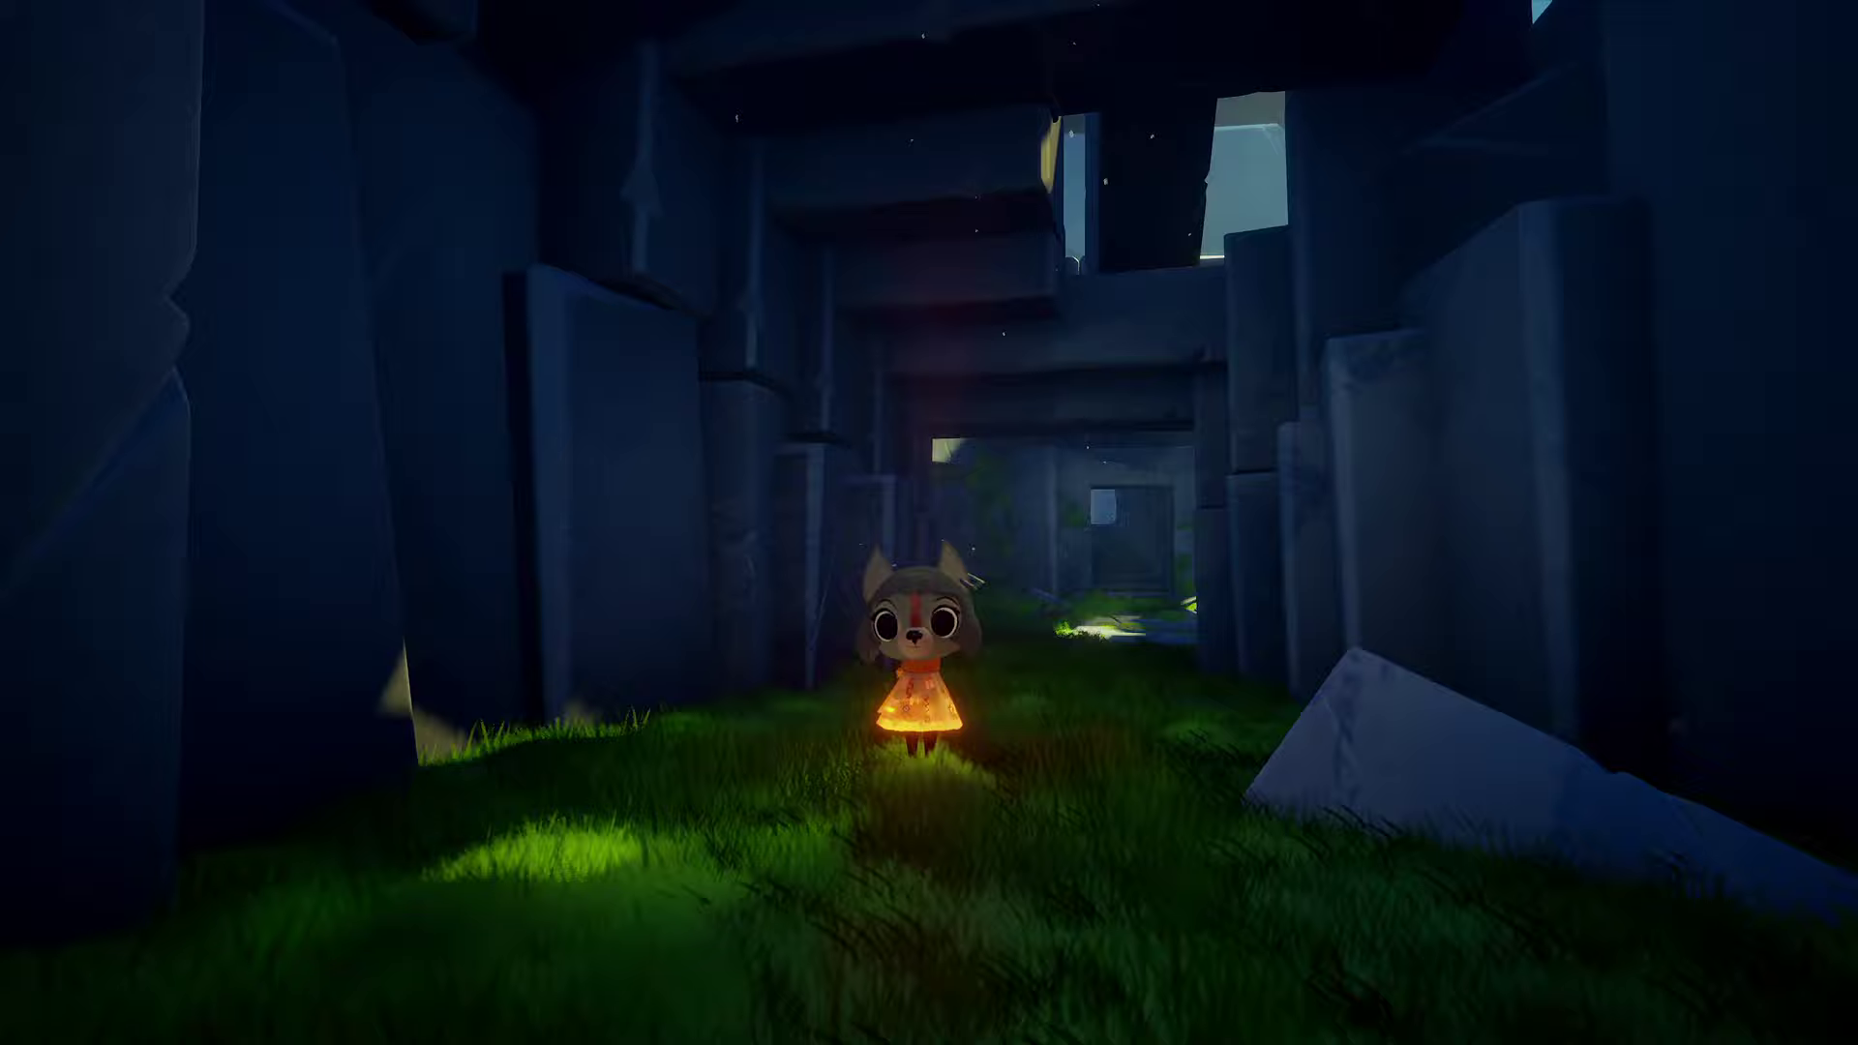
key("w")
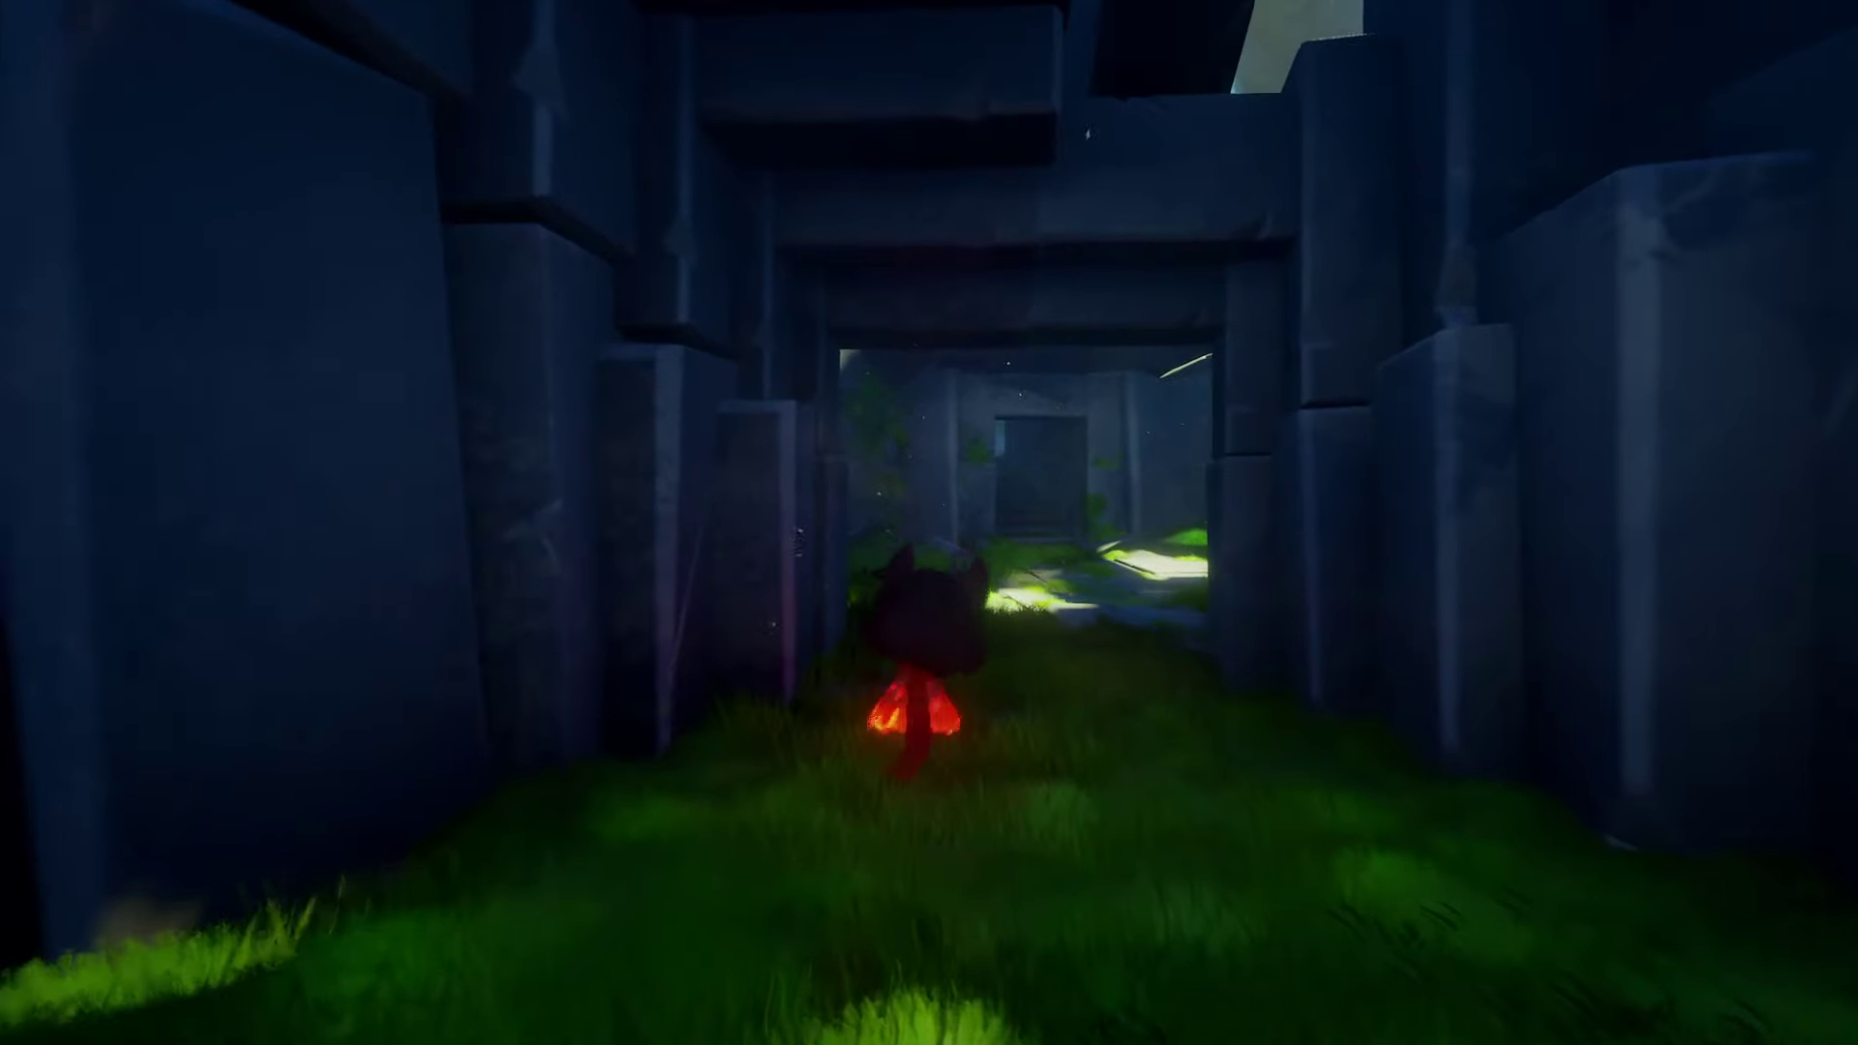
key("w")
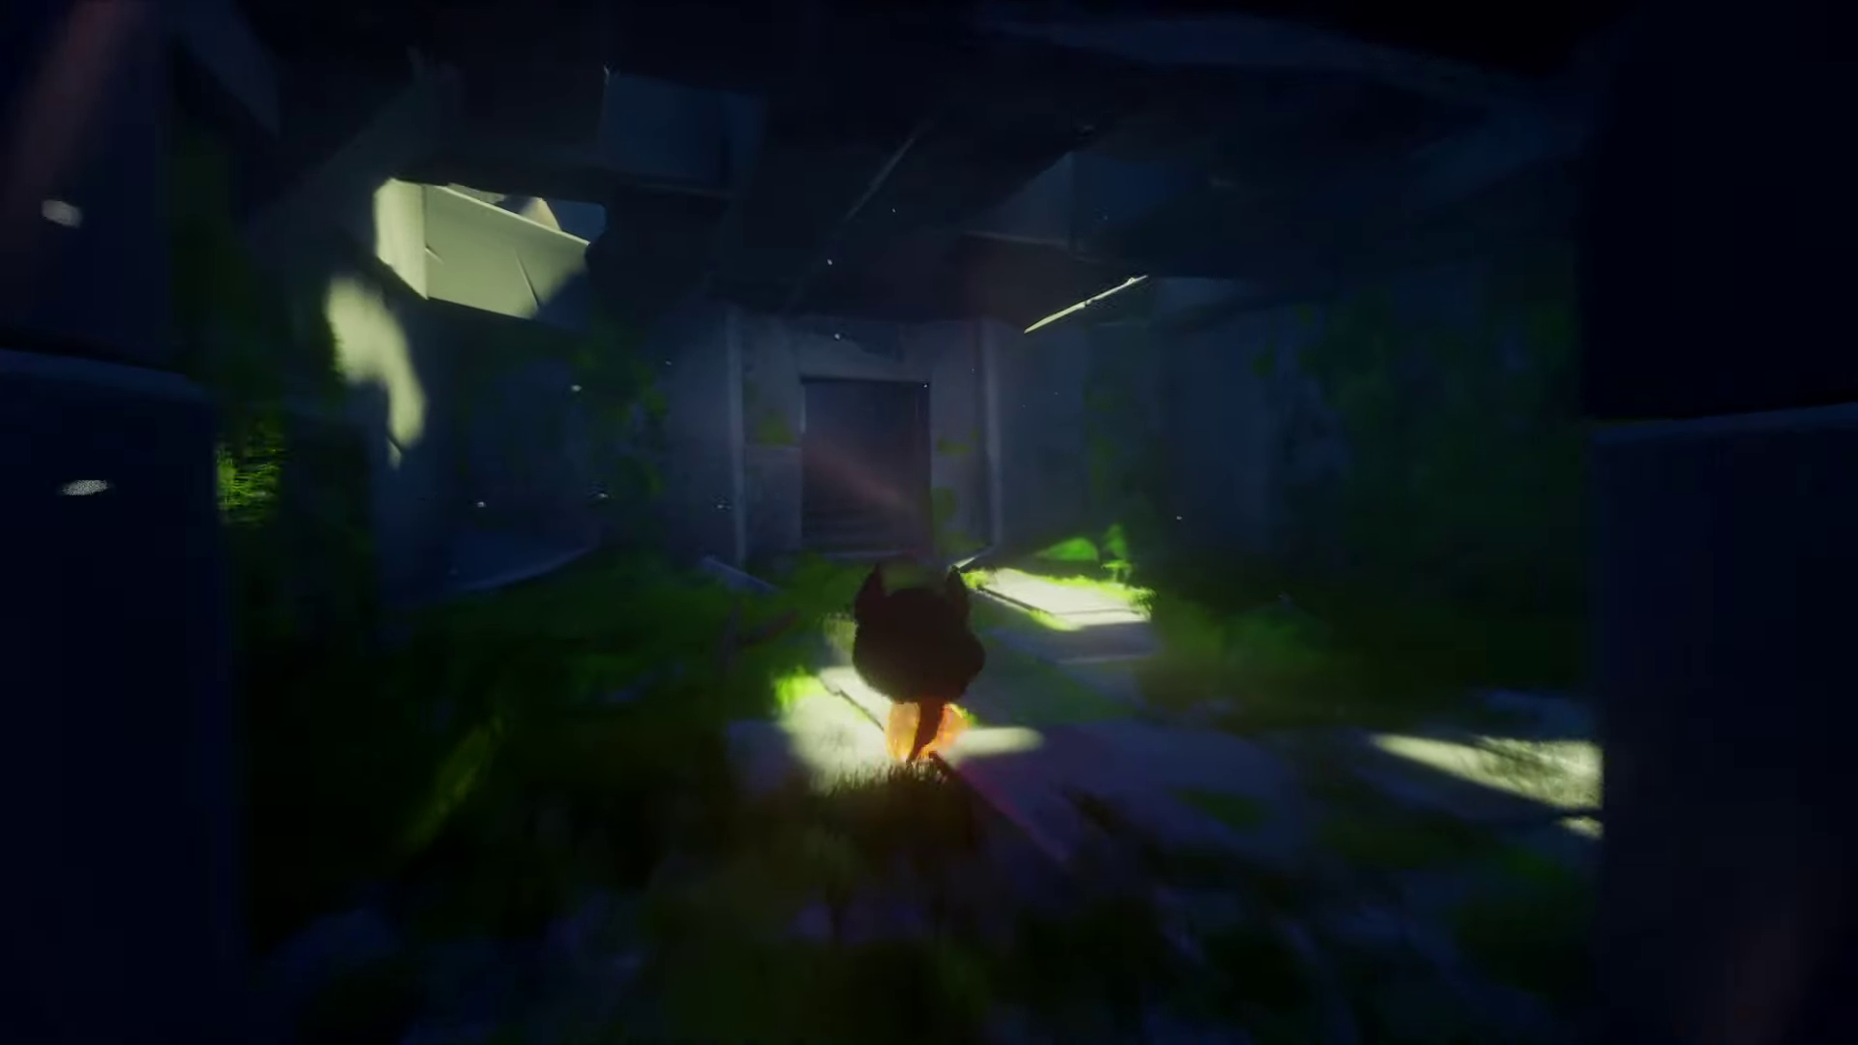
key("w")
key("d")
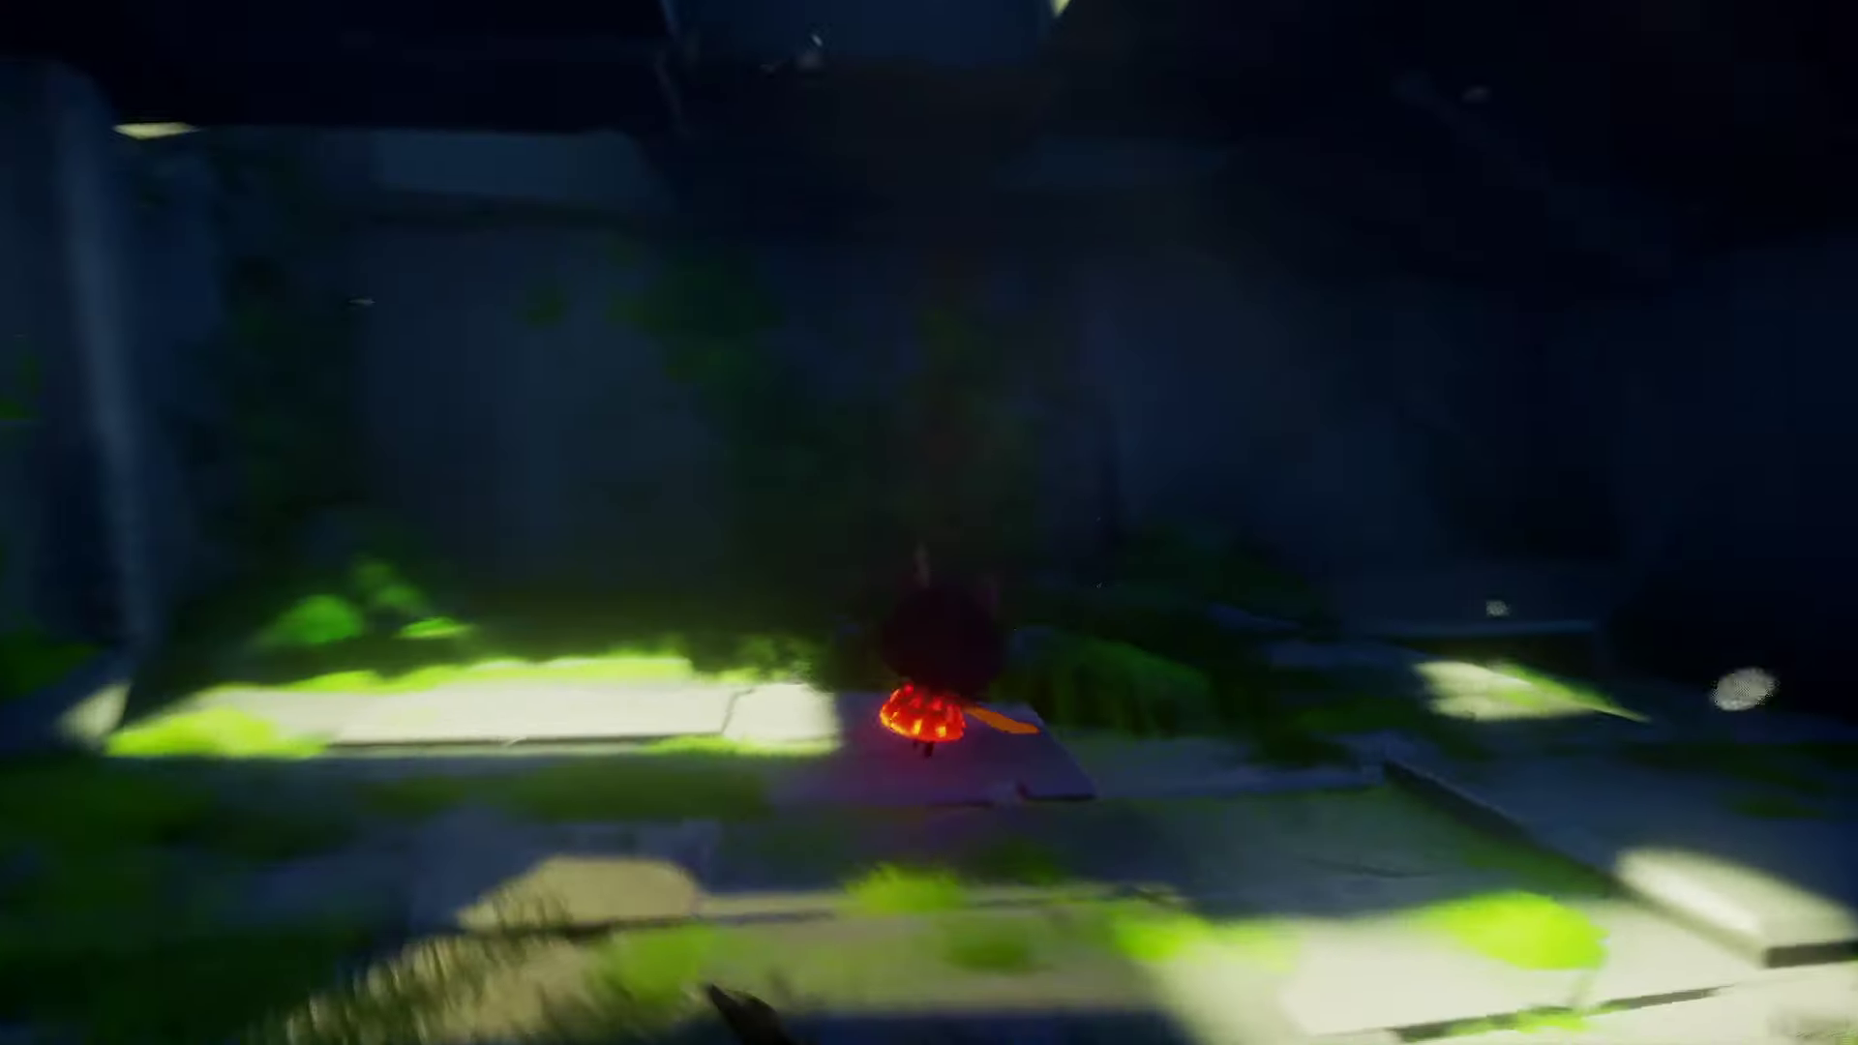
key("w")
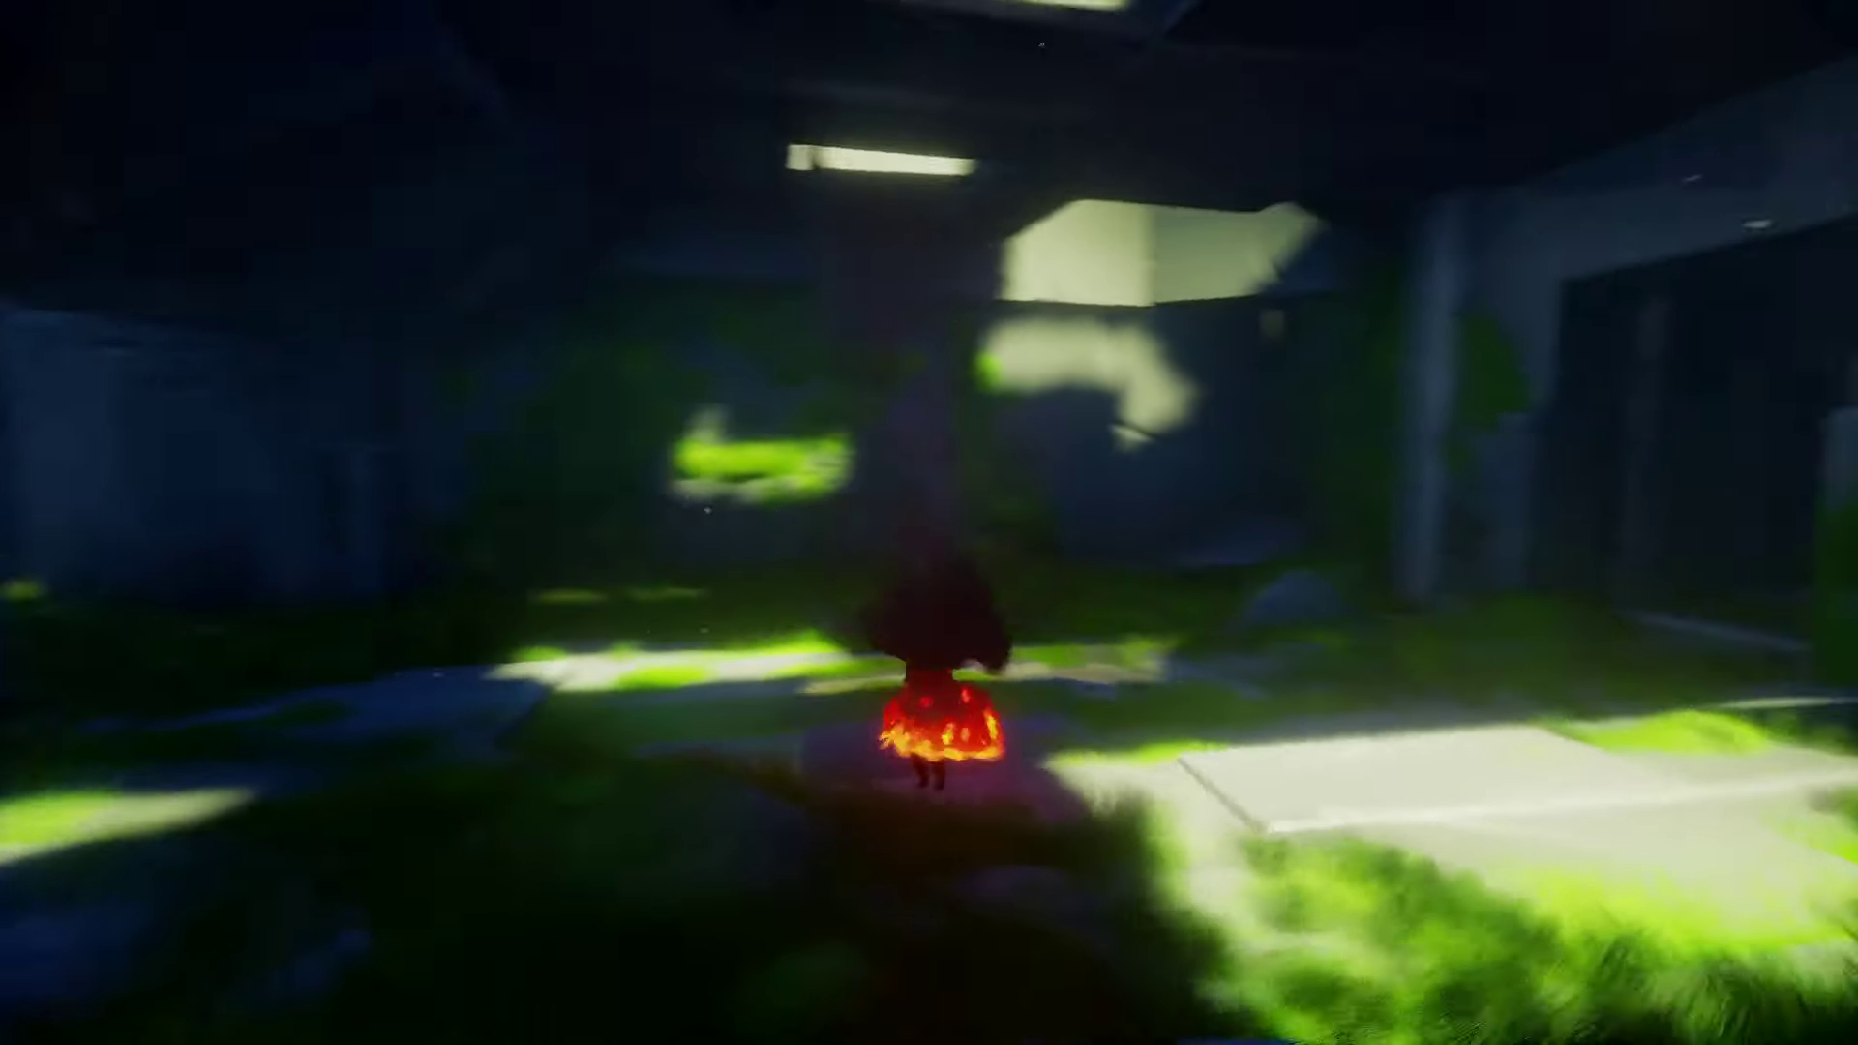
key("w")
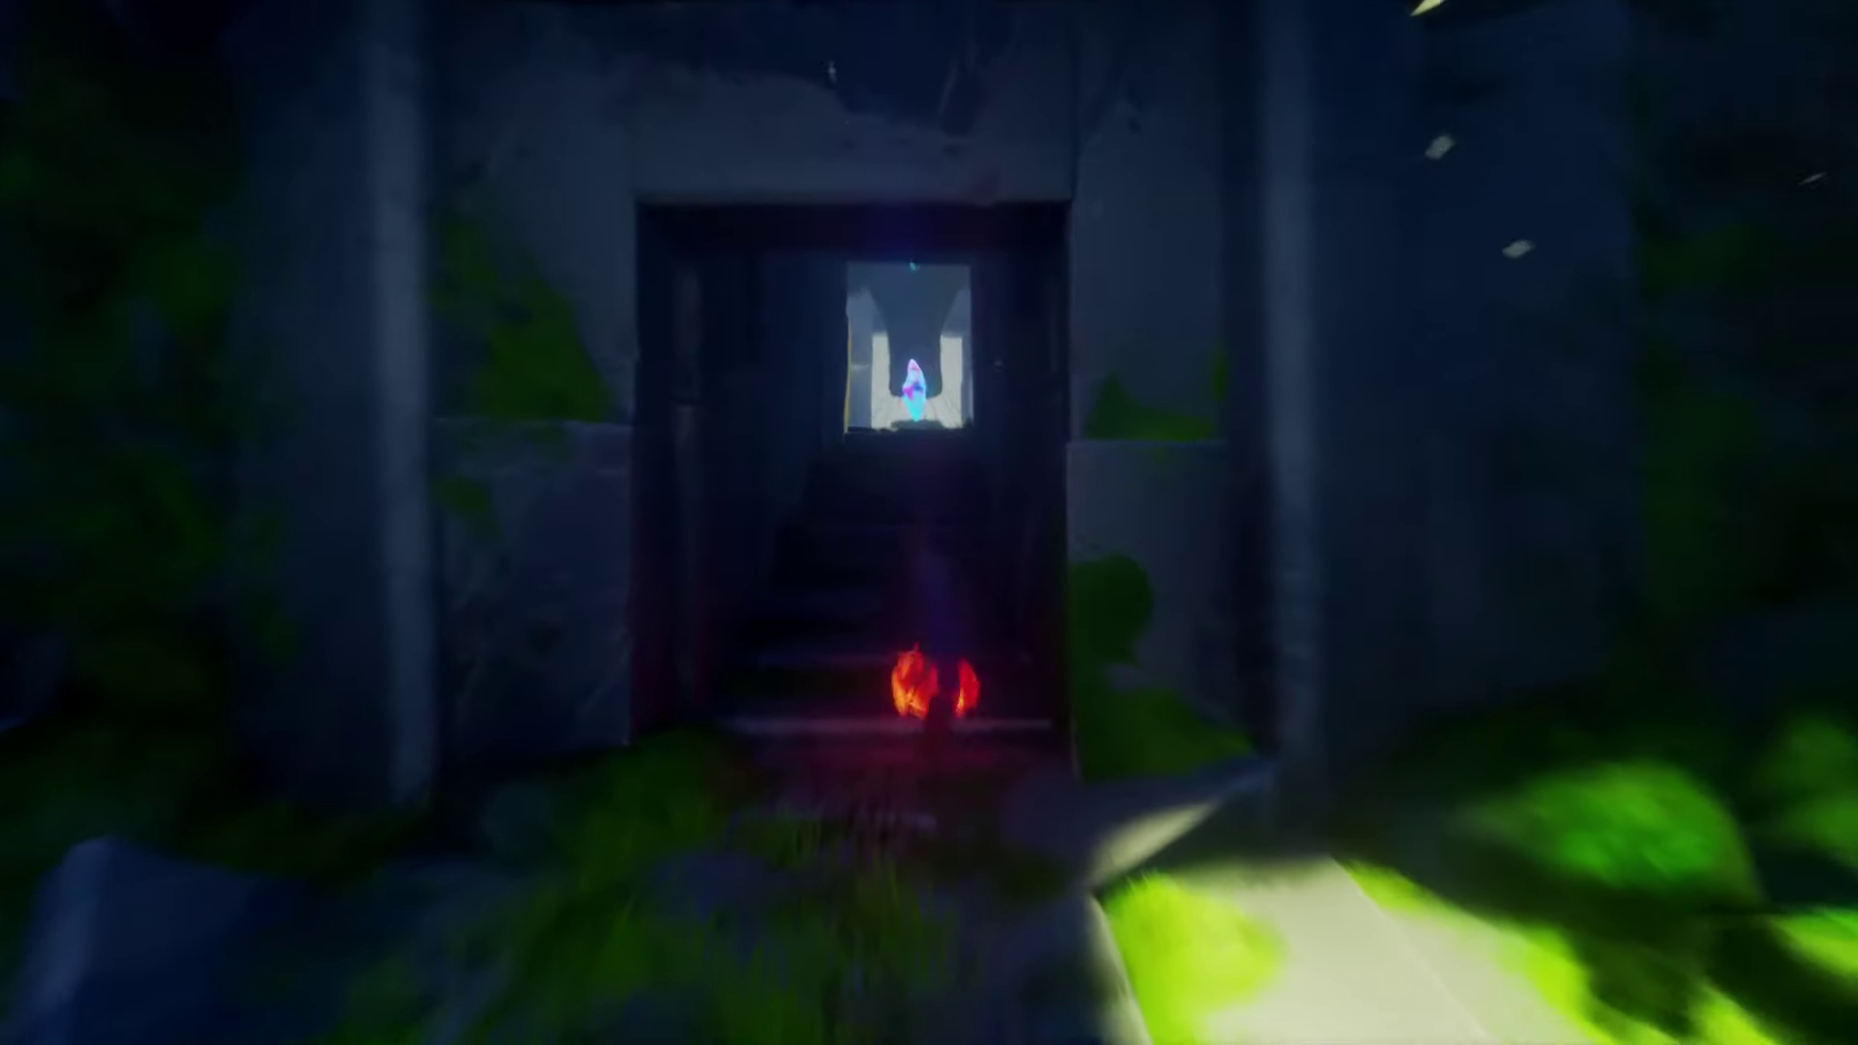
key("w")
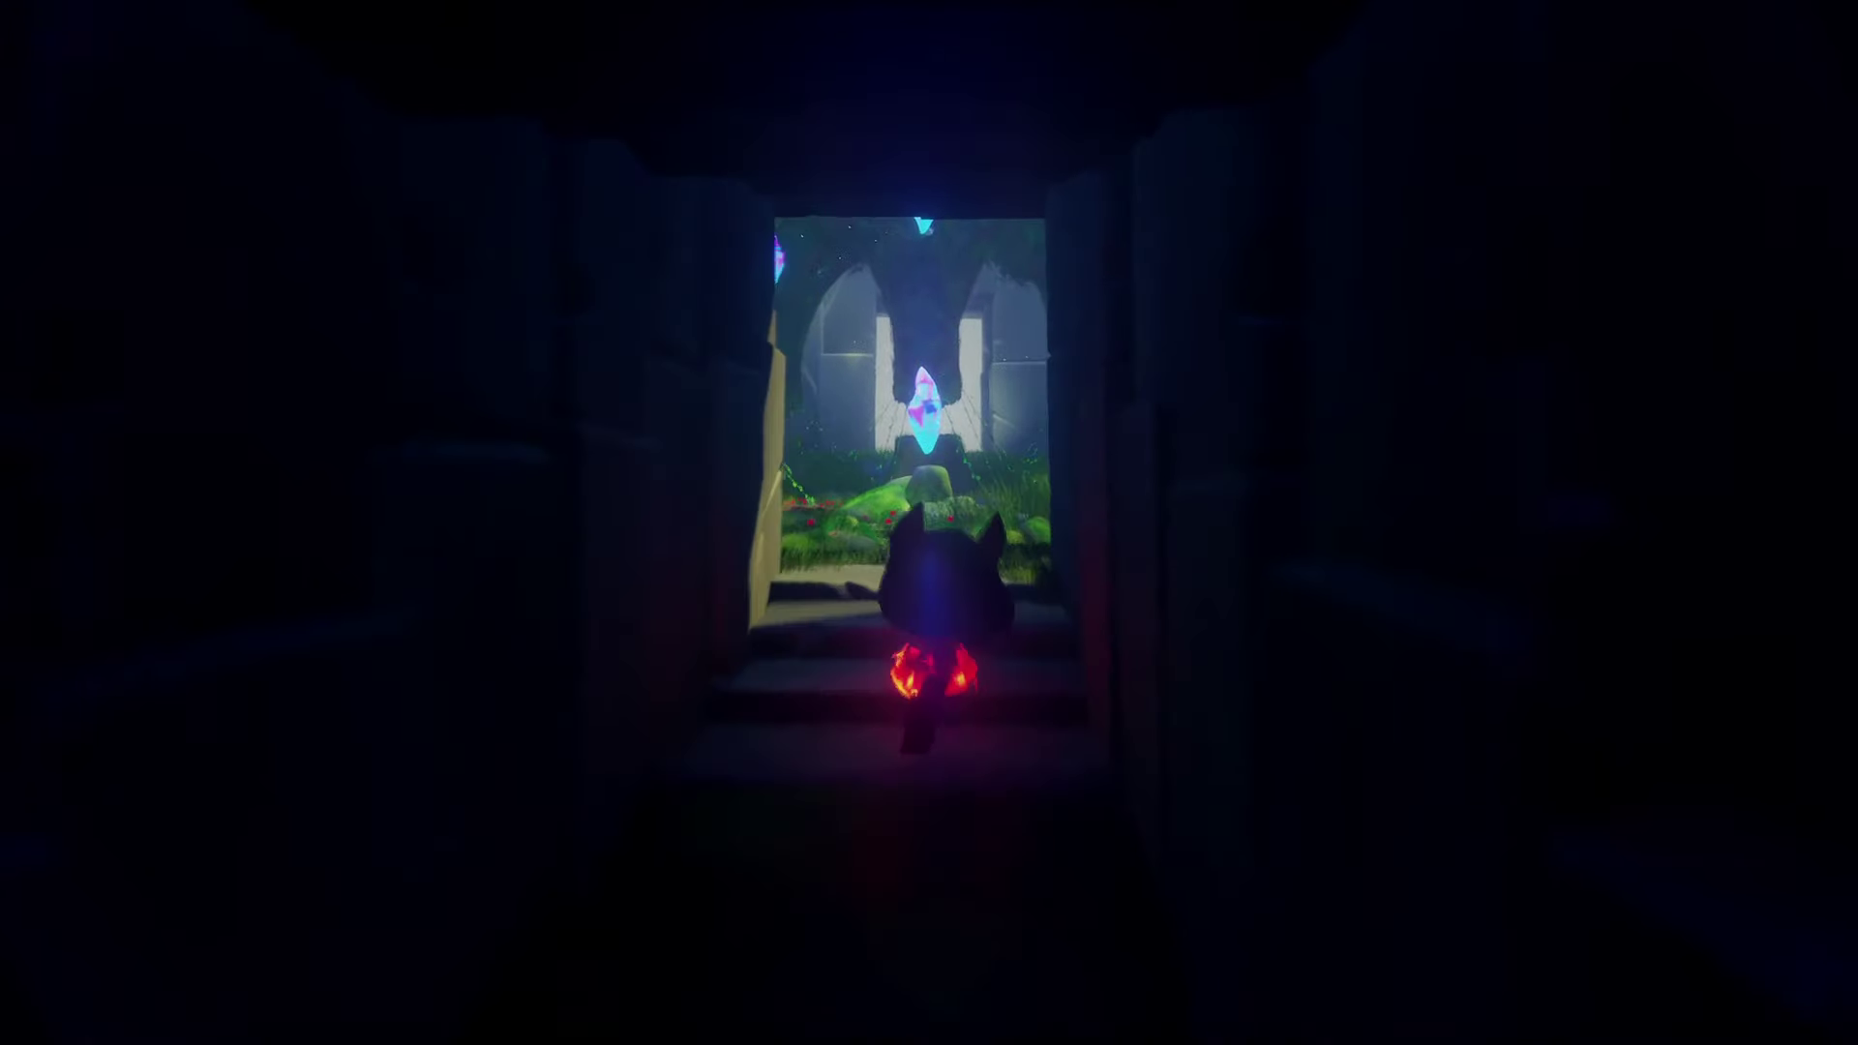
key("w")
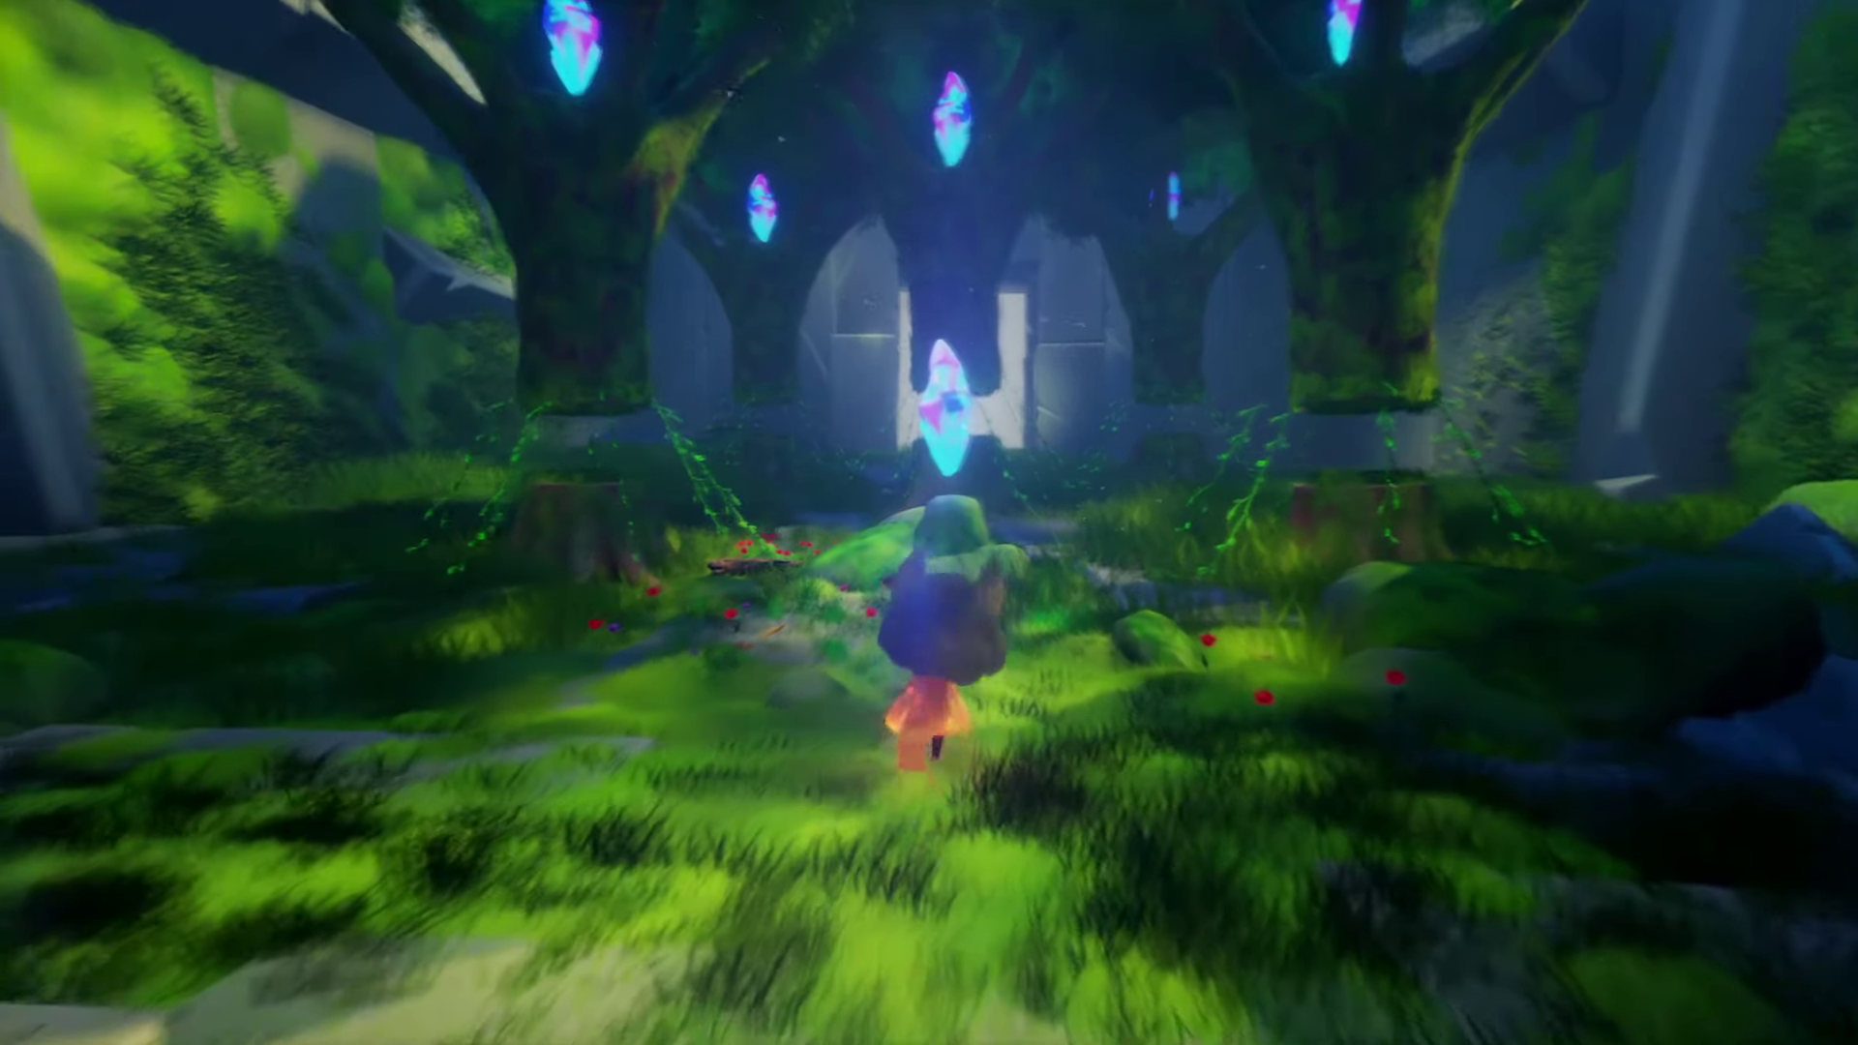
key("w")
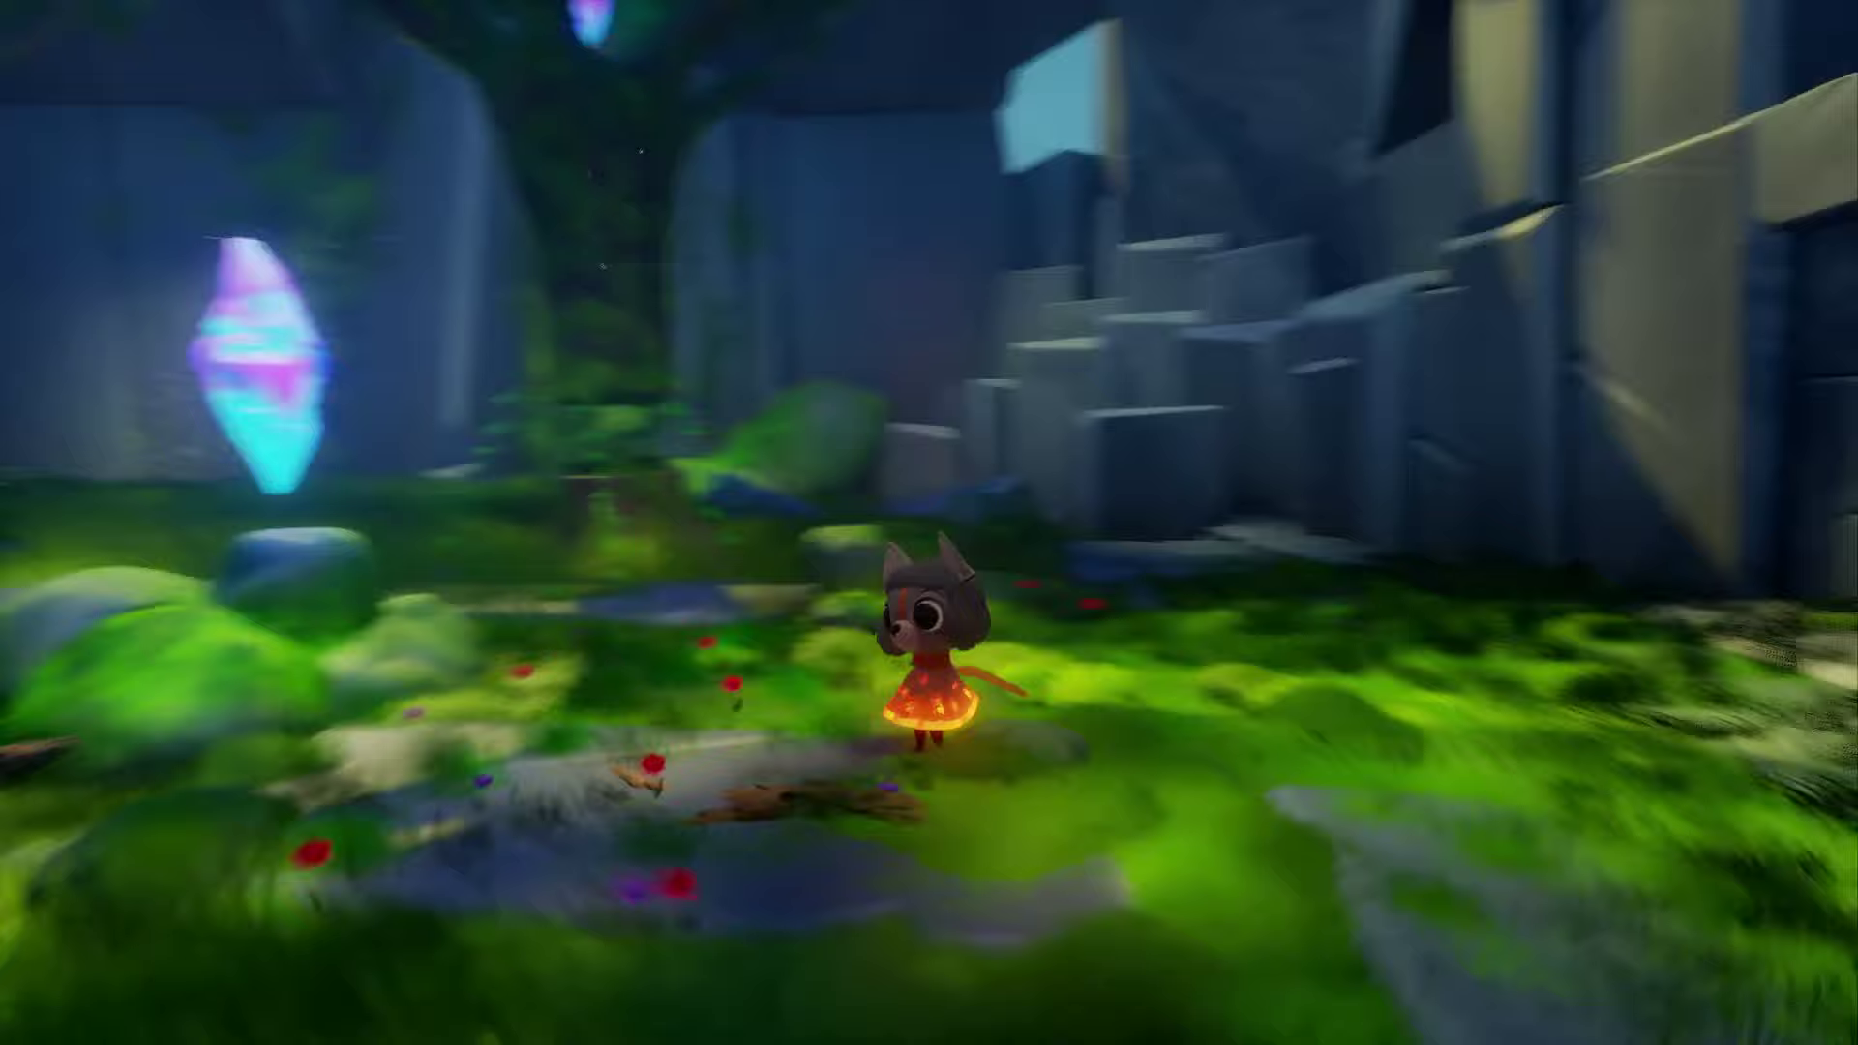
key("w")
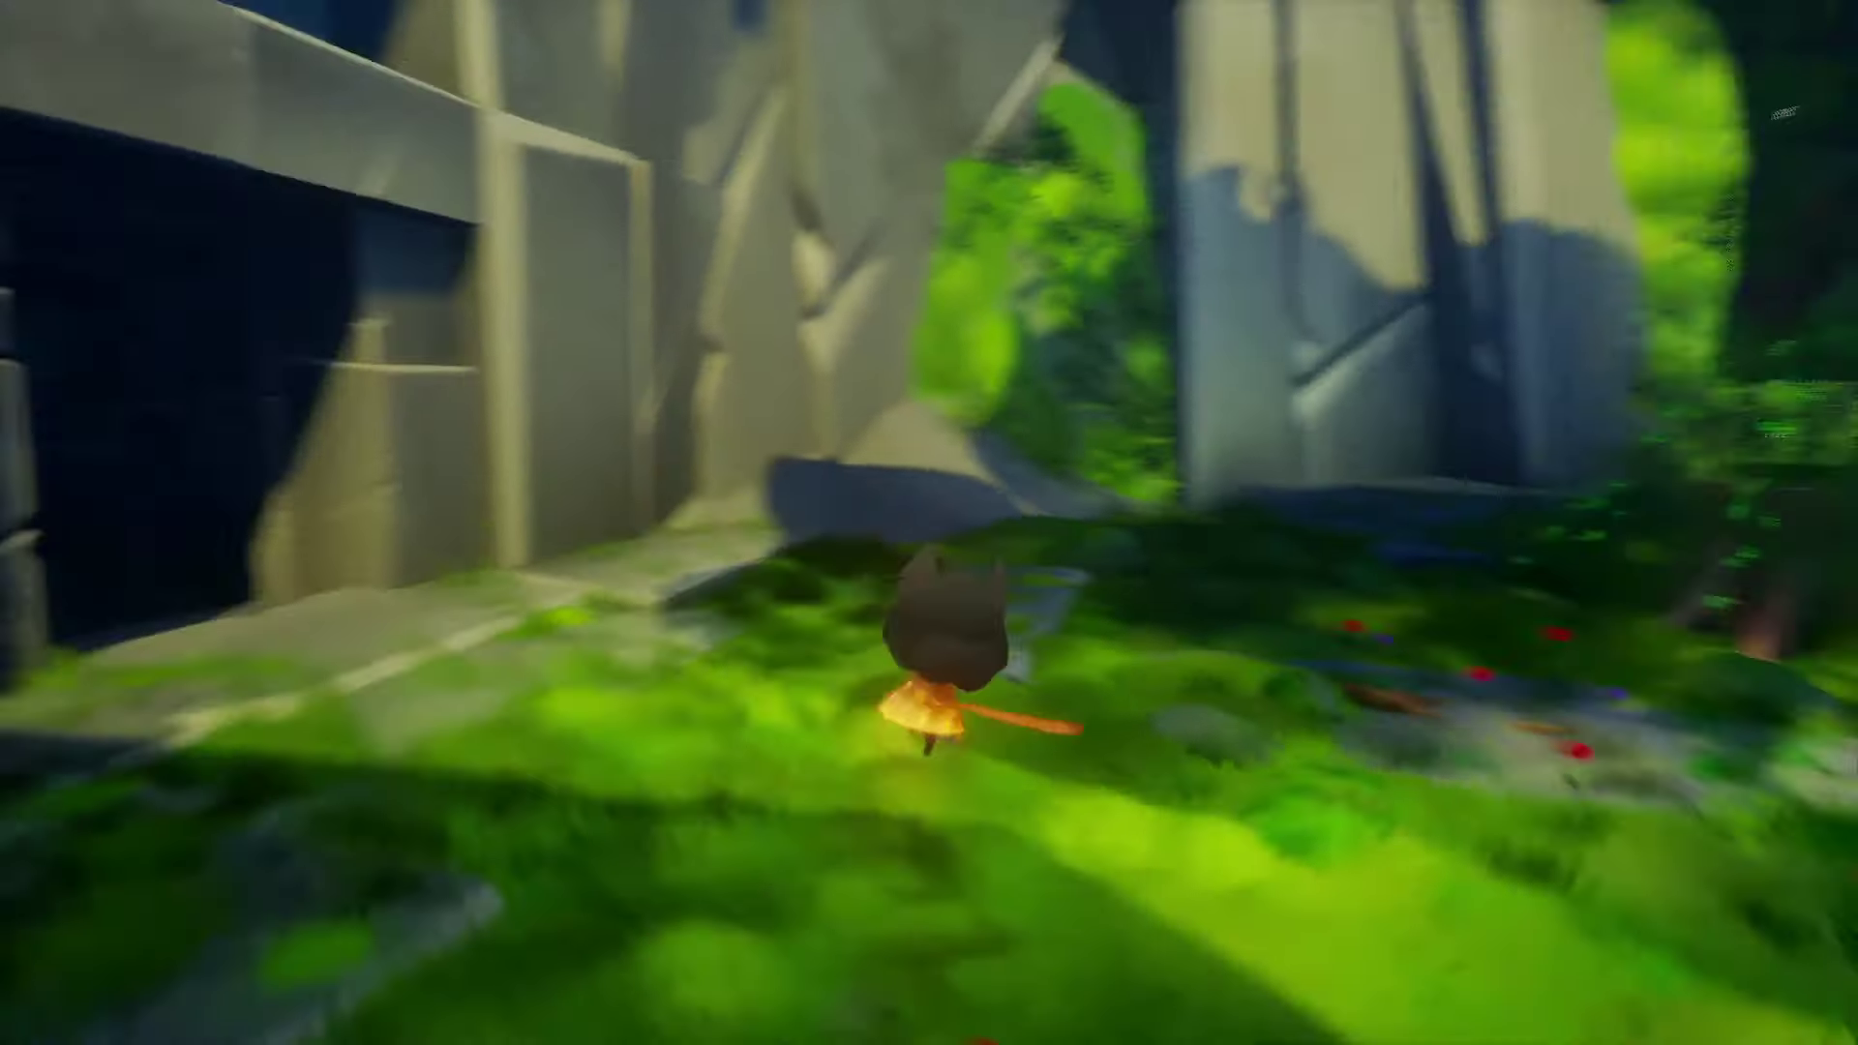
key("w")
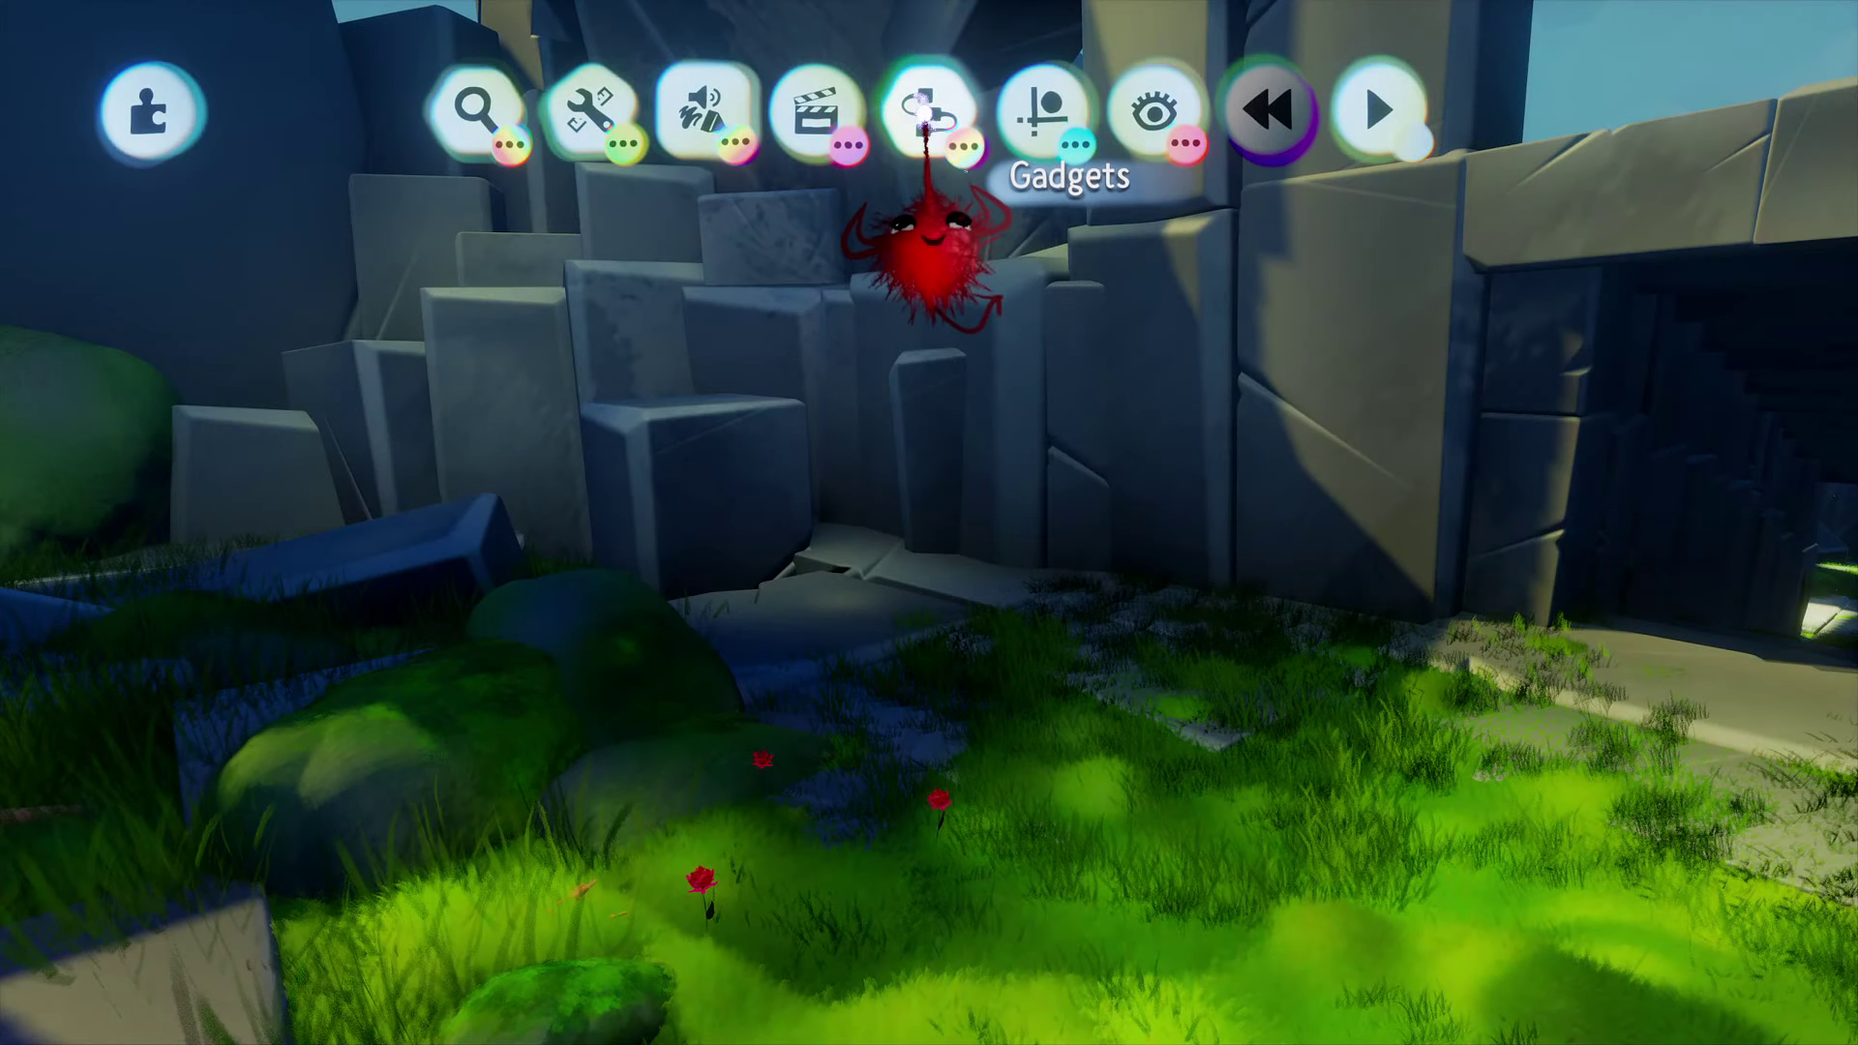
Step: Place a Camera gadget in the glade, framing the floating crystal between the trees
left_click(927, 121)
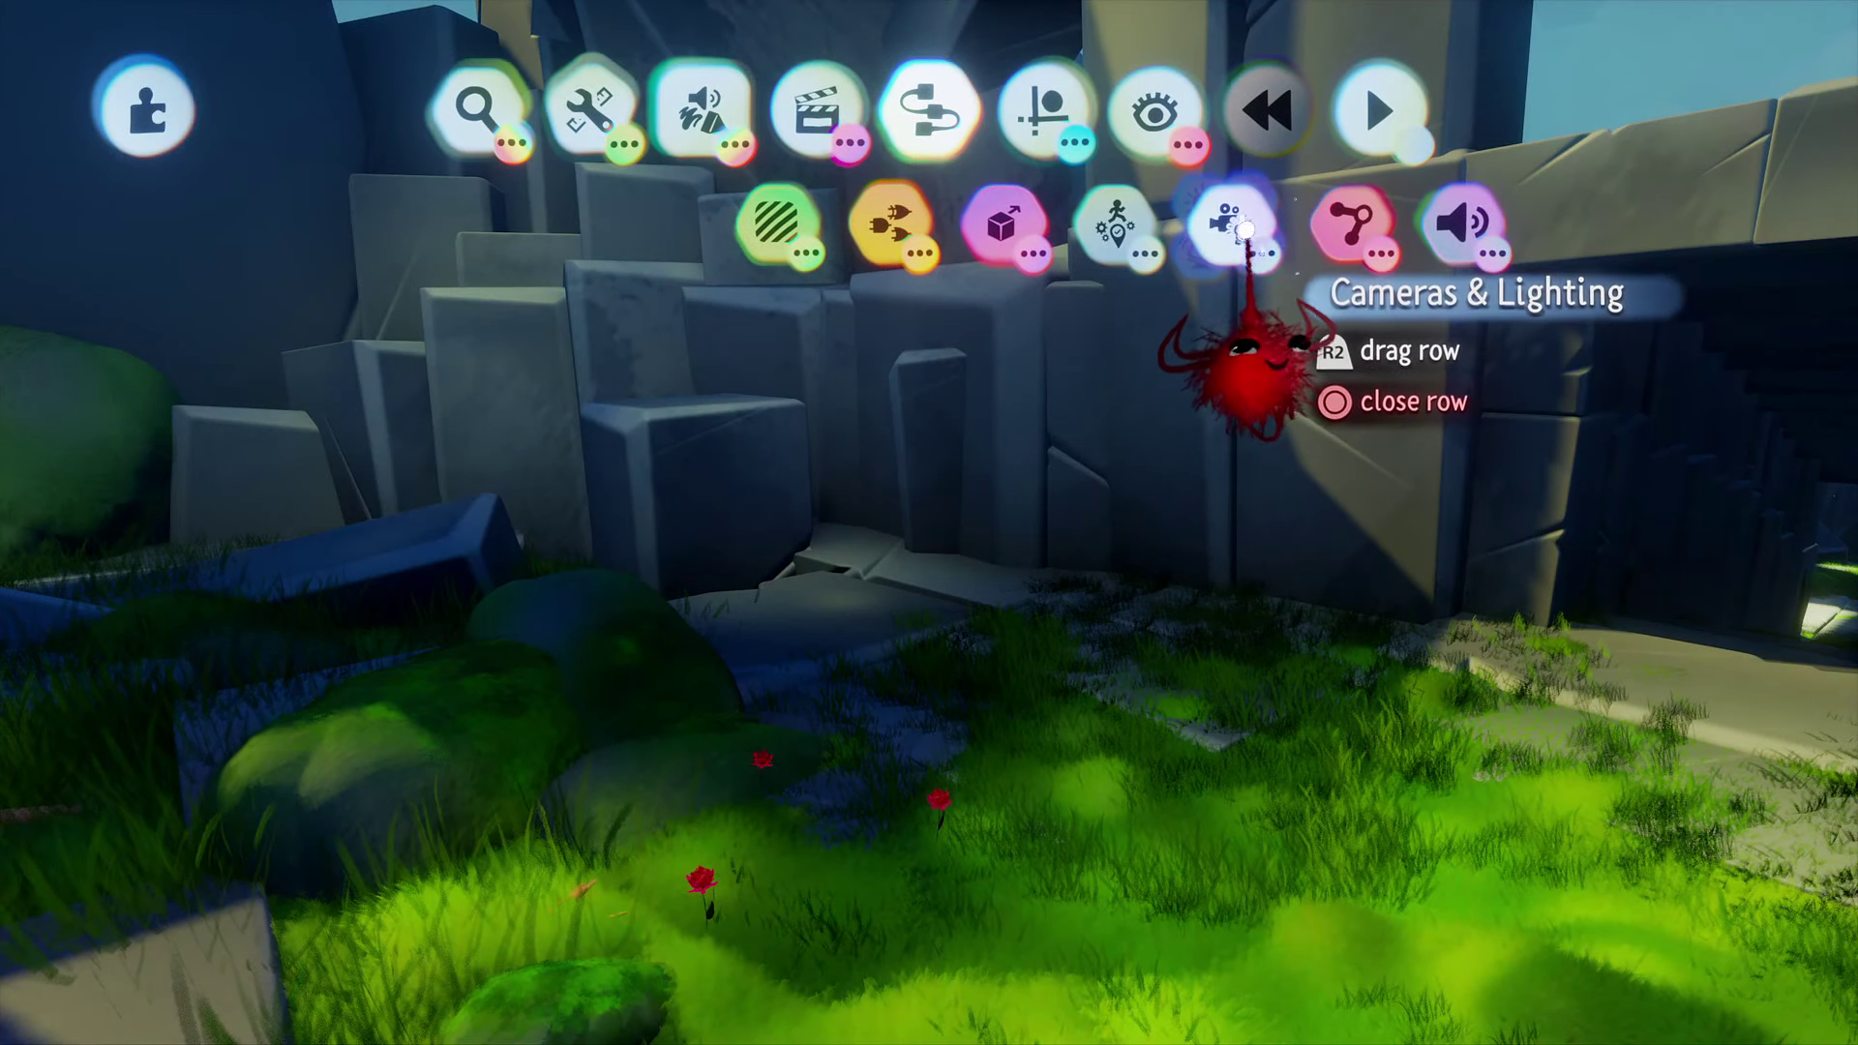
left_click(1236, 219)
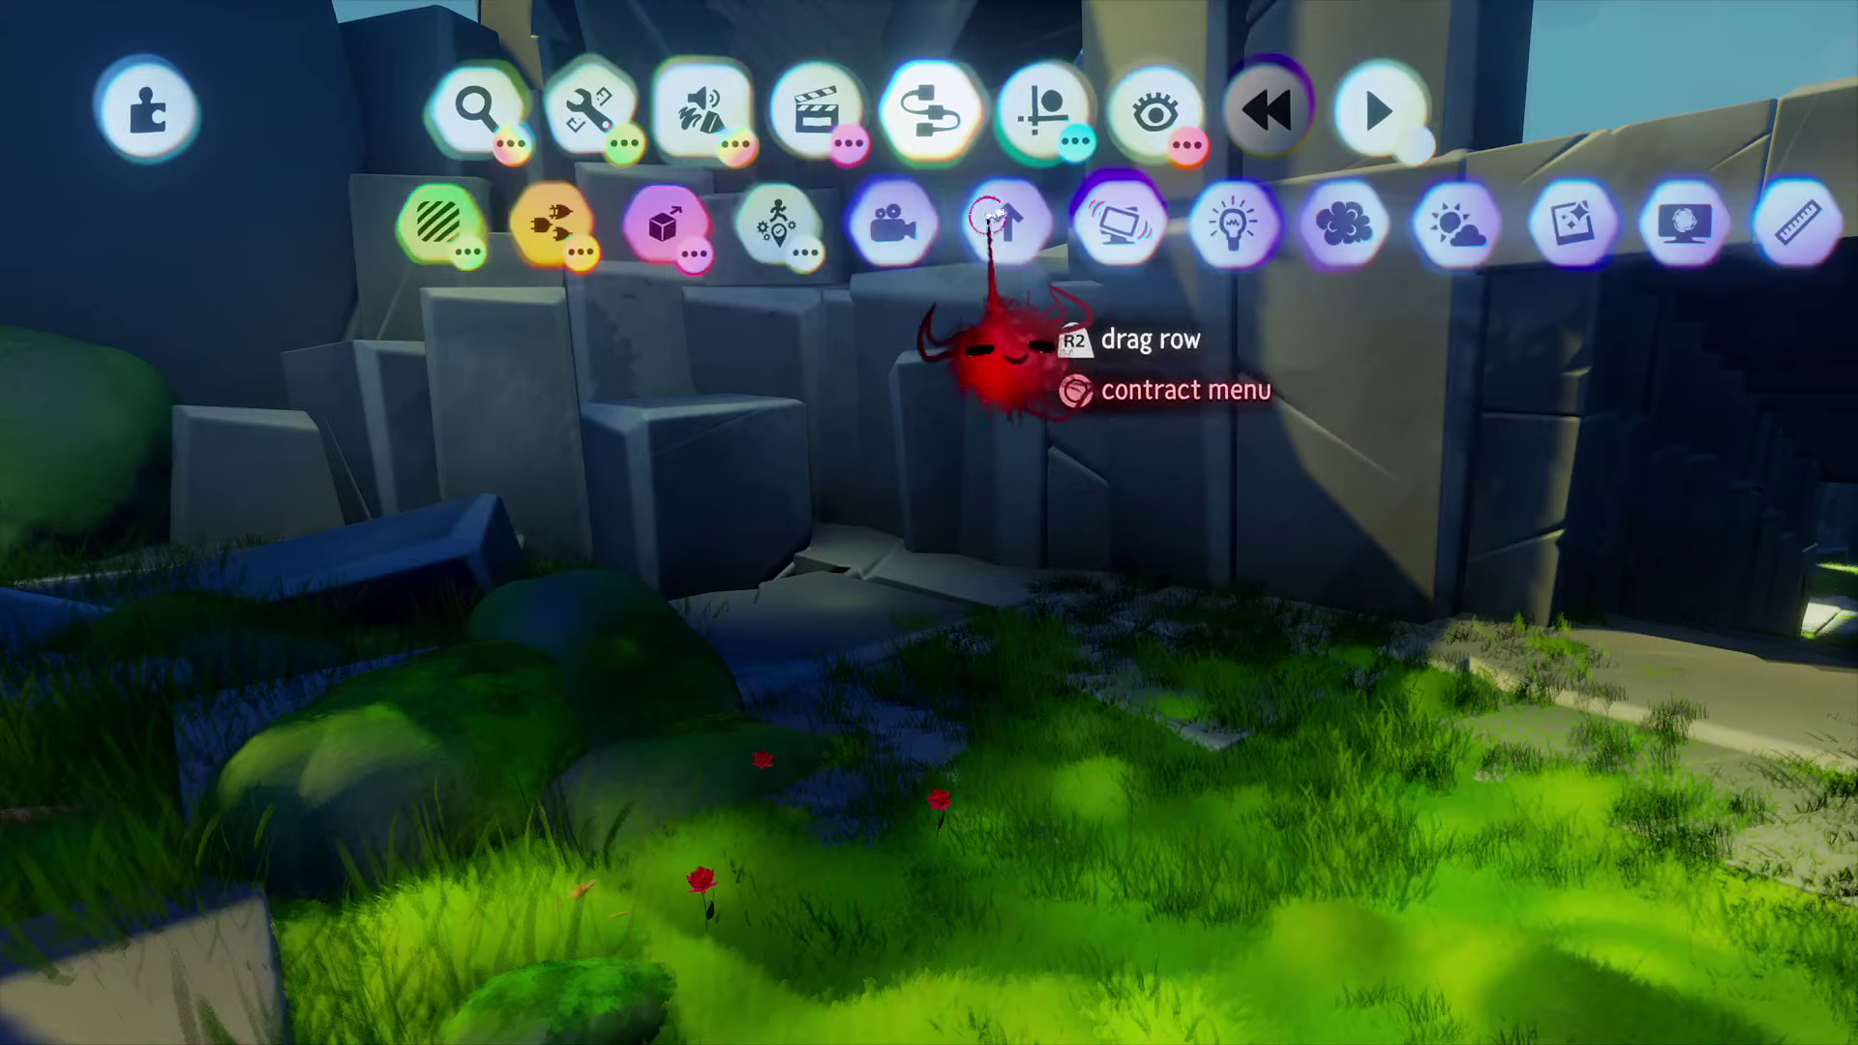
left_click(889, 220)
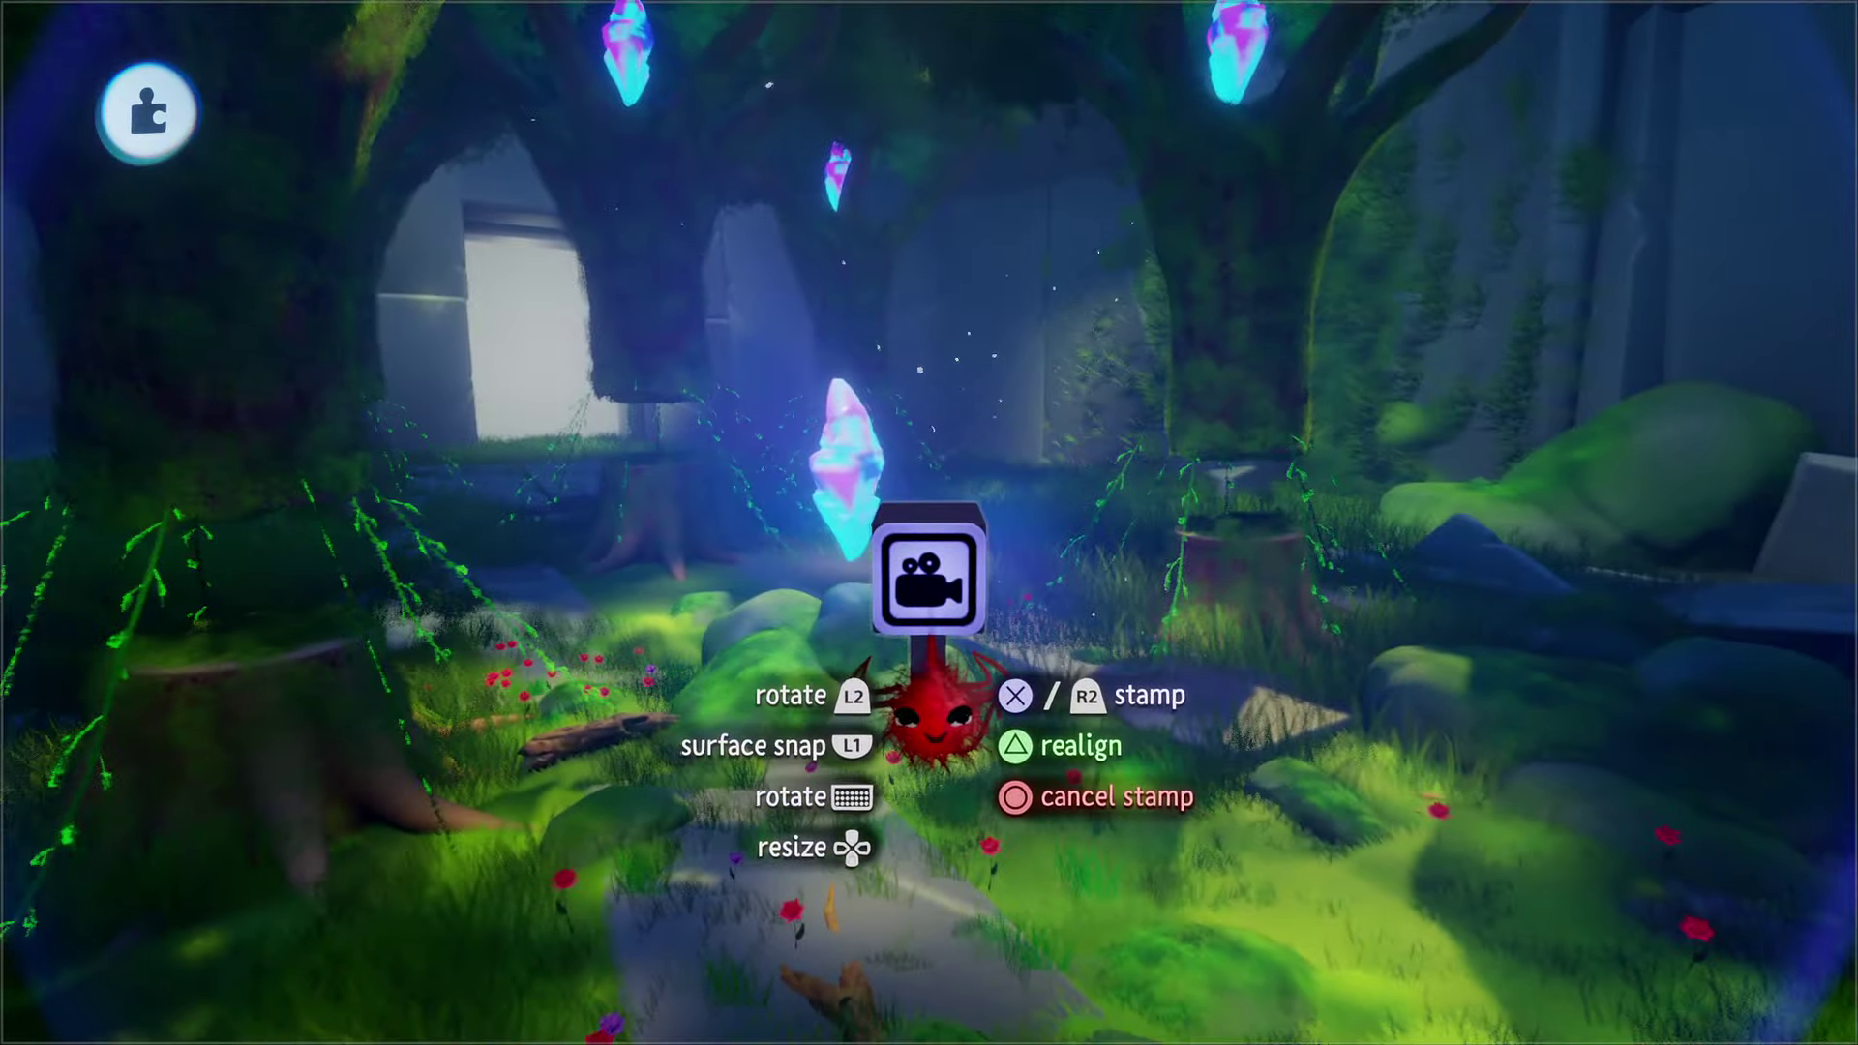
left_click(932, 576)
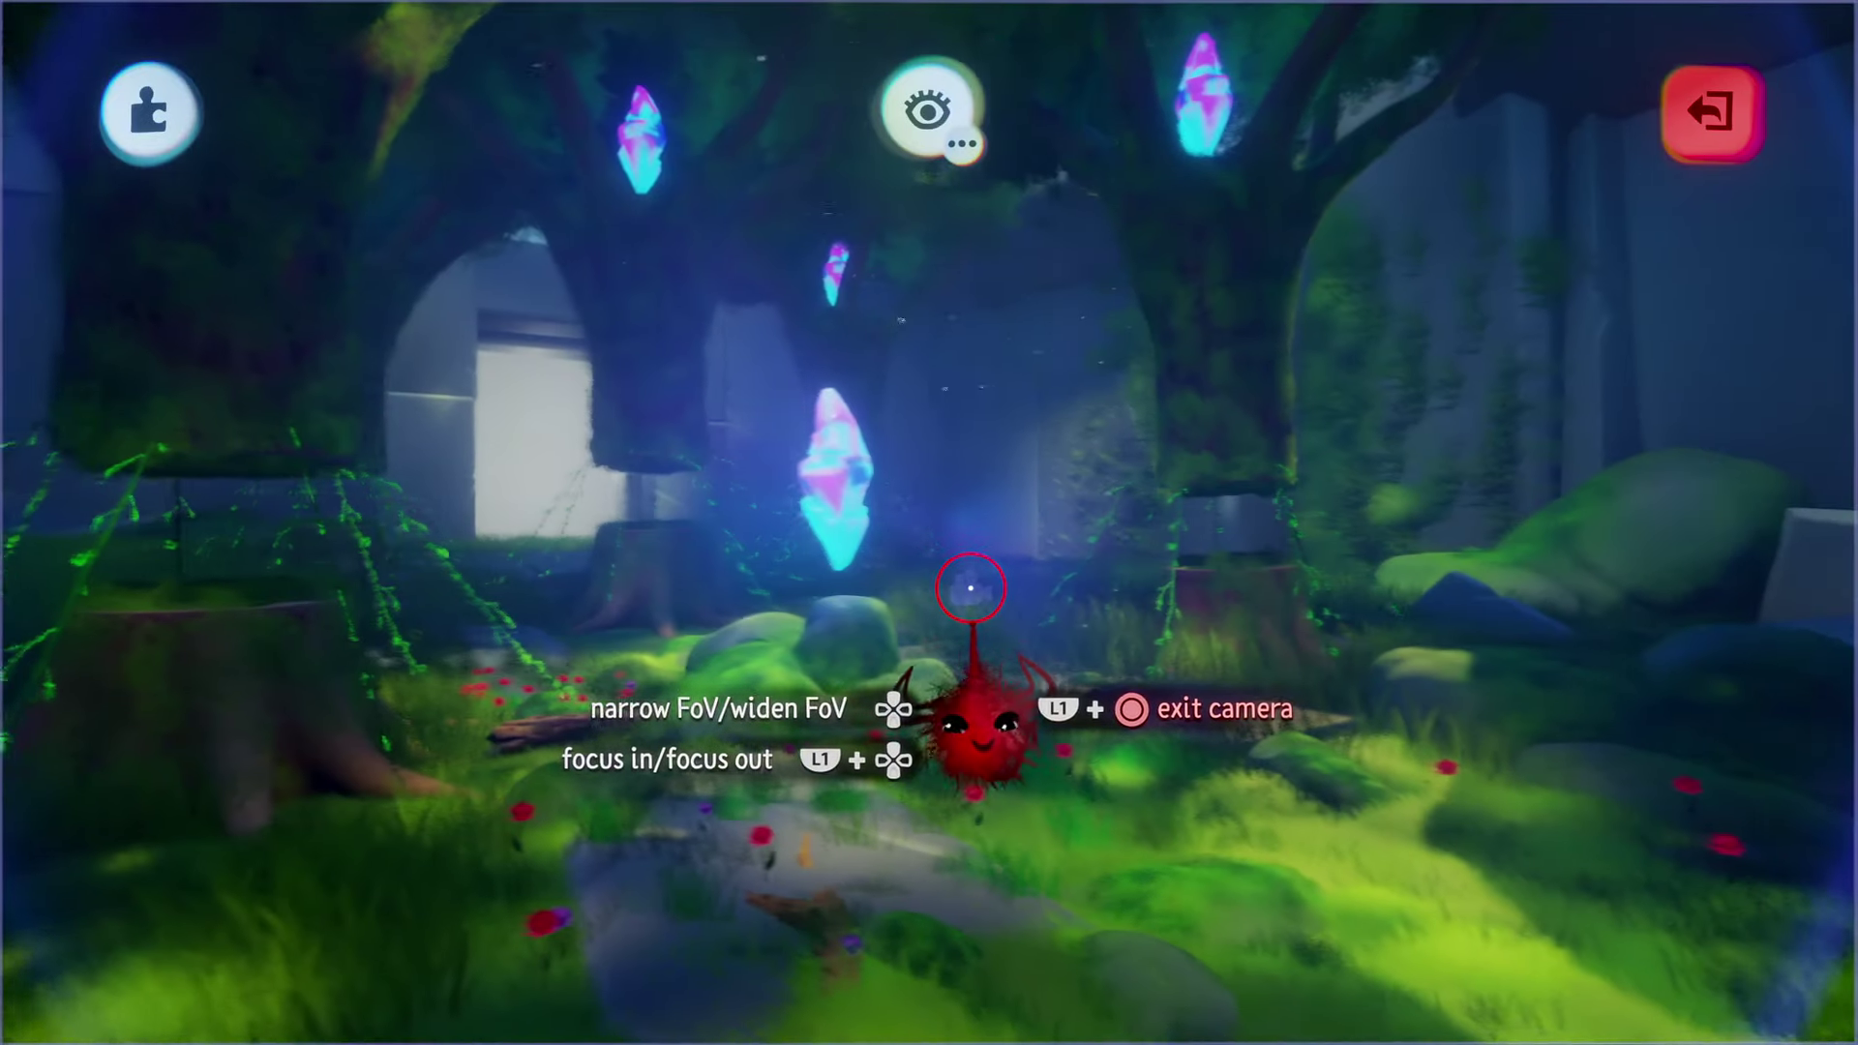
key("Escape")
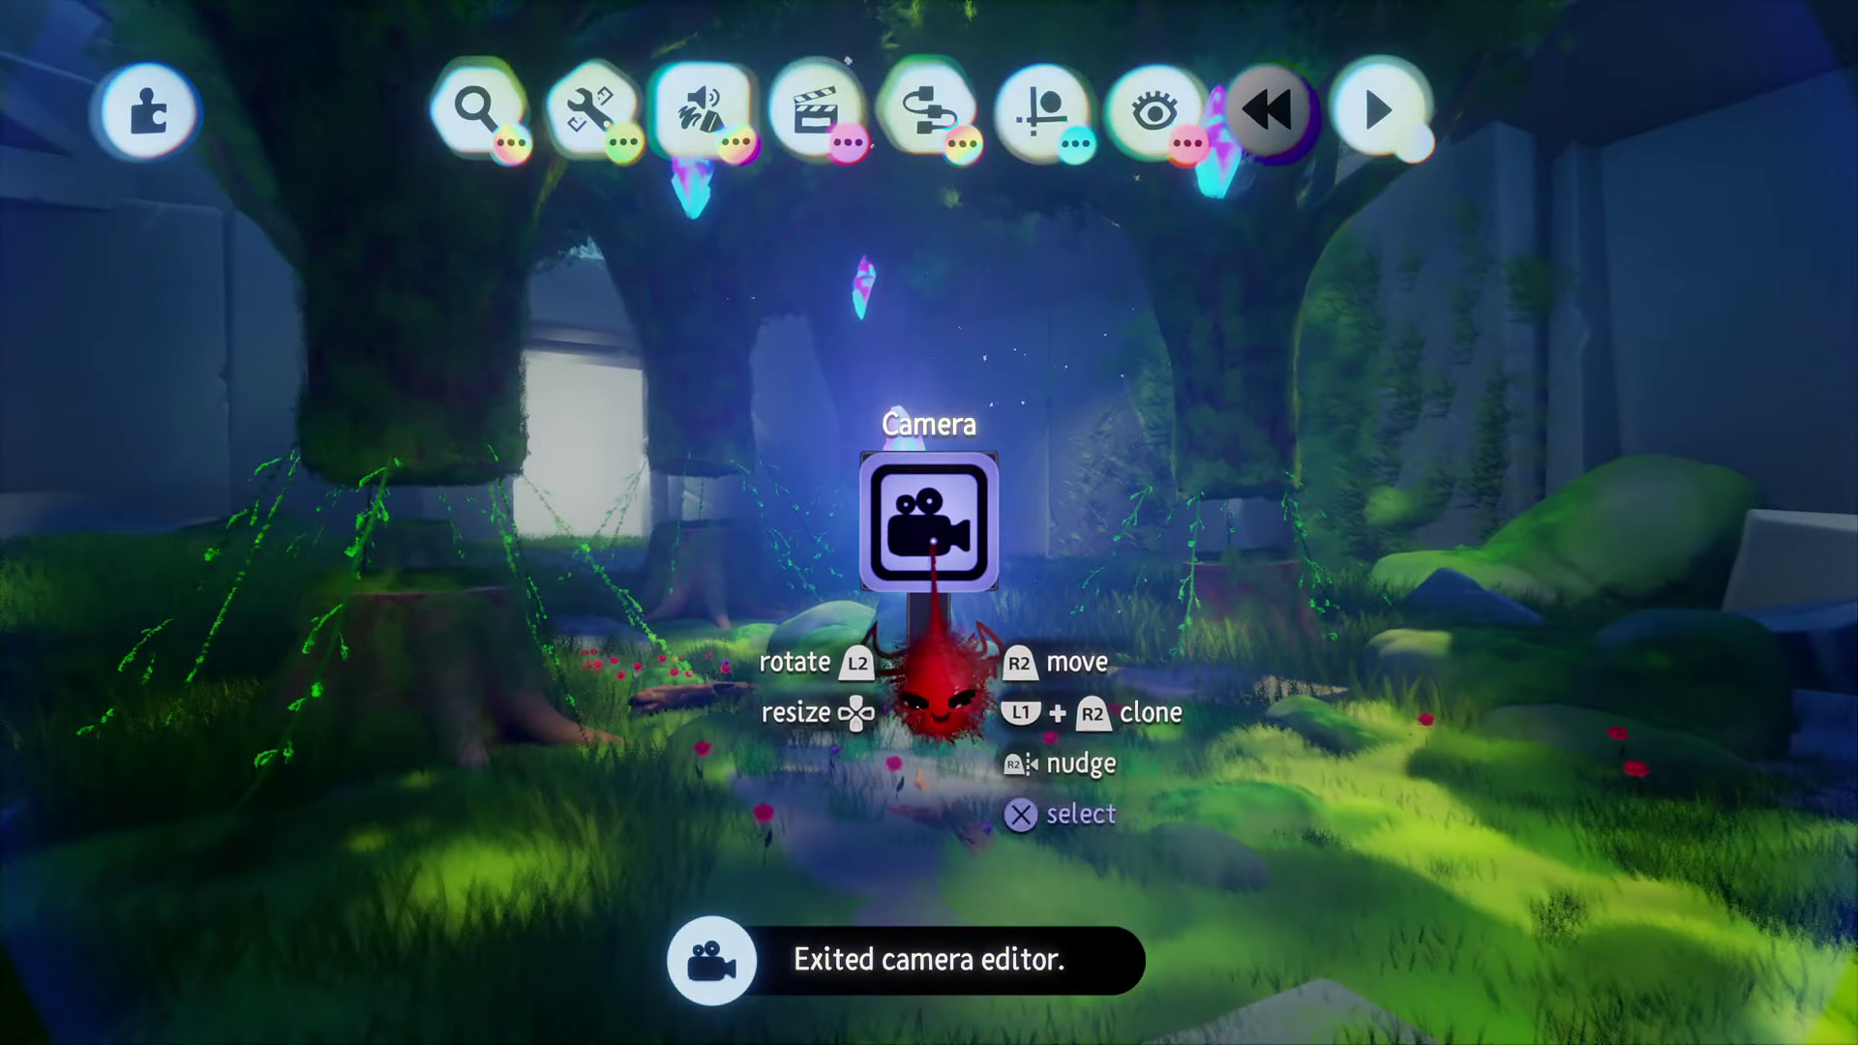
Step: Open the placed camera's settings and review both its Imp & Player Settings and its Camera Settings
left_click(931, 580)
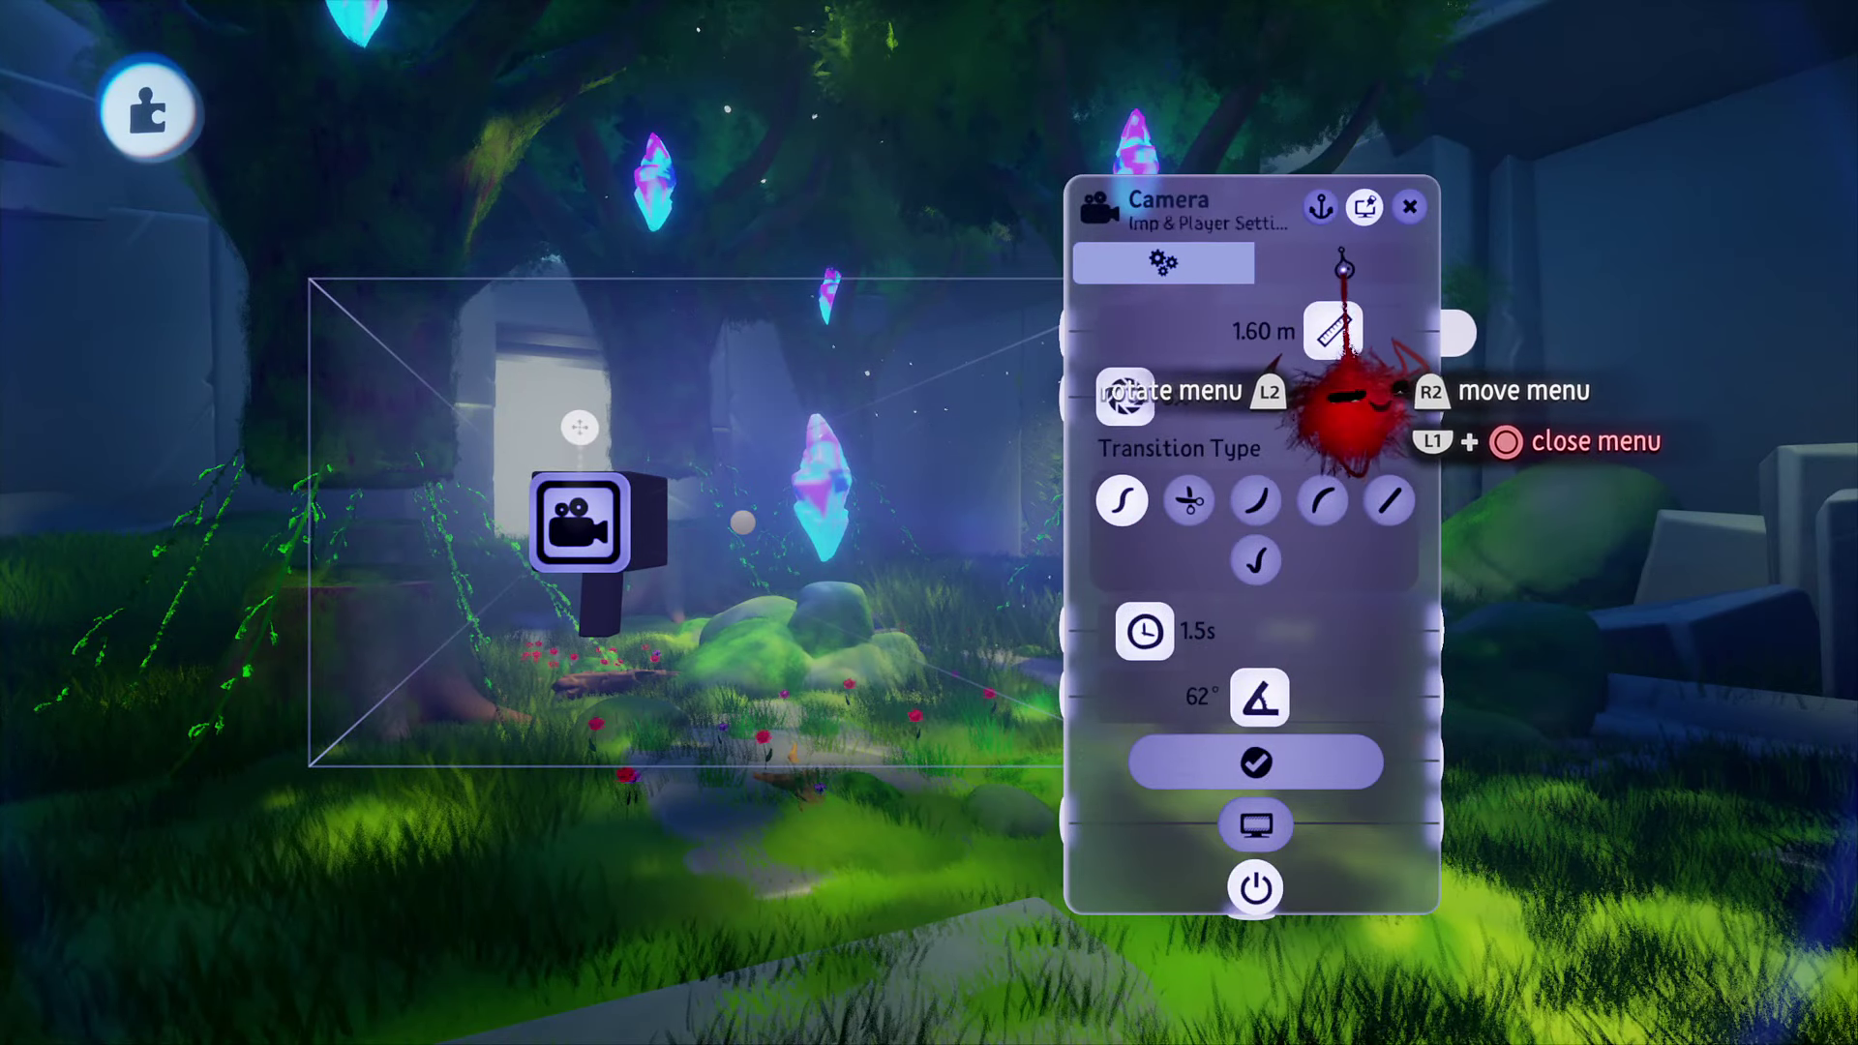
left_click(1346, 266)
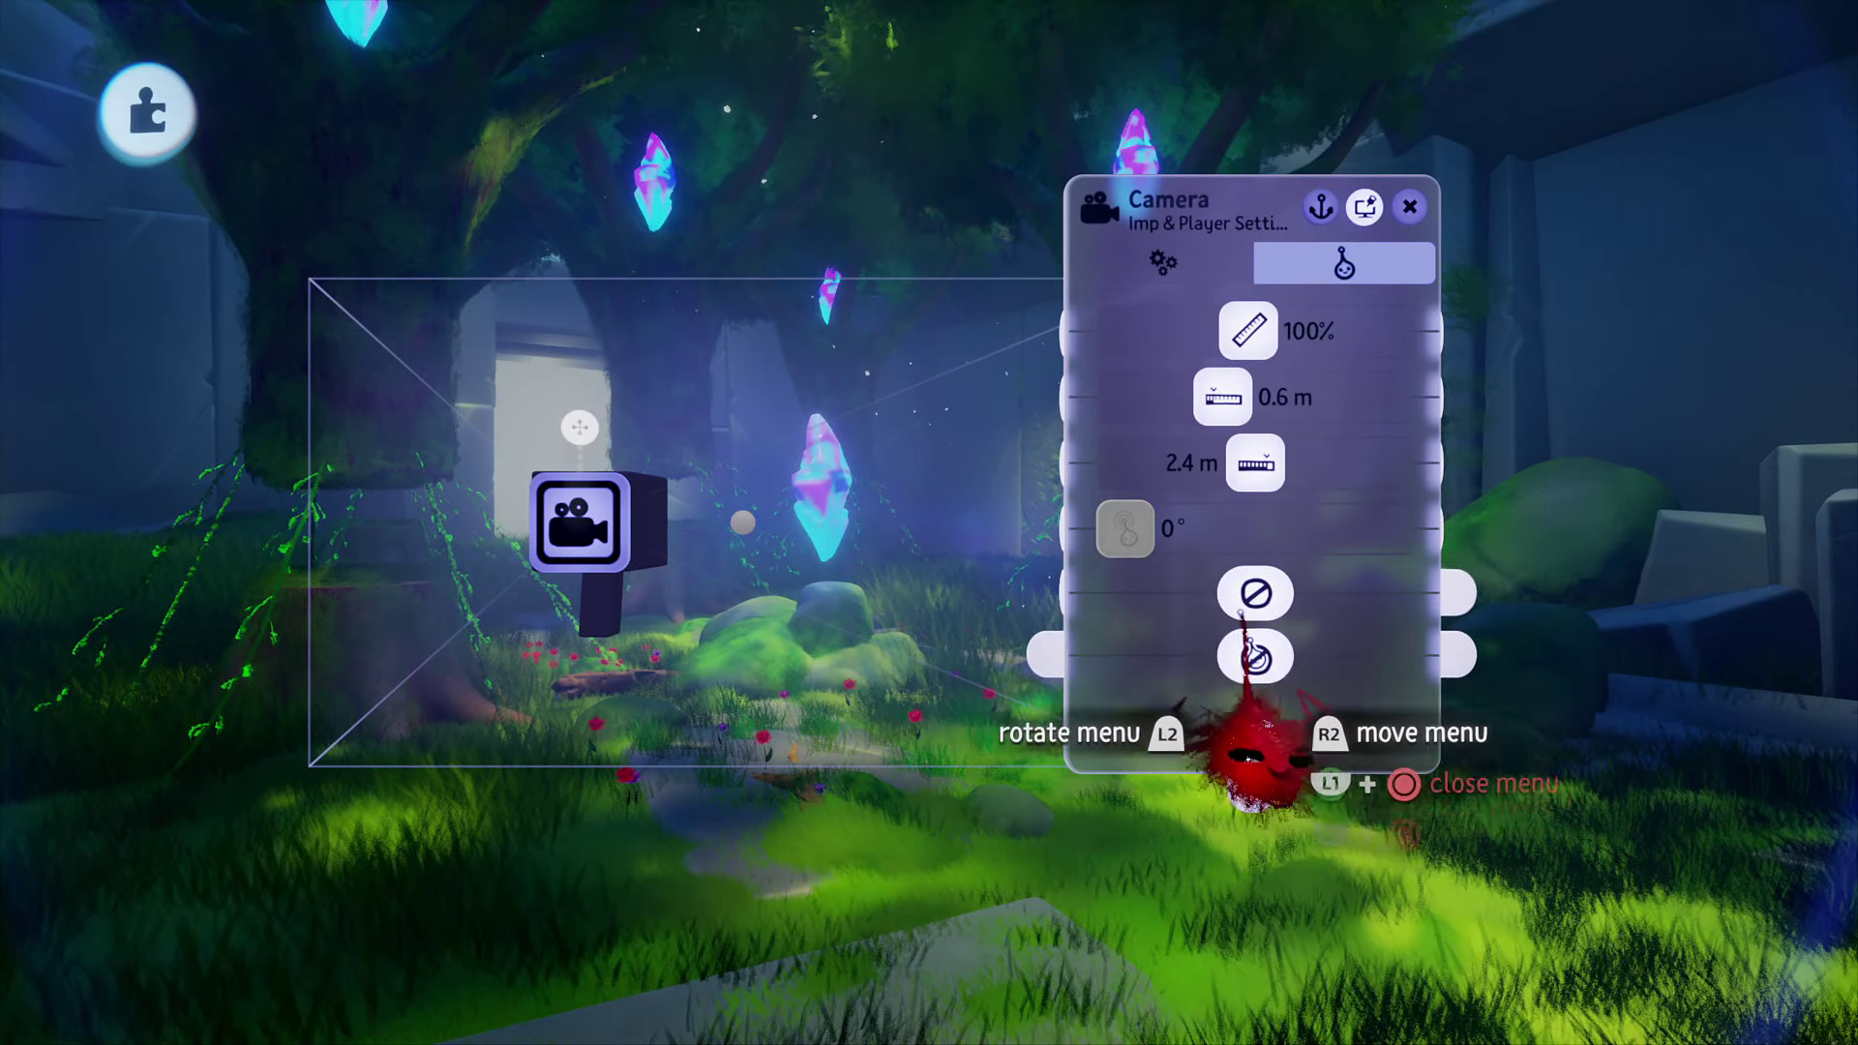
left_click(1203, 263)
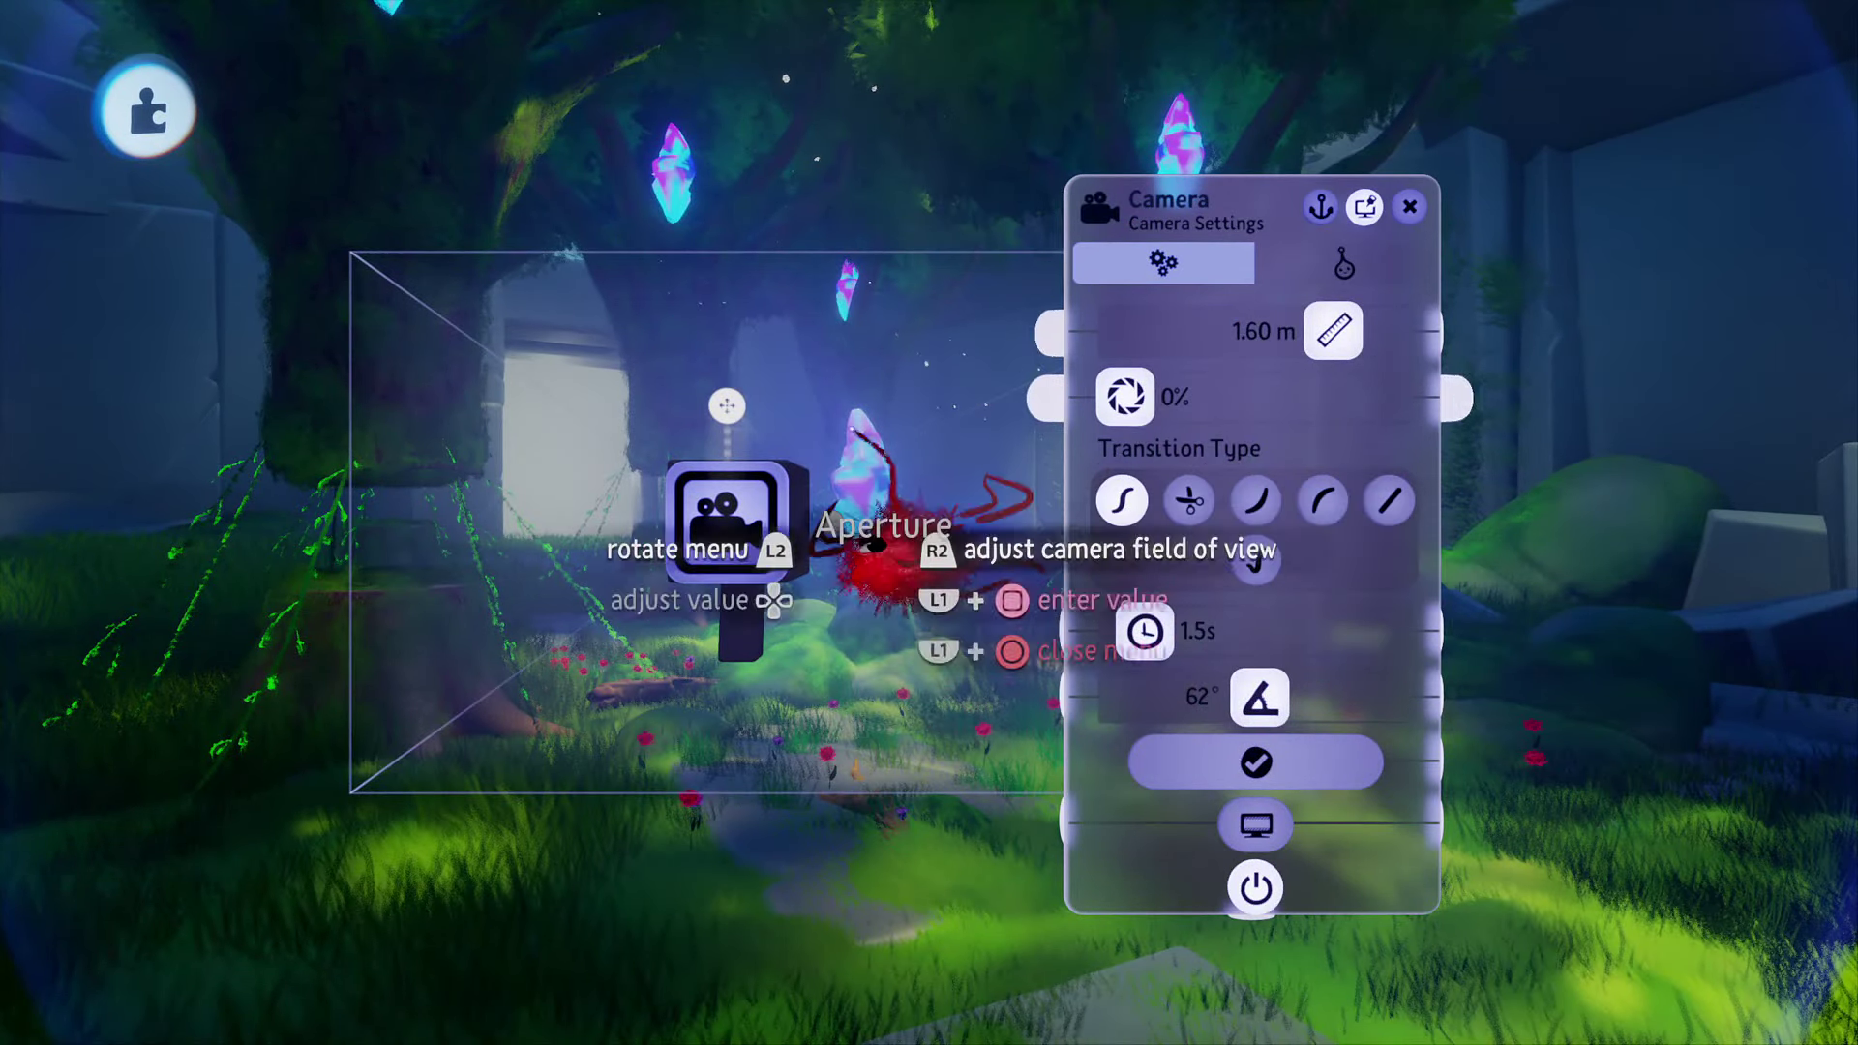
Step: Look through the camera and set its focus distance to 4.50 m and its aperture to 30%
left_click(728, 524)
left_click_drag(1267, 428, 1580, 429)
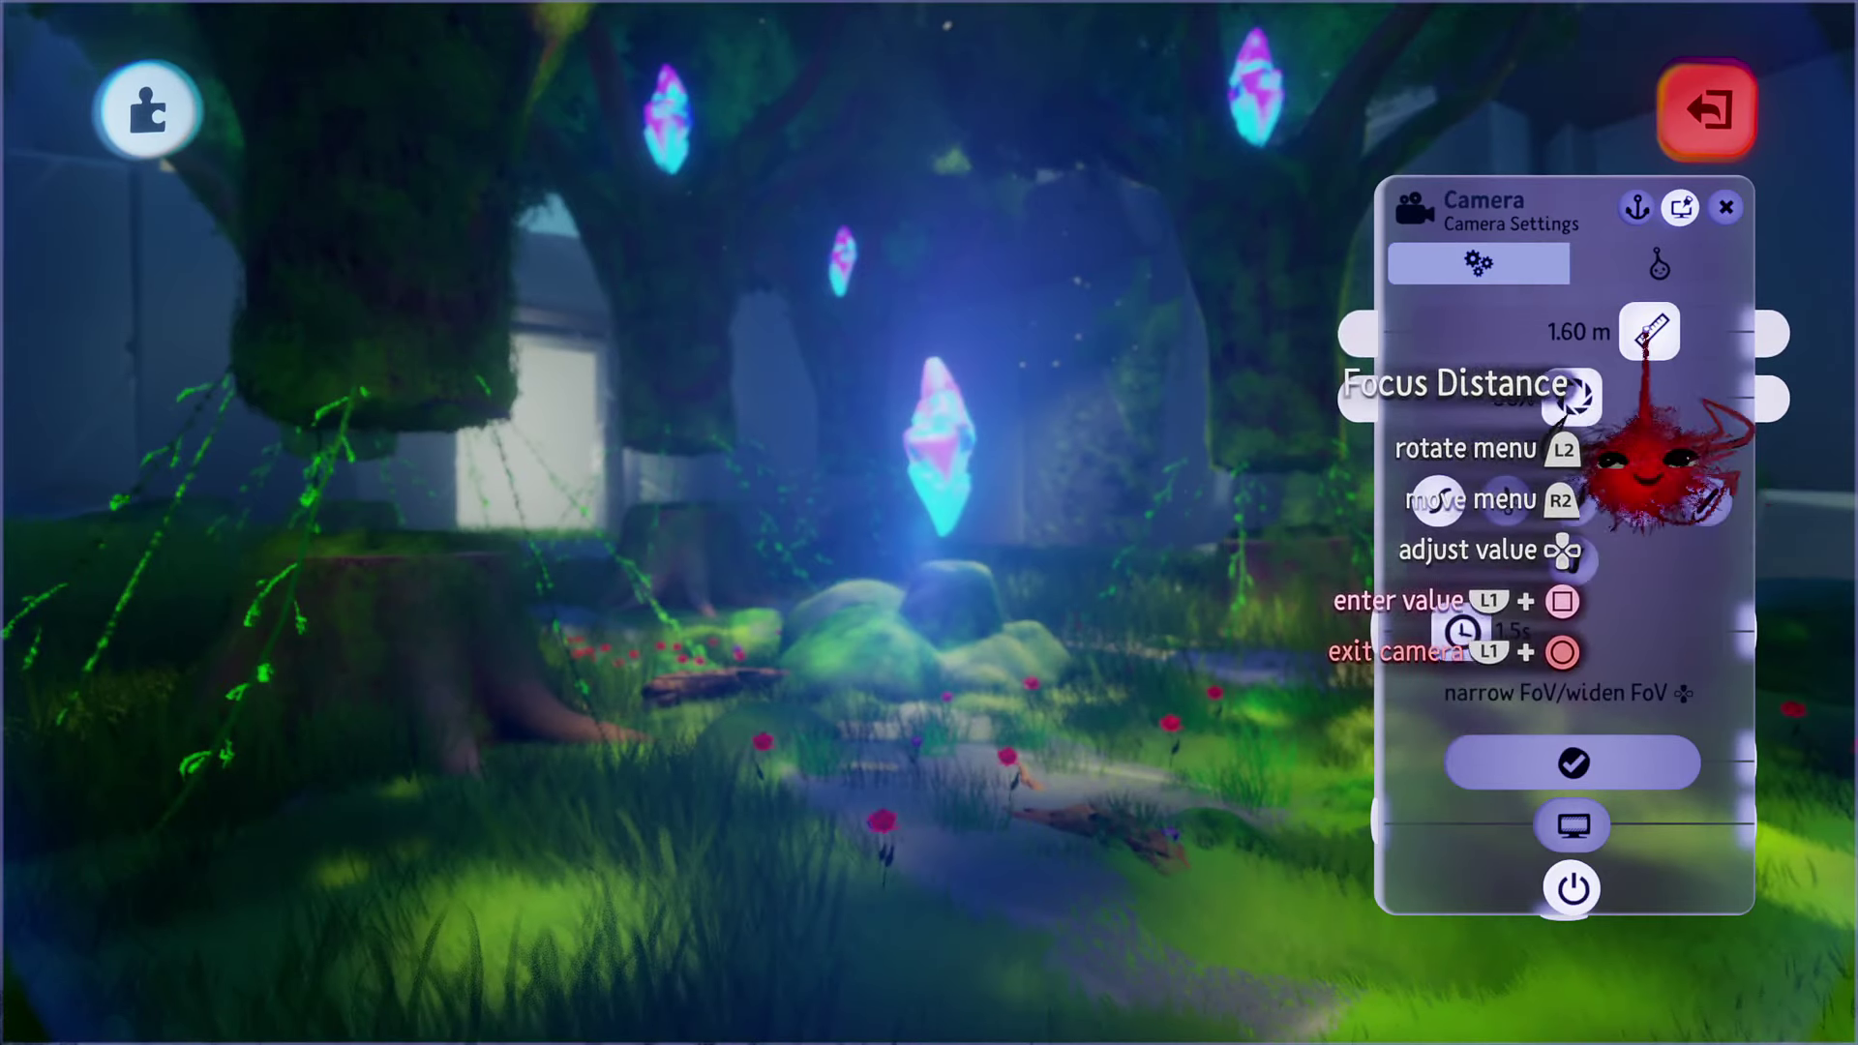
left_click_drag(1648, 333, 1702, 331)
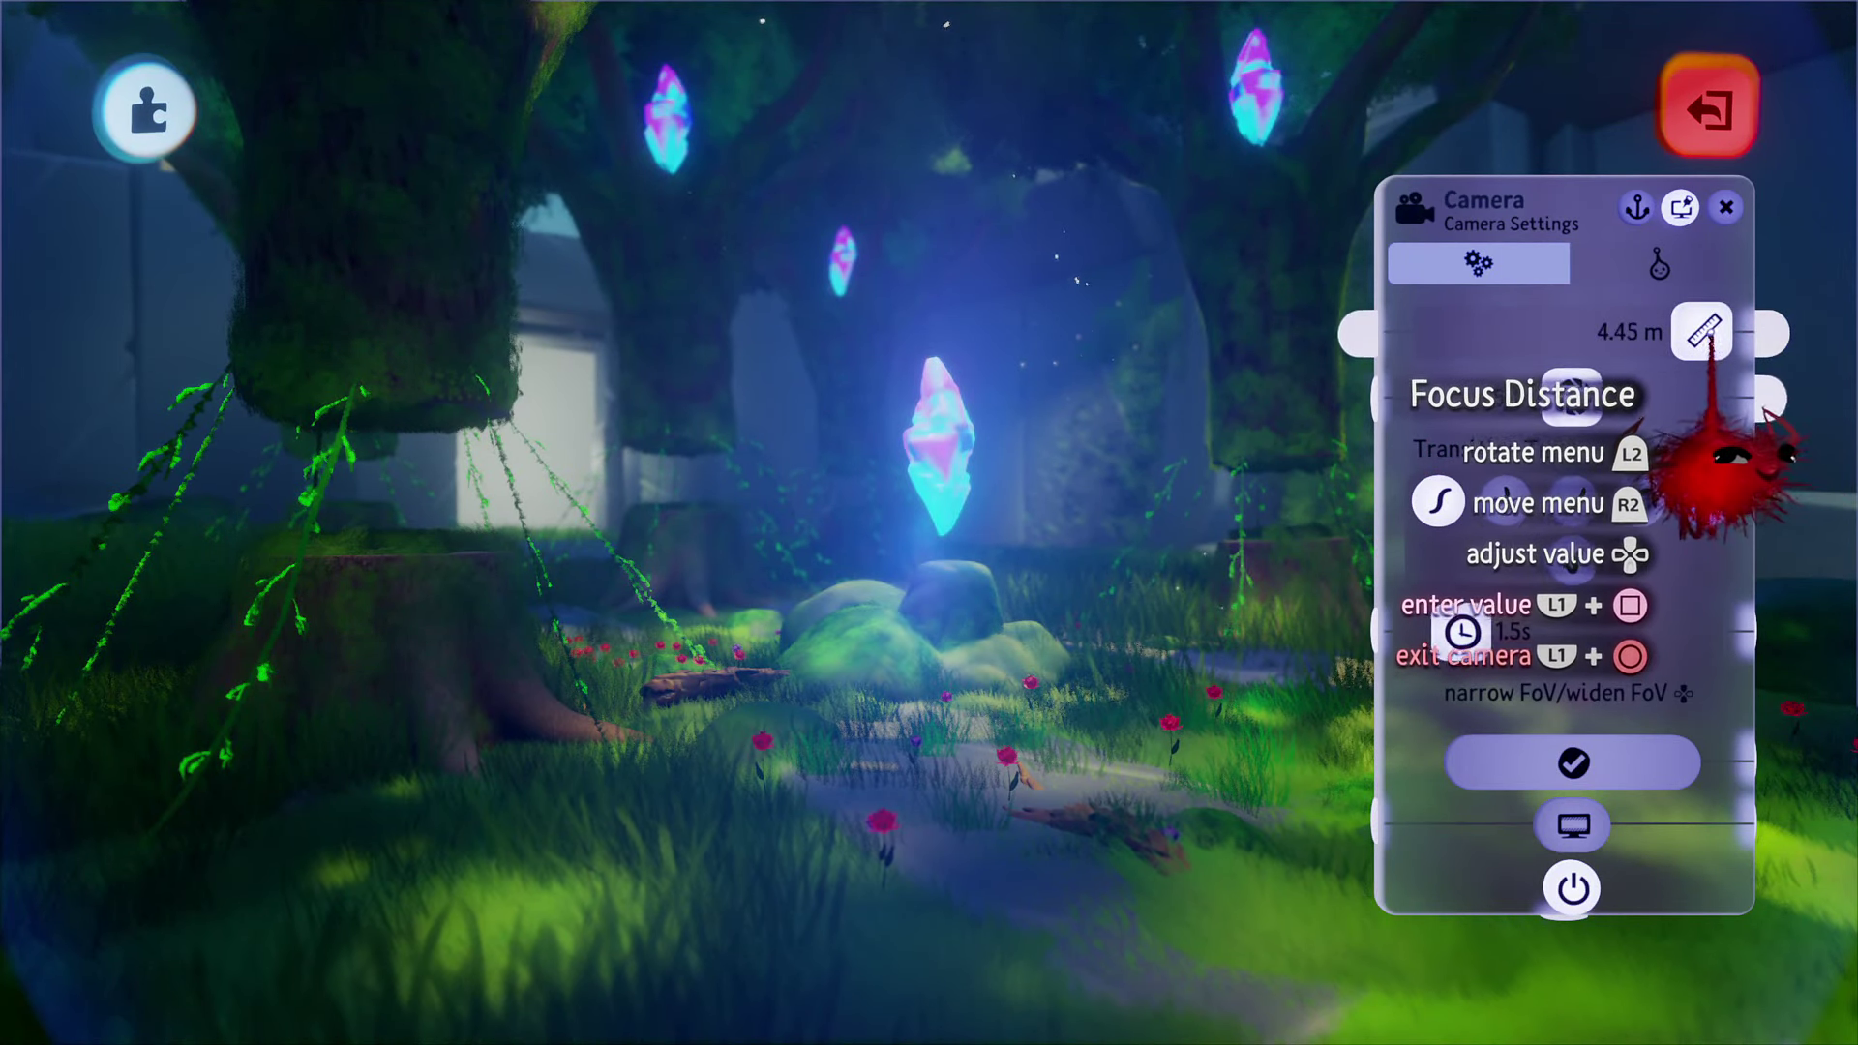
left_click_drag(1703, 334, 1703, 336)
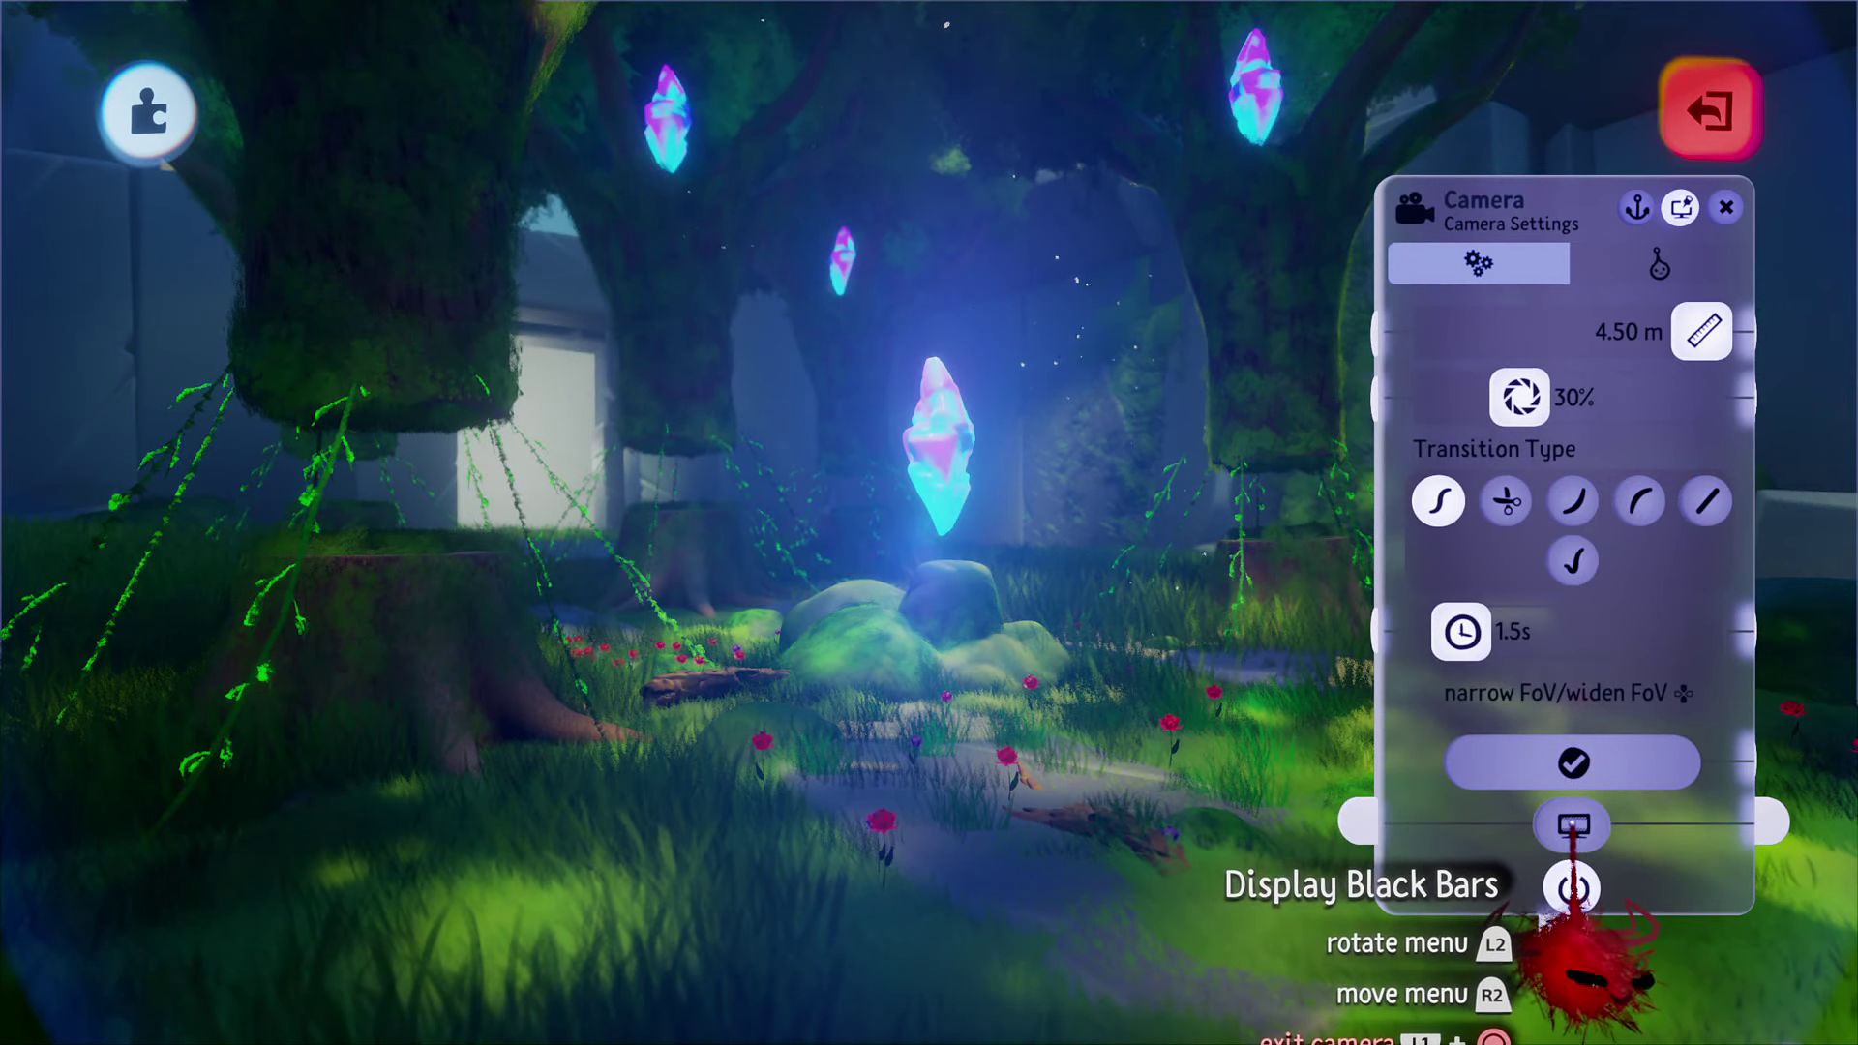
Step: Turn on Display Black Bars for the camera and exit the camera view
left_click(1573, 828)
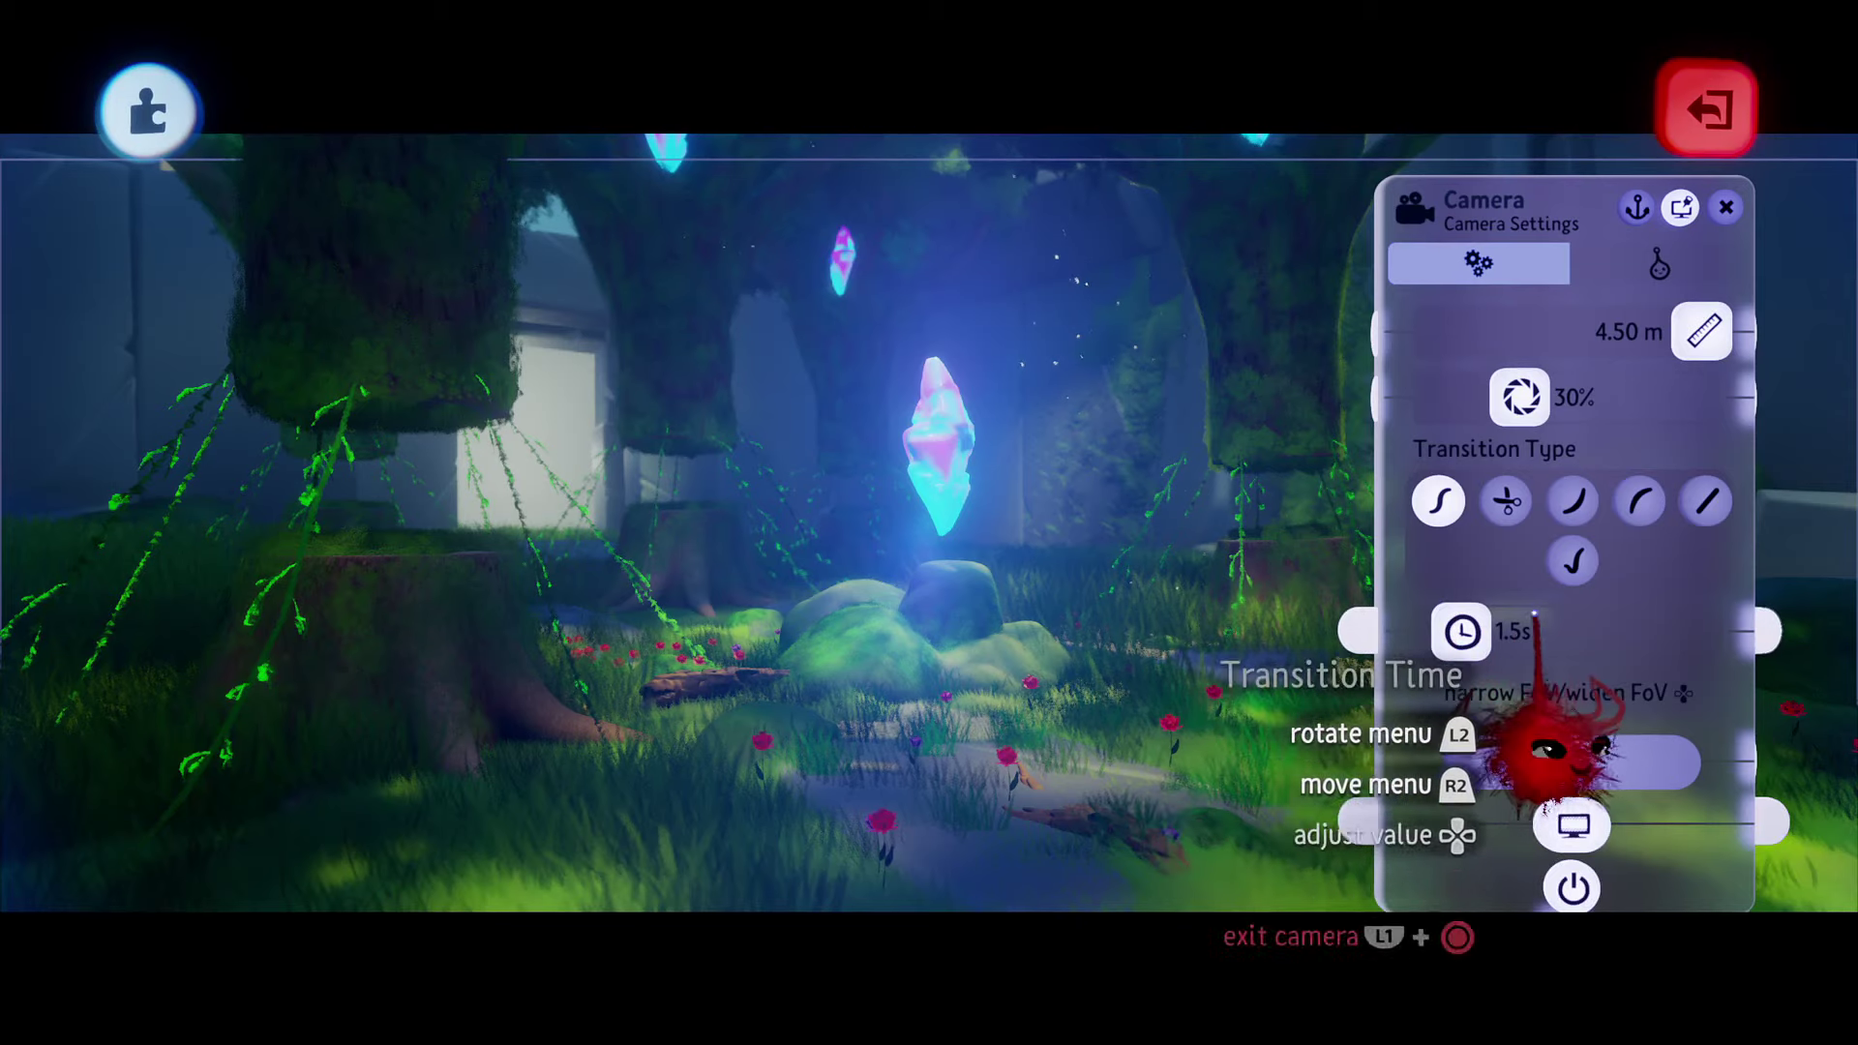
left_click(1573, 825)
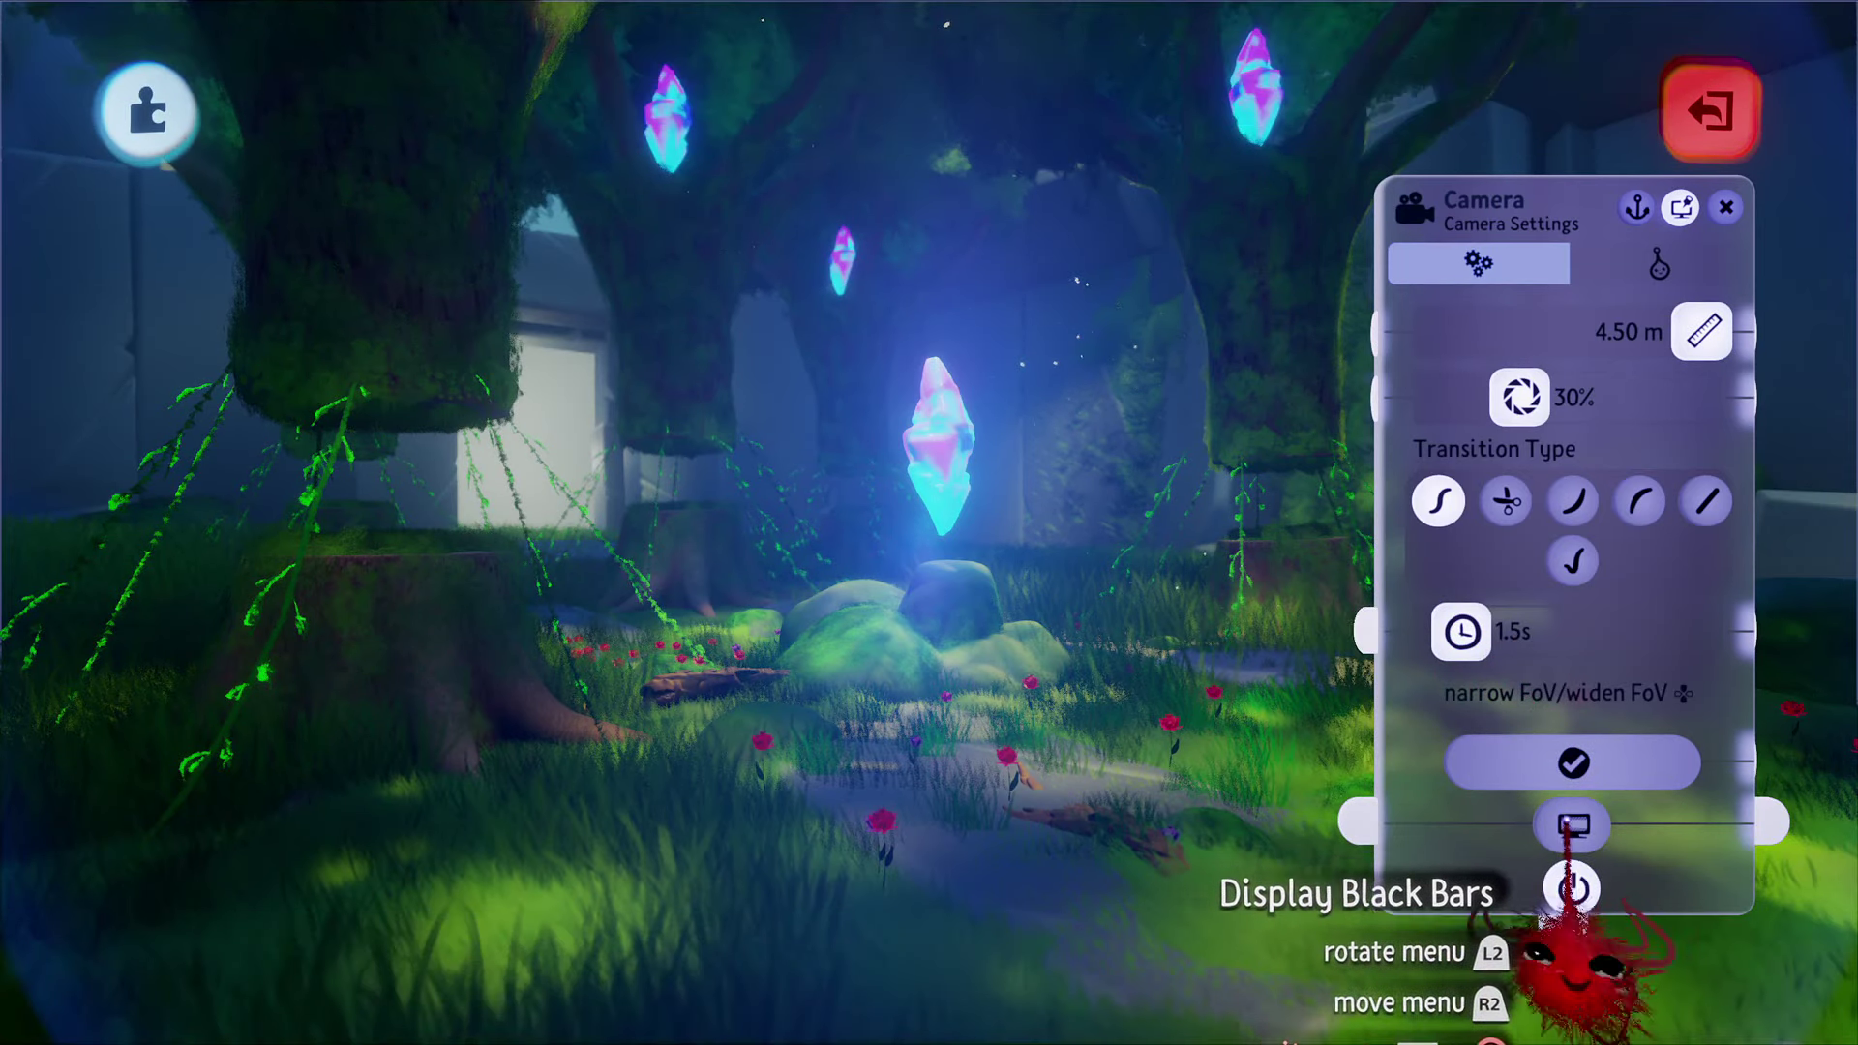
left_click(1572, 827)
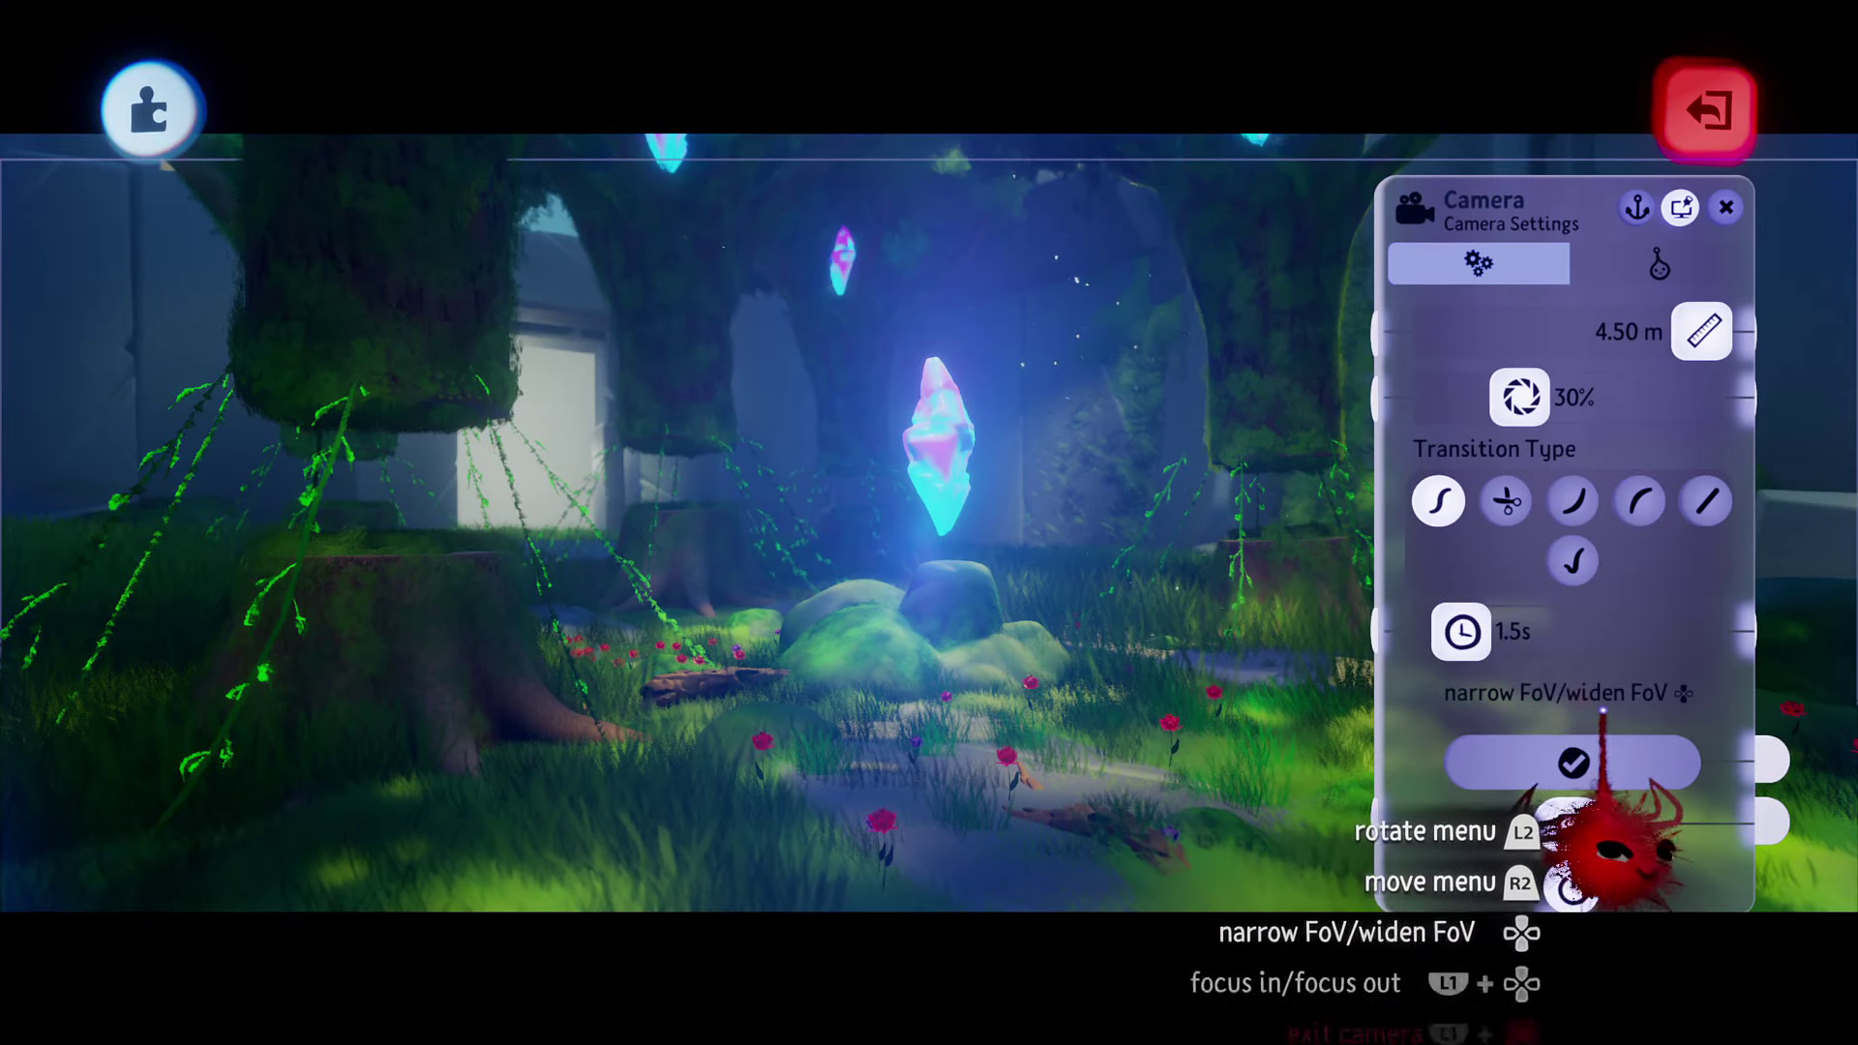
key("Escape")
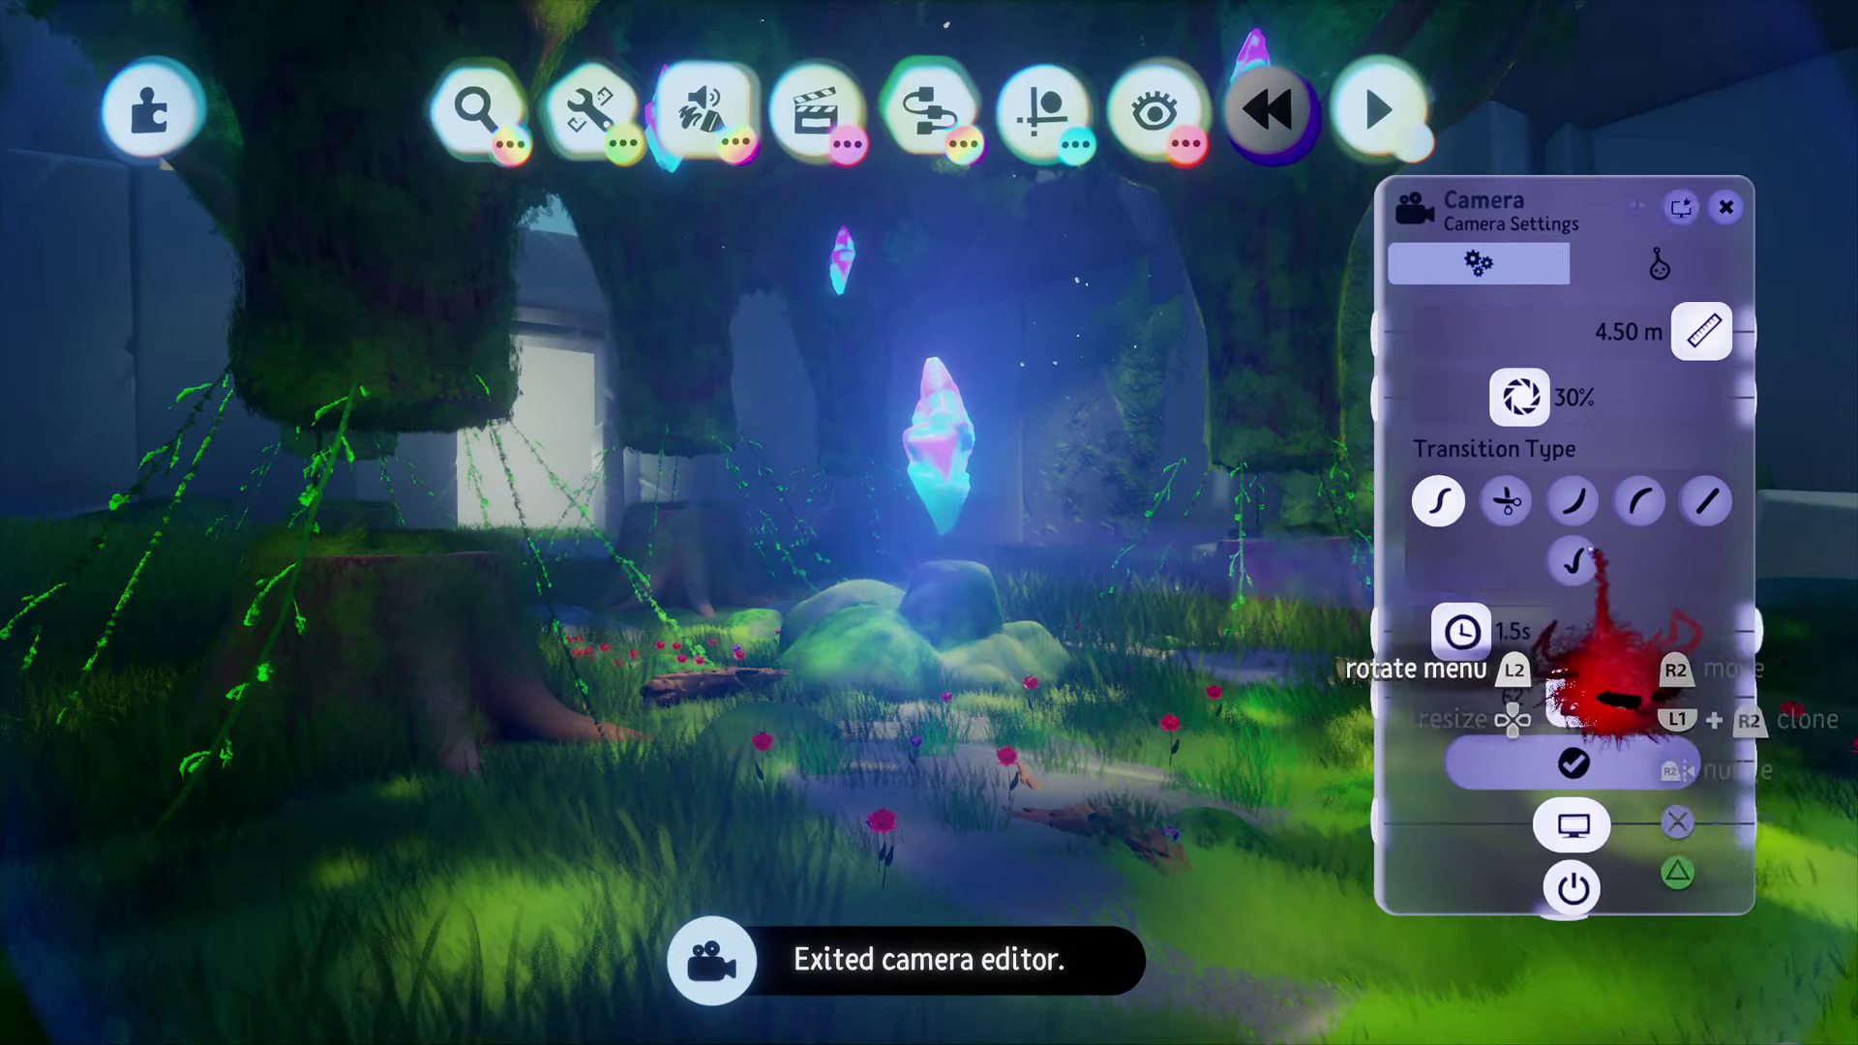
Step: Place a Timeline gadget in front of the stone wall near the camera
mouse_move(1174, 651)
middle_mouse_down()
mouse_move(1152, 670)
mouse_move(1195, 676)
middle_mouse_up()
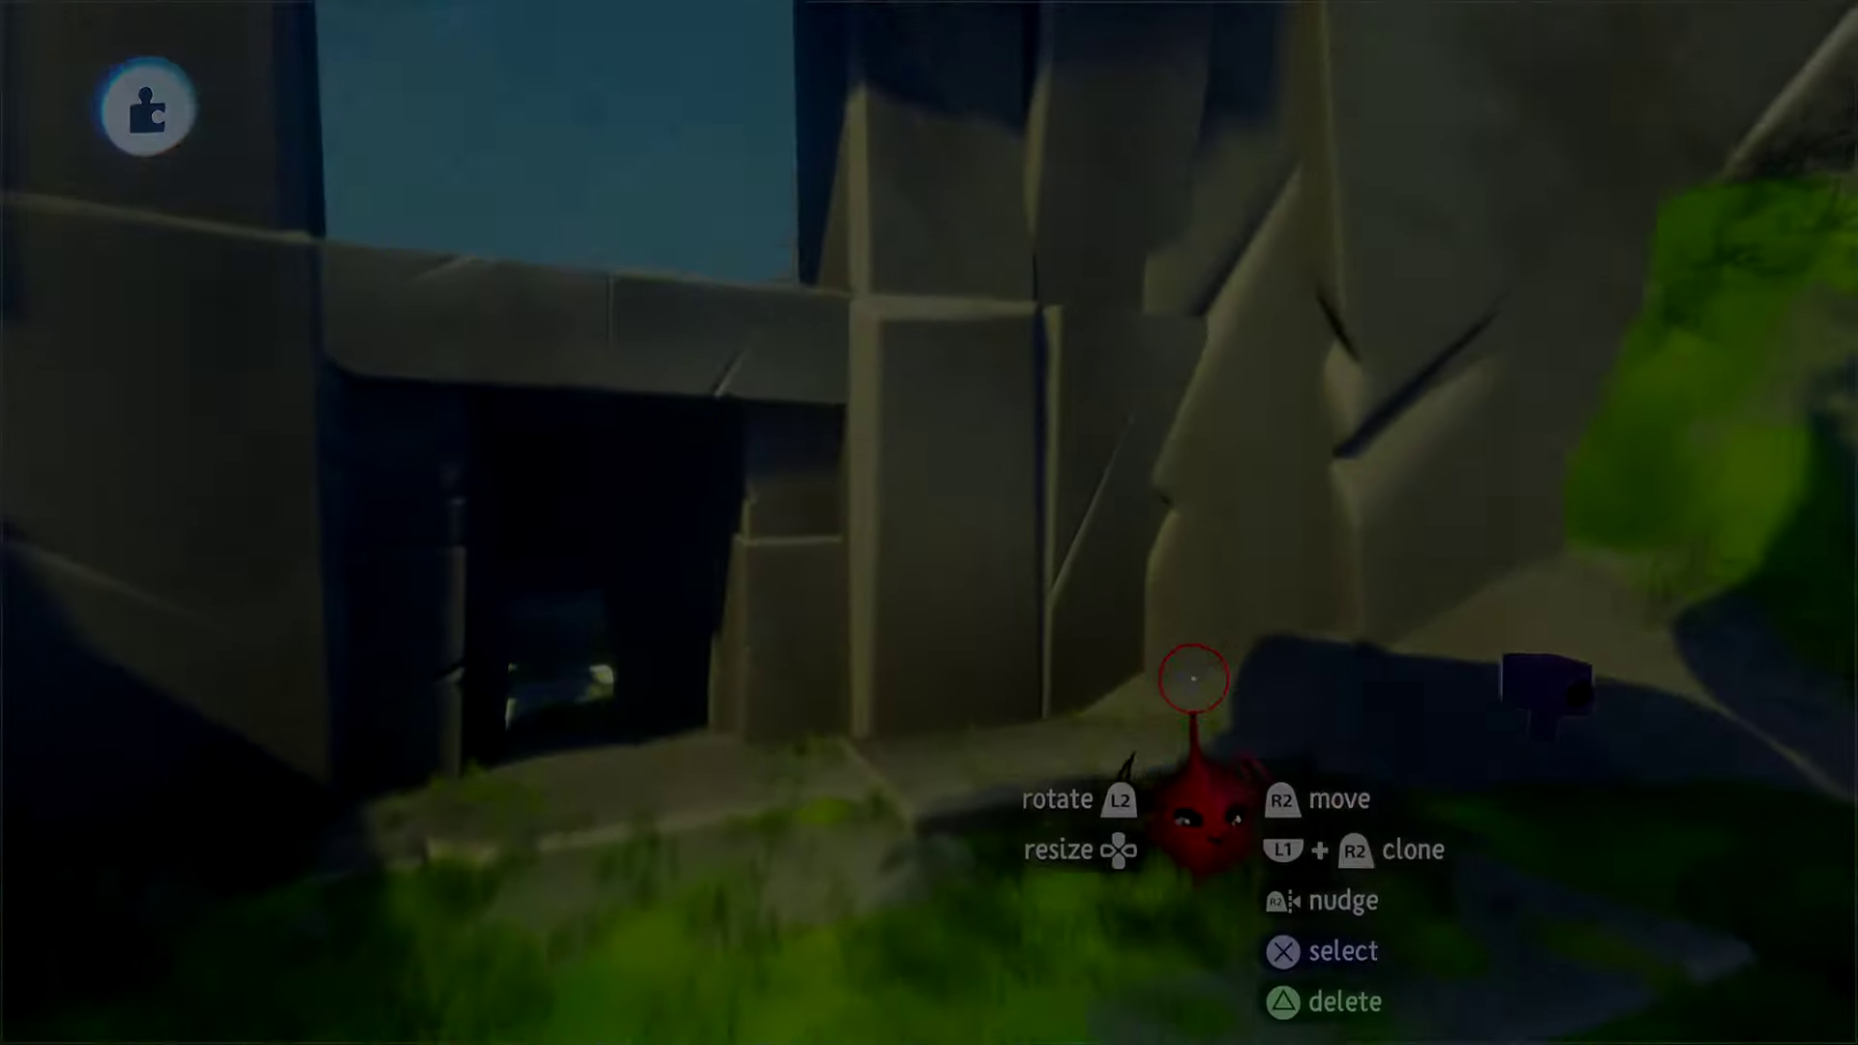
middle_click_drag(1191, 671, 1179, 639)
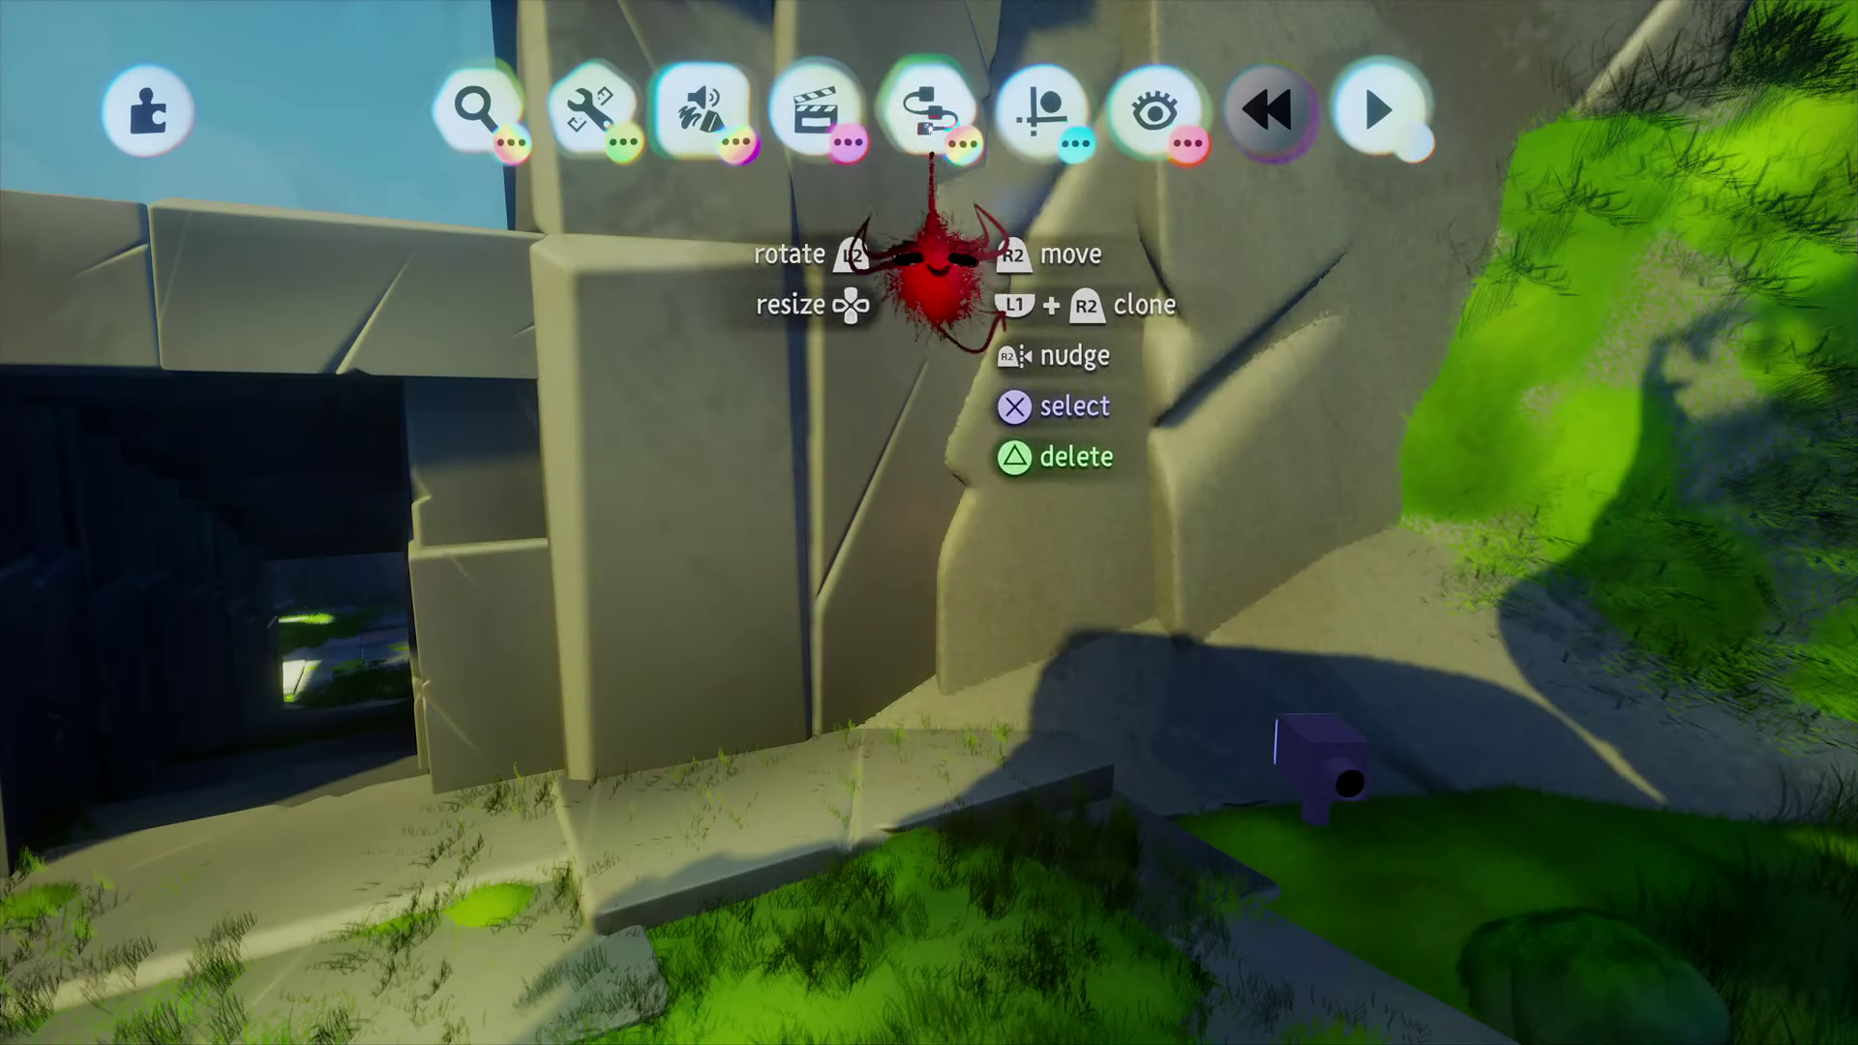
left_click(820, 123)
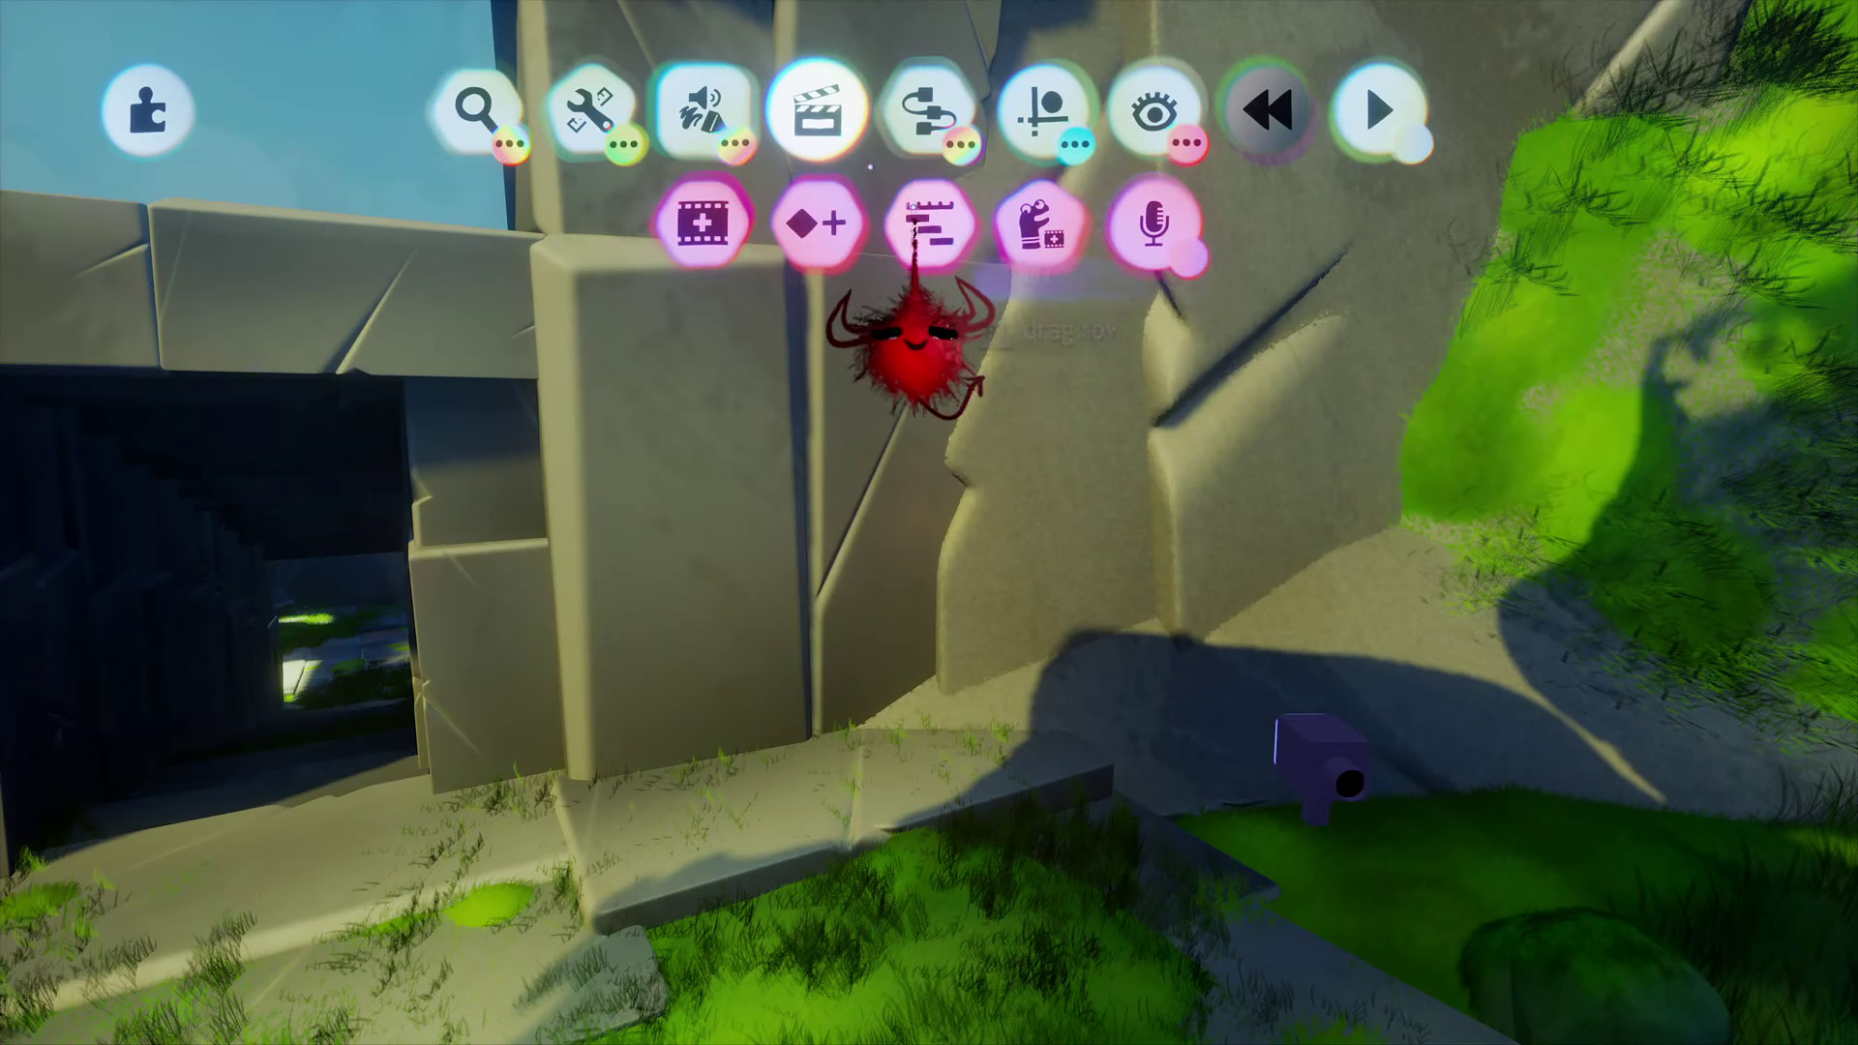
left_click(927, 219)
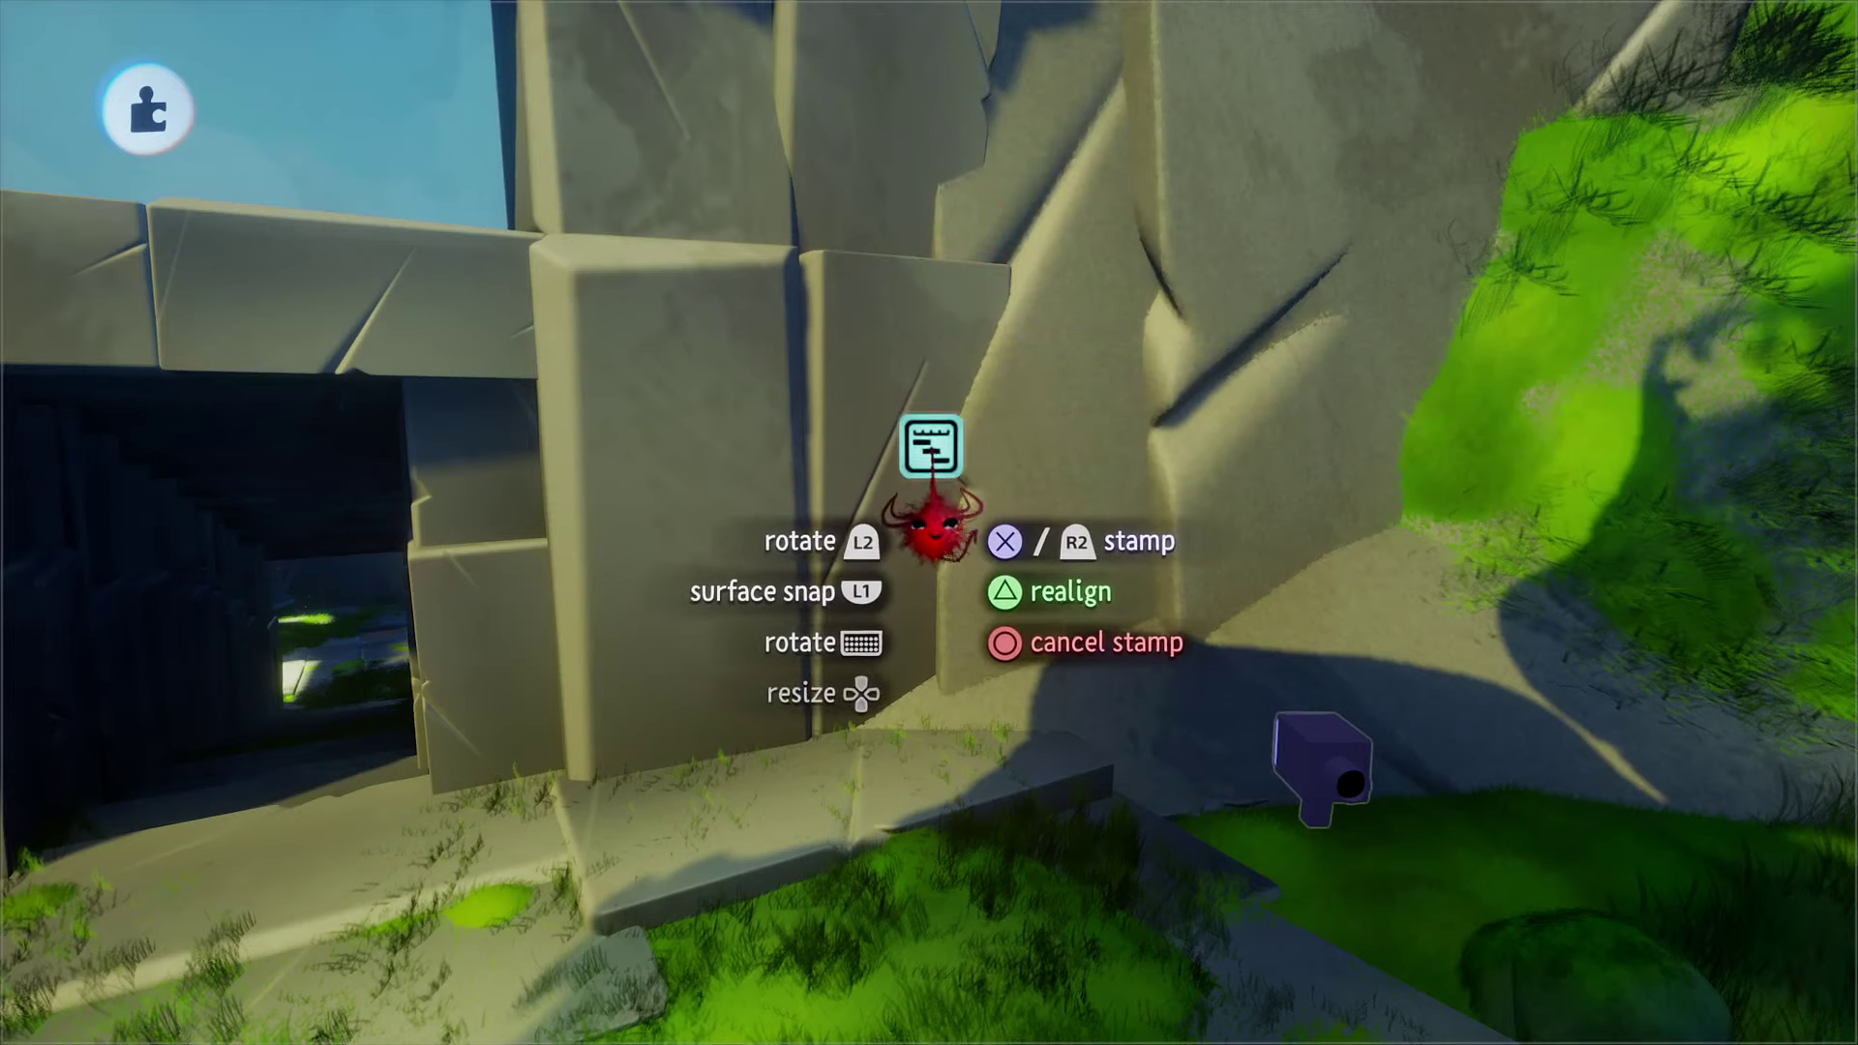
scroll(921, 554, "up", 3)
left_click(919, 523)
scroll(919, 522, "down", 3)
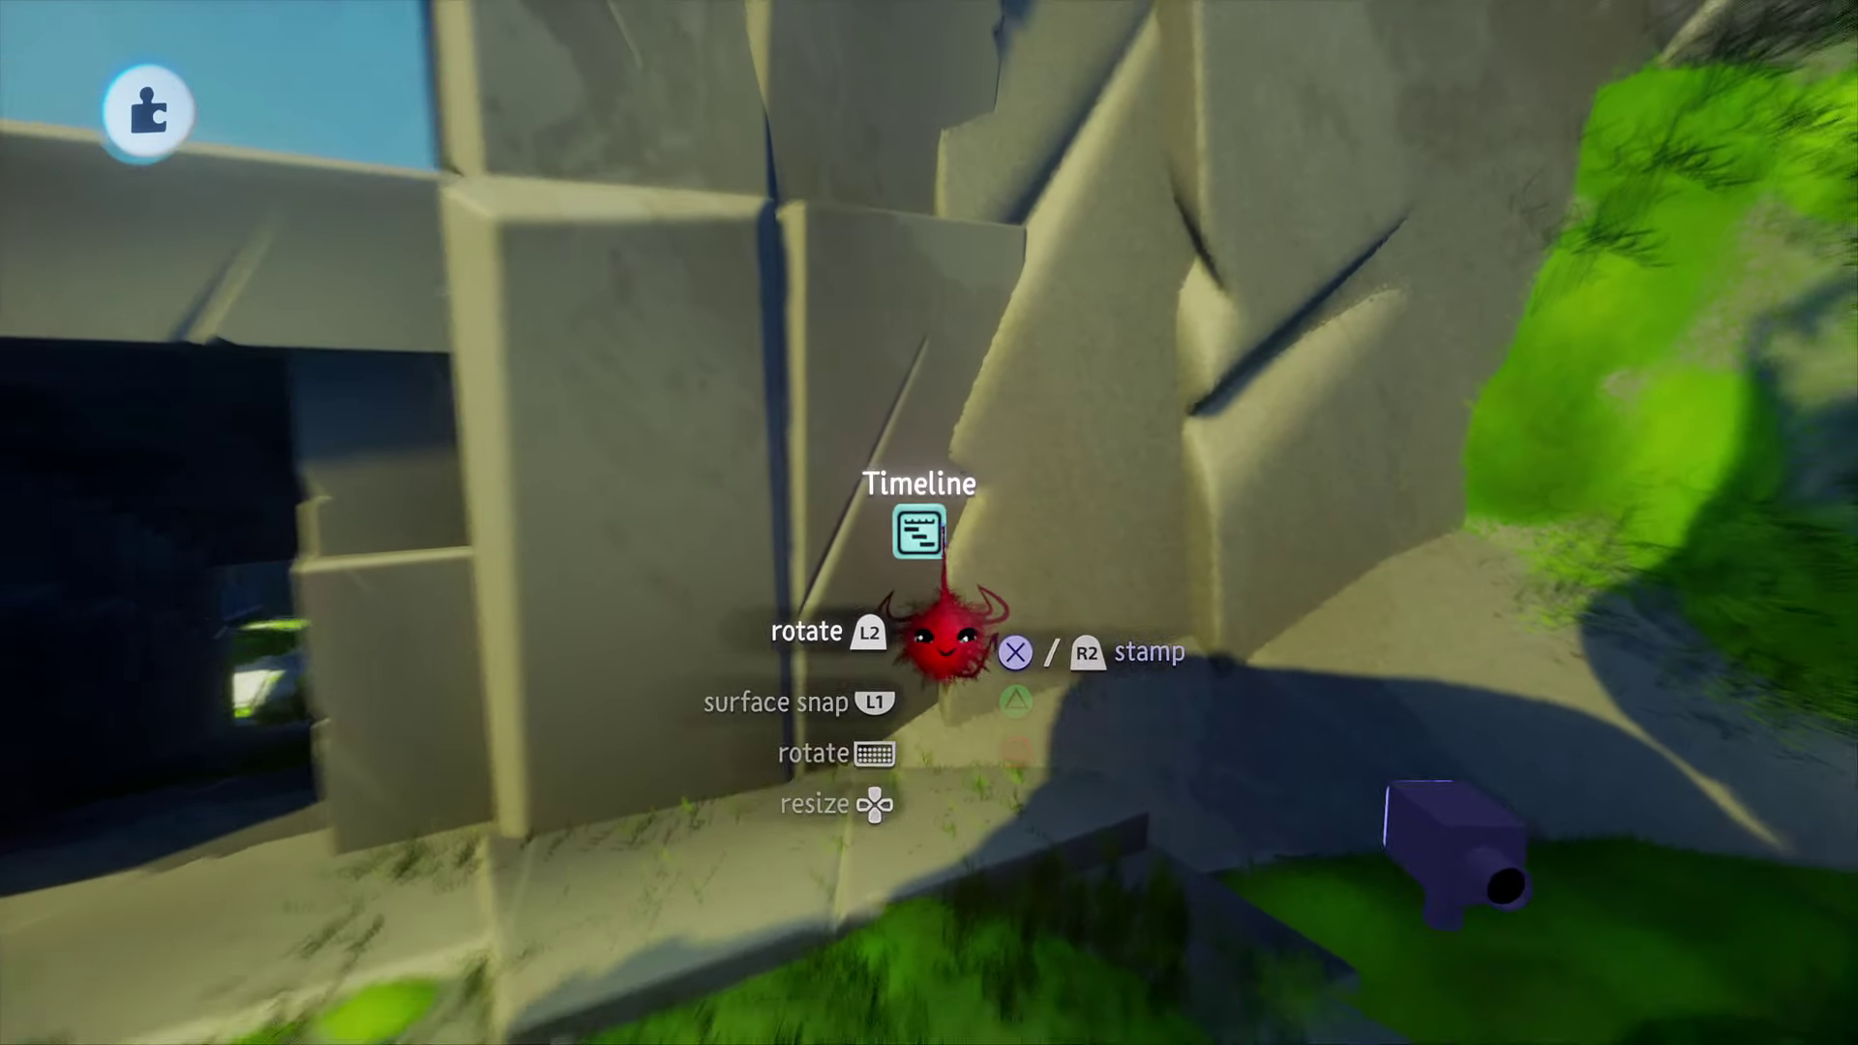
Step: Open the timeline's canvas and widen it to about 10 seconds
left_click_drag(988, 493, 1019, 441)
left_click_drag(1257, 448, 1443, 455)
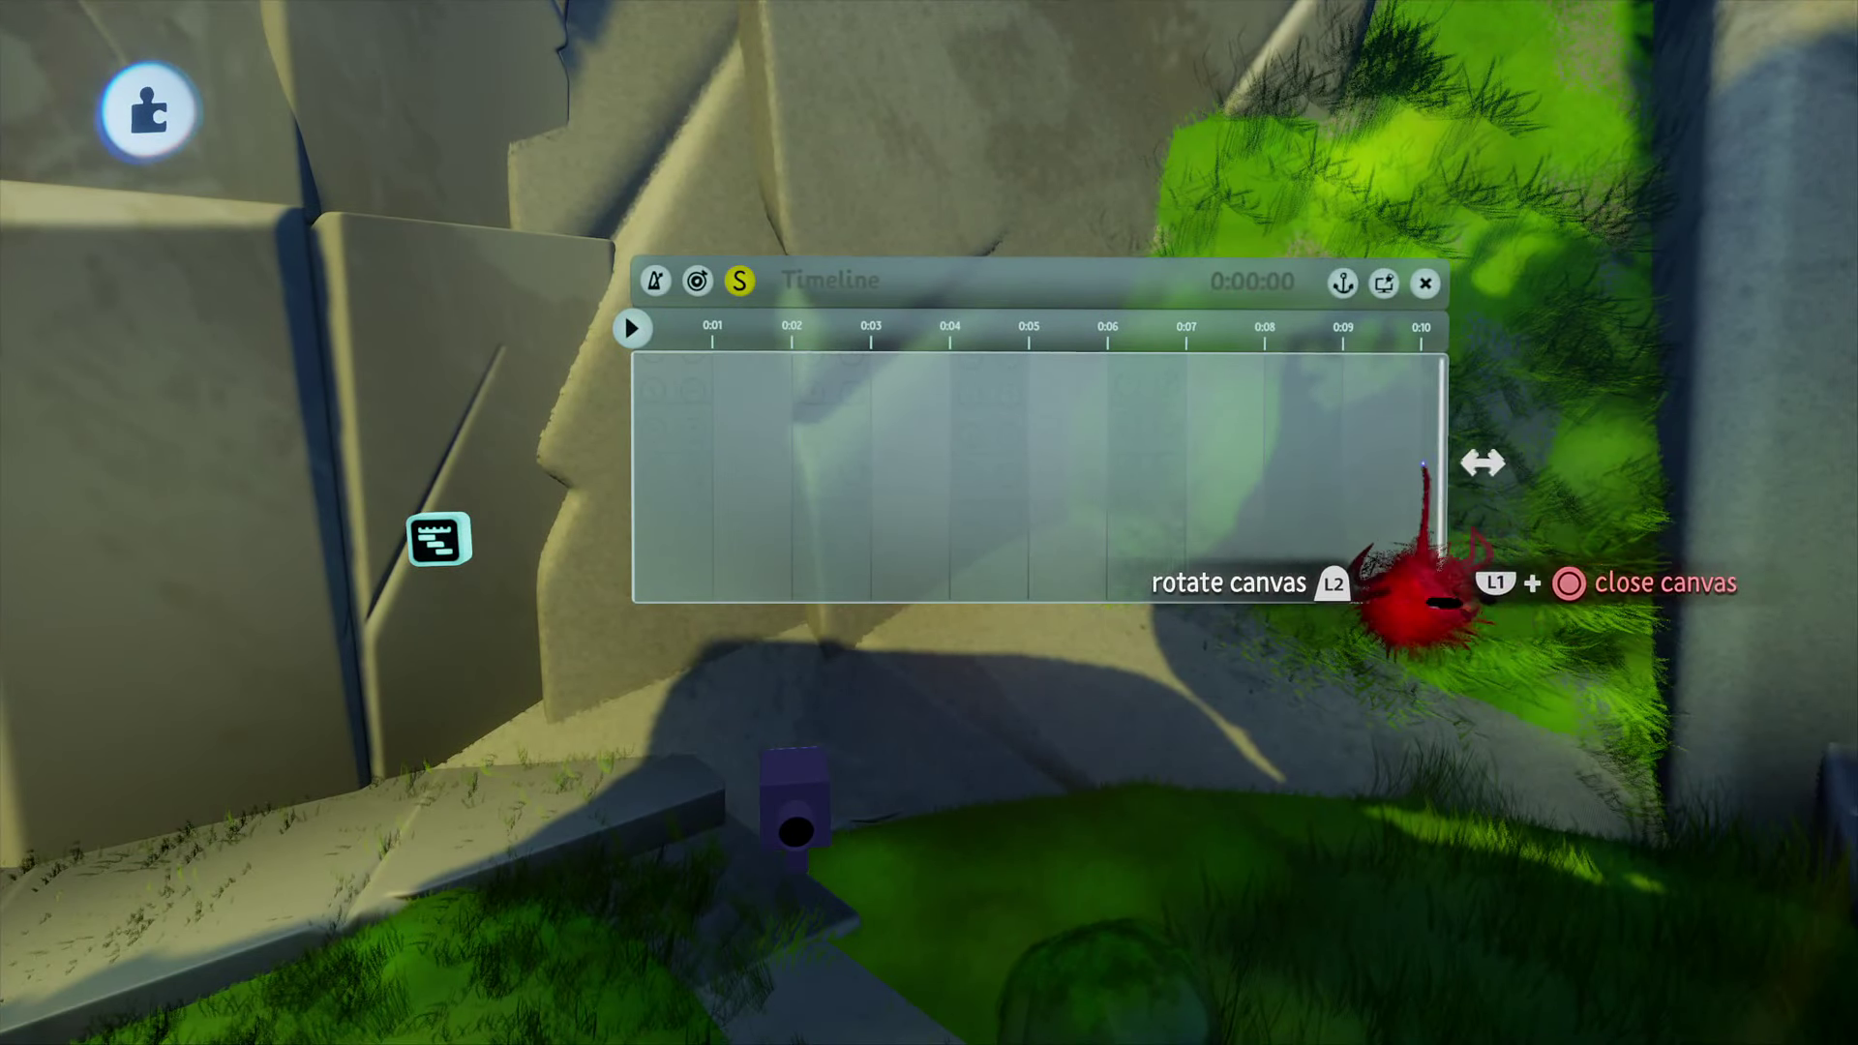
scroll(1063, 434, "up", 2)
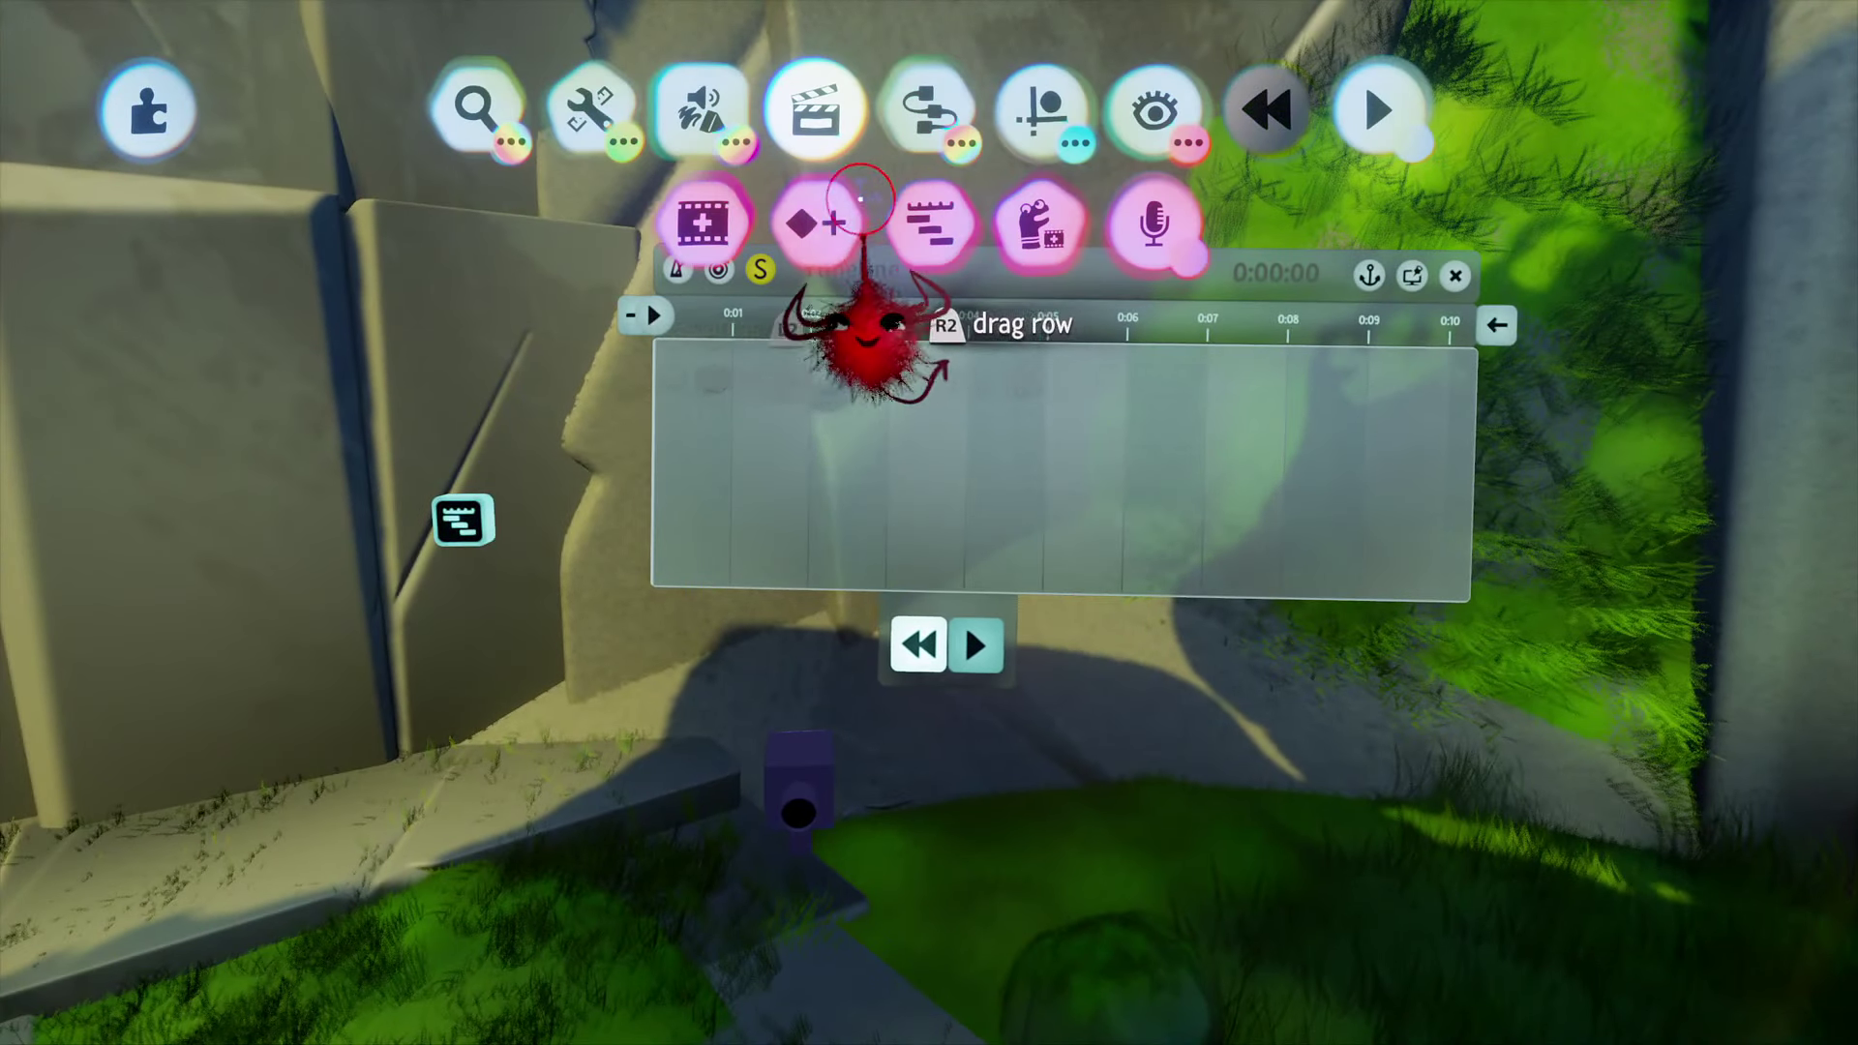
Step: Add a keyframe at the very start of the timeline
left_click(822, 233)
middle_click_drag(852, 457, 818, 515)
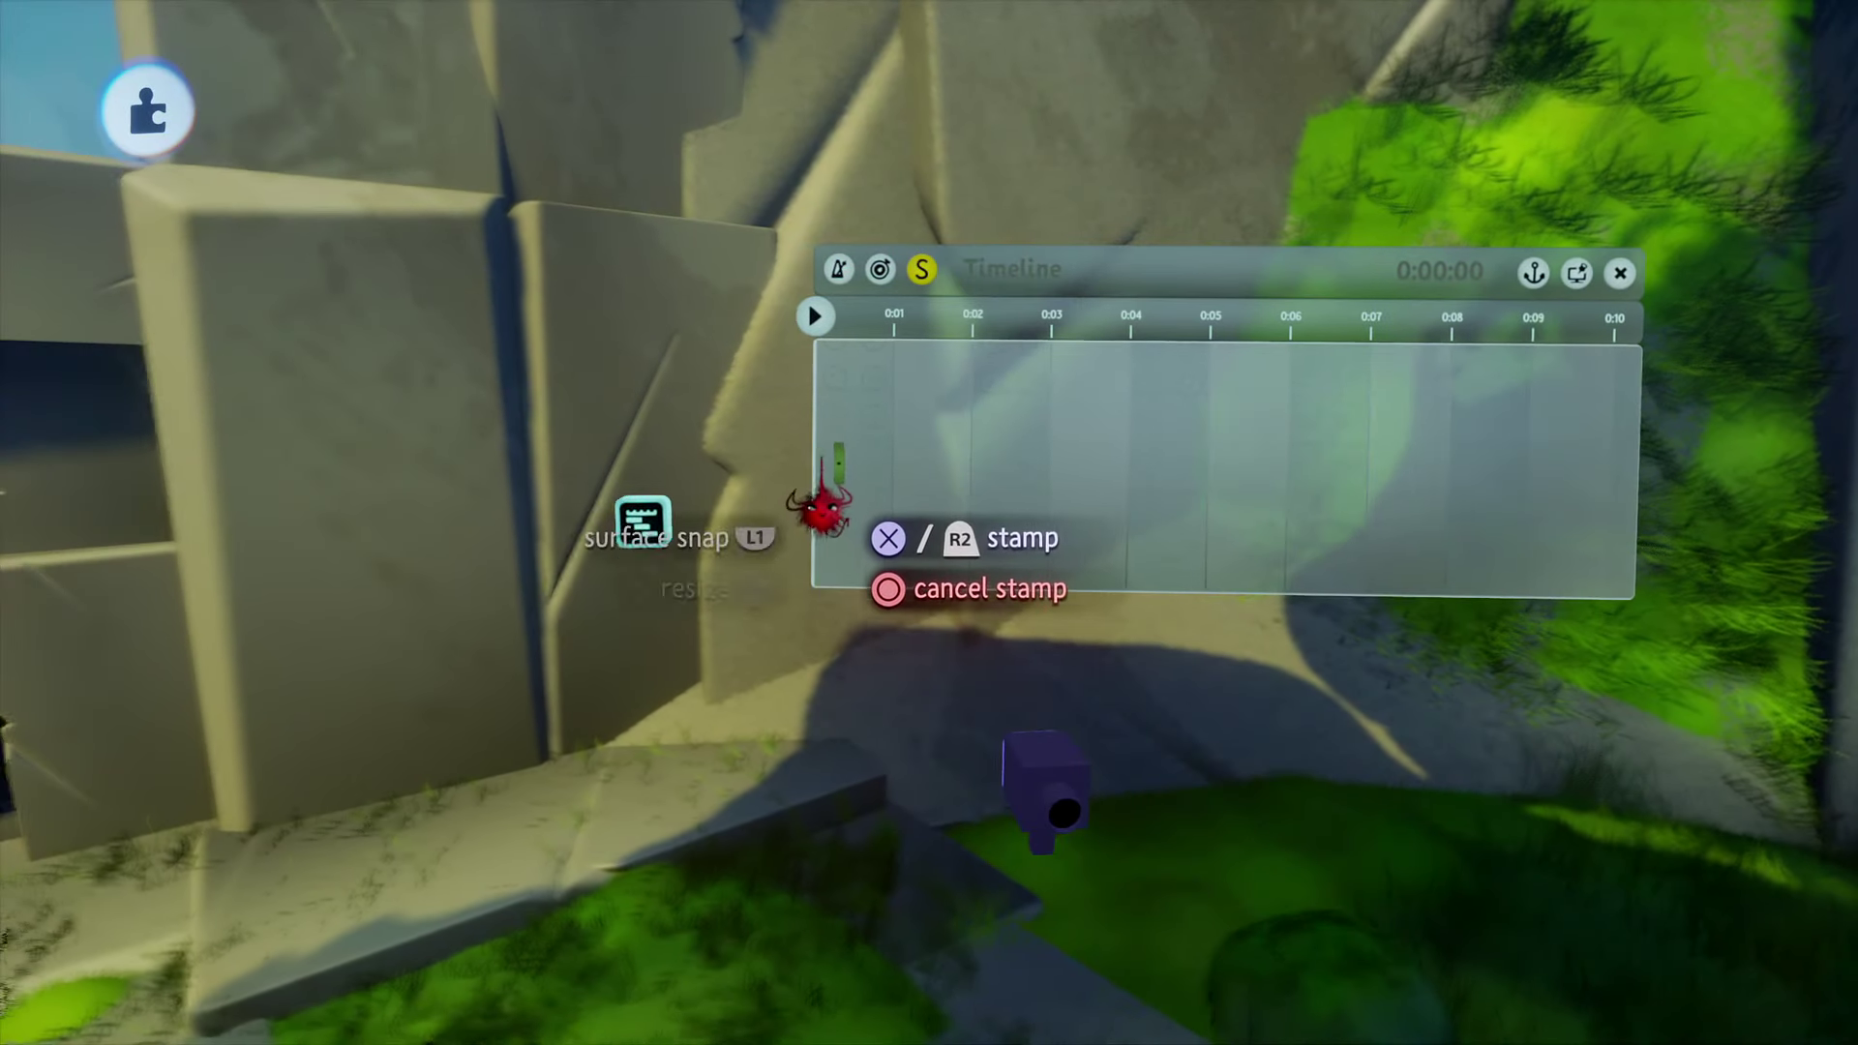
left_click(817, 416)
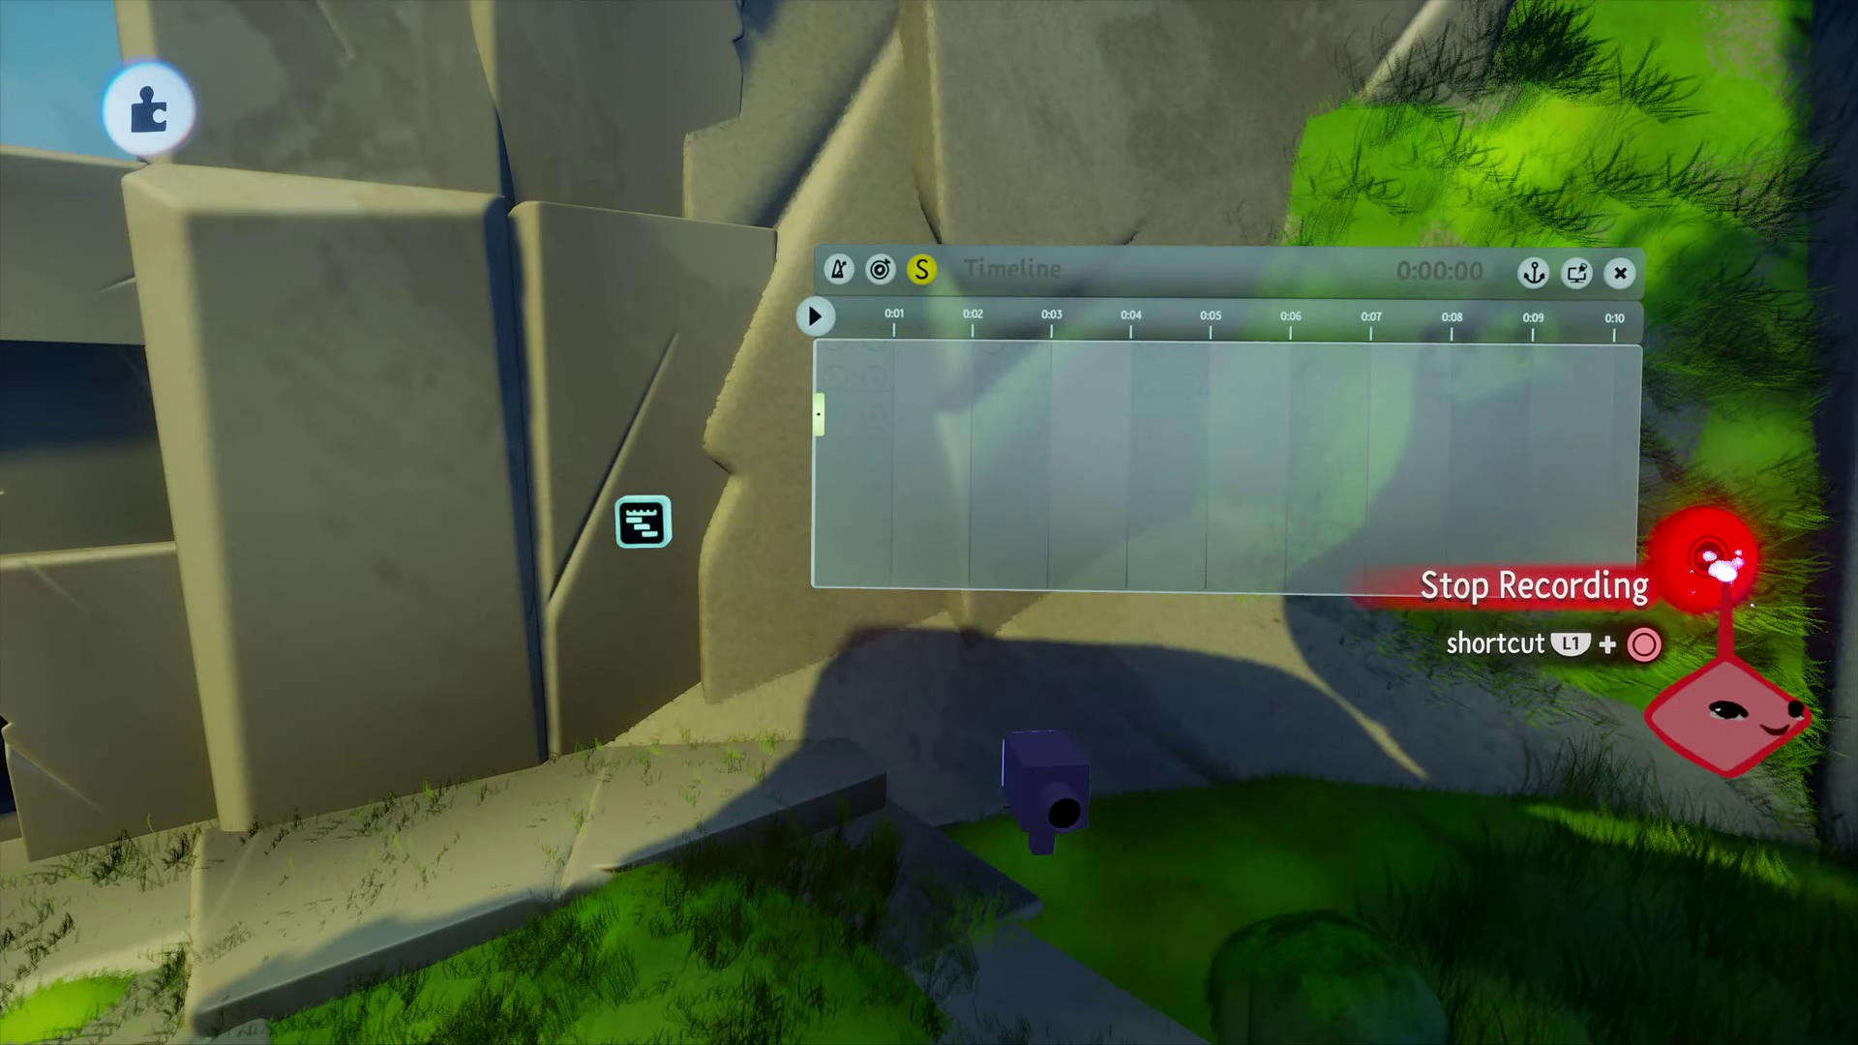
Step: Record the camera's starting shot in the first keyframe, framing the crystal centrally between the trees, and stop recording
left_click(1045, 775)
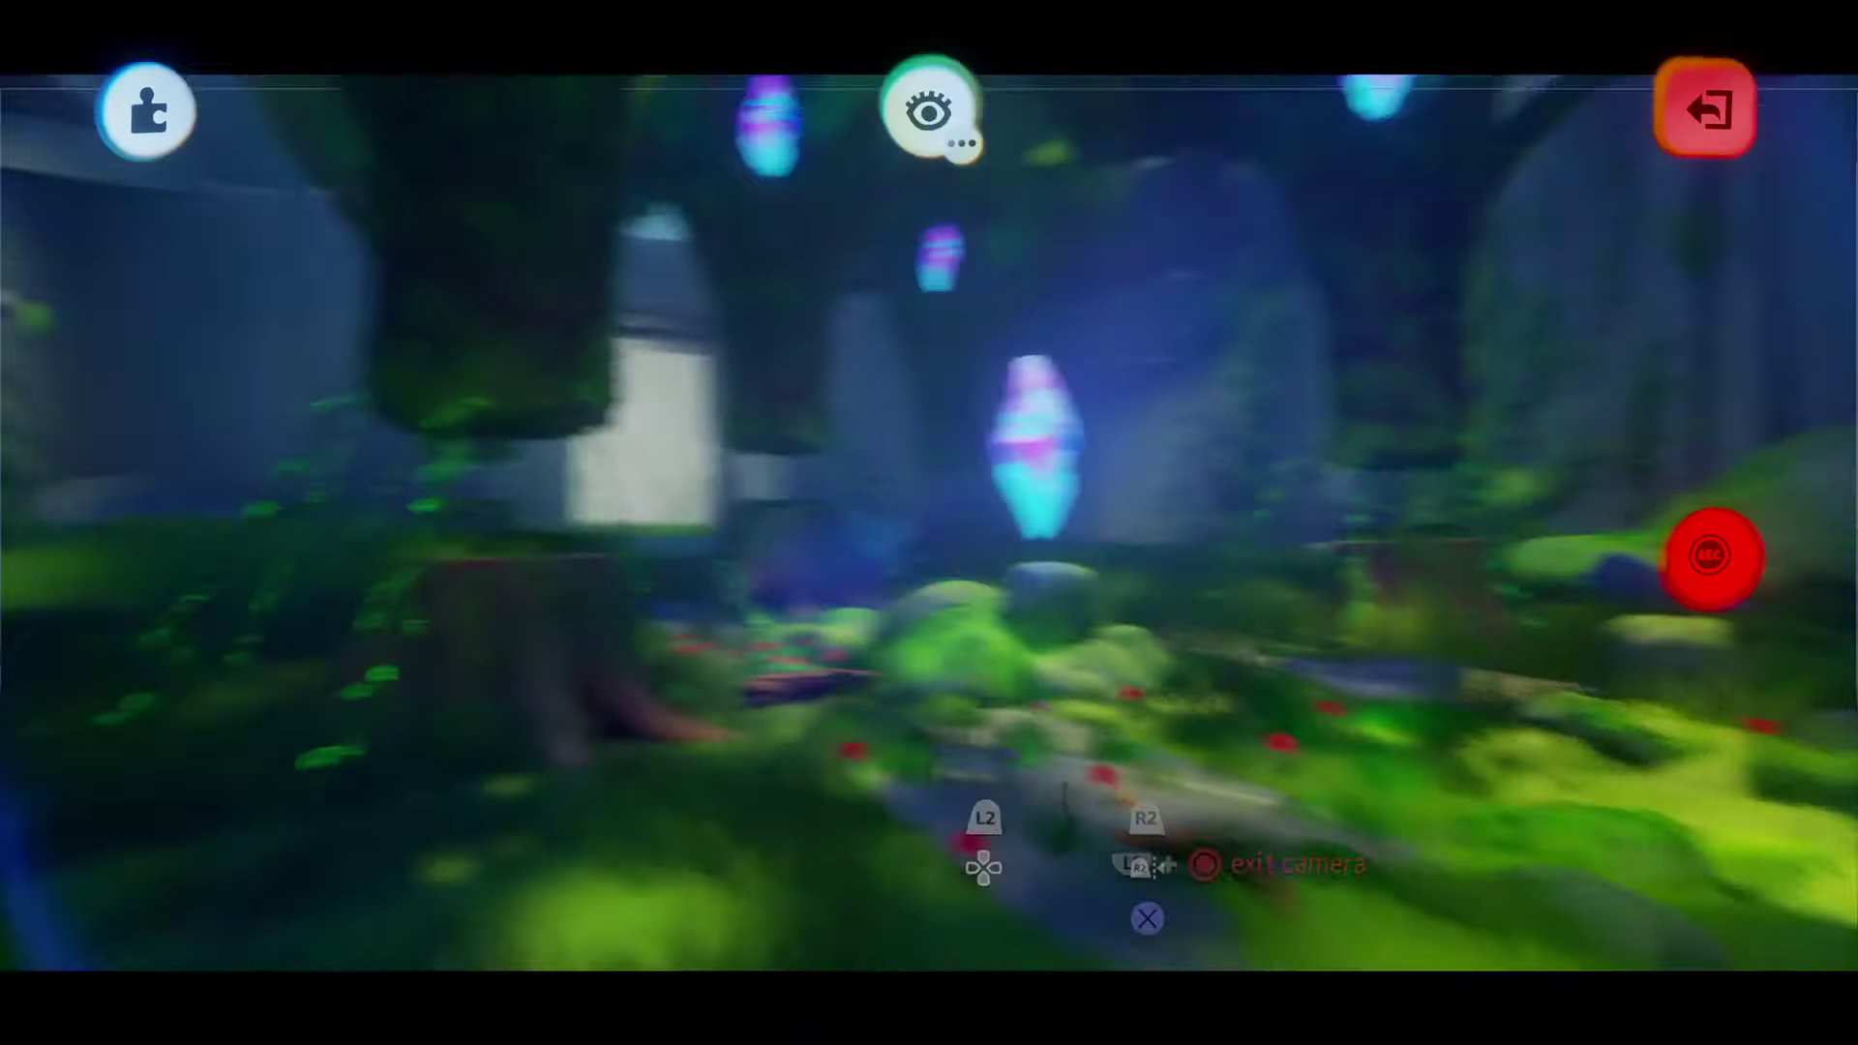
middle_click_drag(803, 711, 1080, 691)
scroll(1080, 691, "down", 2)
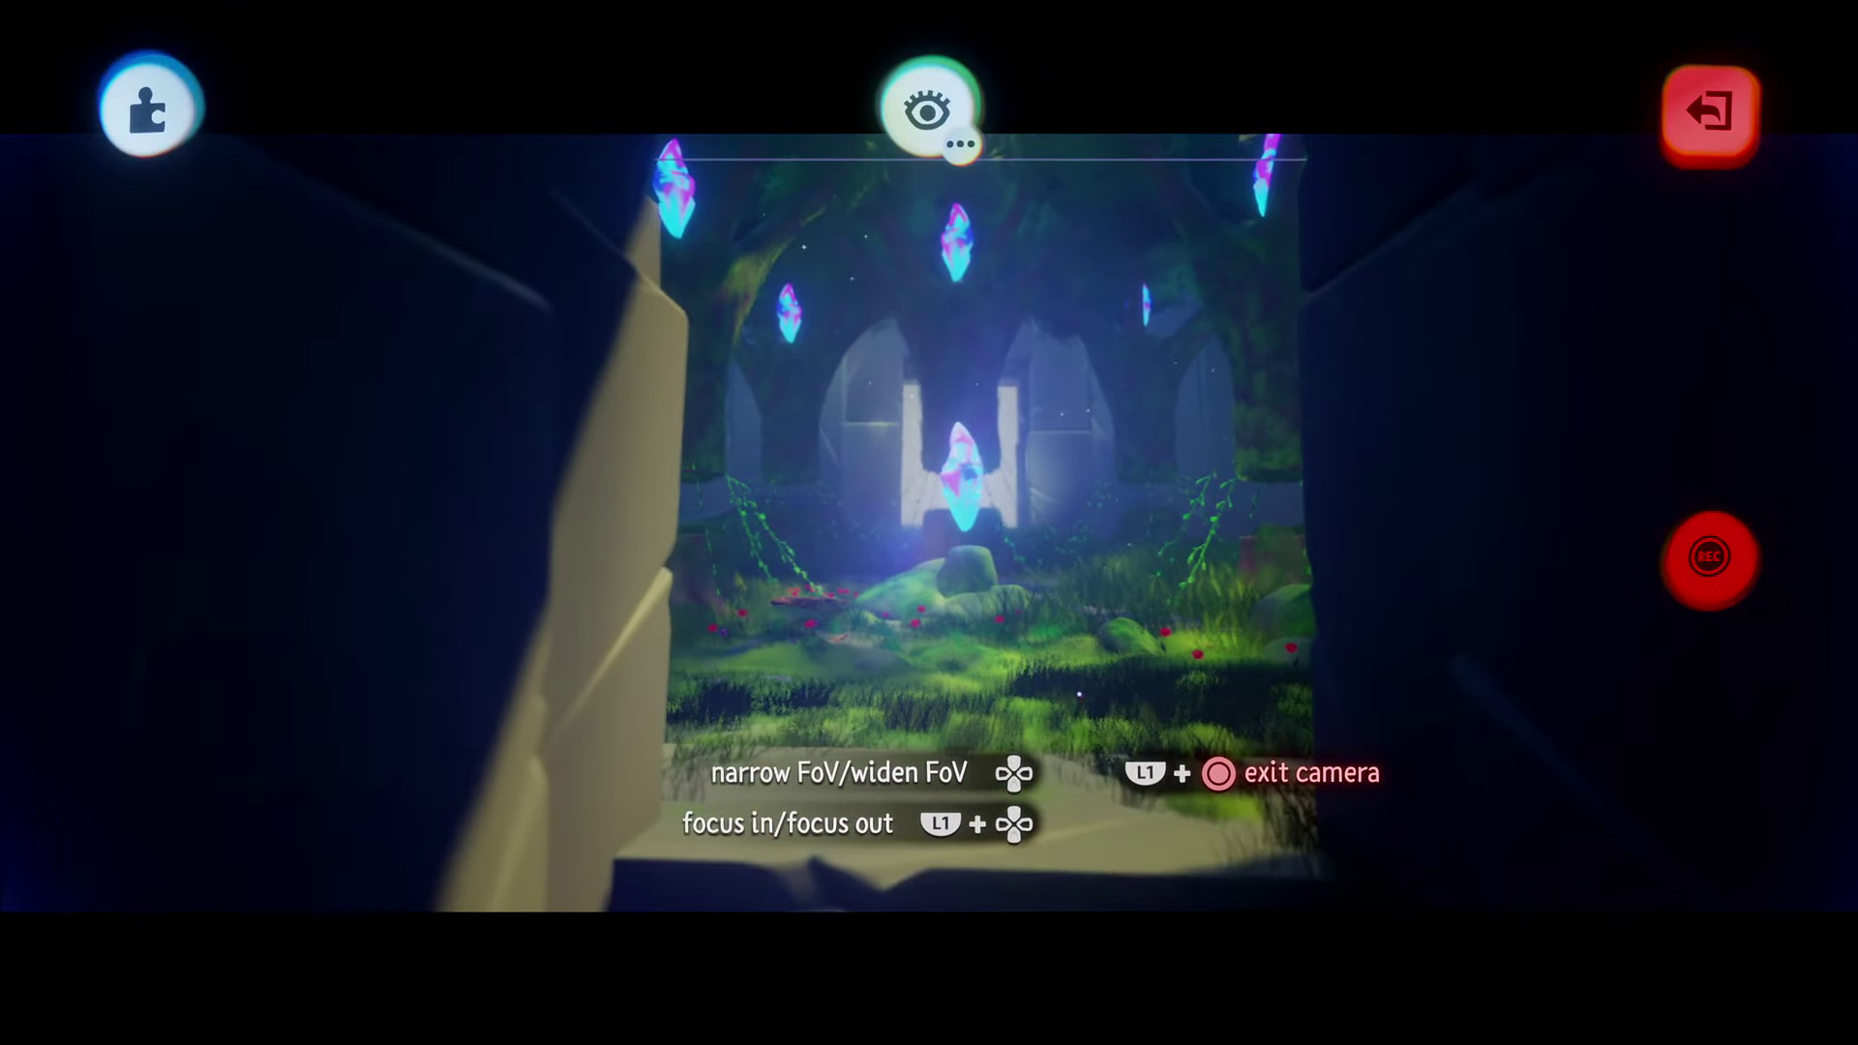
scroll(1082, 694, "up", 5)
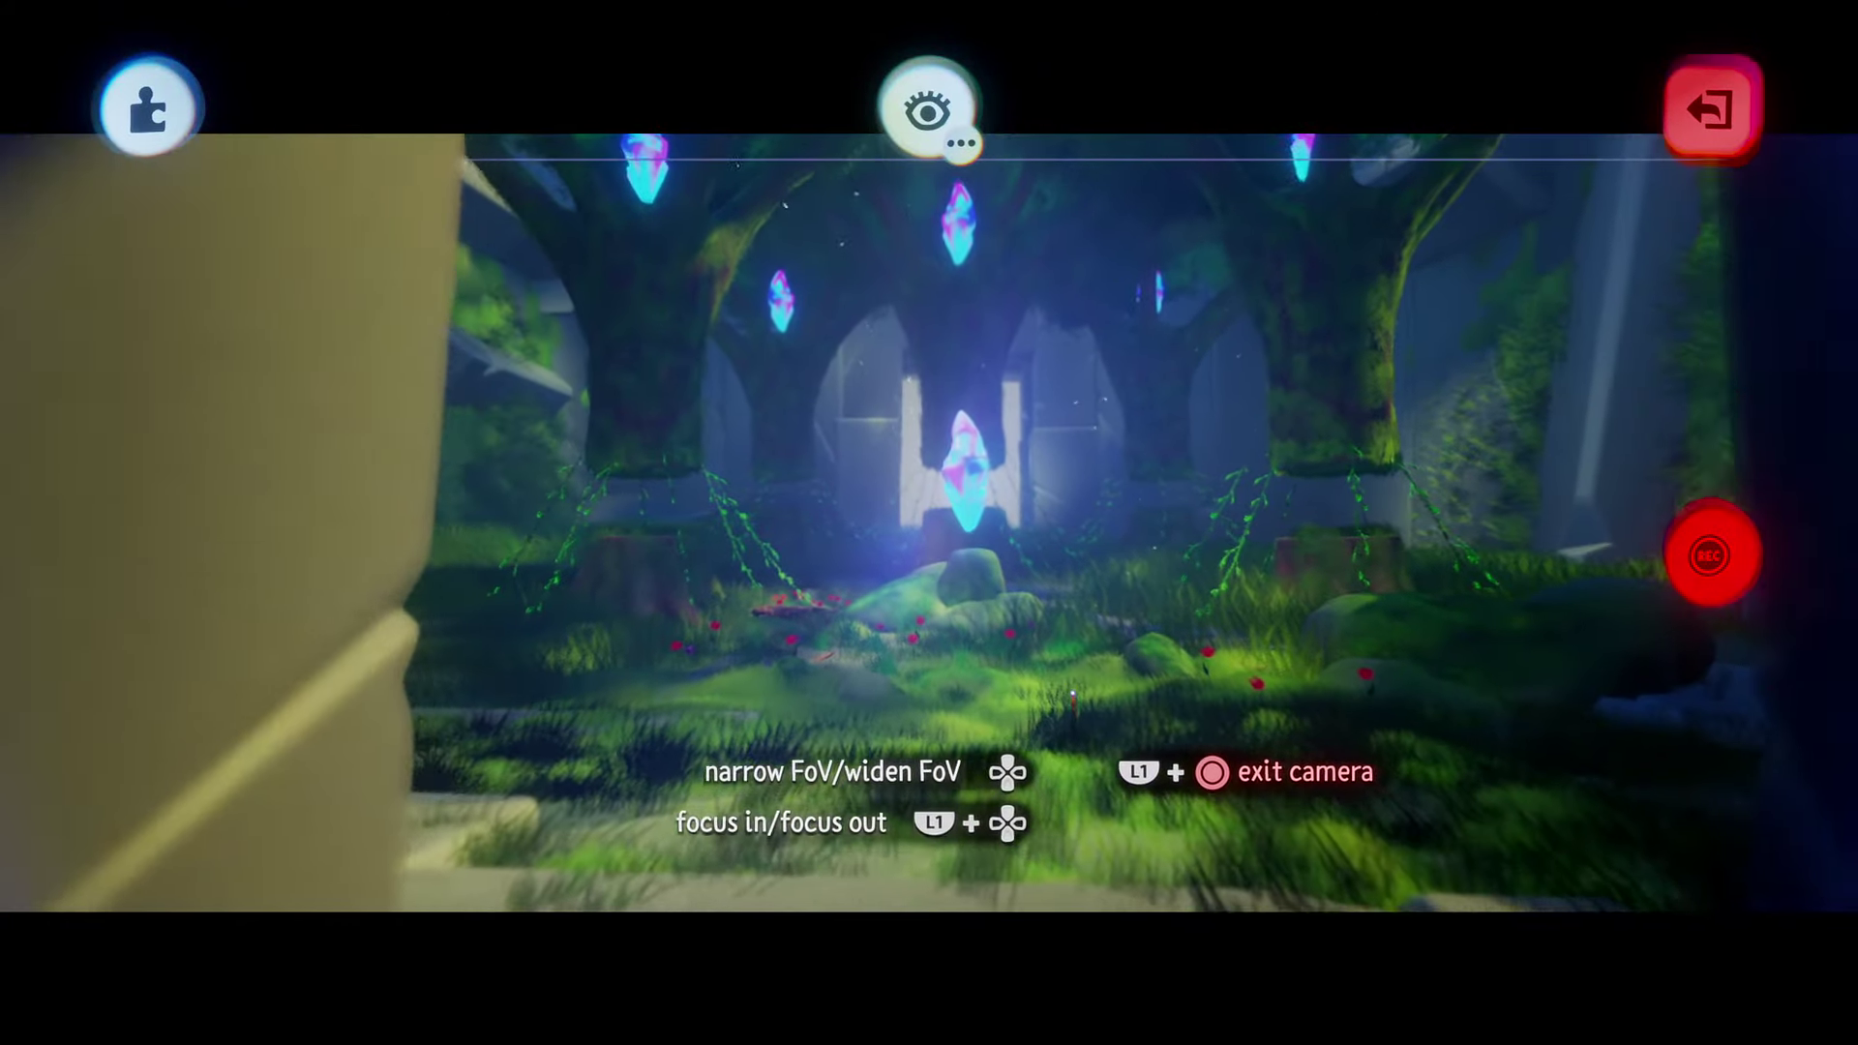
left_click_drag(1072, 695, 1064, 701)
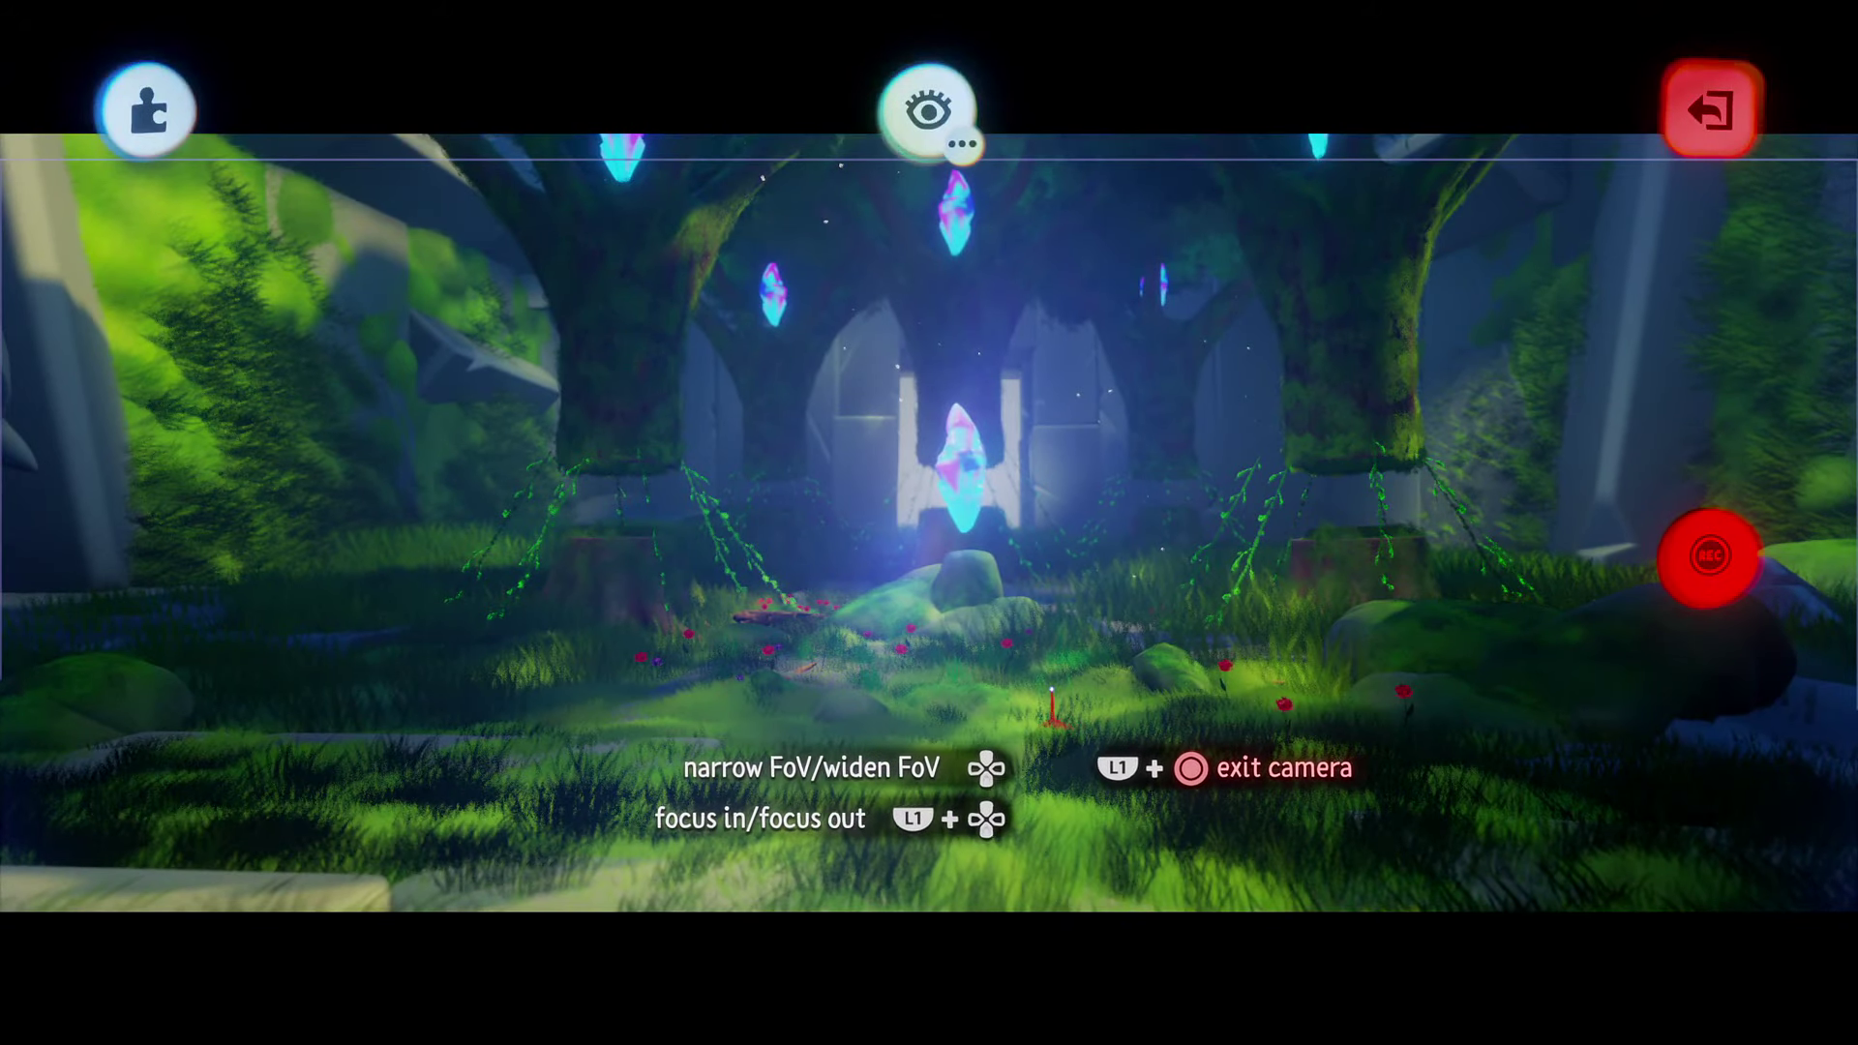
left_click(1713, 566)
key("Escape")
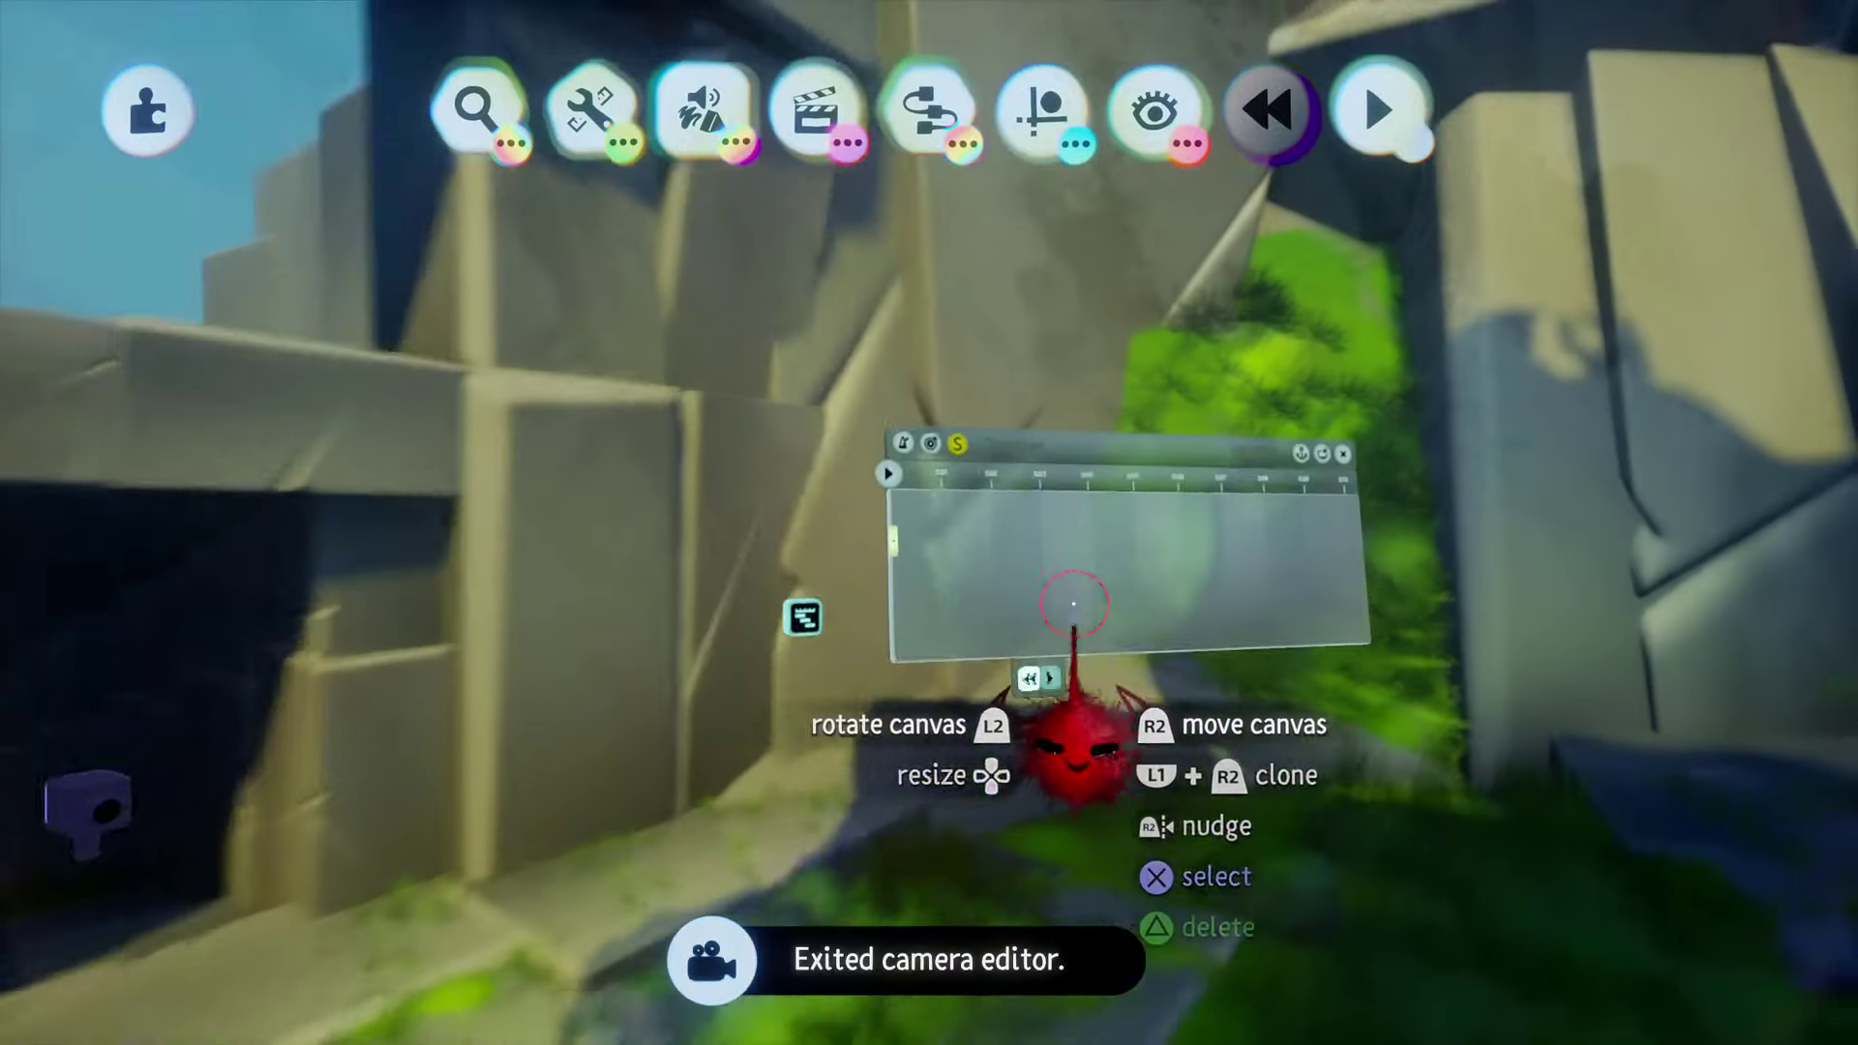
Step: Clone the start keyframe to the 0:07 mark and open the copy for editing
scroll(1073, 604, "up", 5)
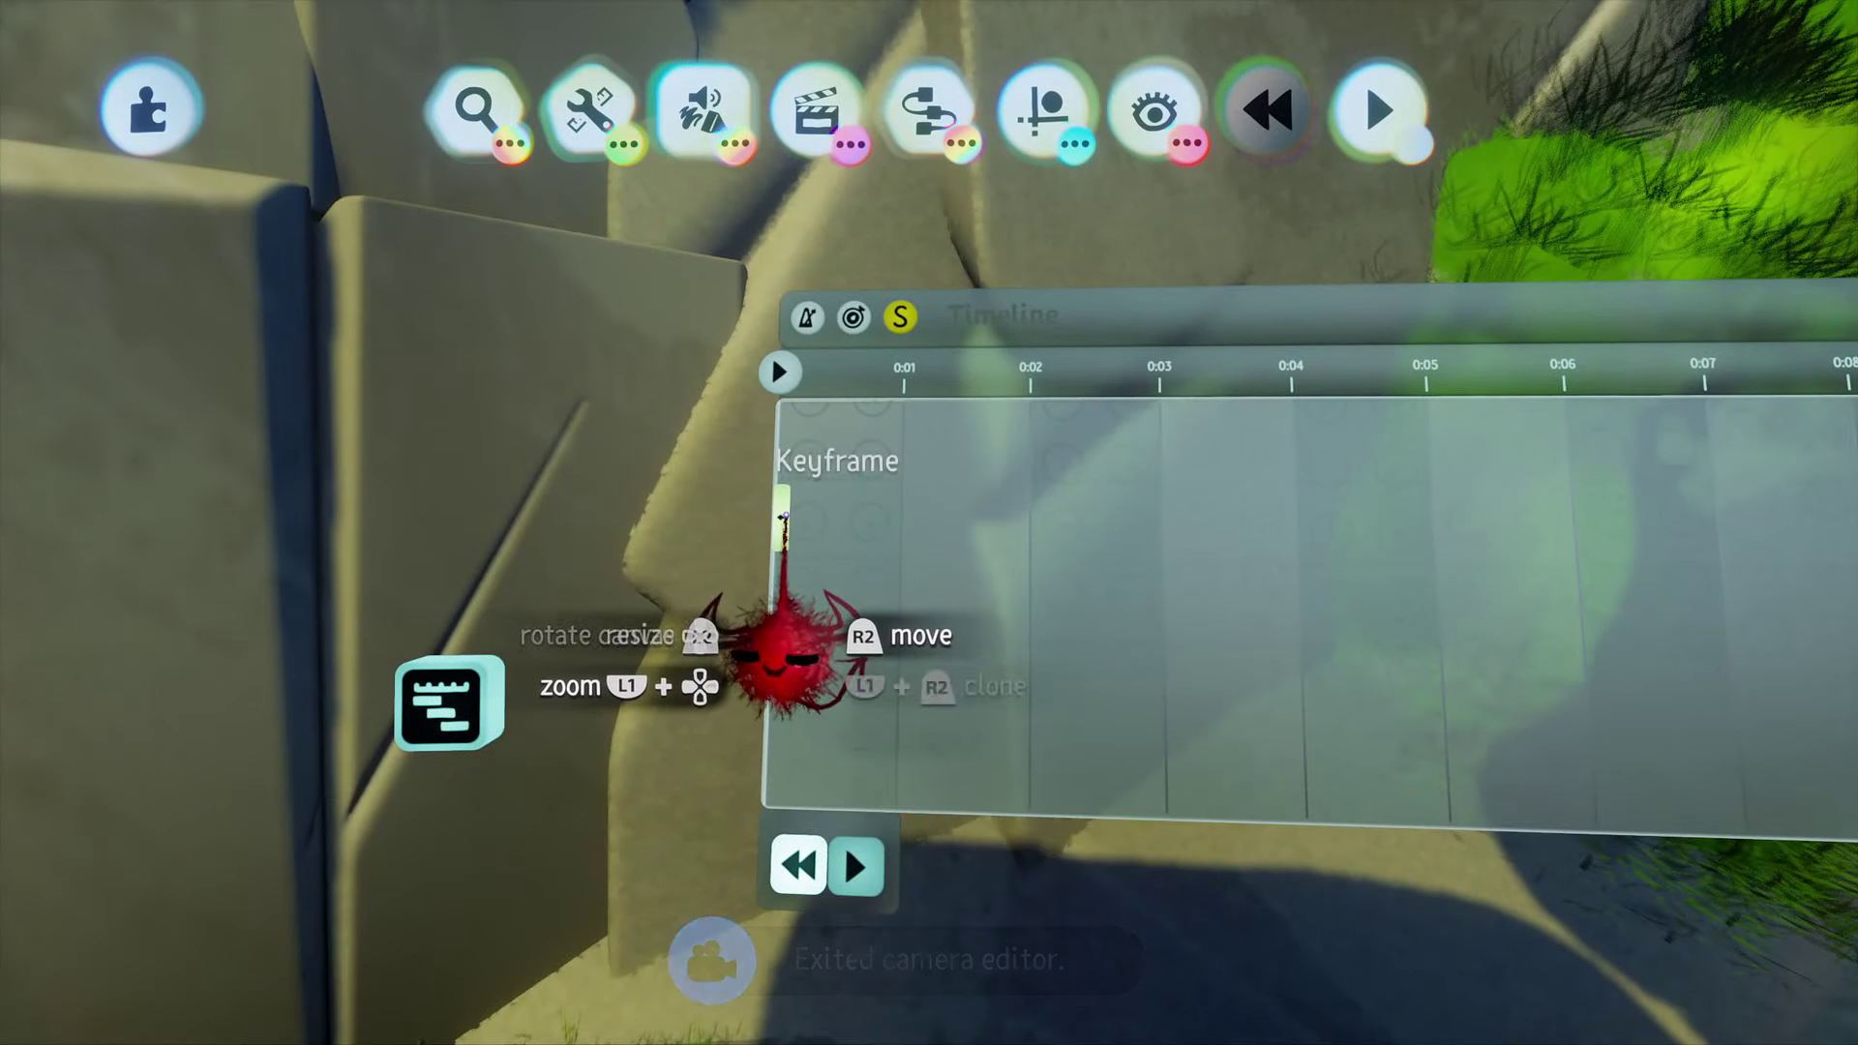
left_click_drag(784, 518, 904, 523)
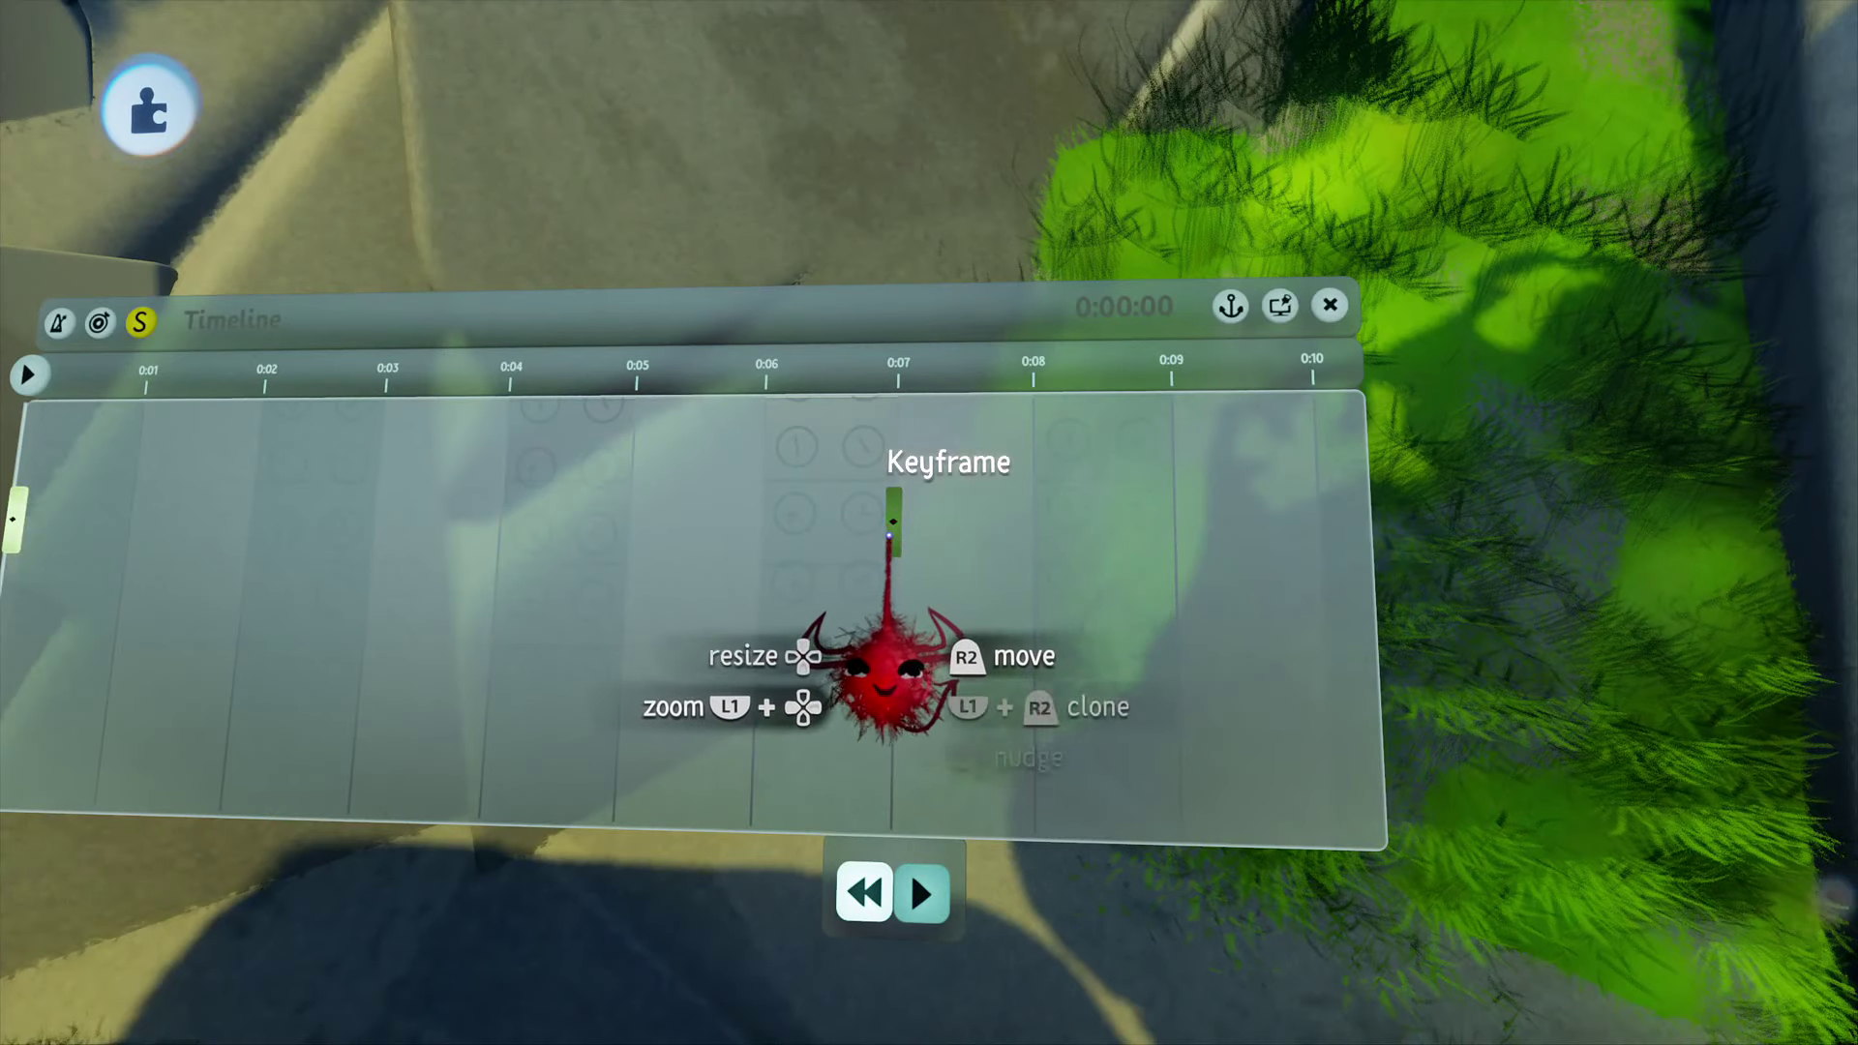
left_click(890, 529)
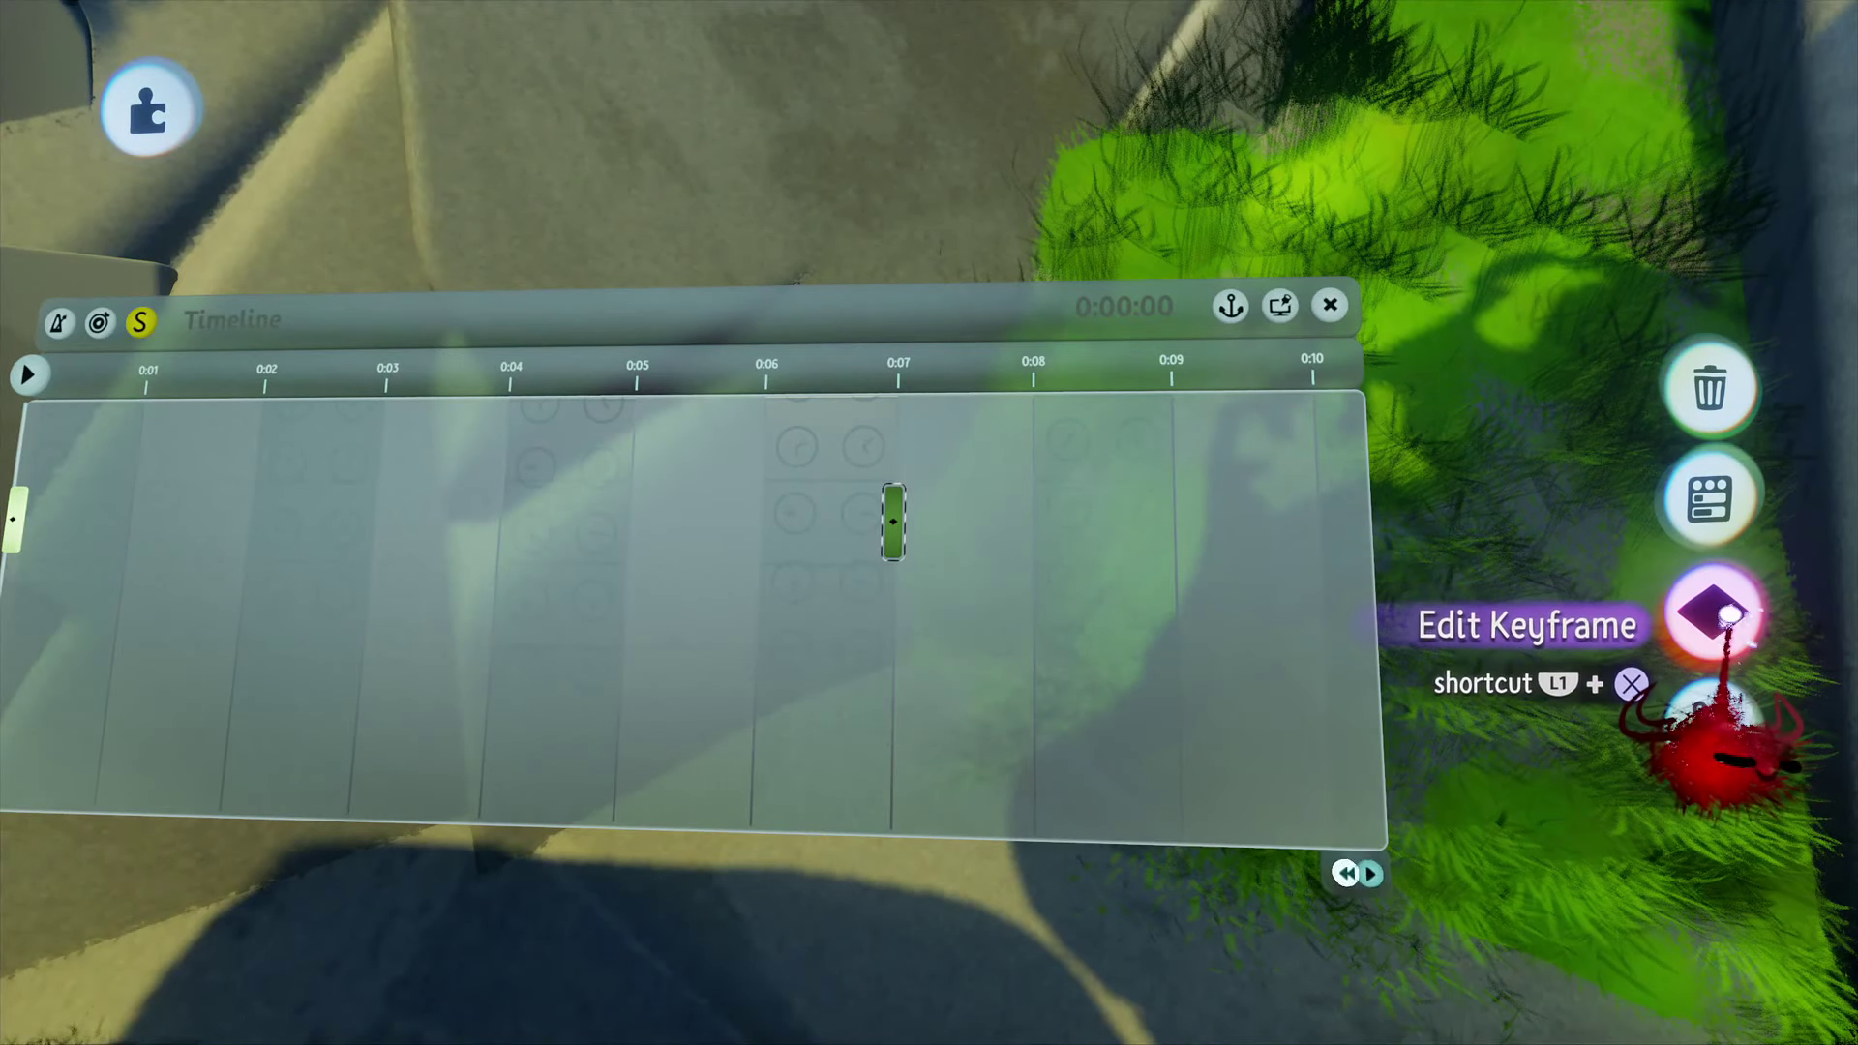
left_click(1715, 612)
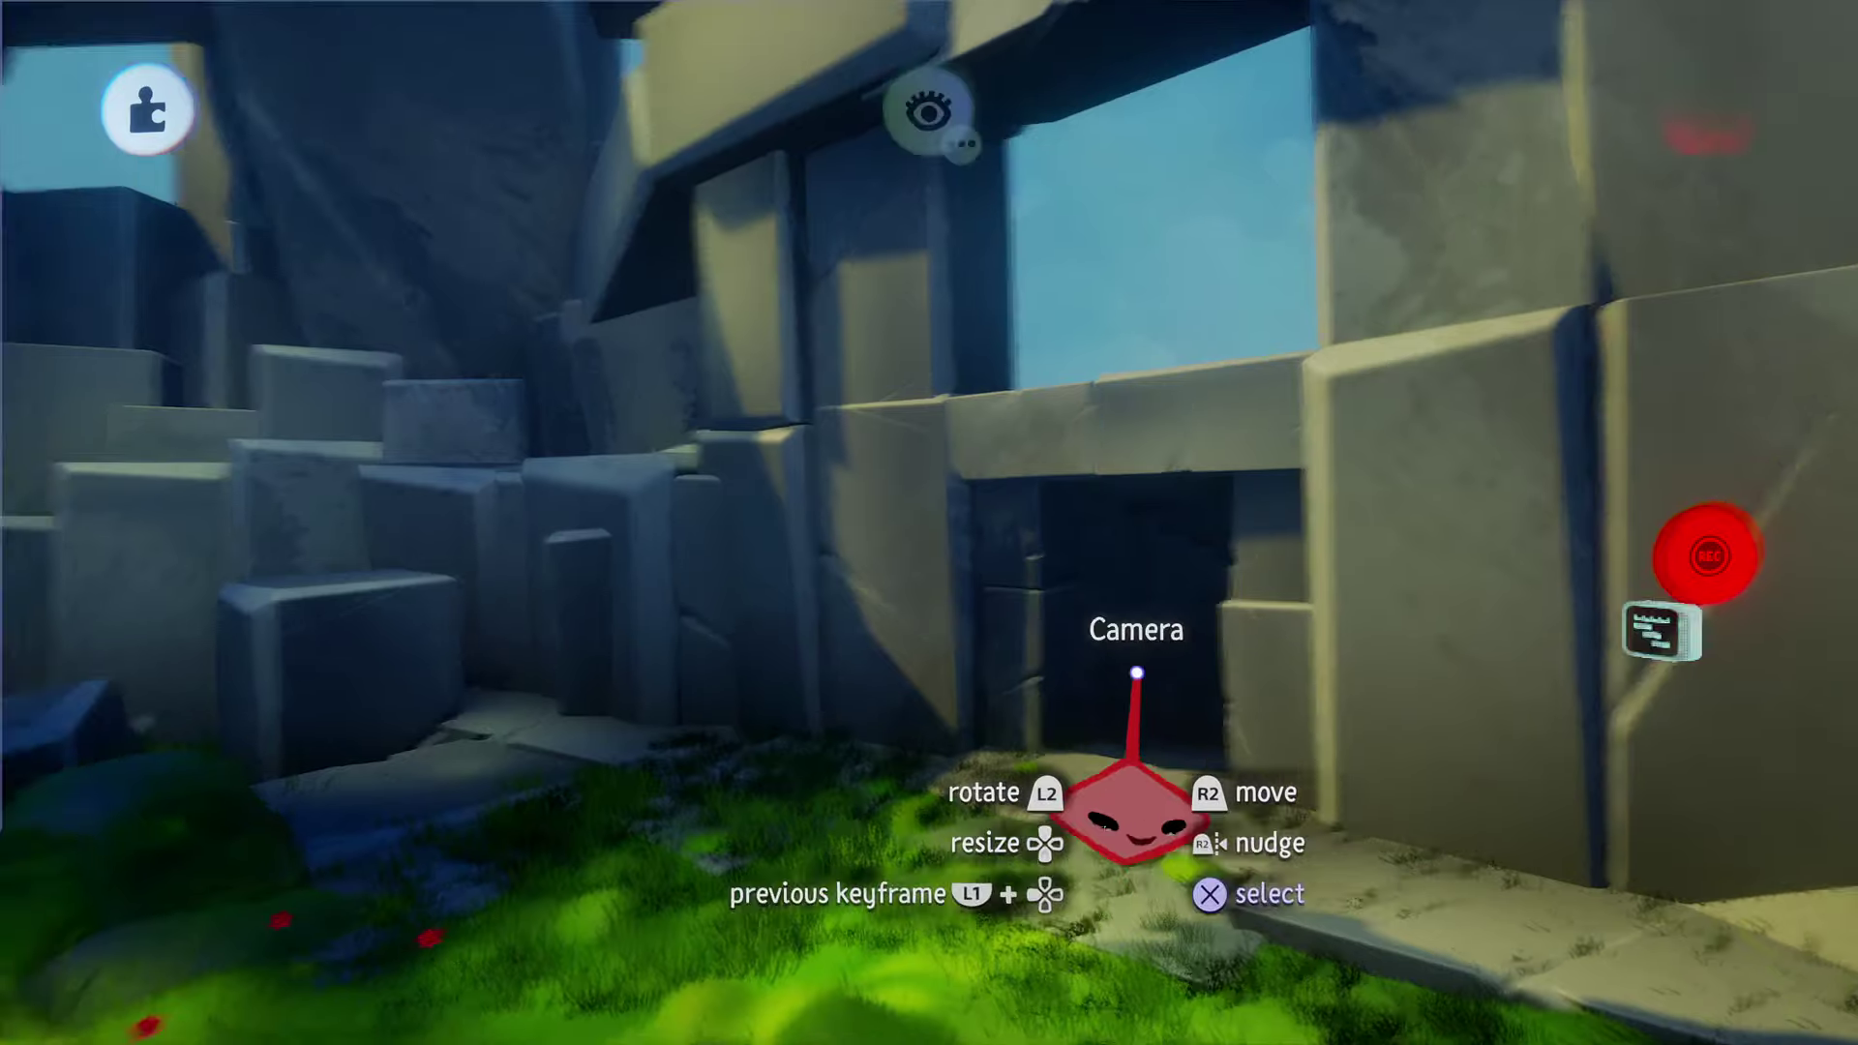
Step: Record the end shot in the 0:07 keyframe as a closer, side-on view of the crystal with the camera tilted counter-clockwise
left_click(1136, 673)
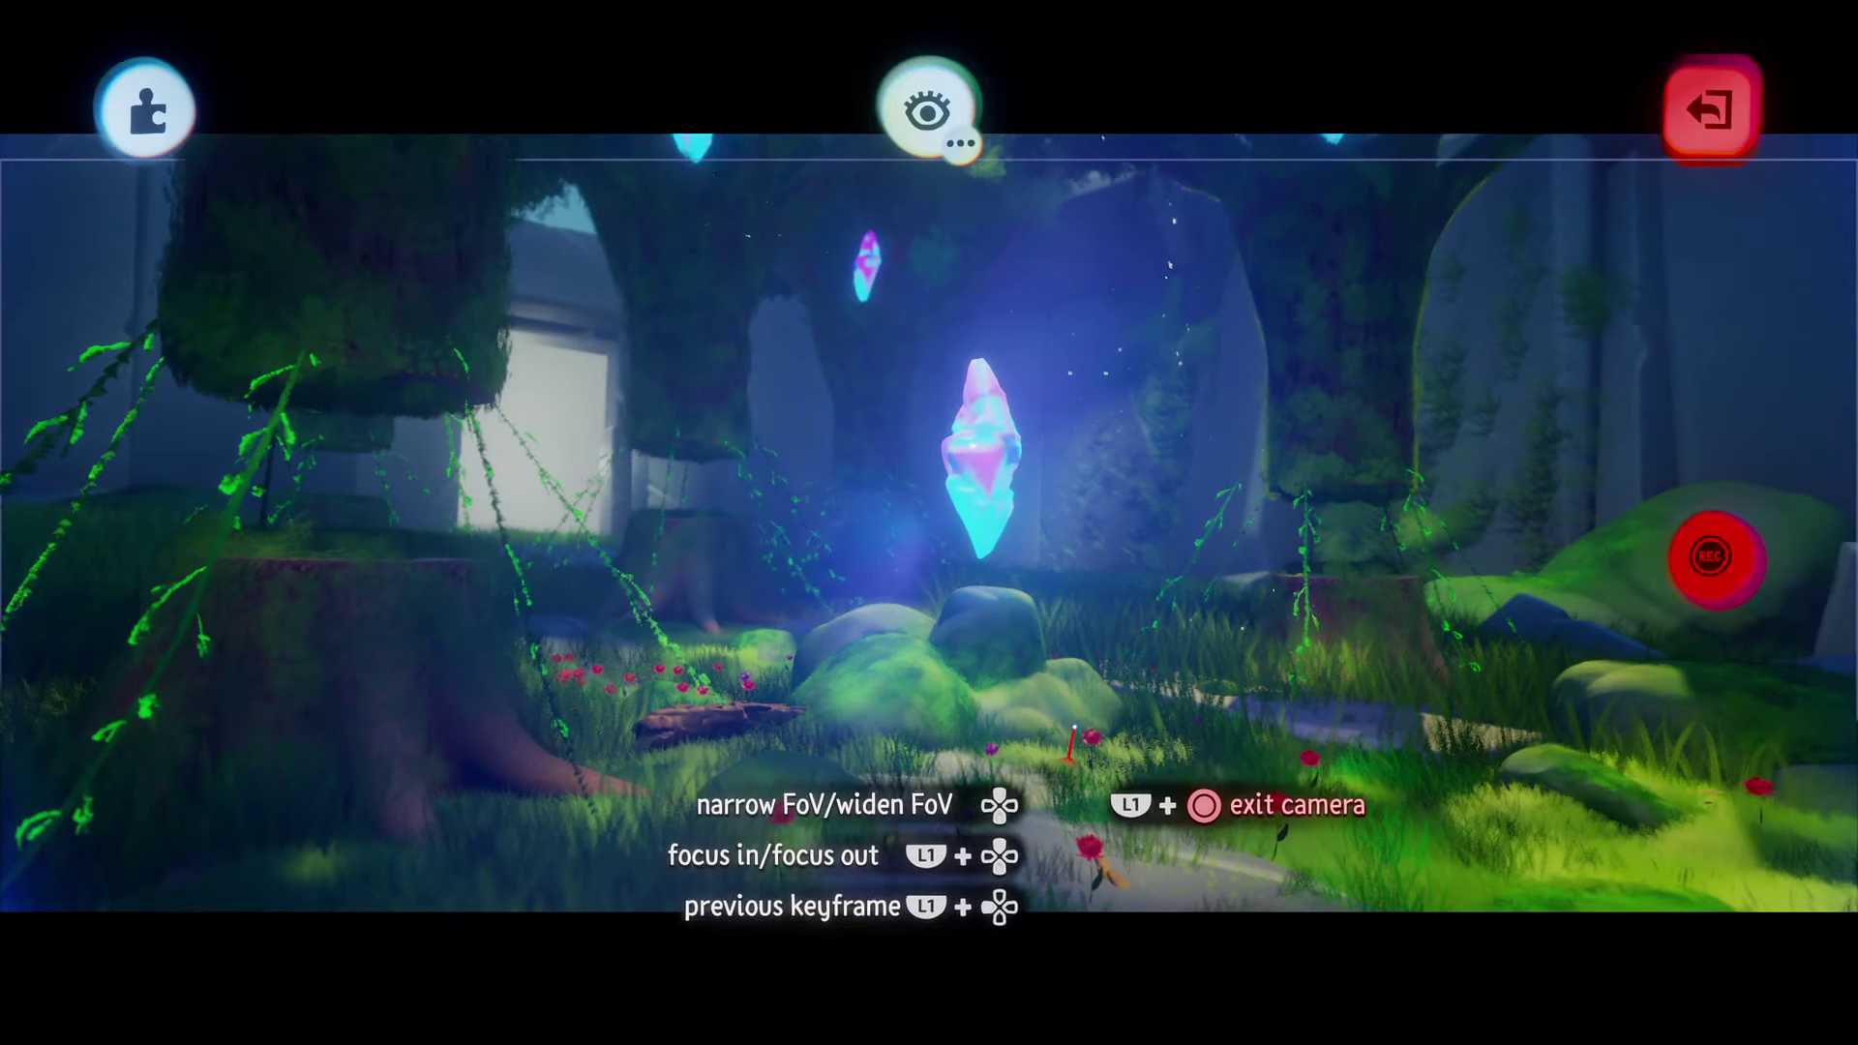
key("Escape")
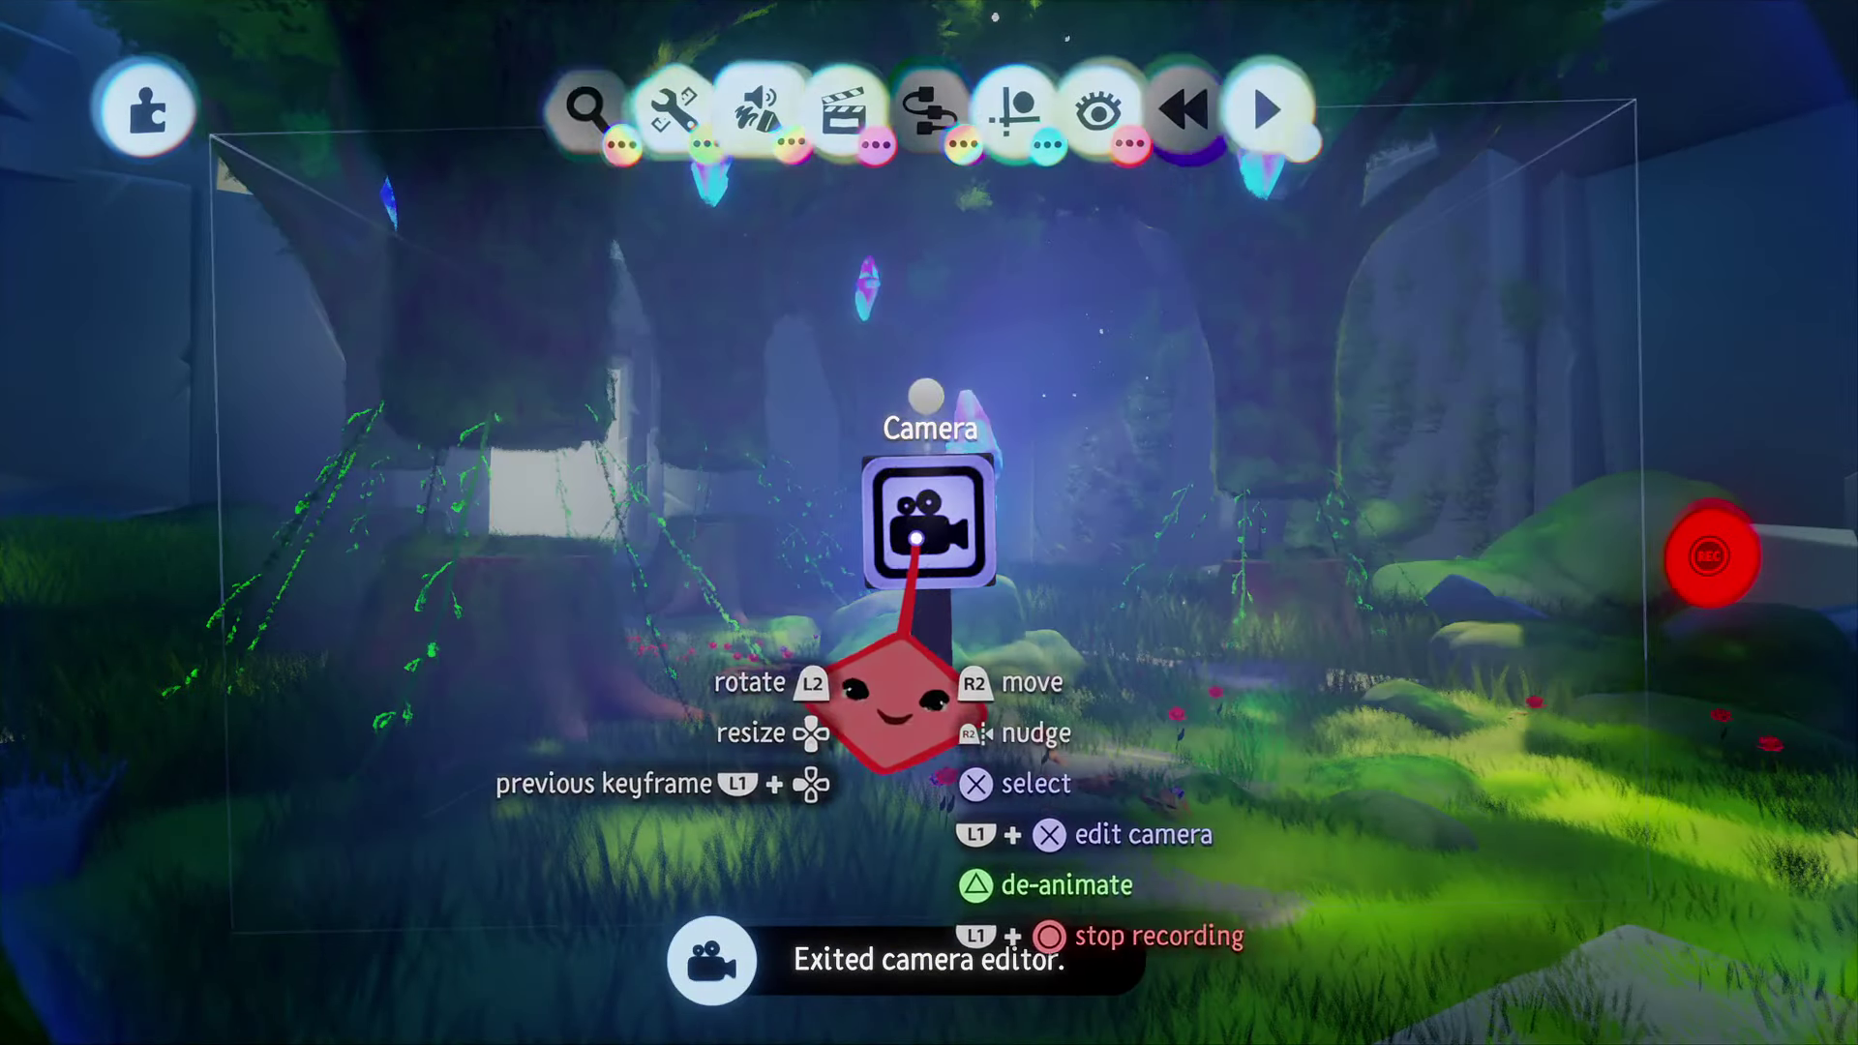
left_click_drag(900, 677, 890, 716)
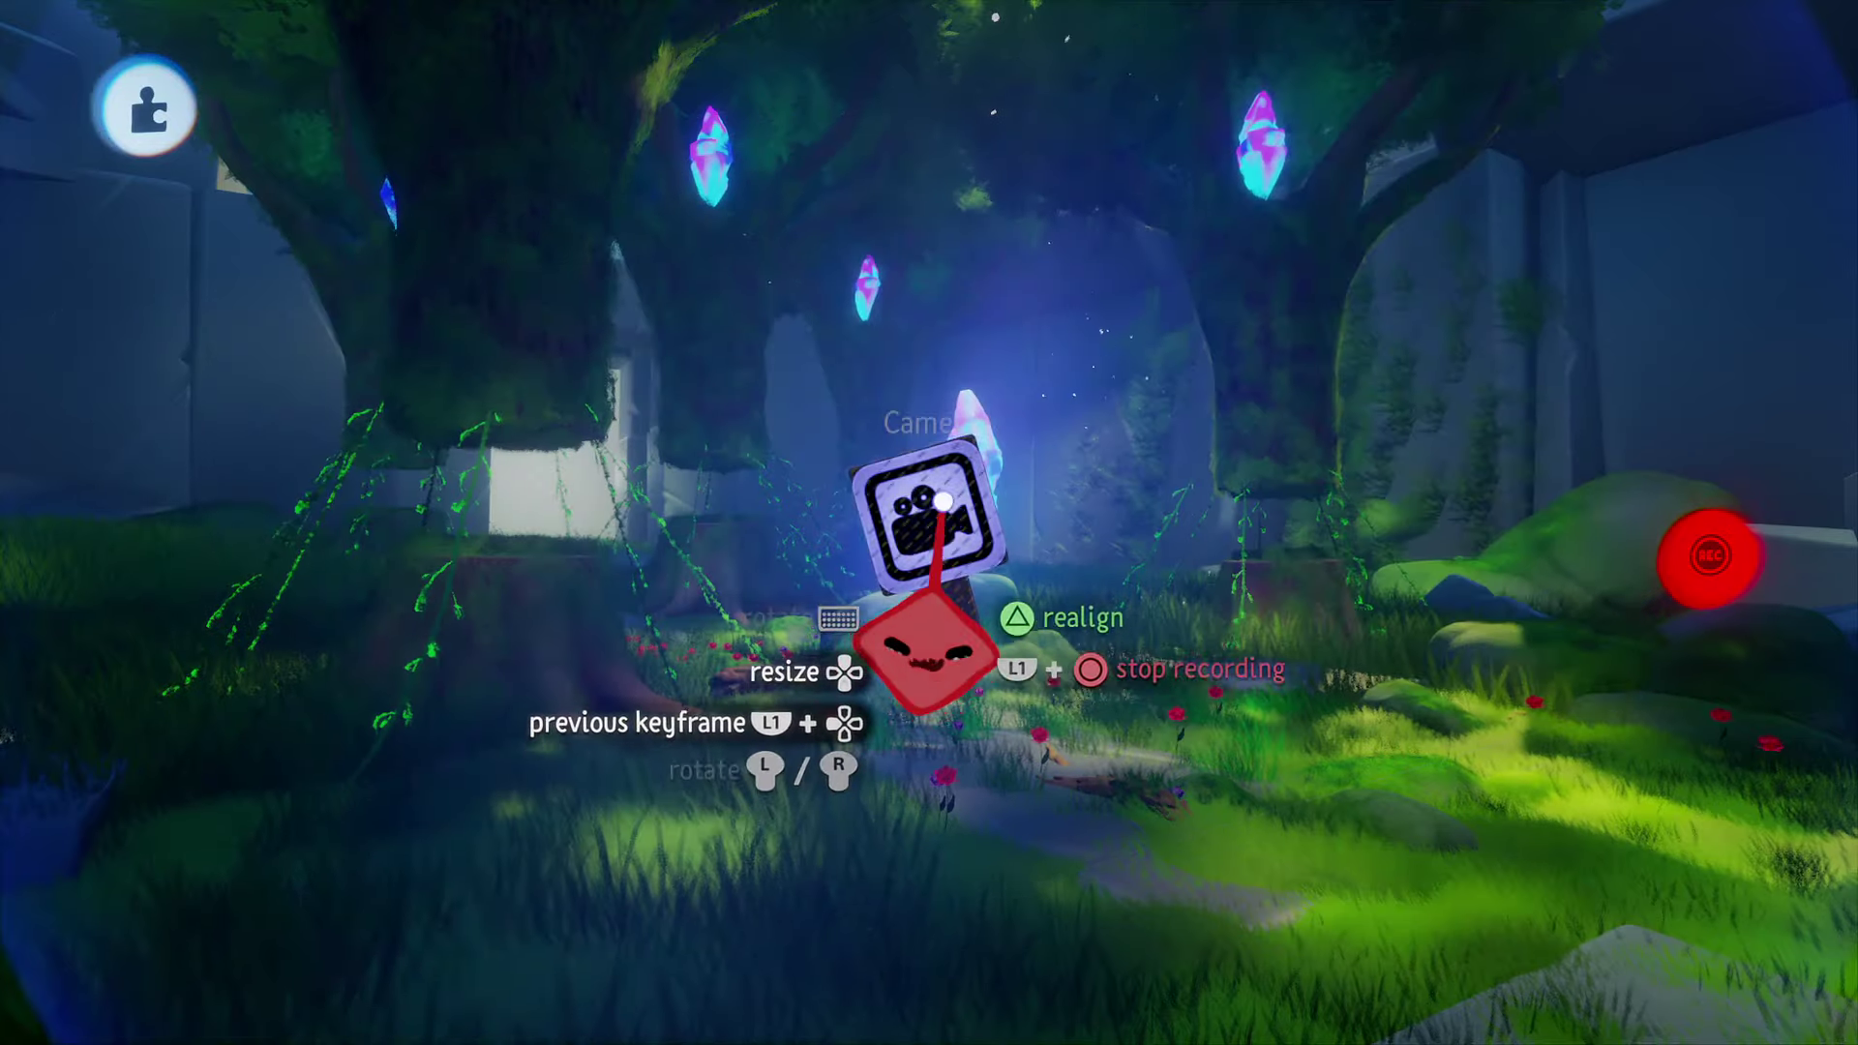
left_click(945, 504)
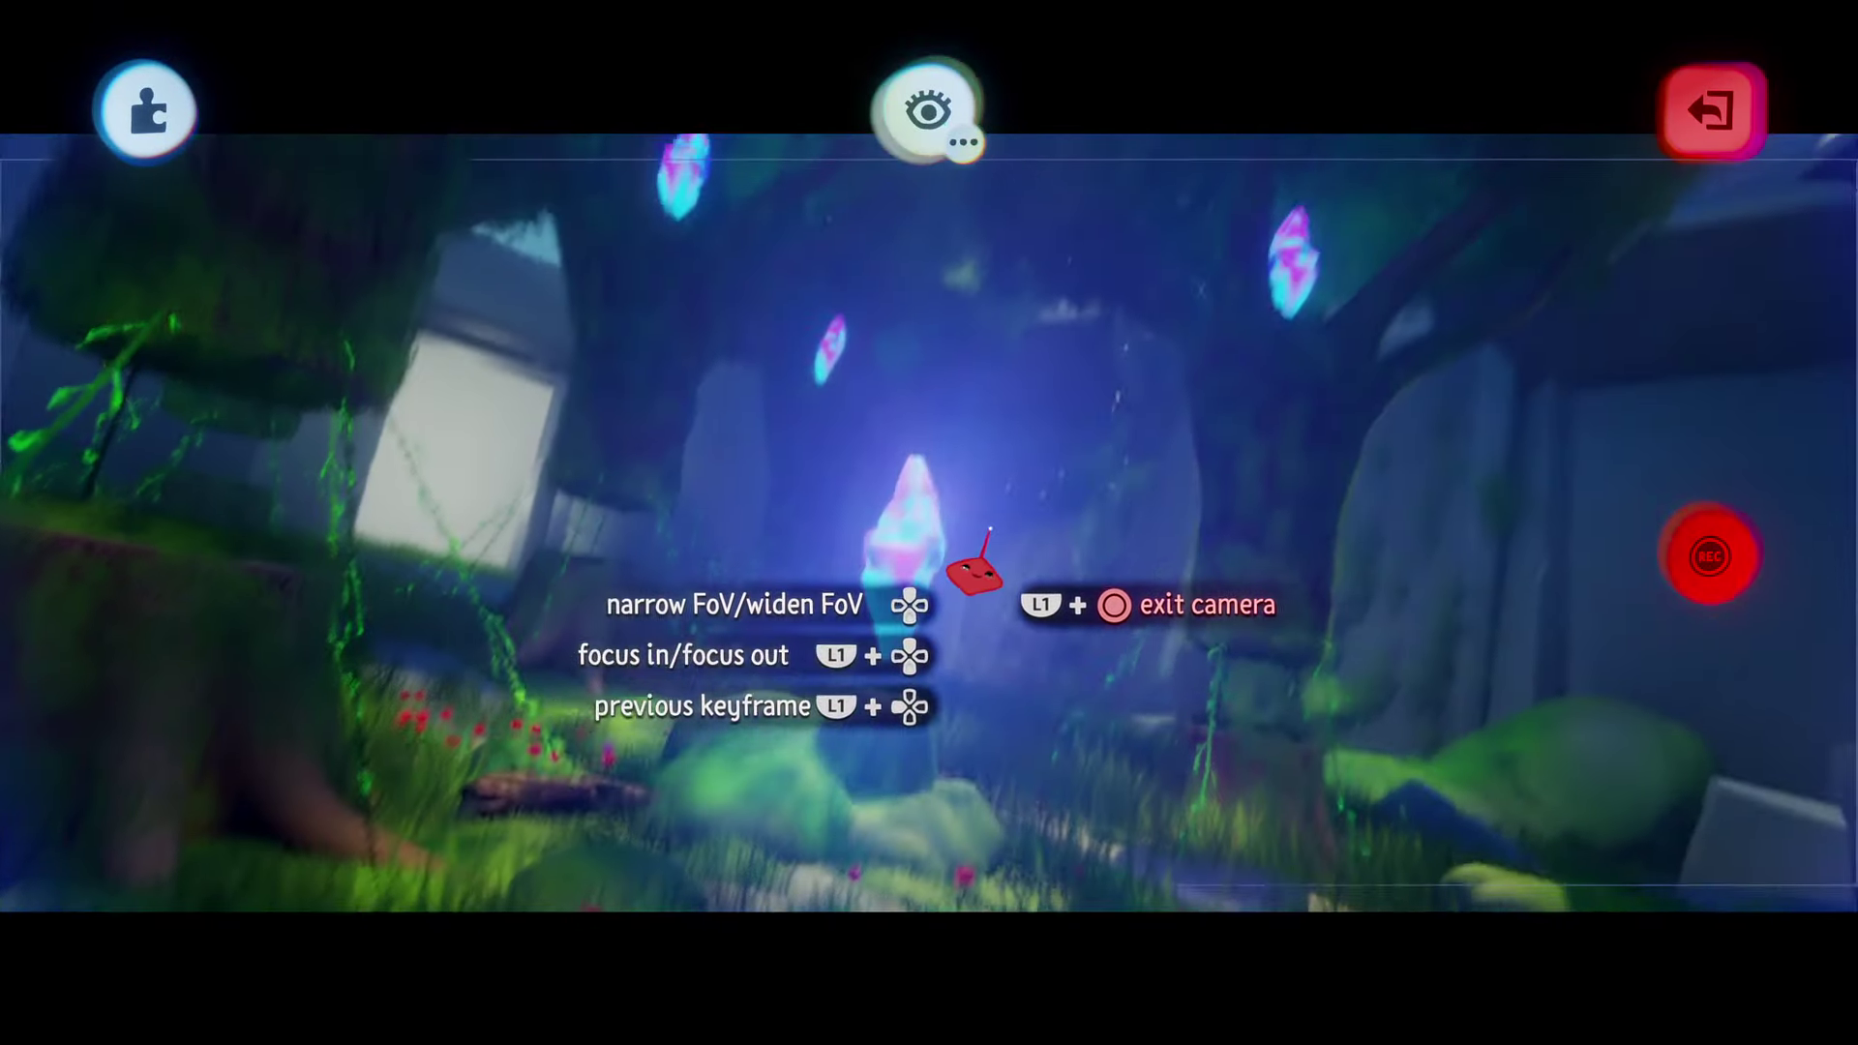
left_click_drag(974, 576, 978, 608)
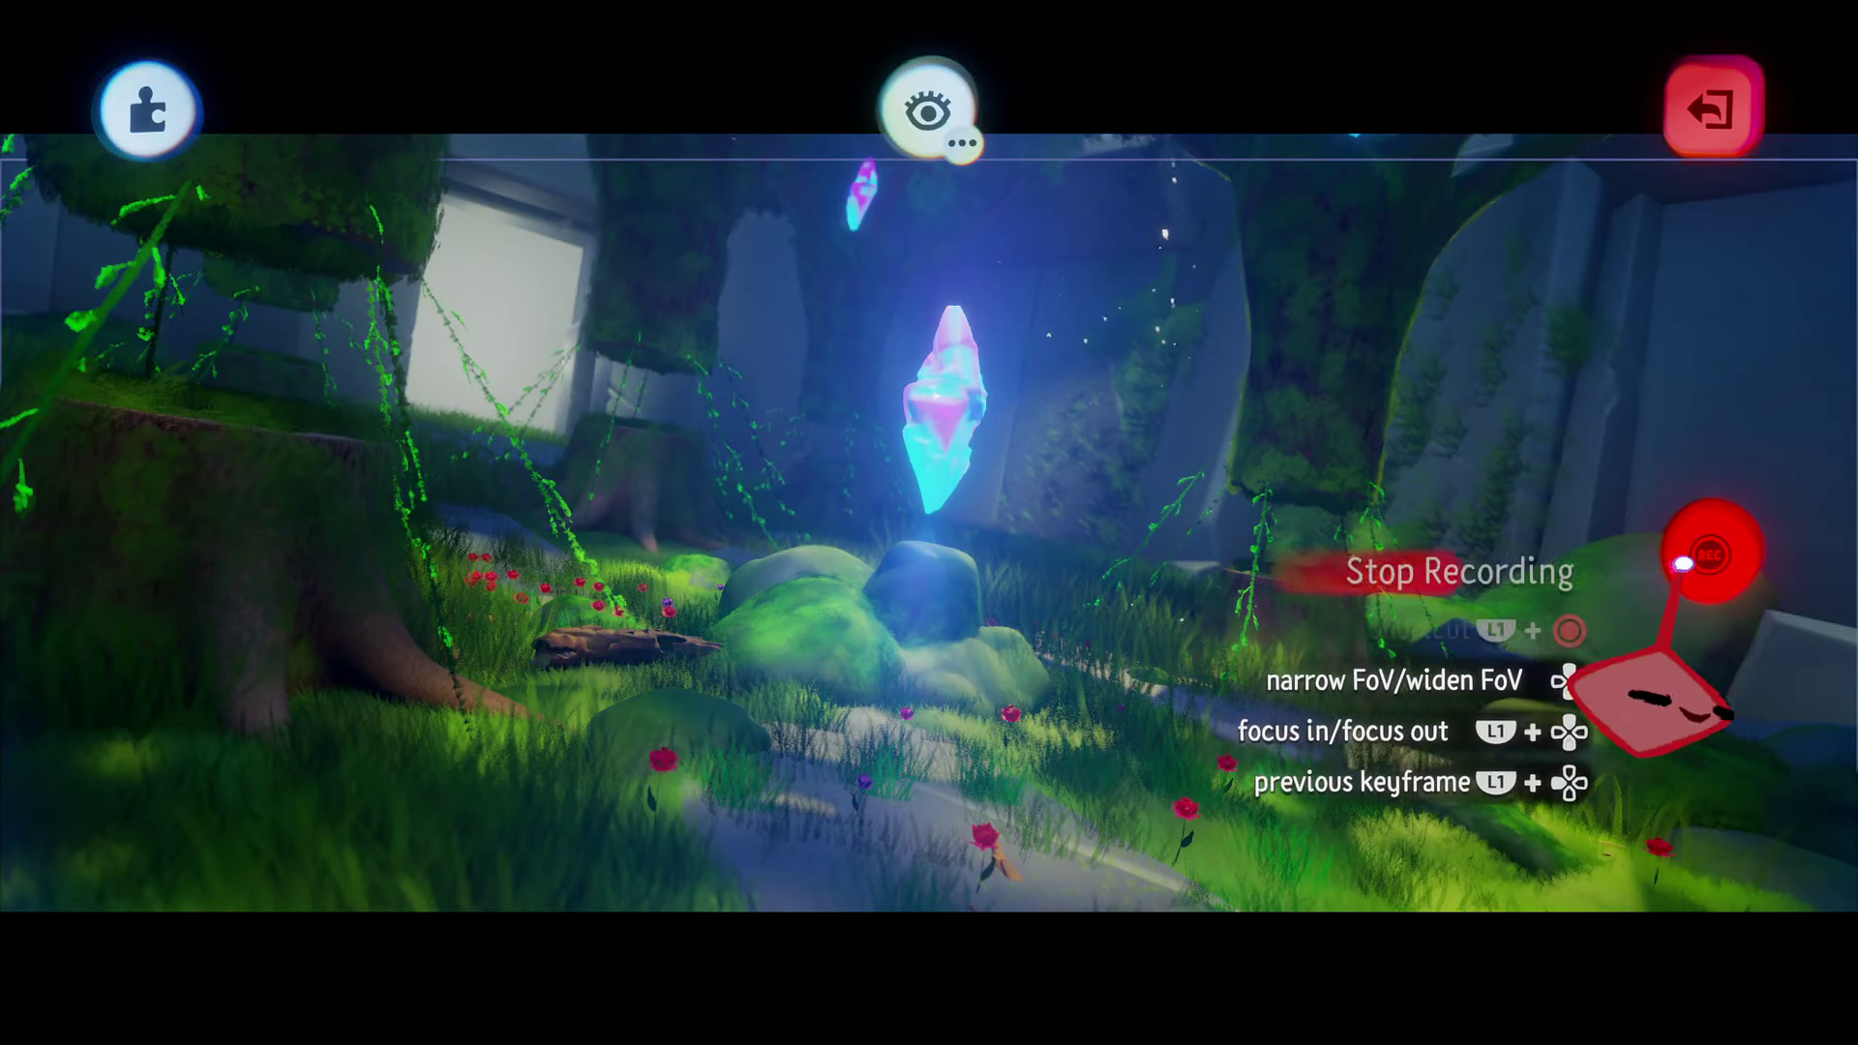
key("Escape")
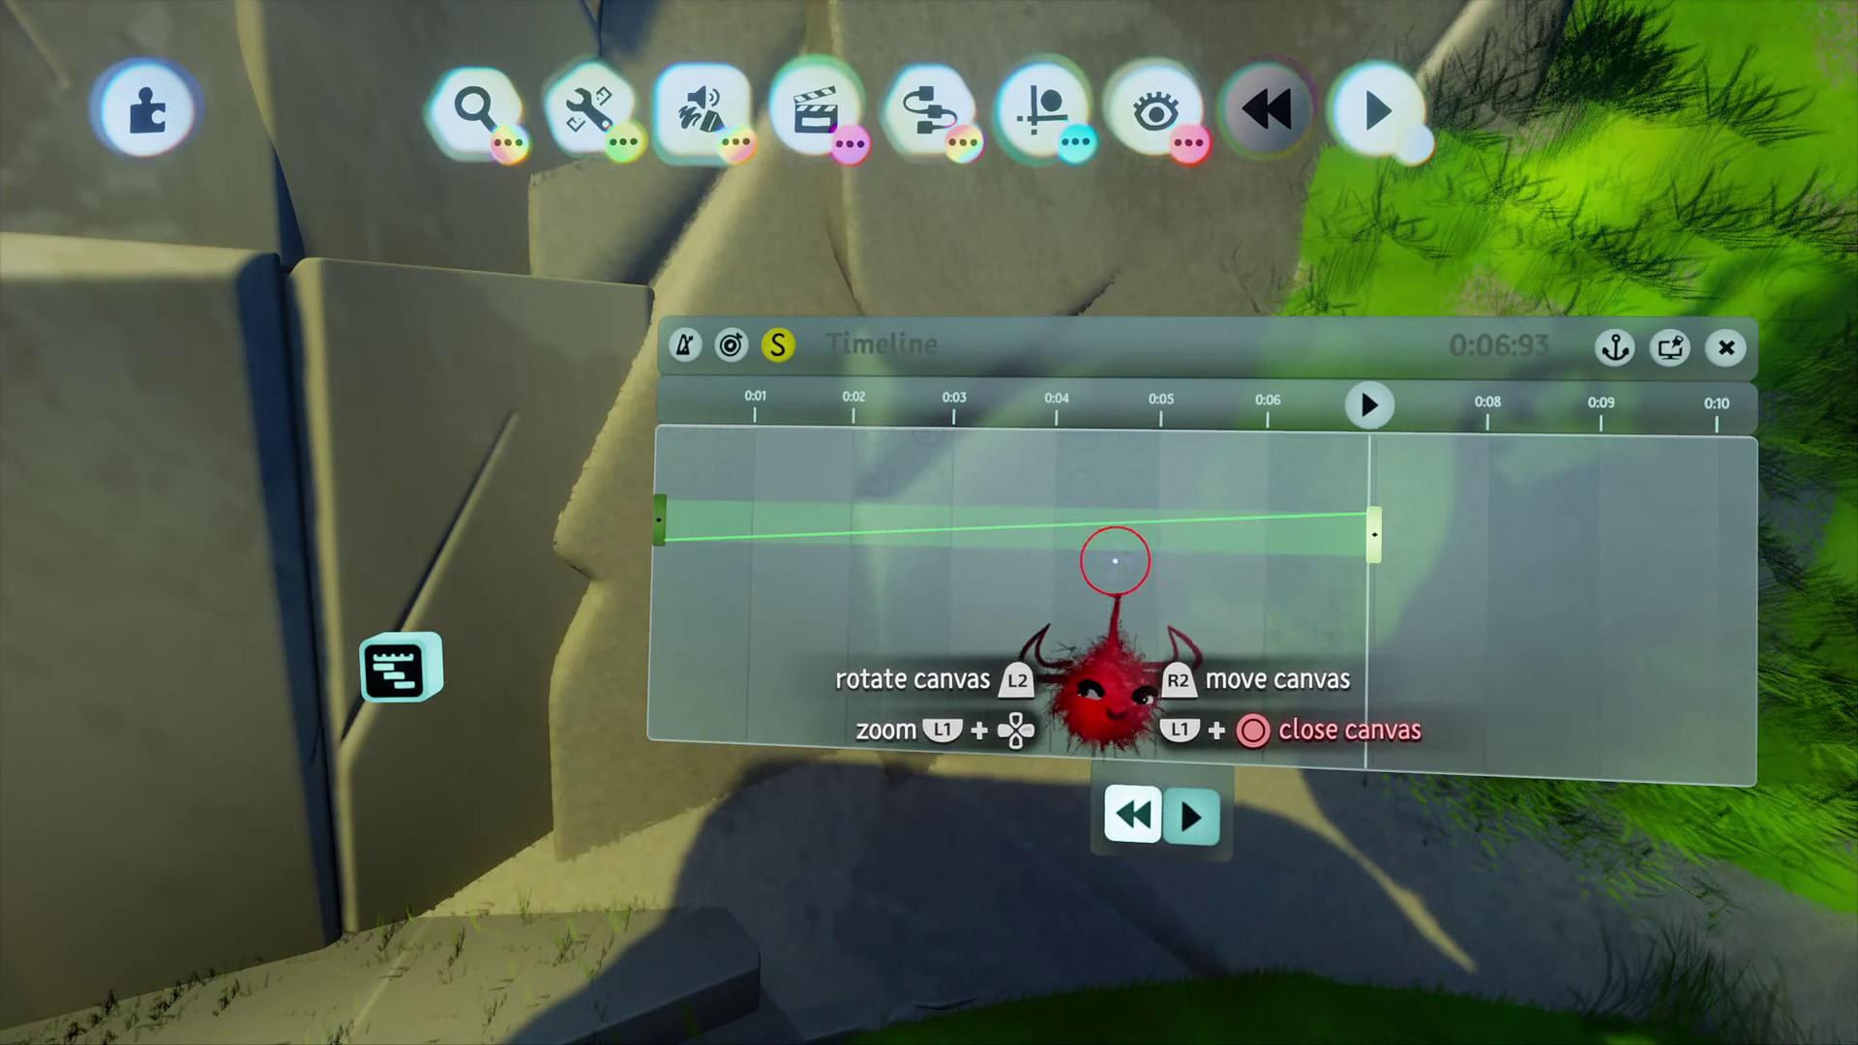
Step: Rewind the timeline, play the scene to preview the camera move, and return to edit mode
key("Left")
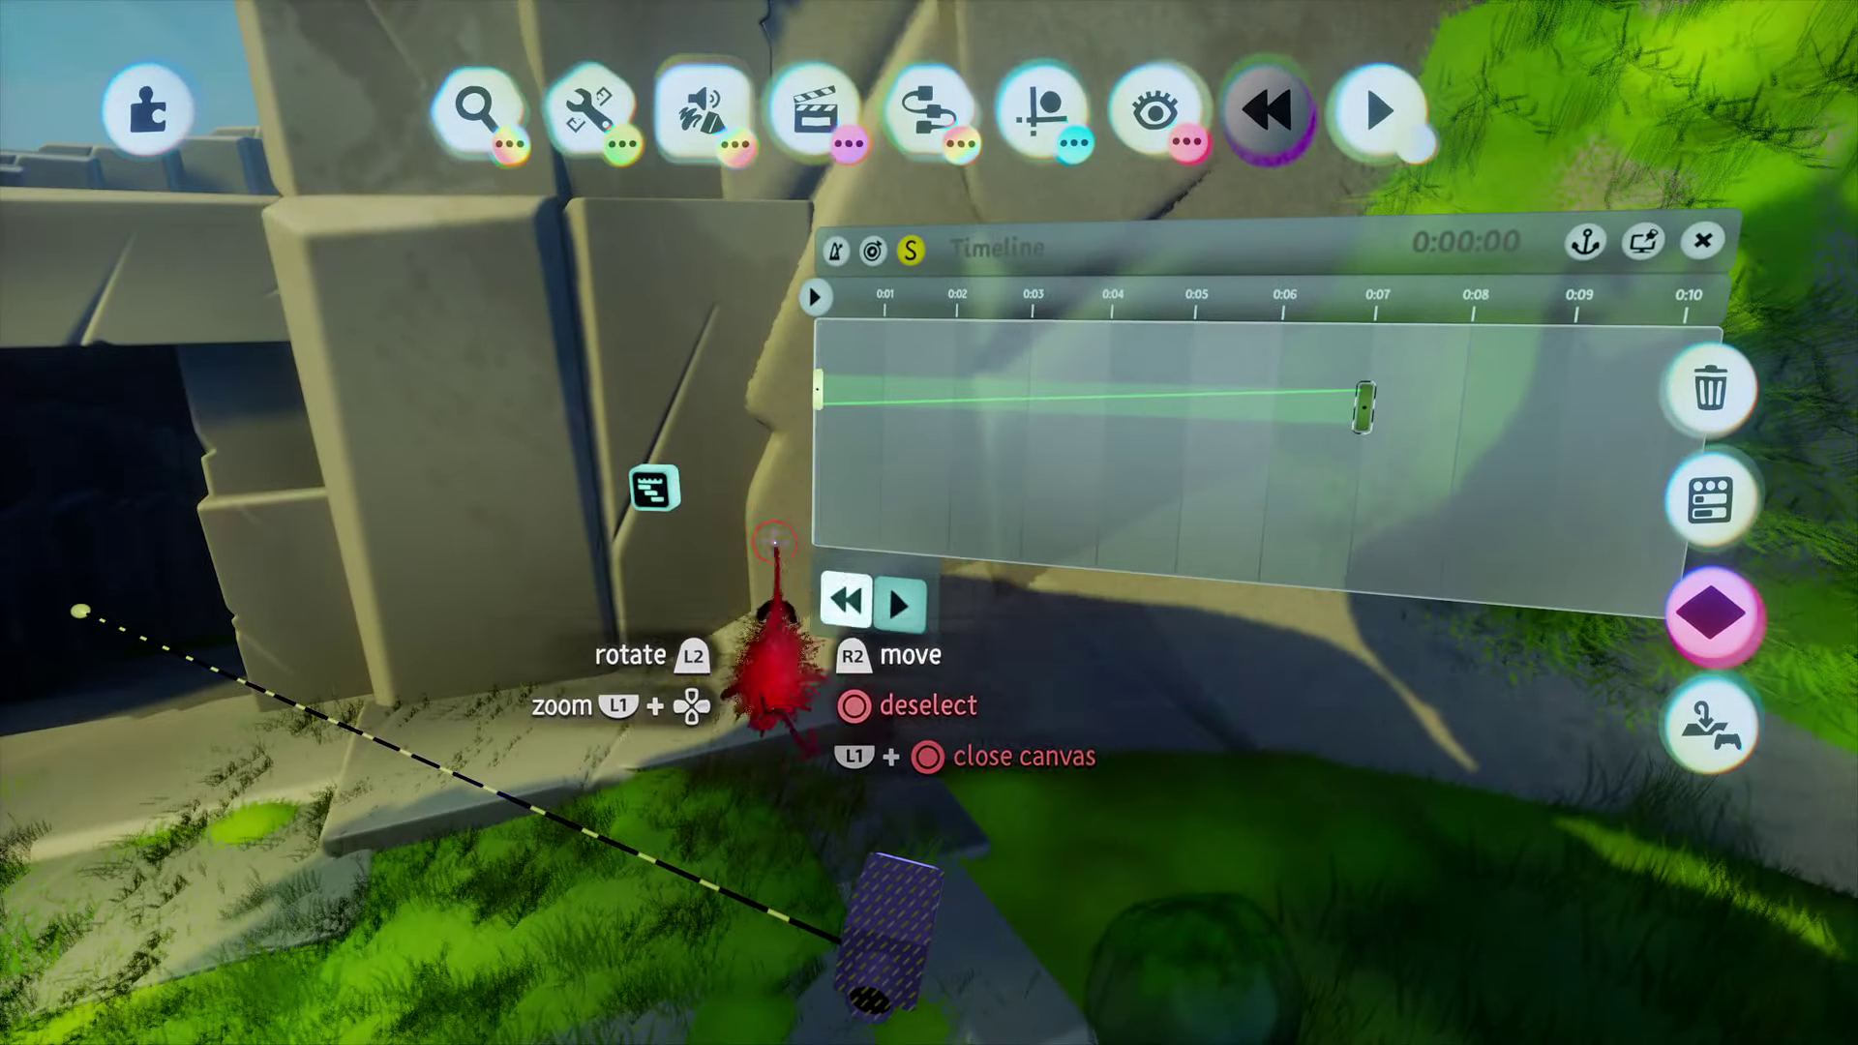
key("Escape")
left_click(510, 716)
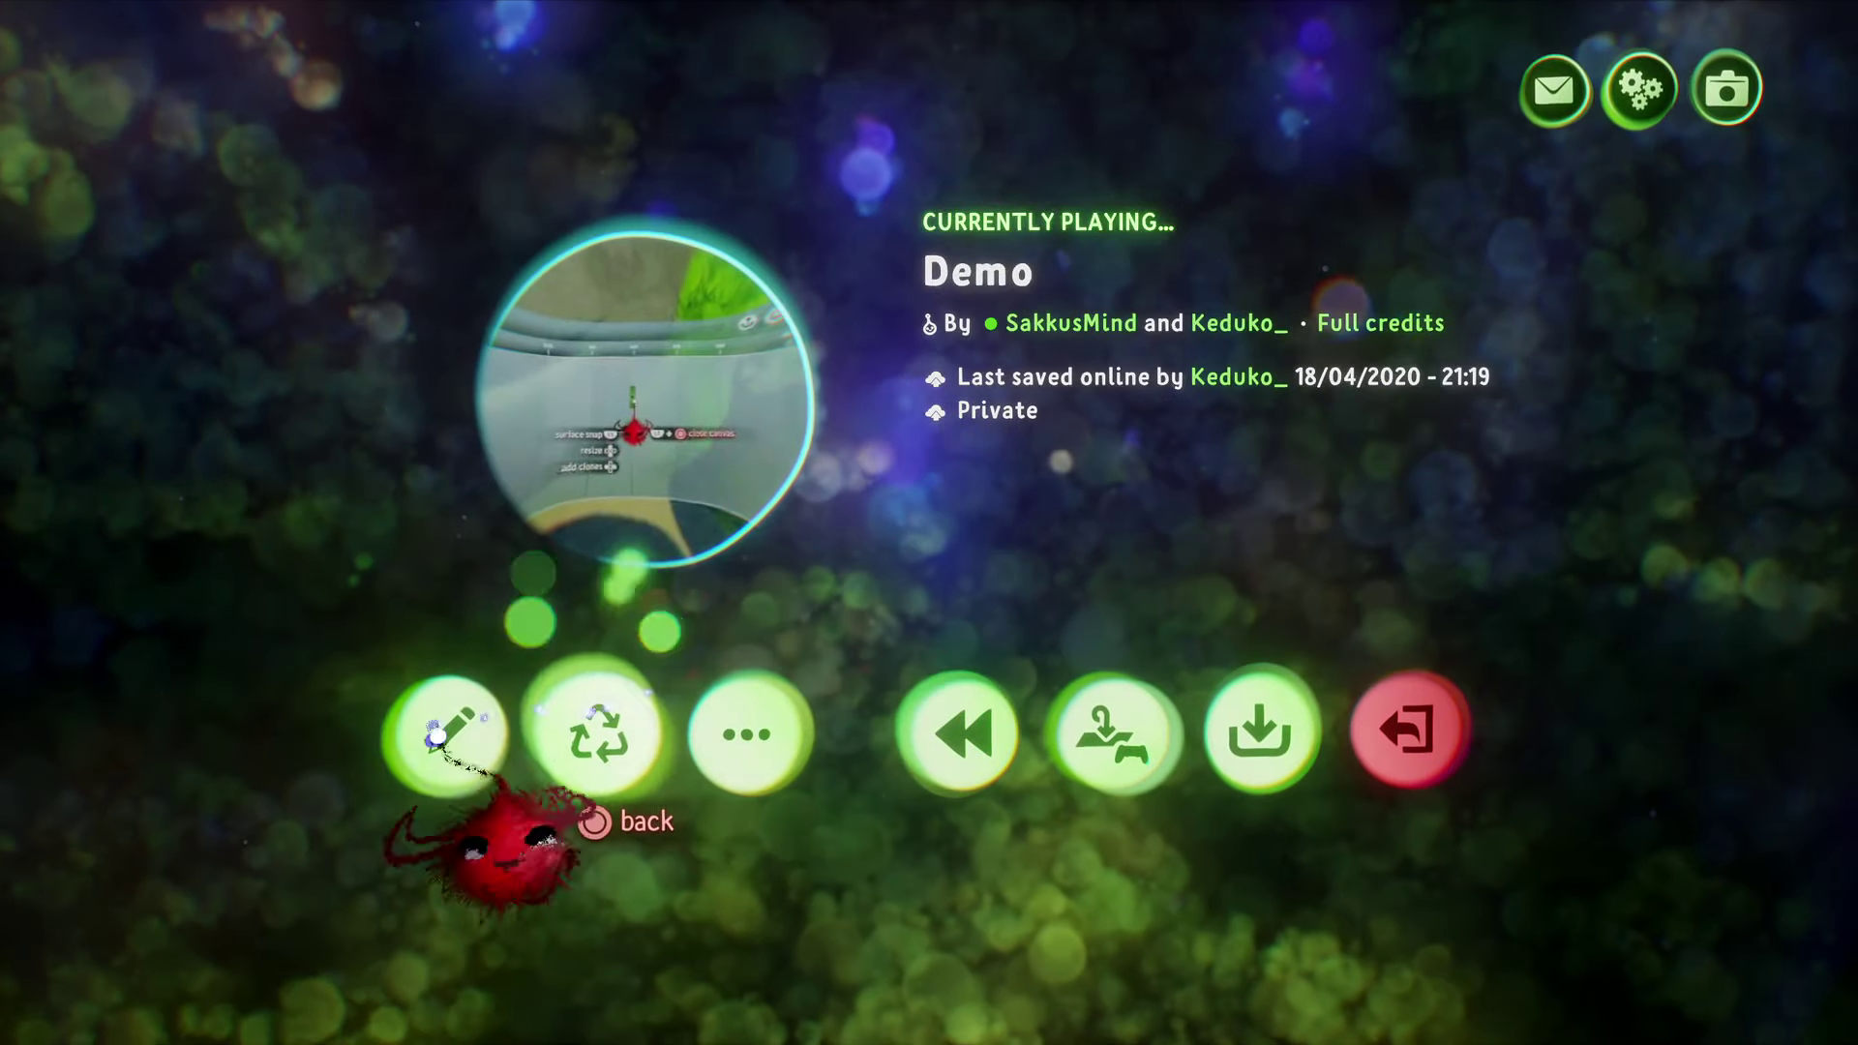
left_click(452, 730)
key("Escape")
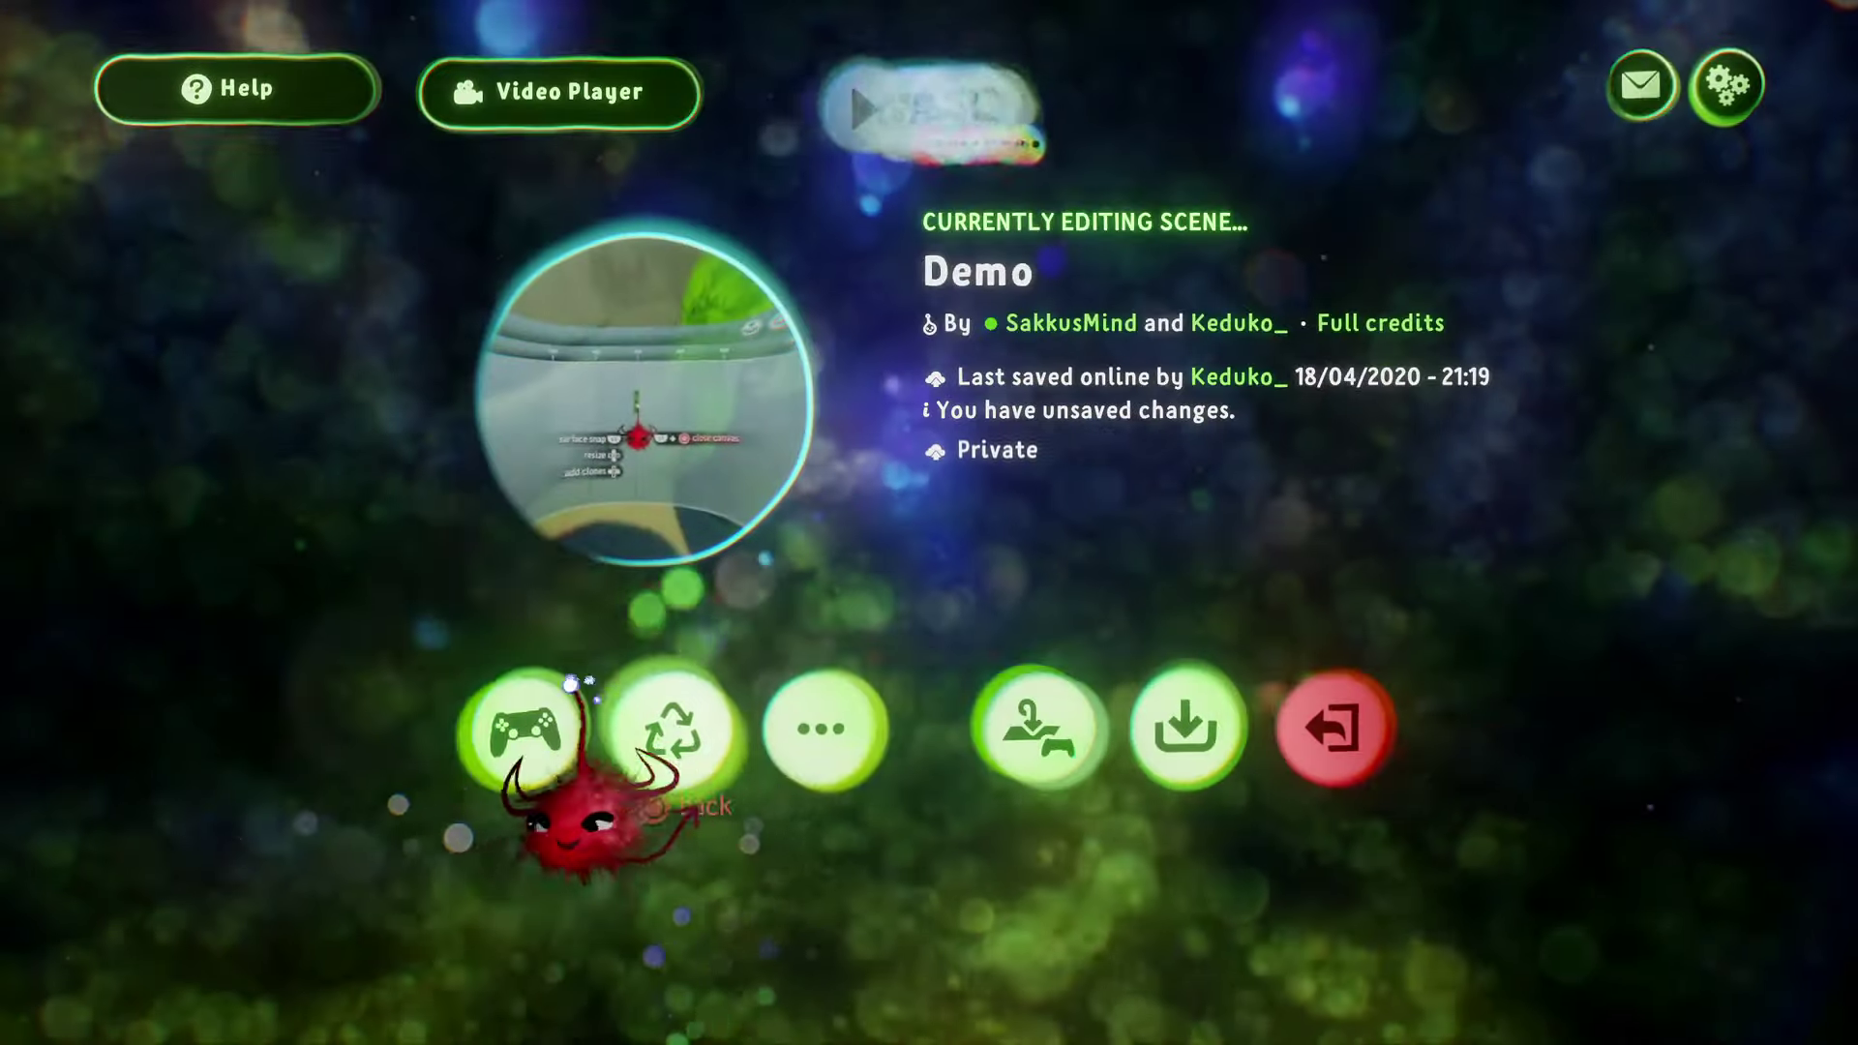
left_click(542, 726)
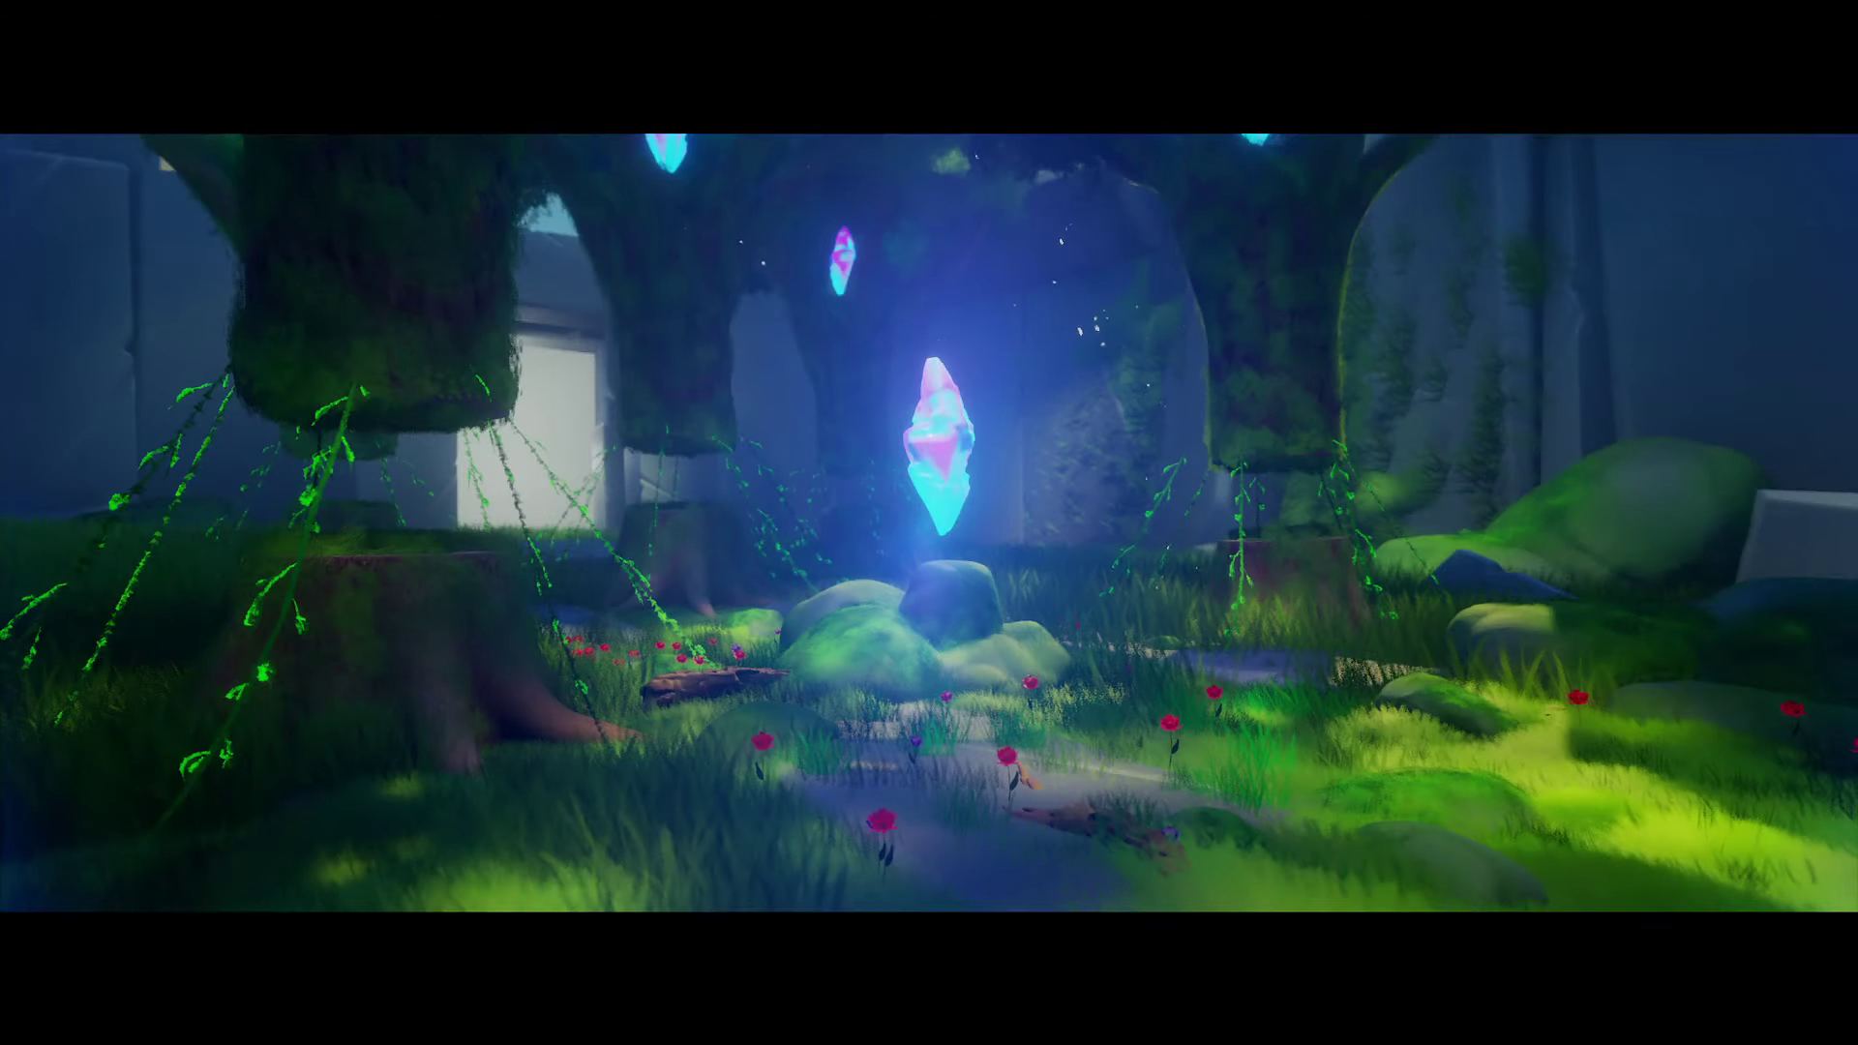
key("Escape")
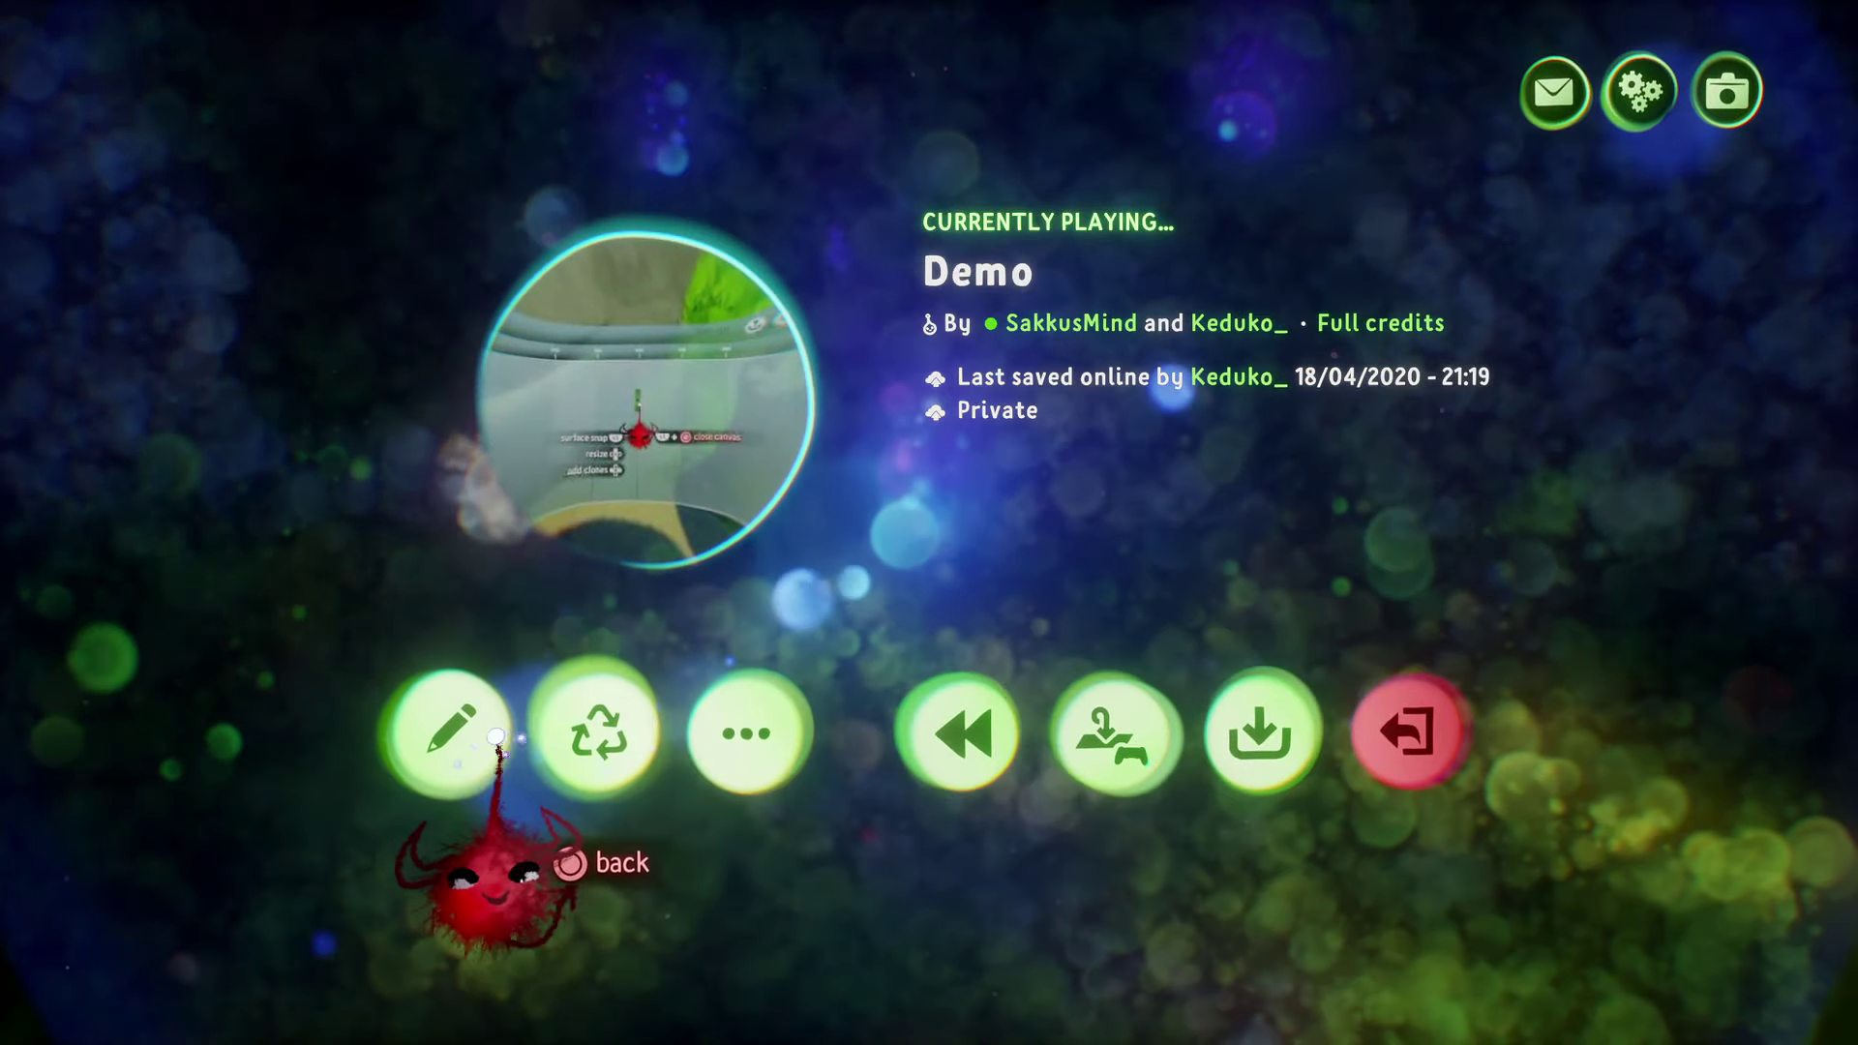
left_click(505, 742)
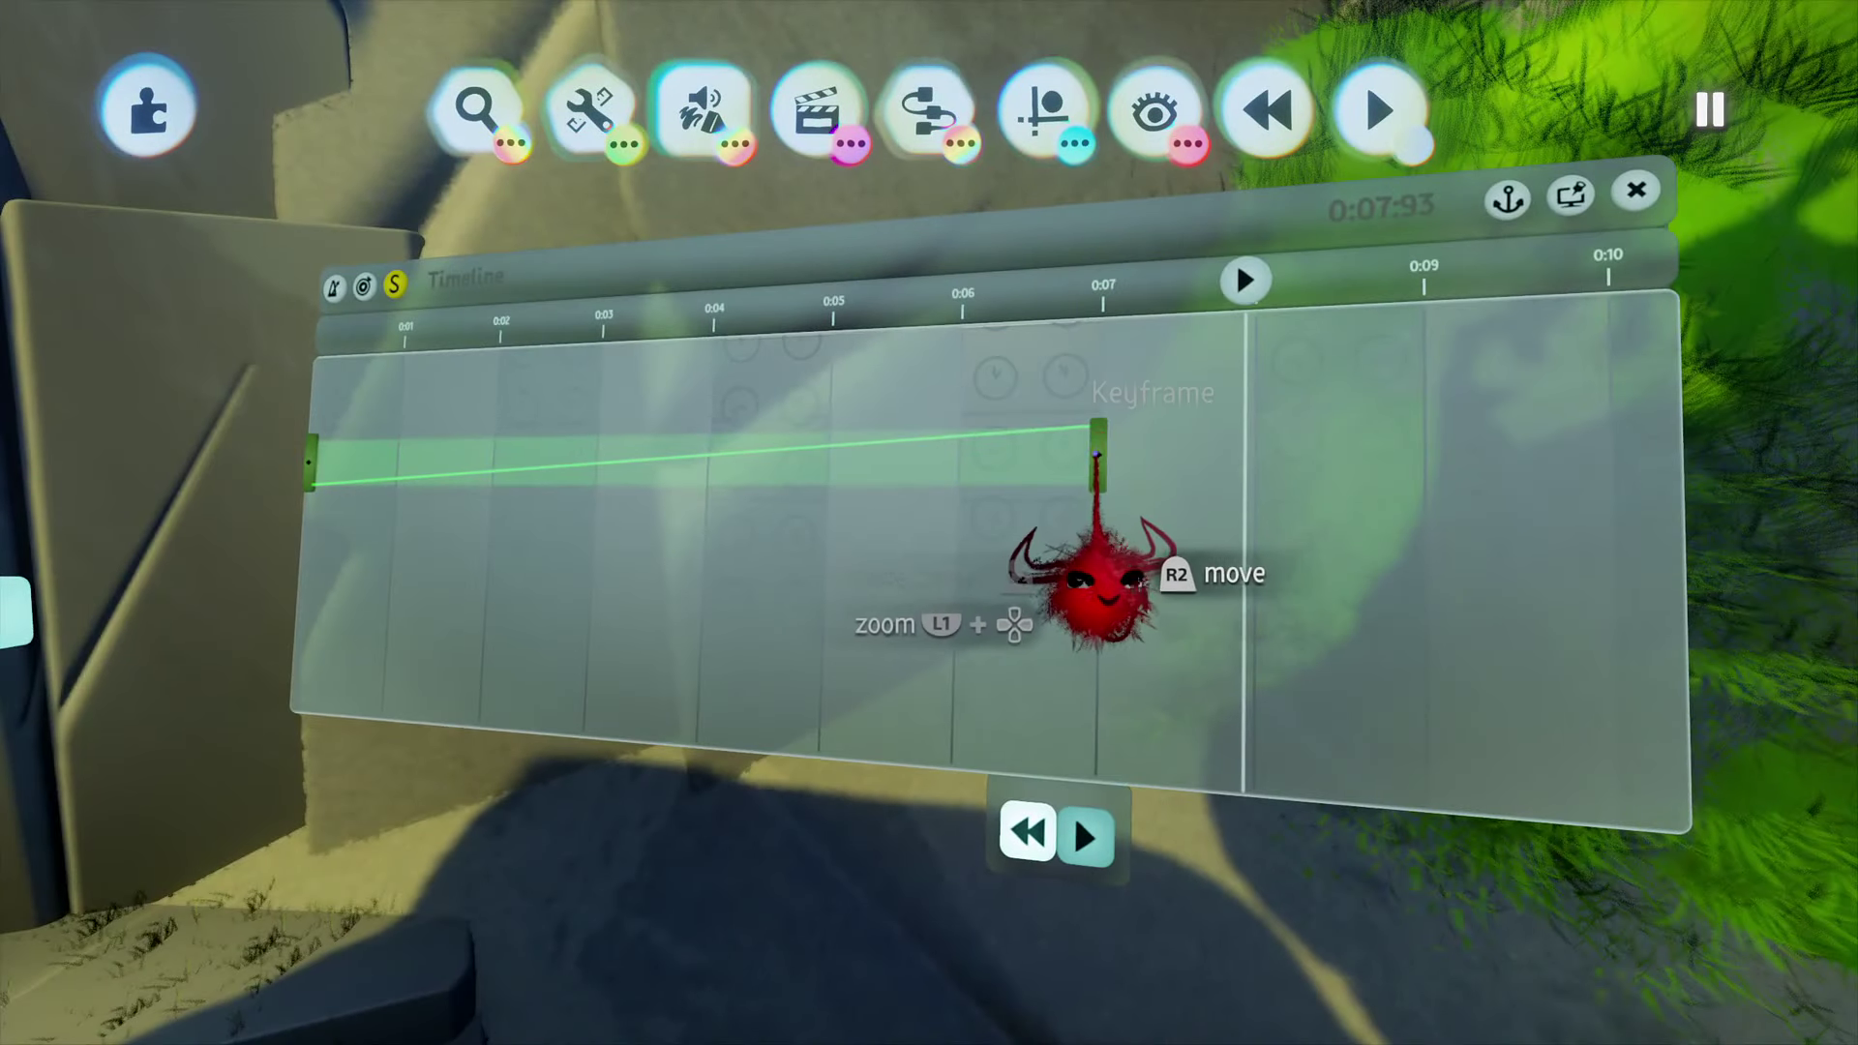
Step: Set the blend type between the two camera keyframes to the S-shaped curve
left_click(1098, 455)
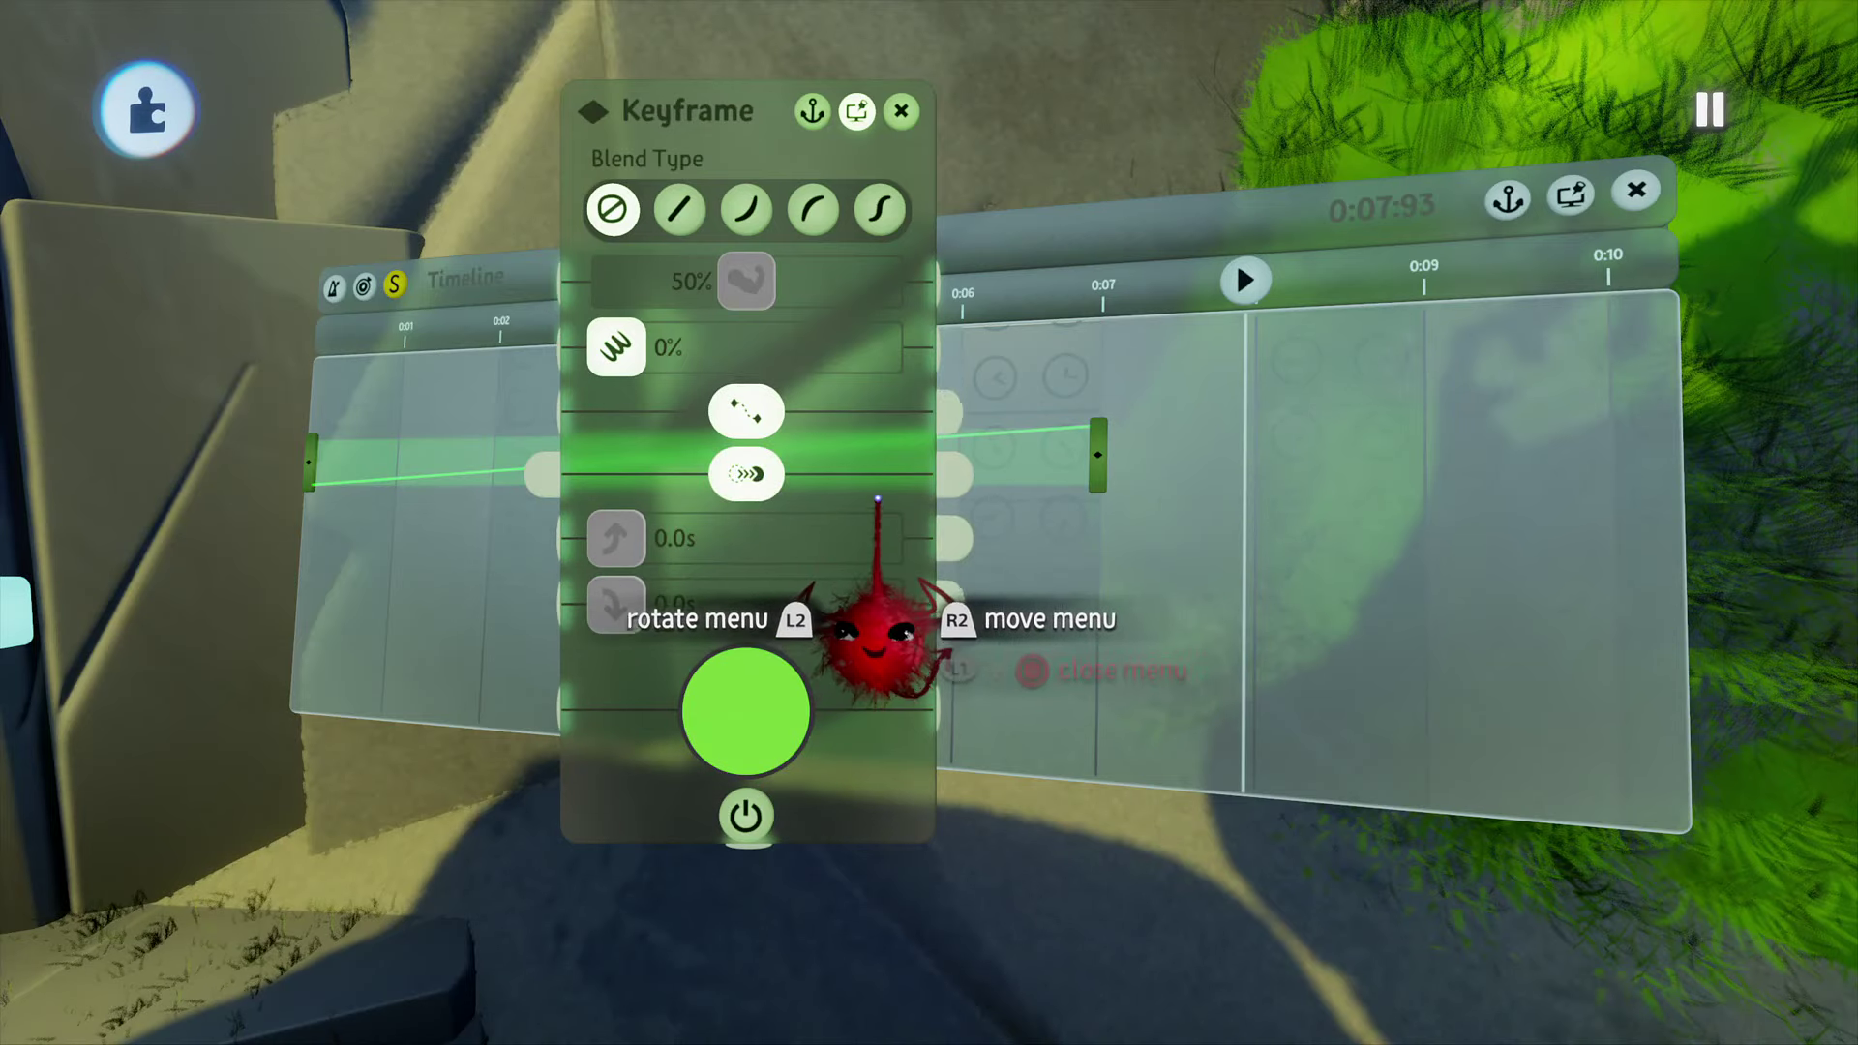
key("Escape")
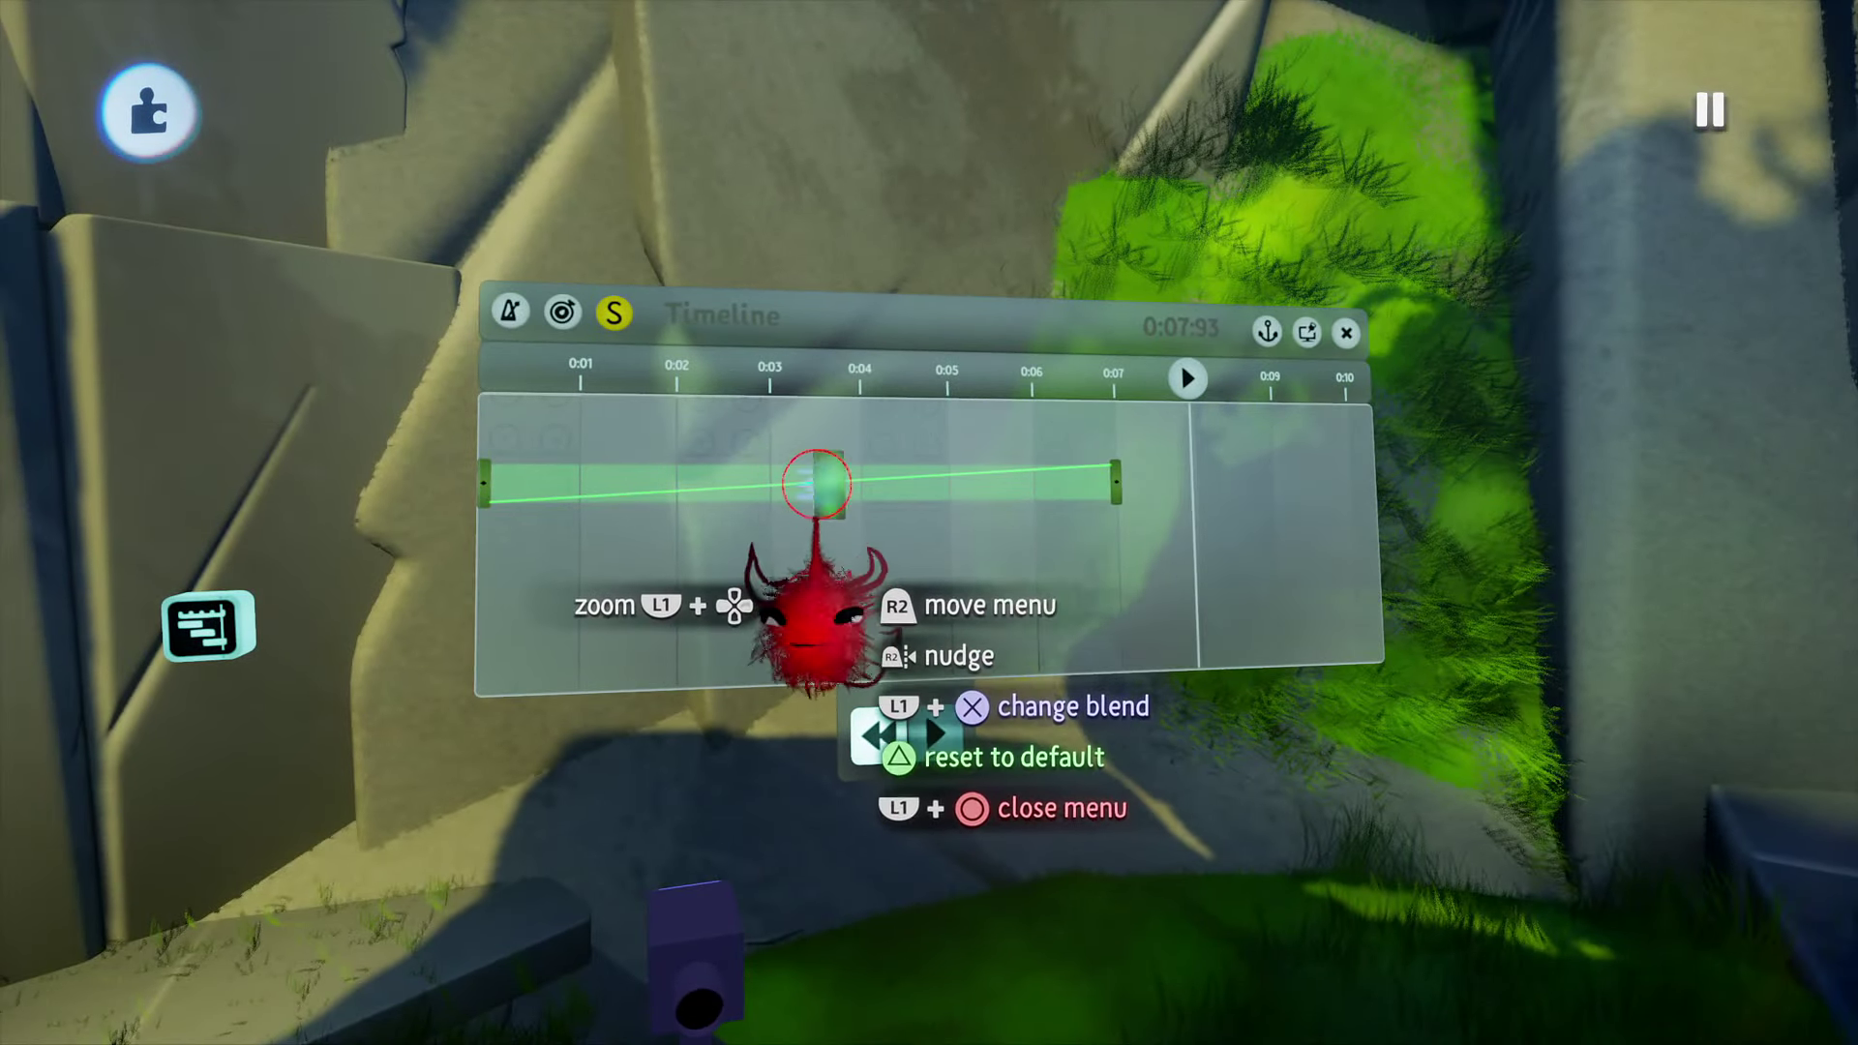
left_click(815, 483)
left_click(953, 232)
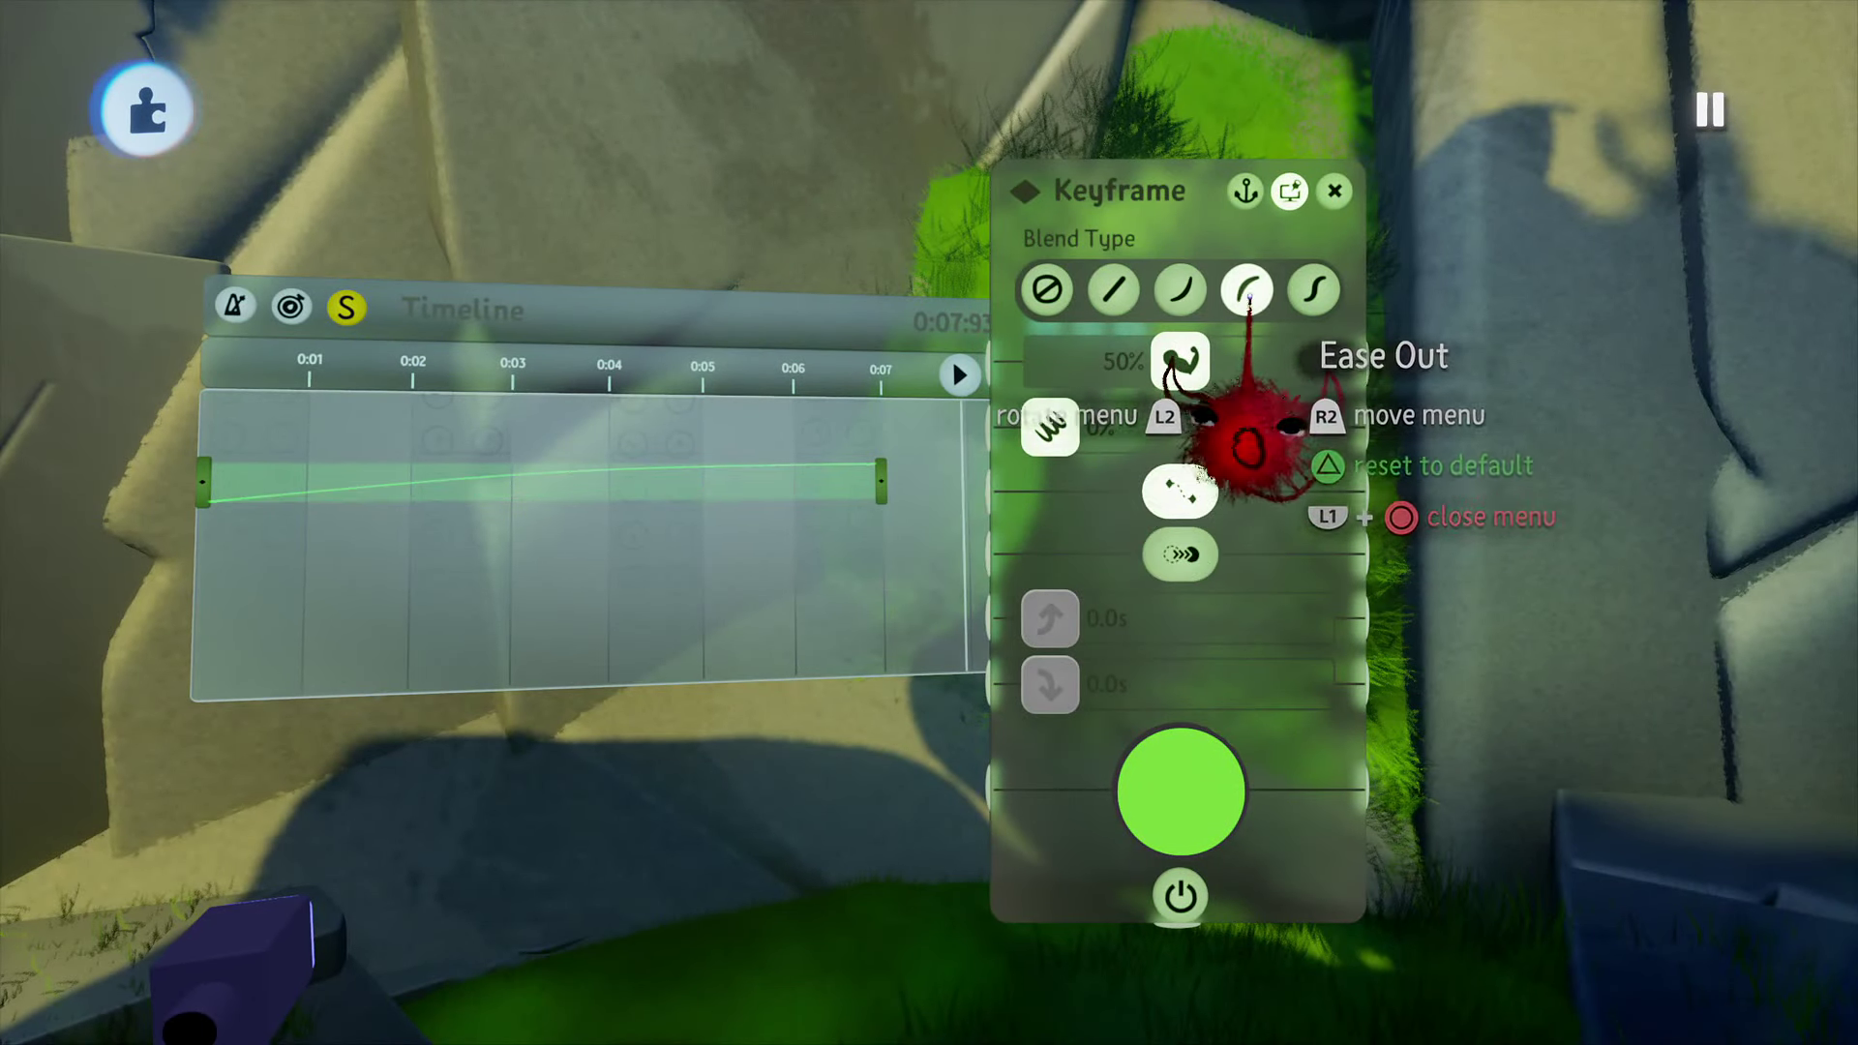
left_click(1316, 288)
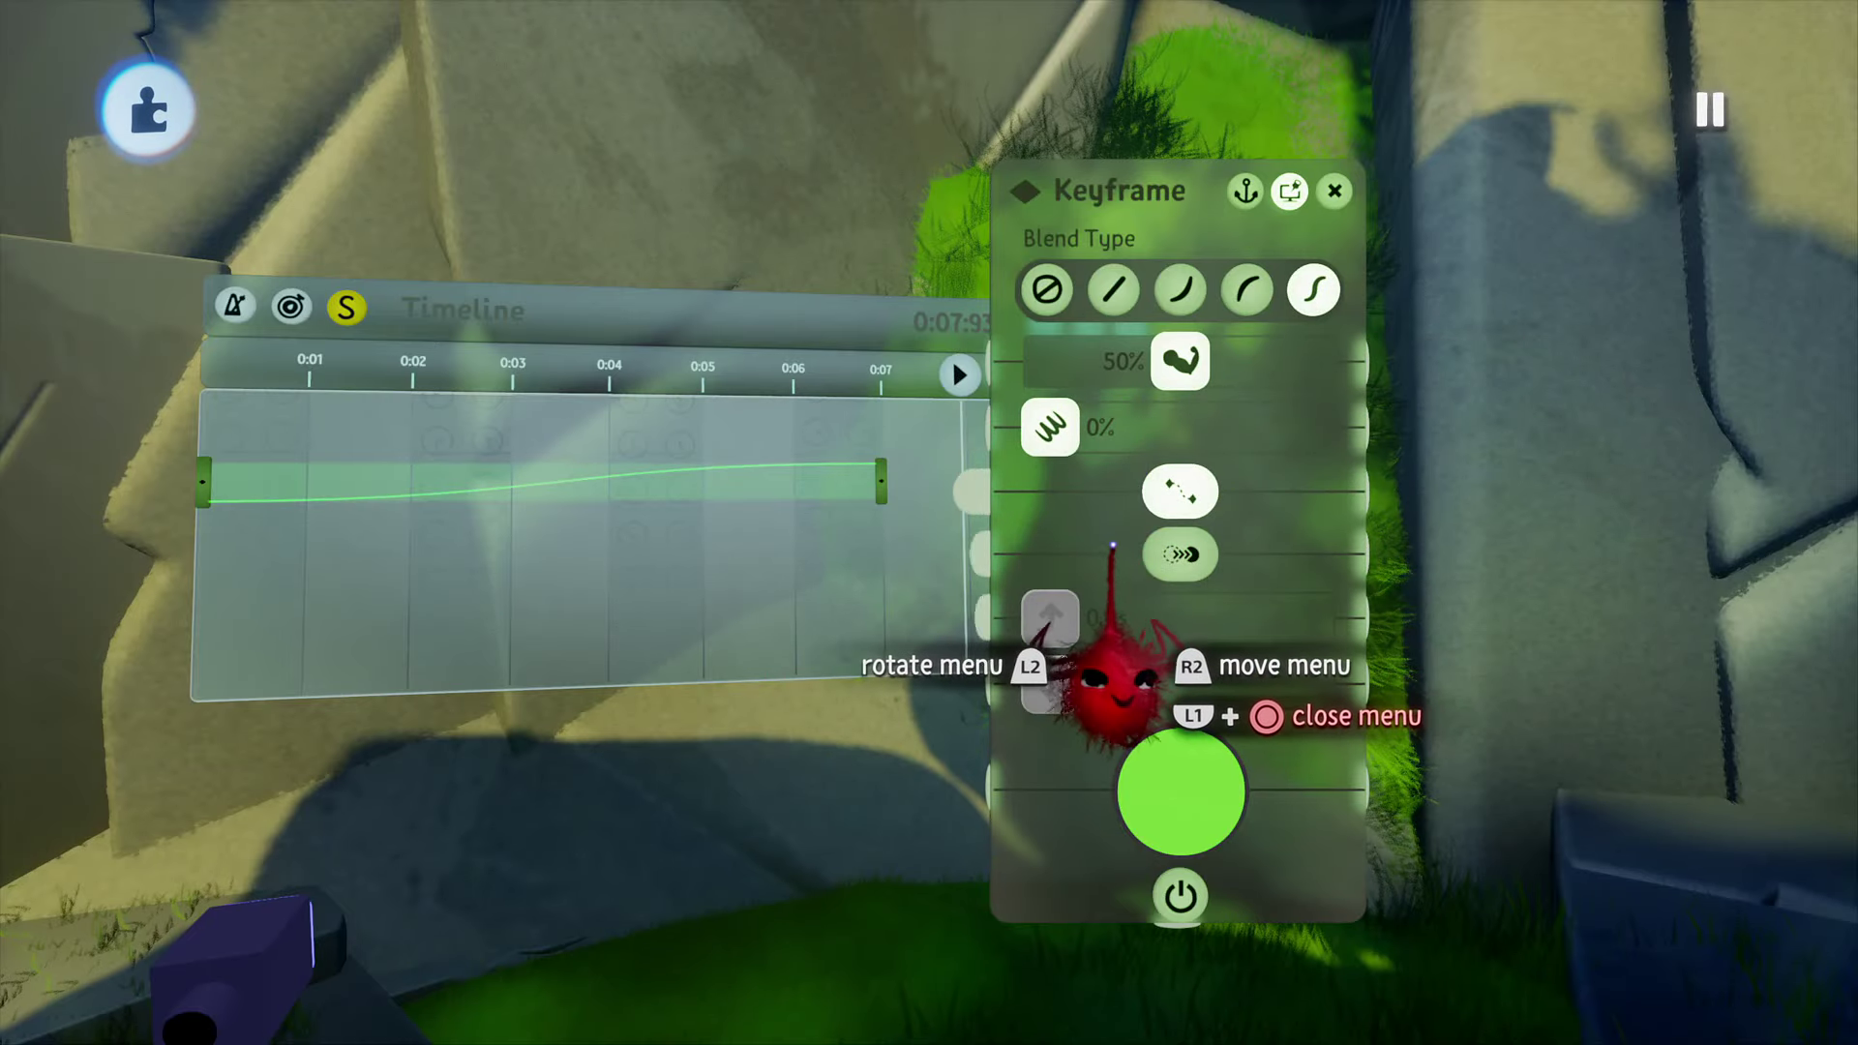
key("Escape")
Step: Edit the start keyframe to tilt the camera clockwise on the crystal, and stop recording
middle_click_drag(1104, 539, 890, 478)
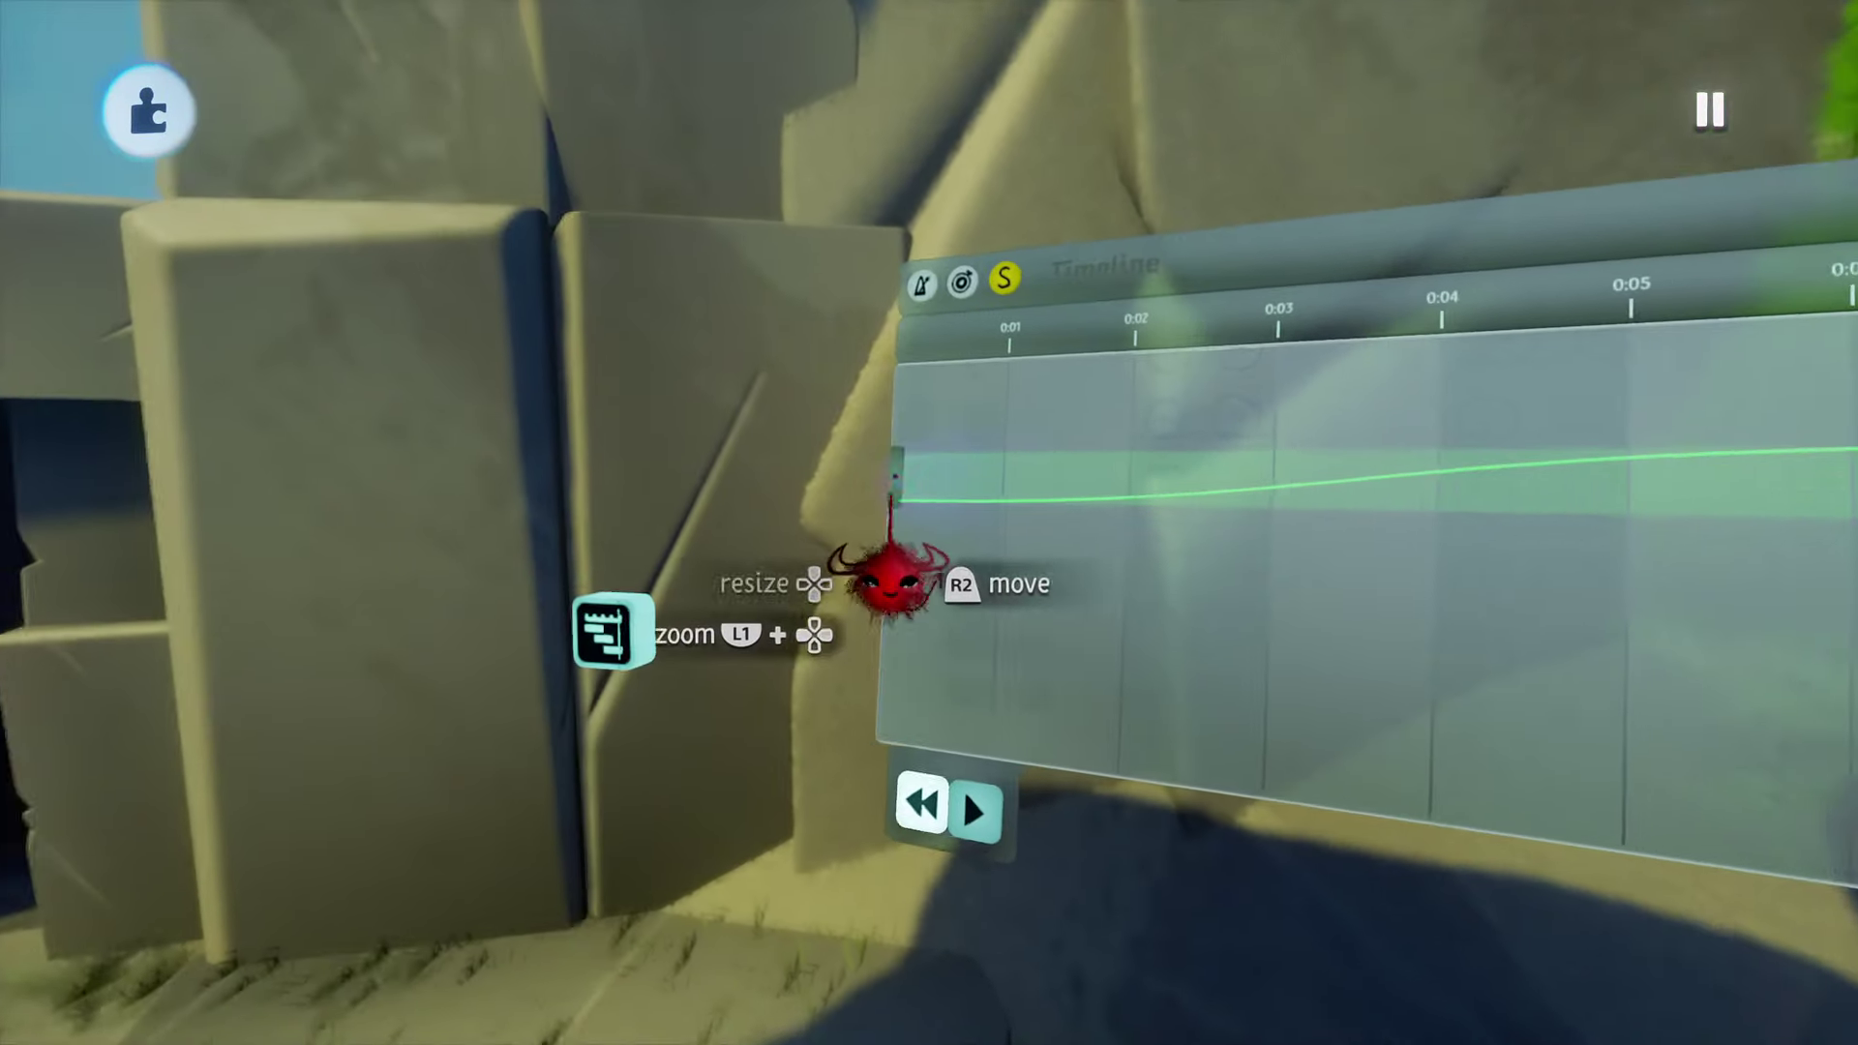
left_click(891, 476)
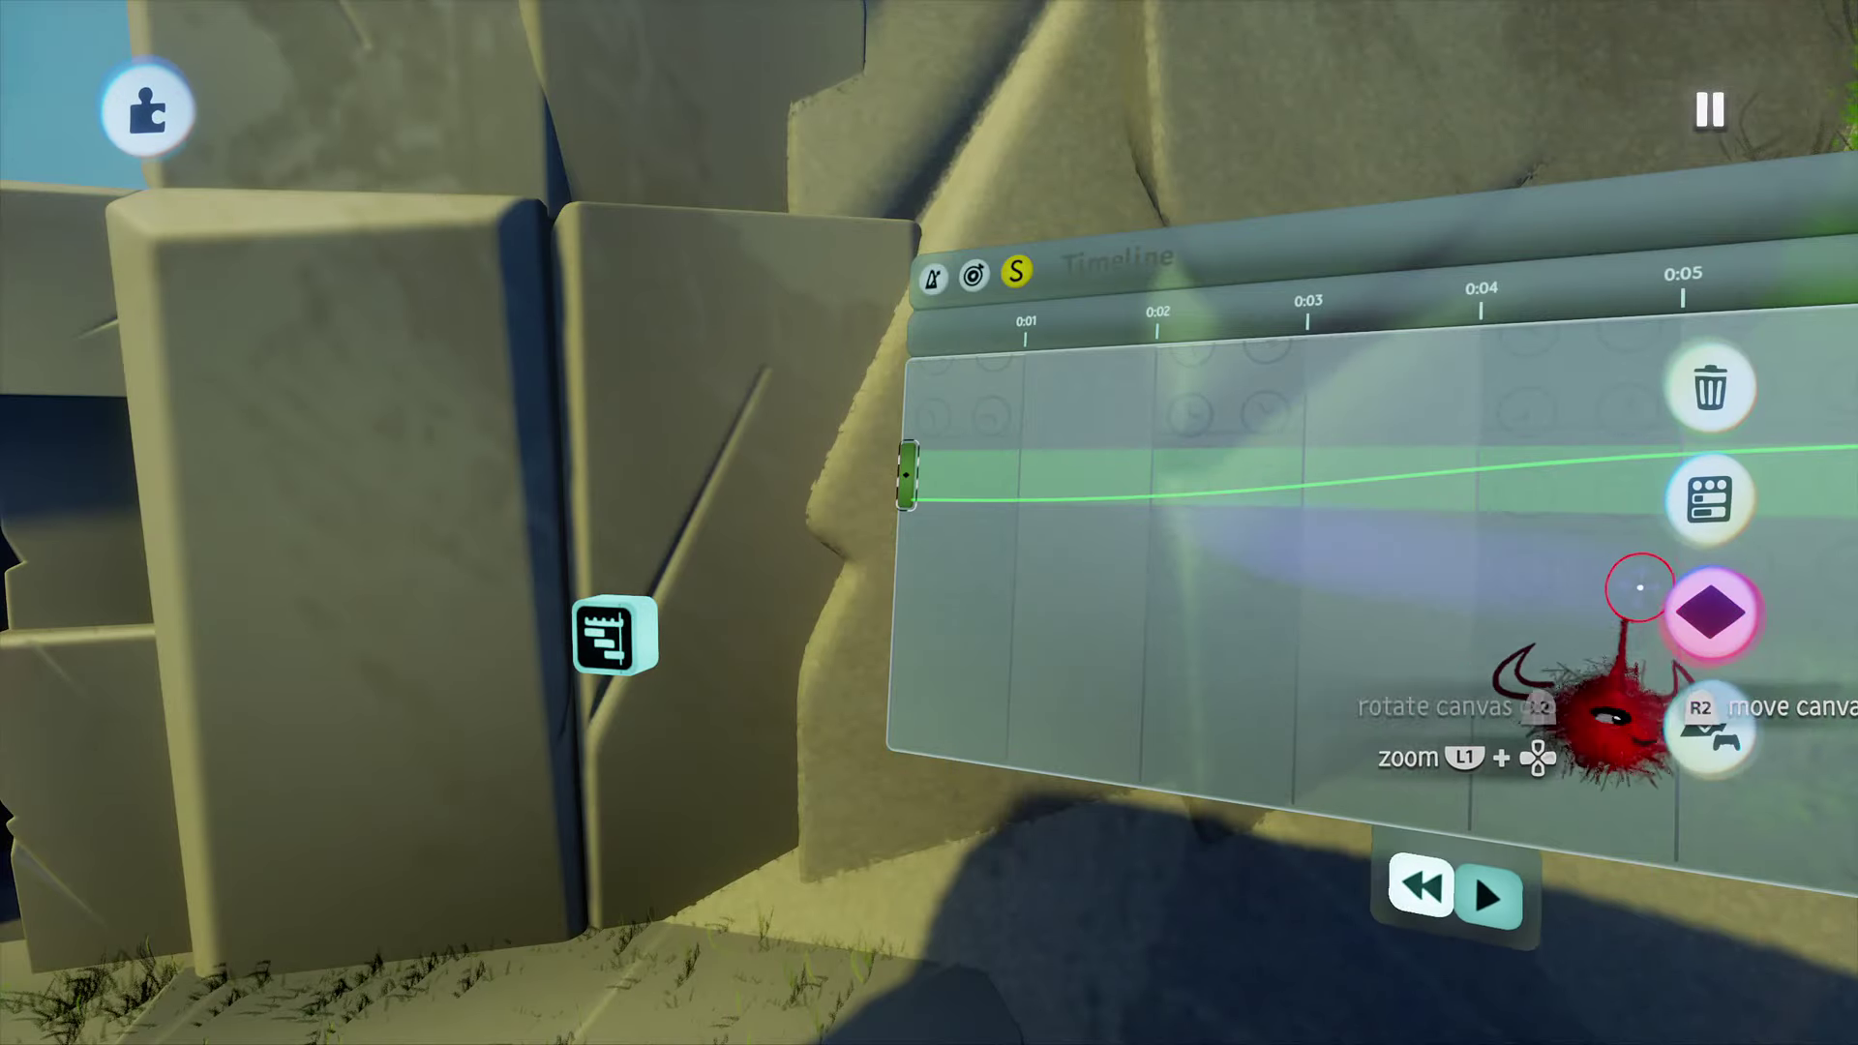
left_click(1709, 612)
middle_click_drag(1710, 612, 1032, 548)
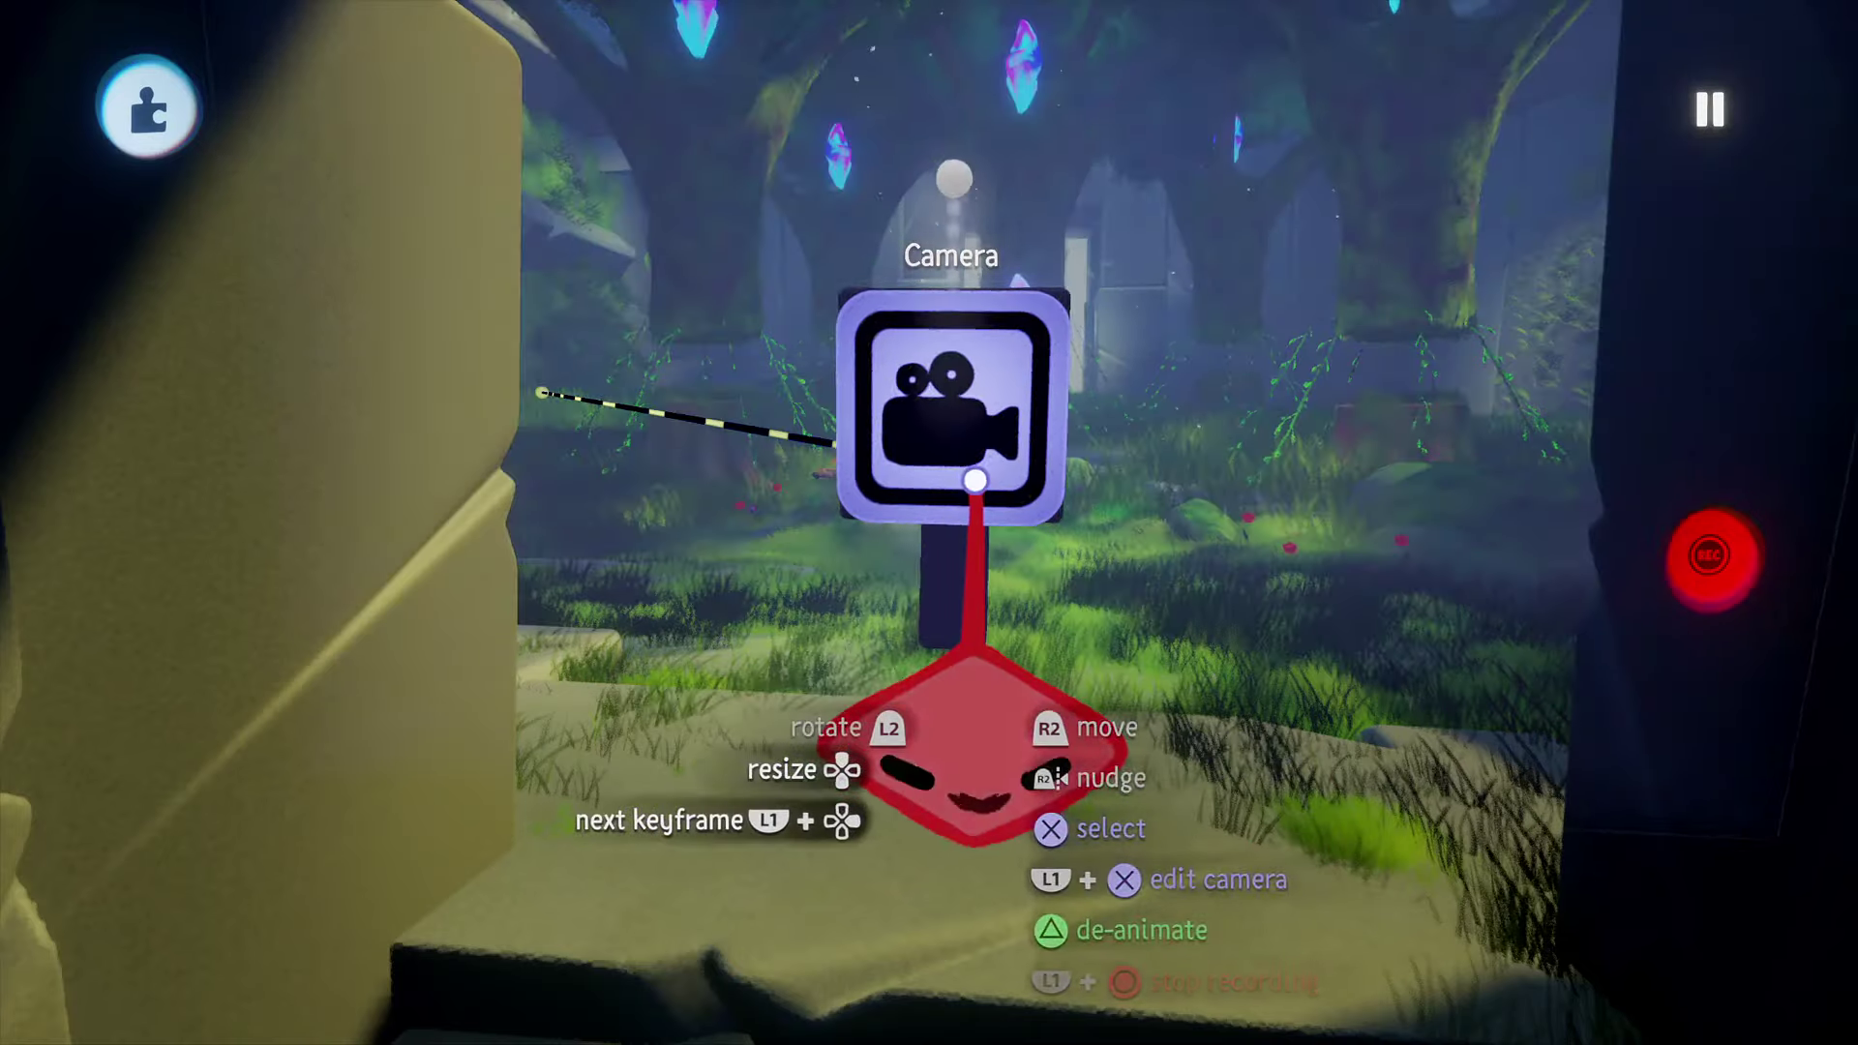
left_click_drag(975, 481, 987, 493)
left_click(987, 494)
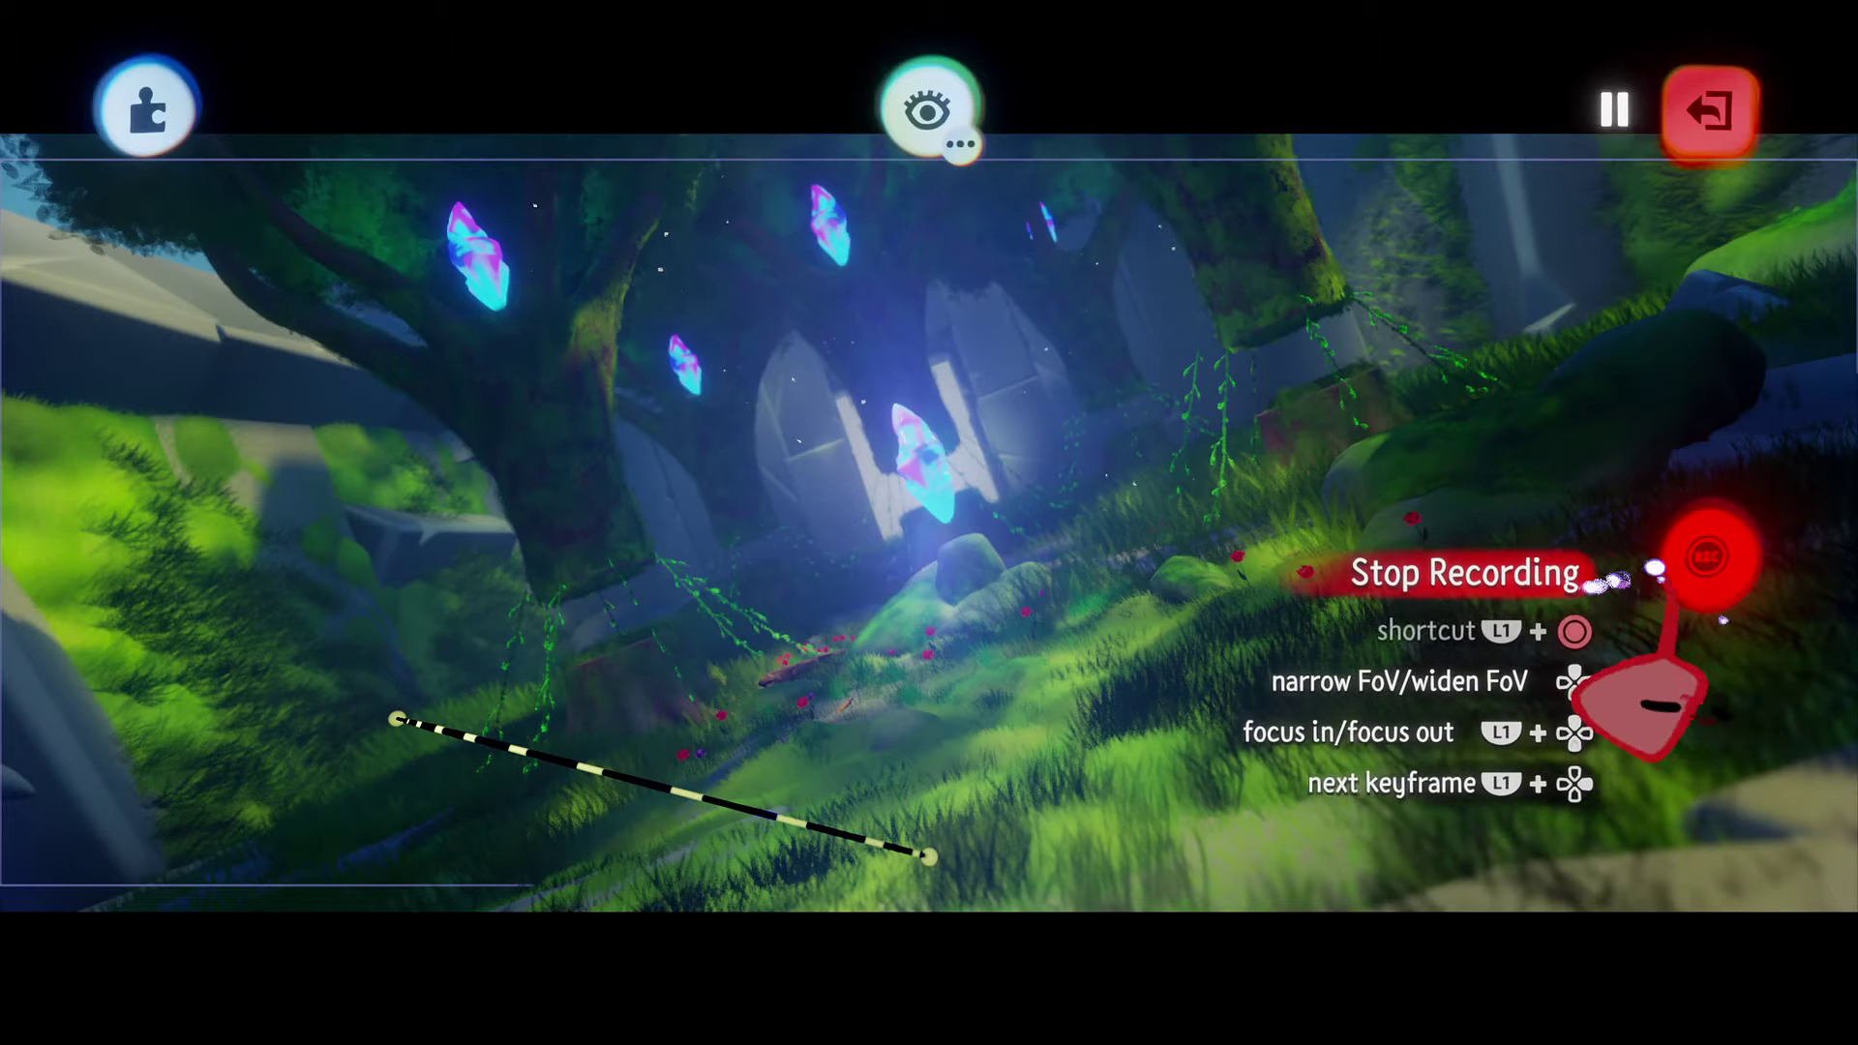
left_click(1694, 547)
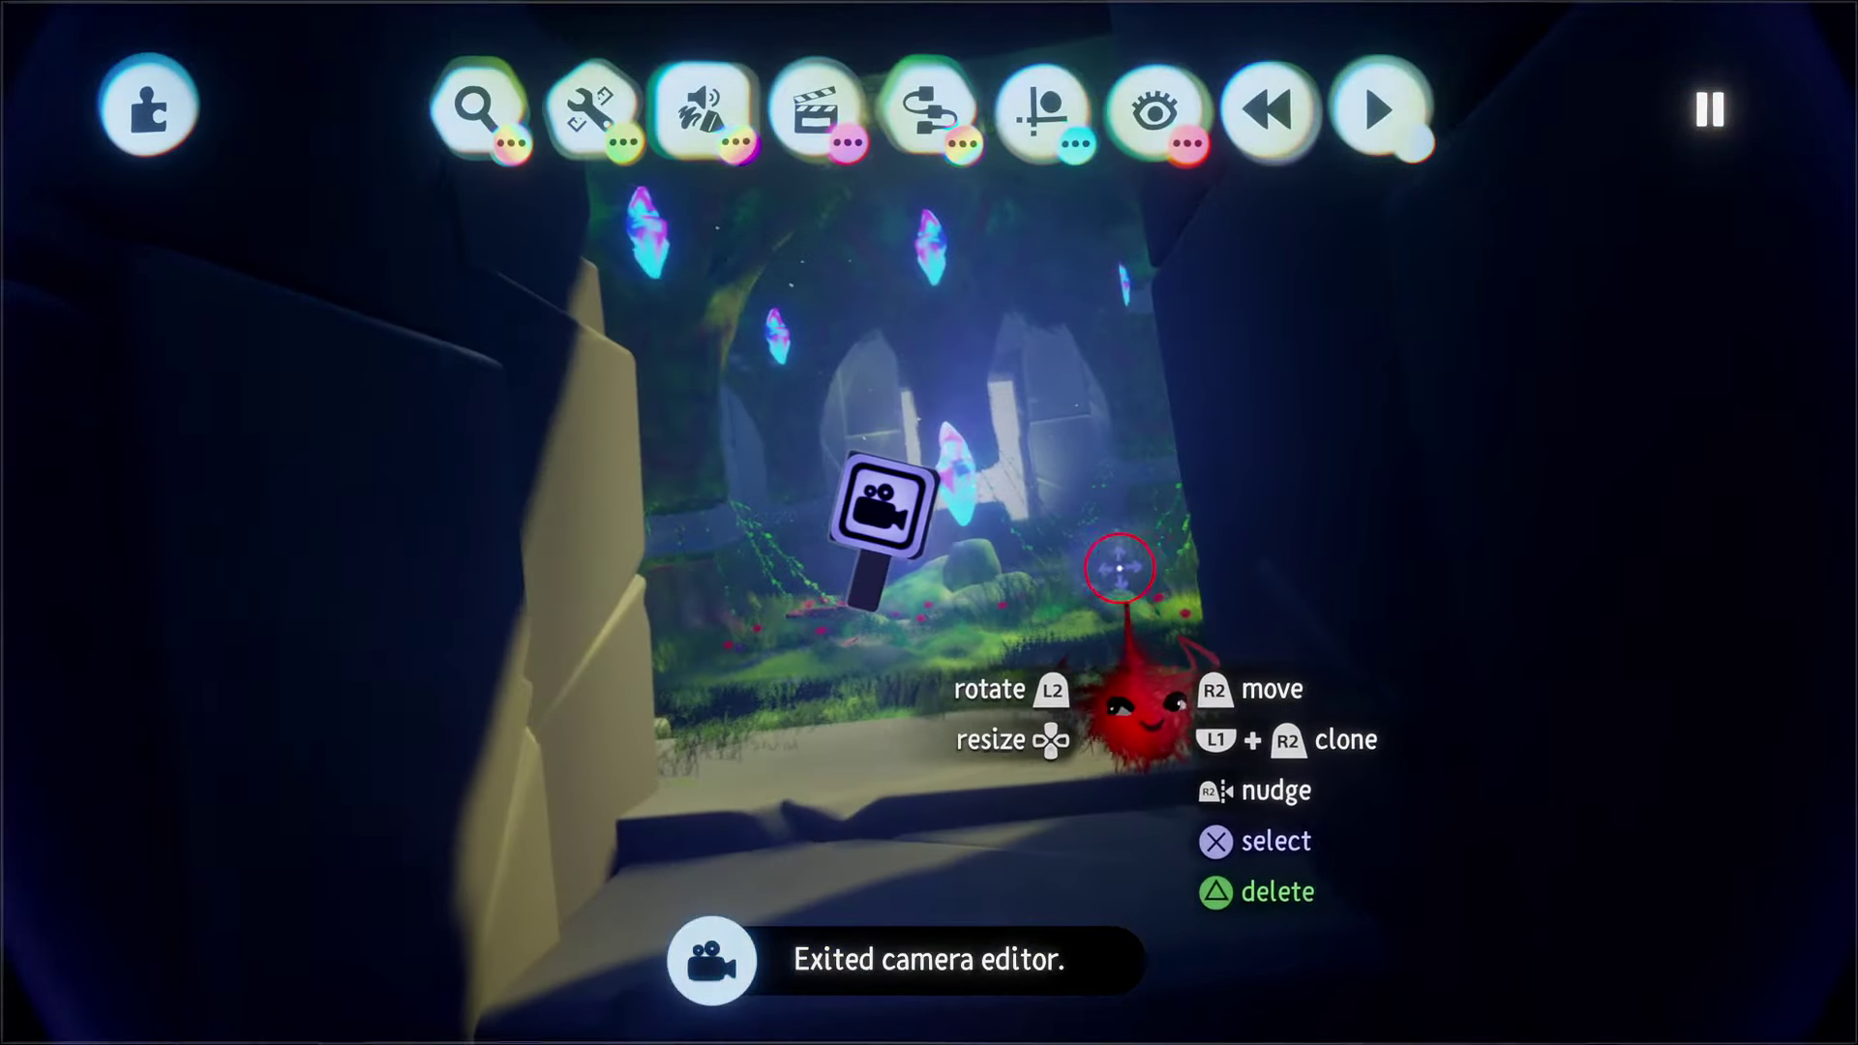
Step: Play the scene again to check the tilted, eased camera move, and go back to editing
key("Escape")
left_click(519, 726)
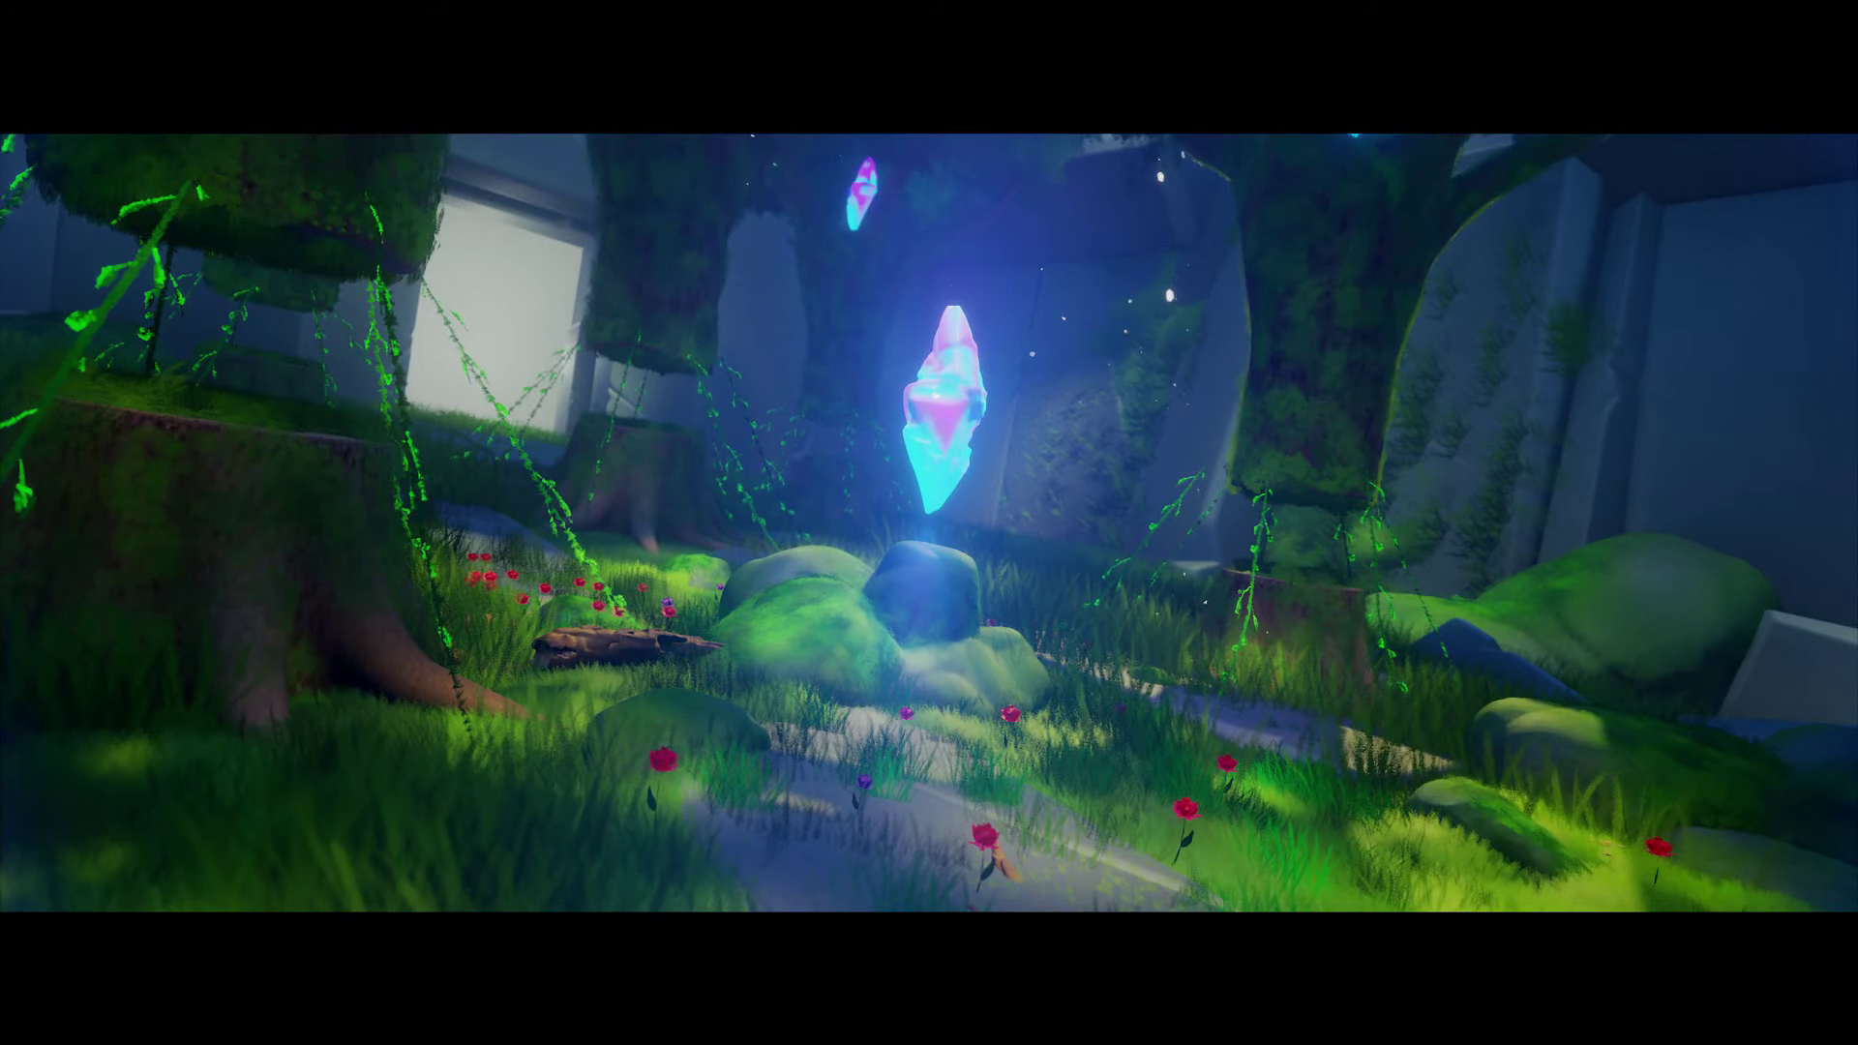
key("Escape")
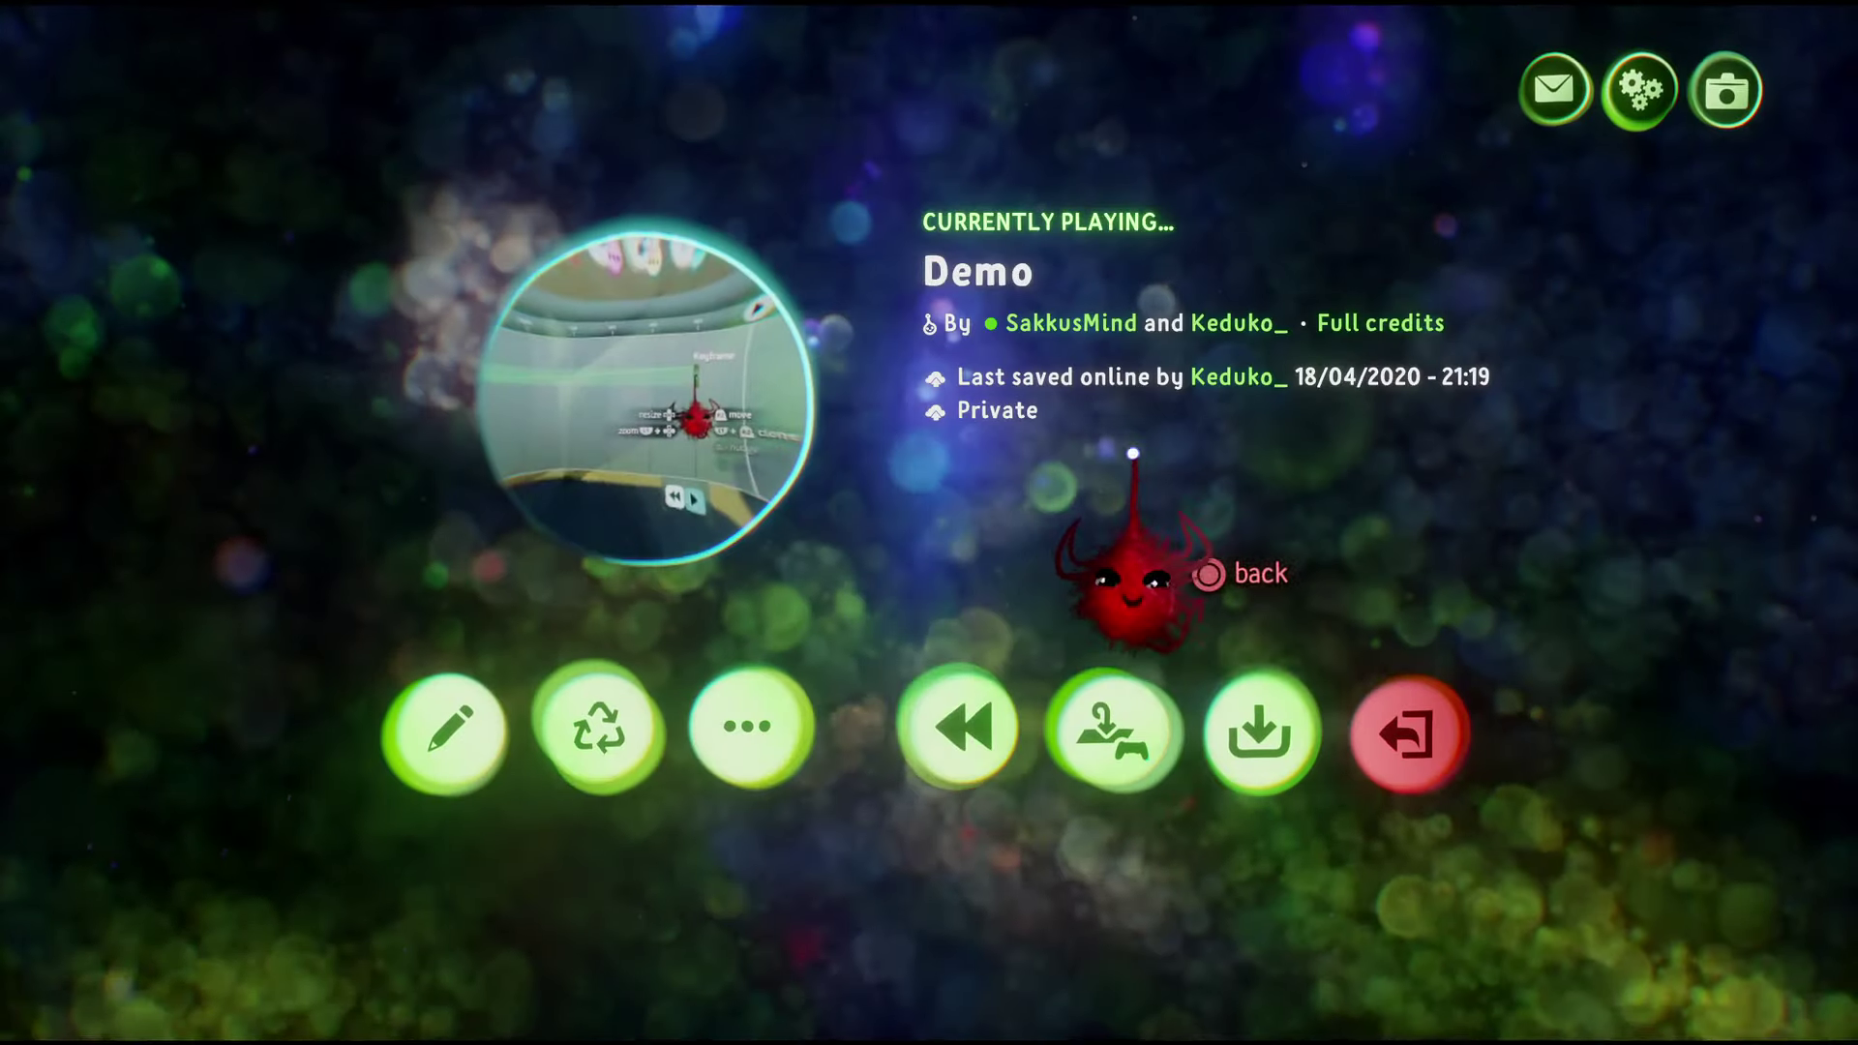
left_click(520, 704)
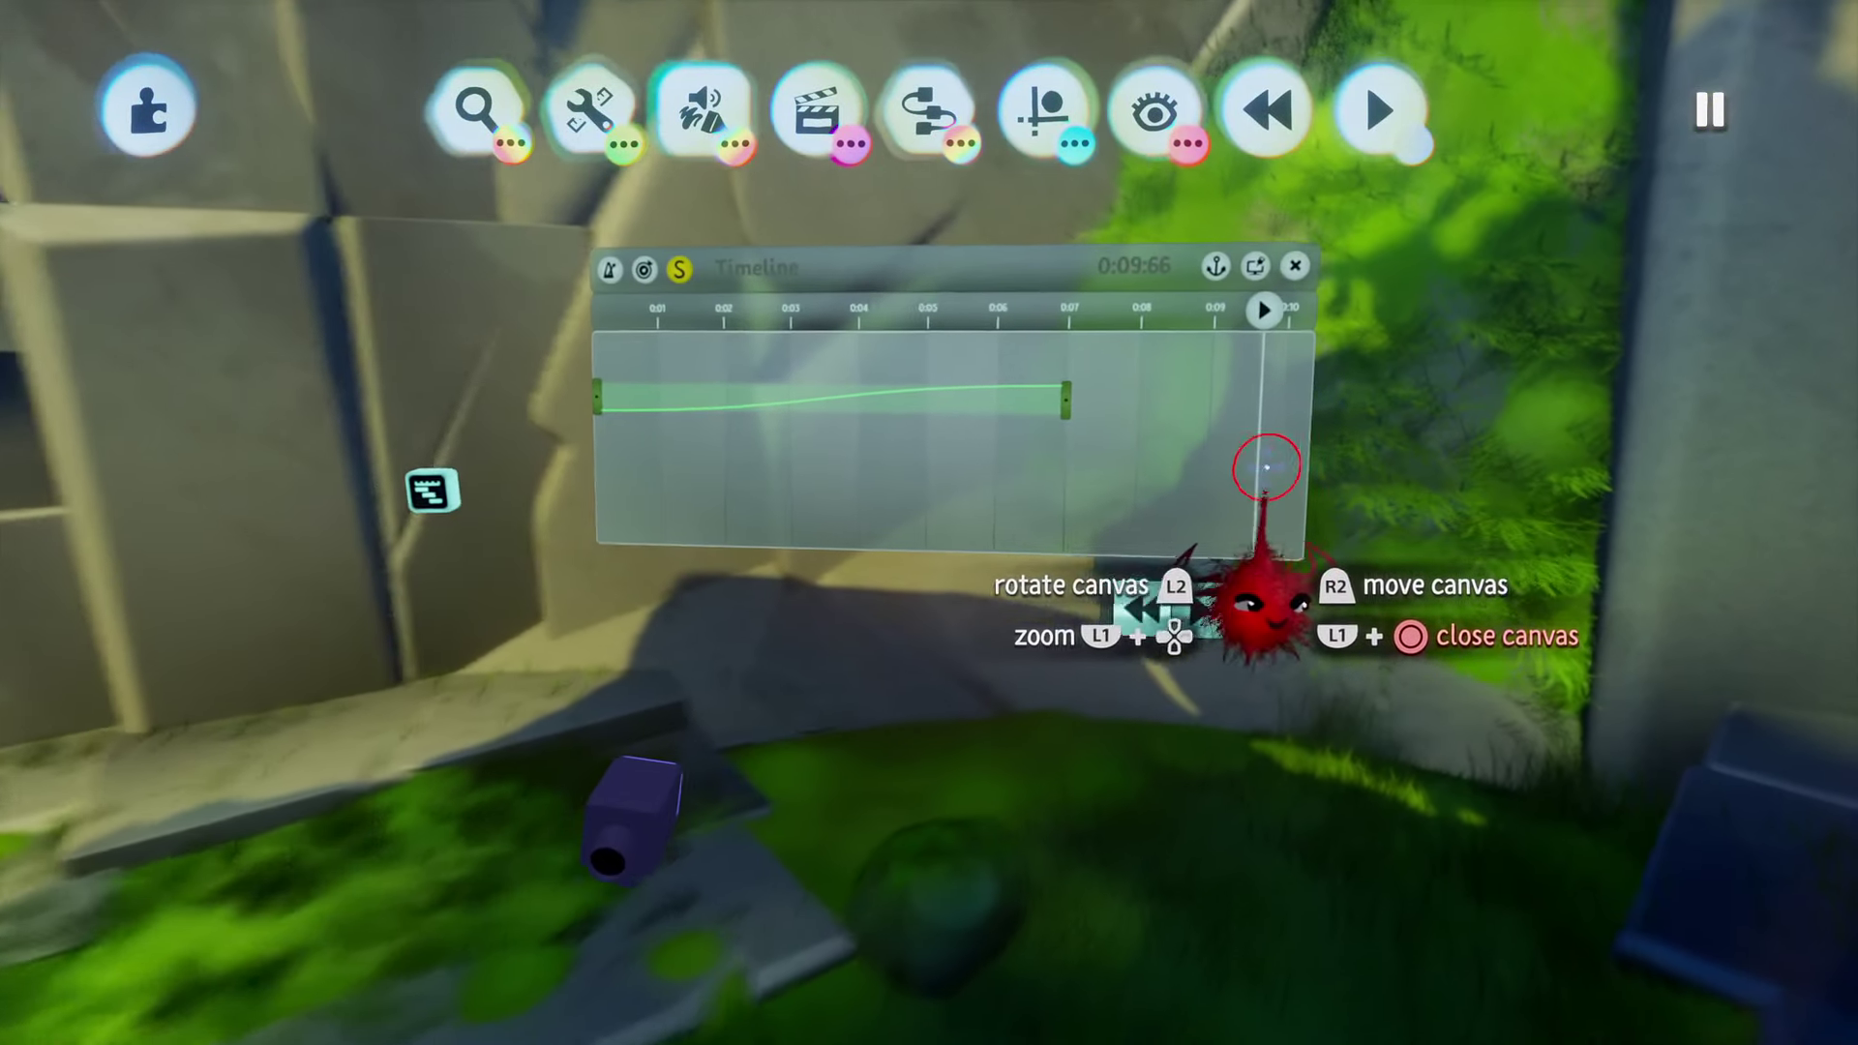
Step: Close the timeline canvas and place a Trigger Zone gadget in the stone doorway, next to the camera
left_click_drag(1266, 468, 1100, 445)
mouse_move(999, 477)
middle_mouse_down()
mouse_move(1045, 527)
mouse_move(1068, 625)
middle_mouse_up()
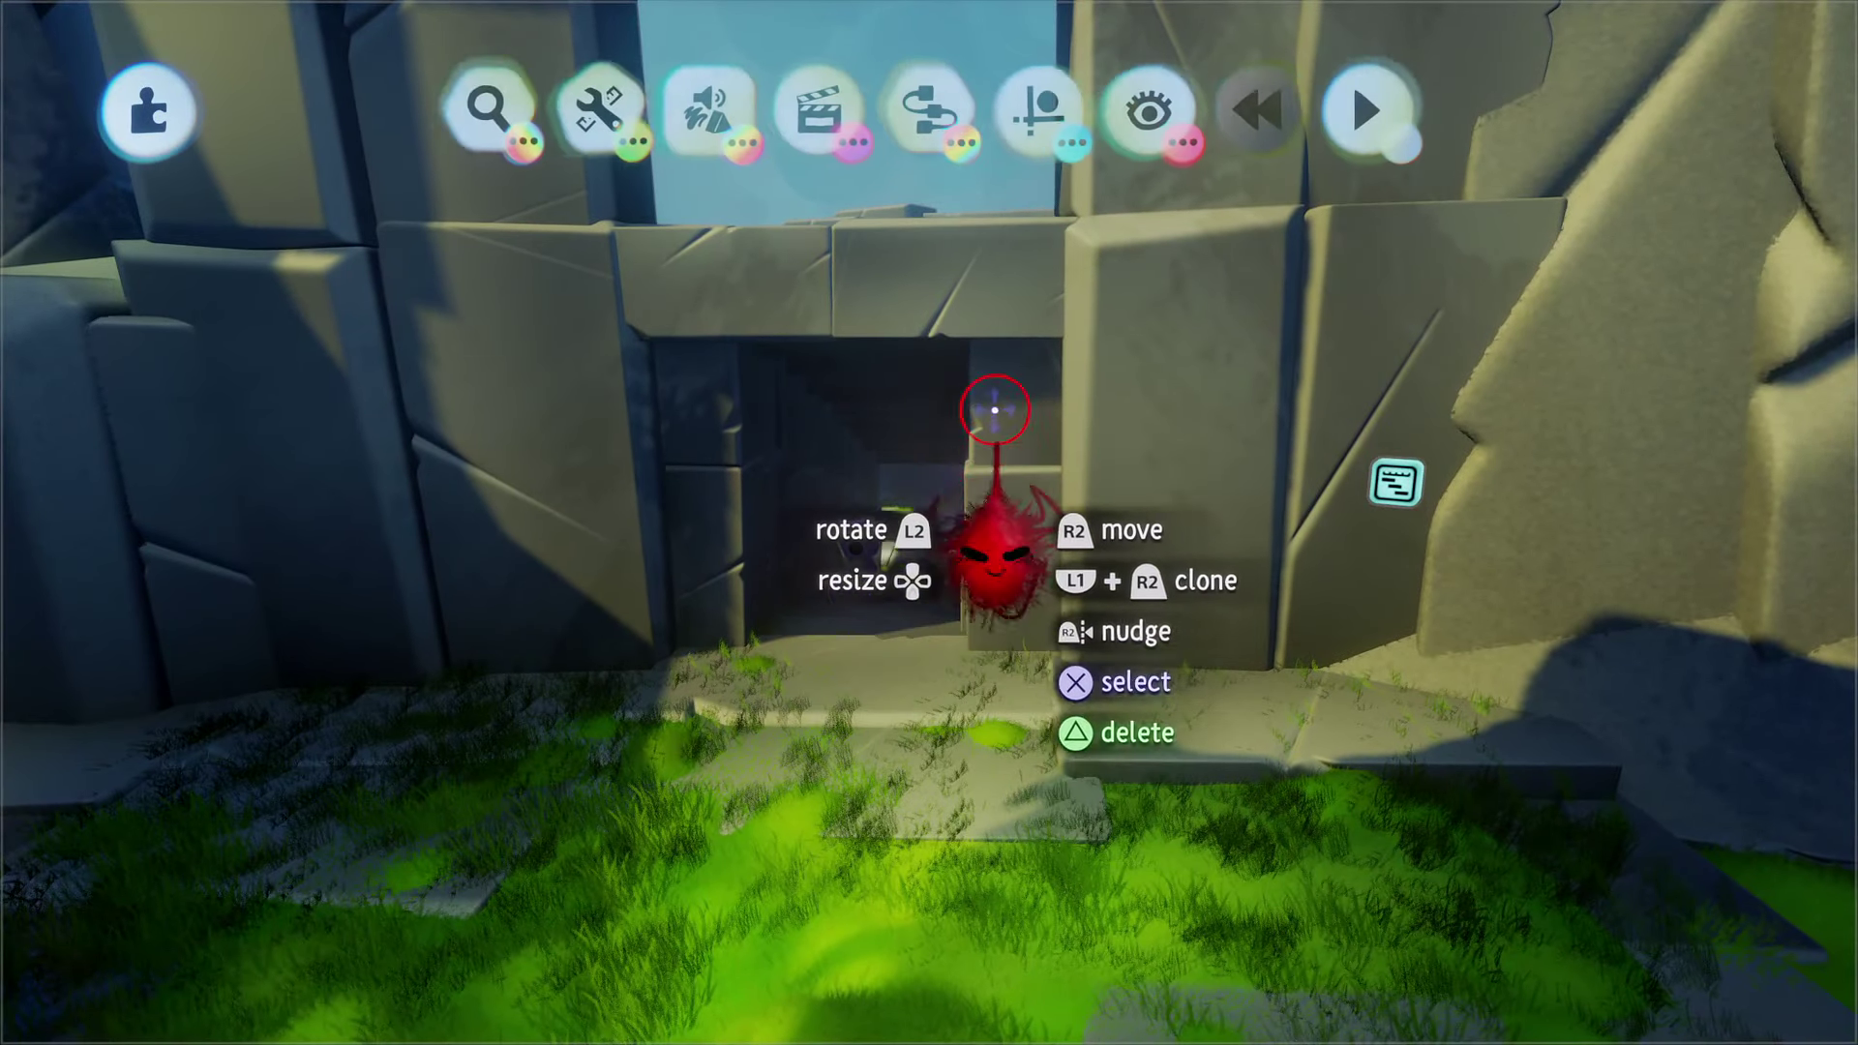
left_click(937, 124)
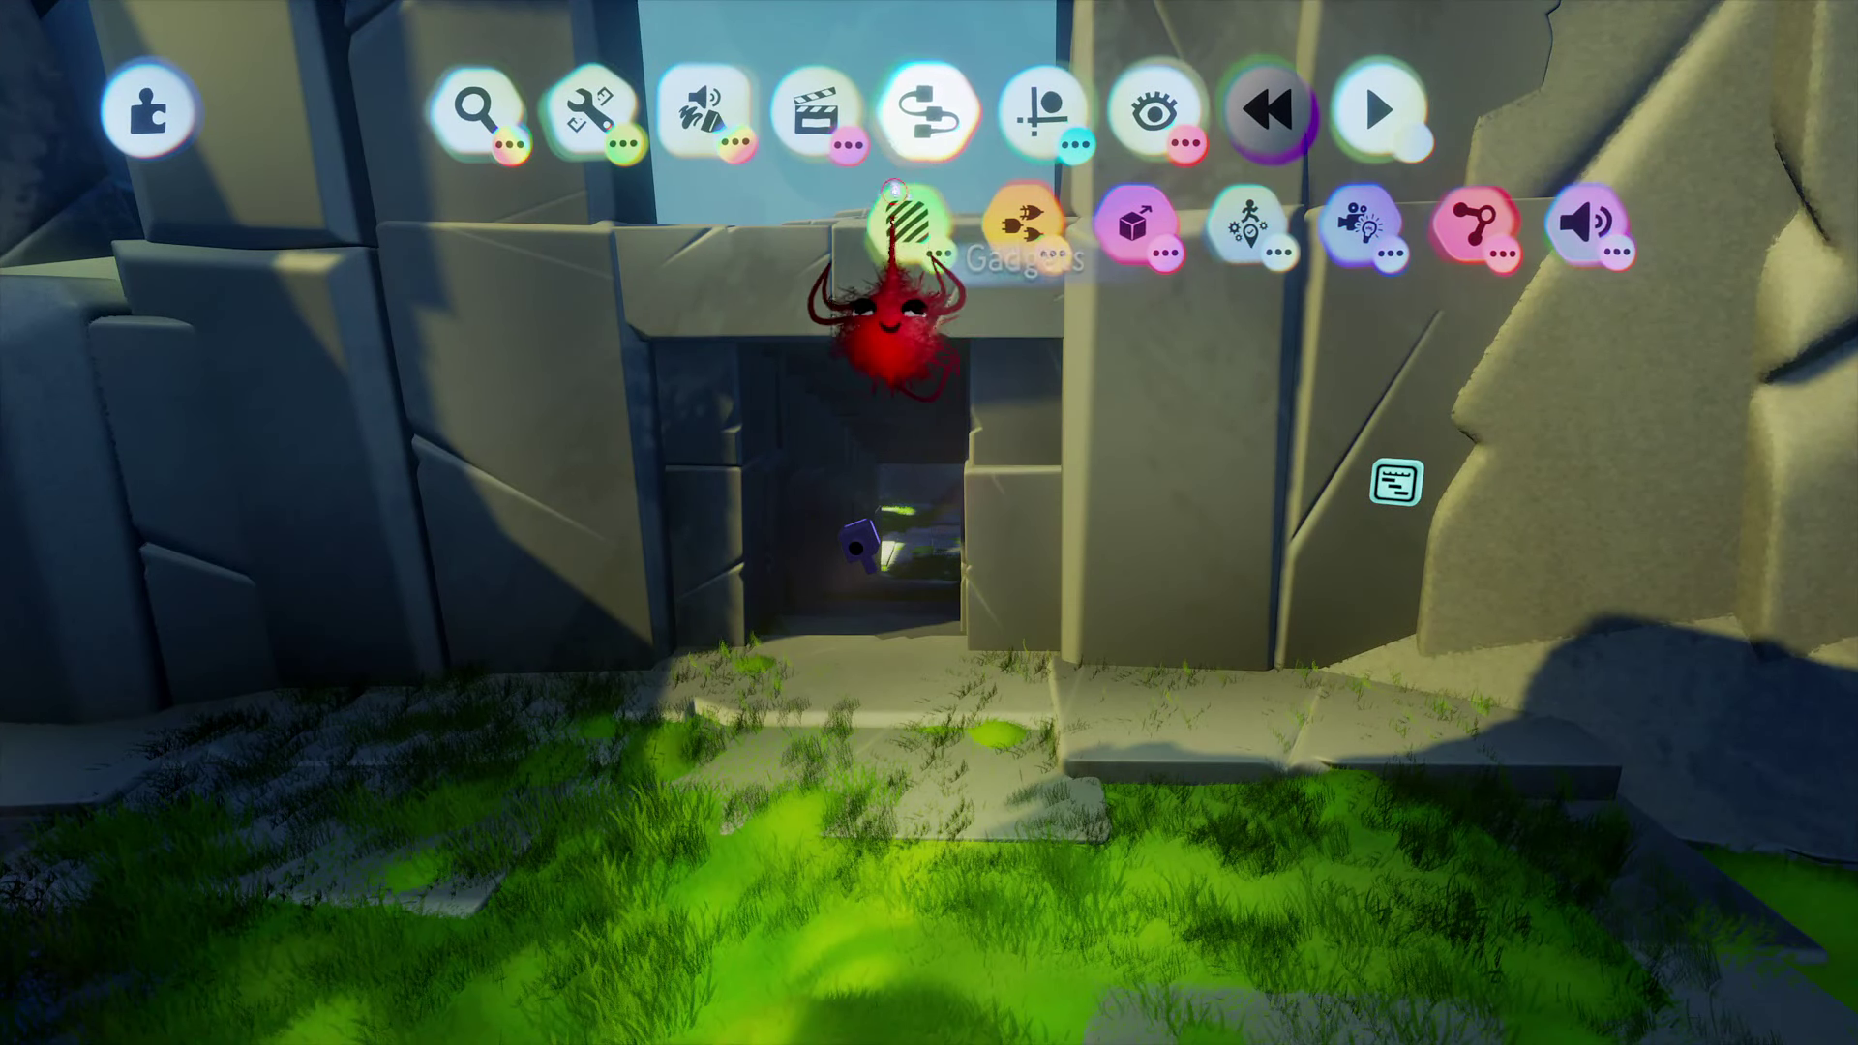
left_click(904, 235)
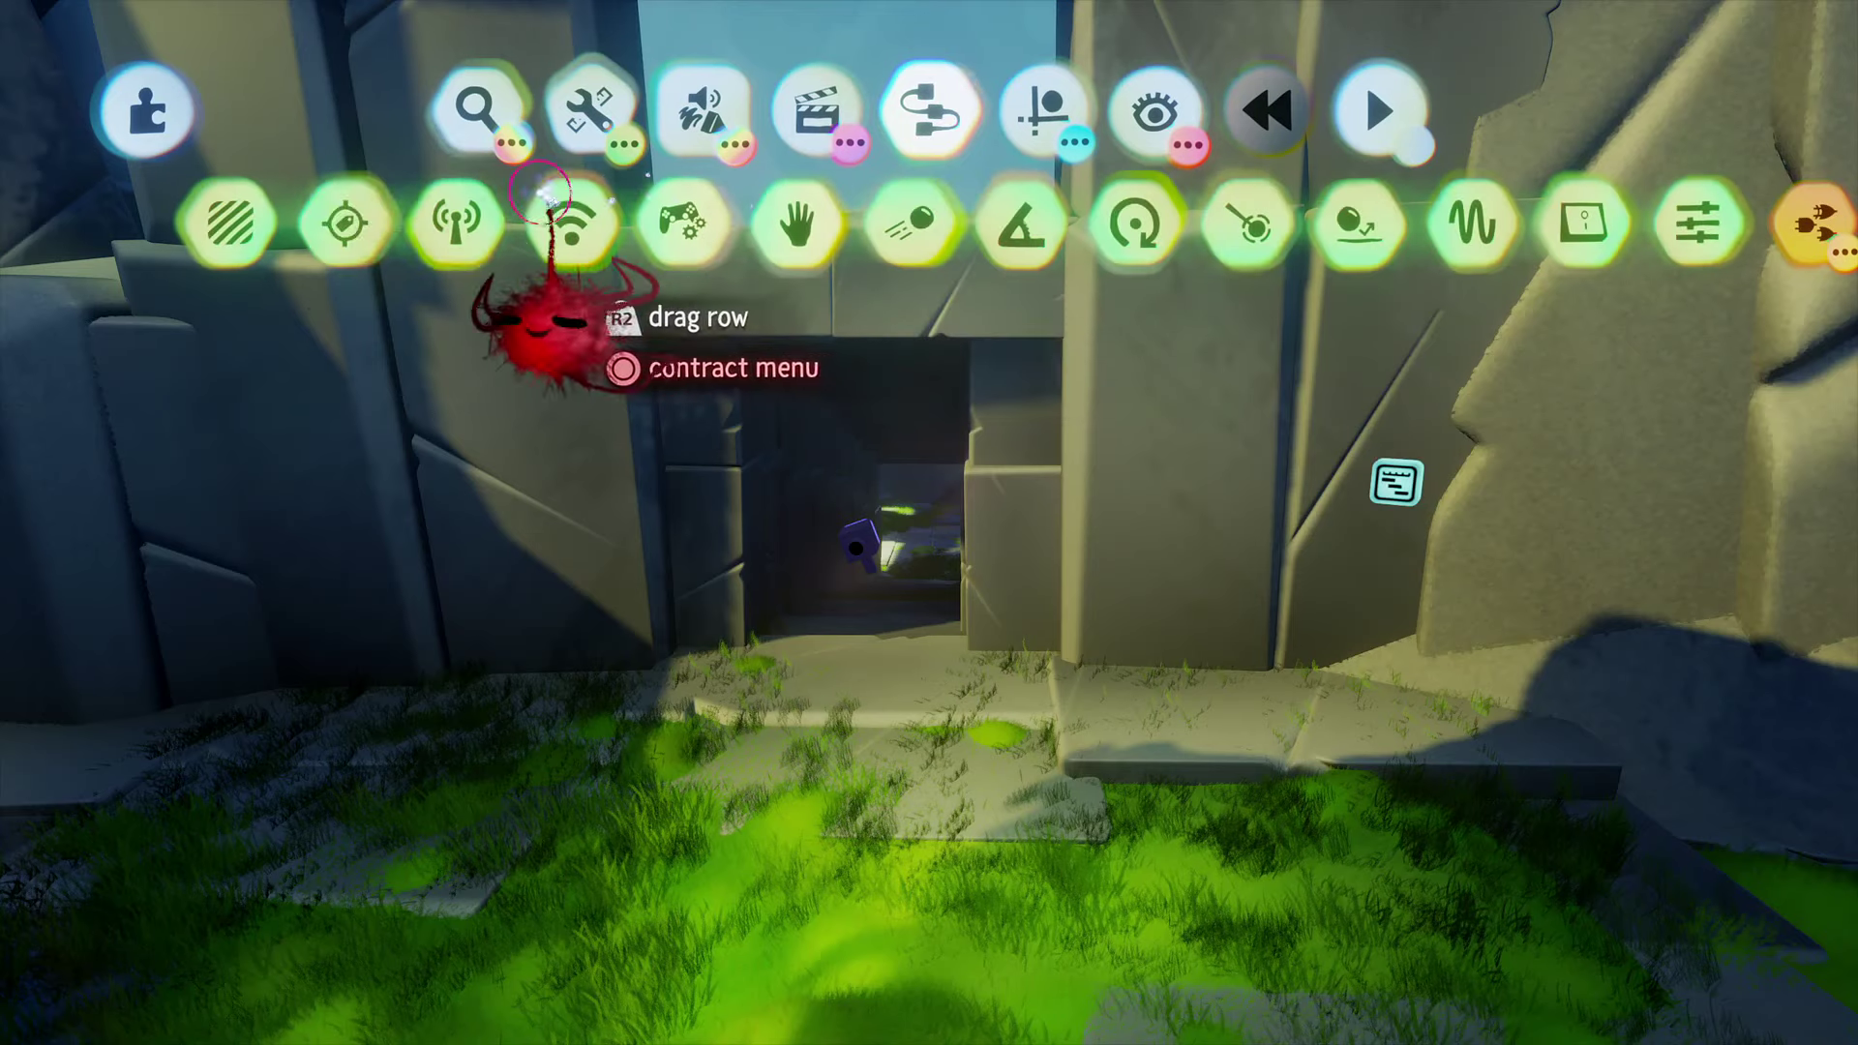
left_click(232, 221)
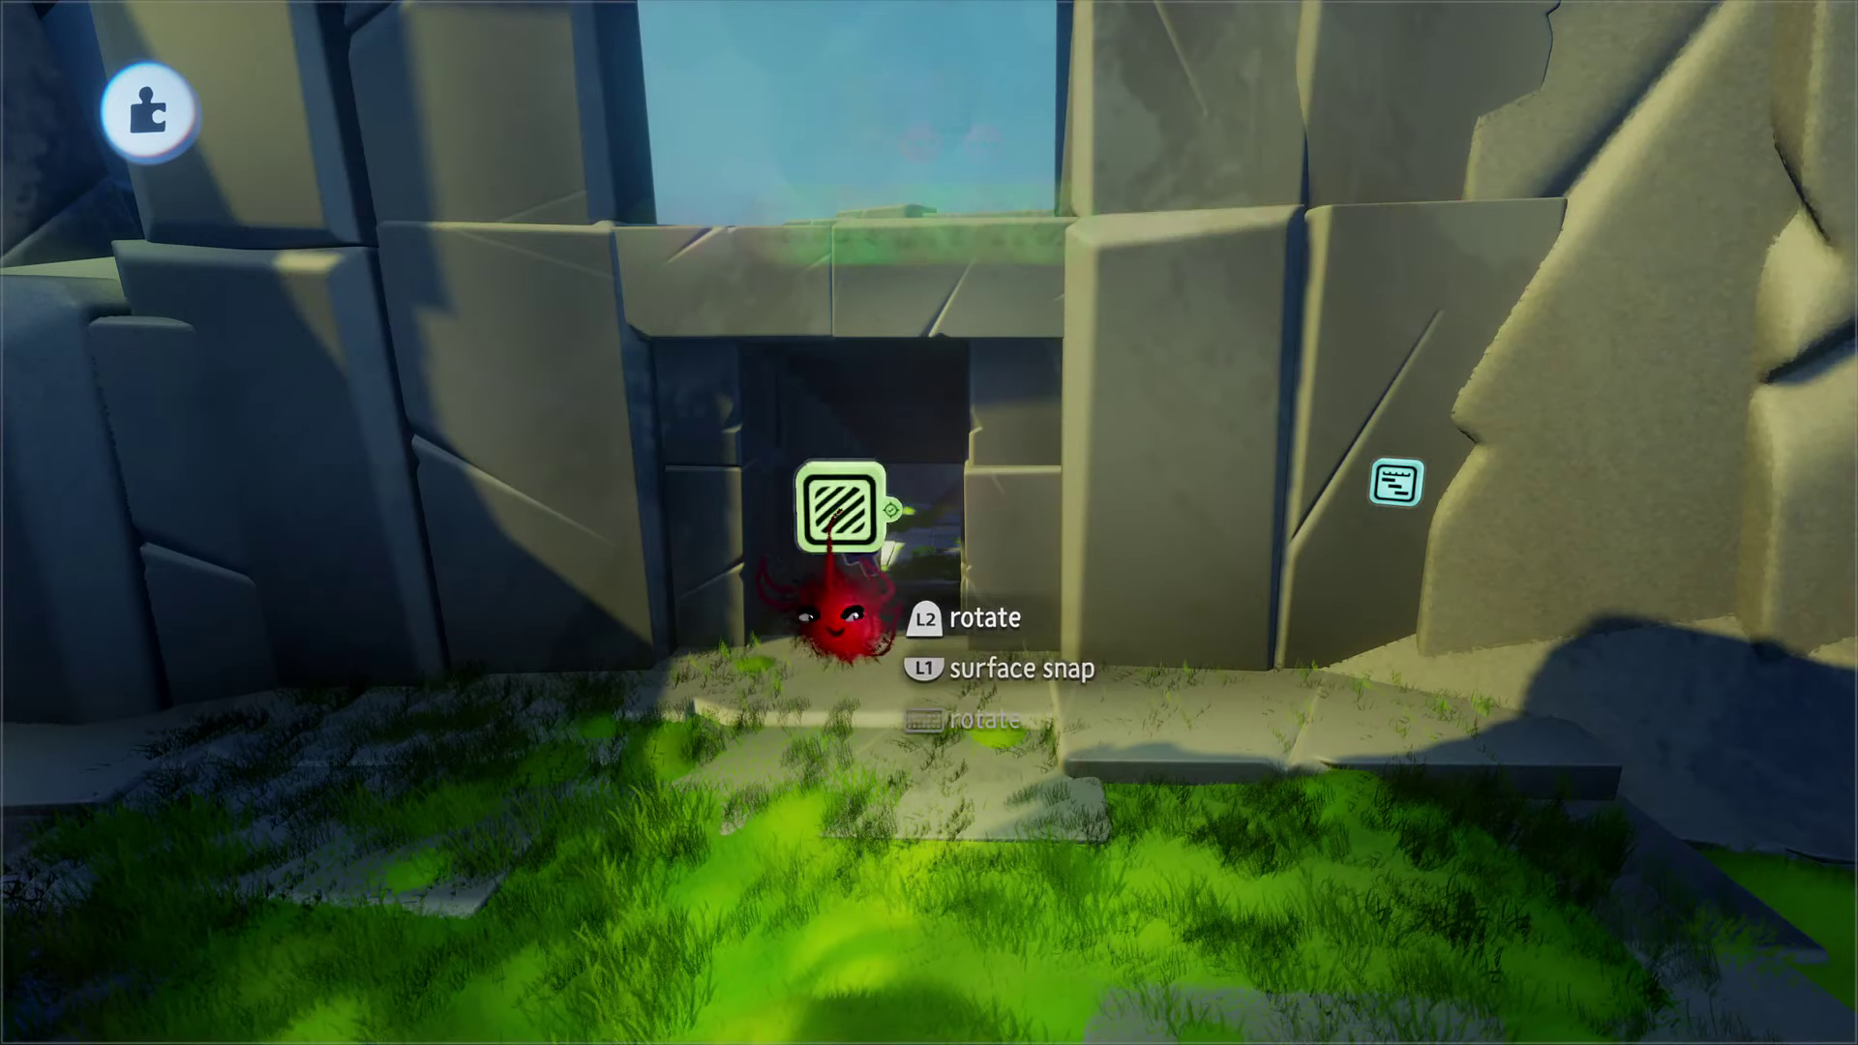
scroll(854, 528, "up", 5)
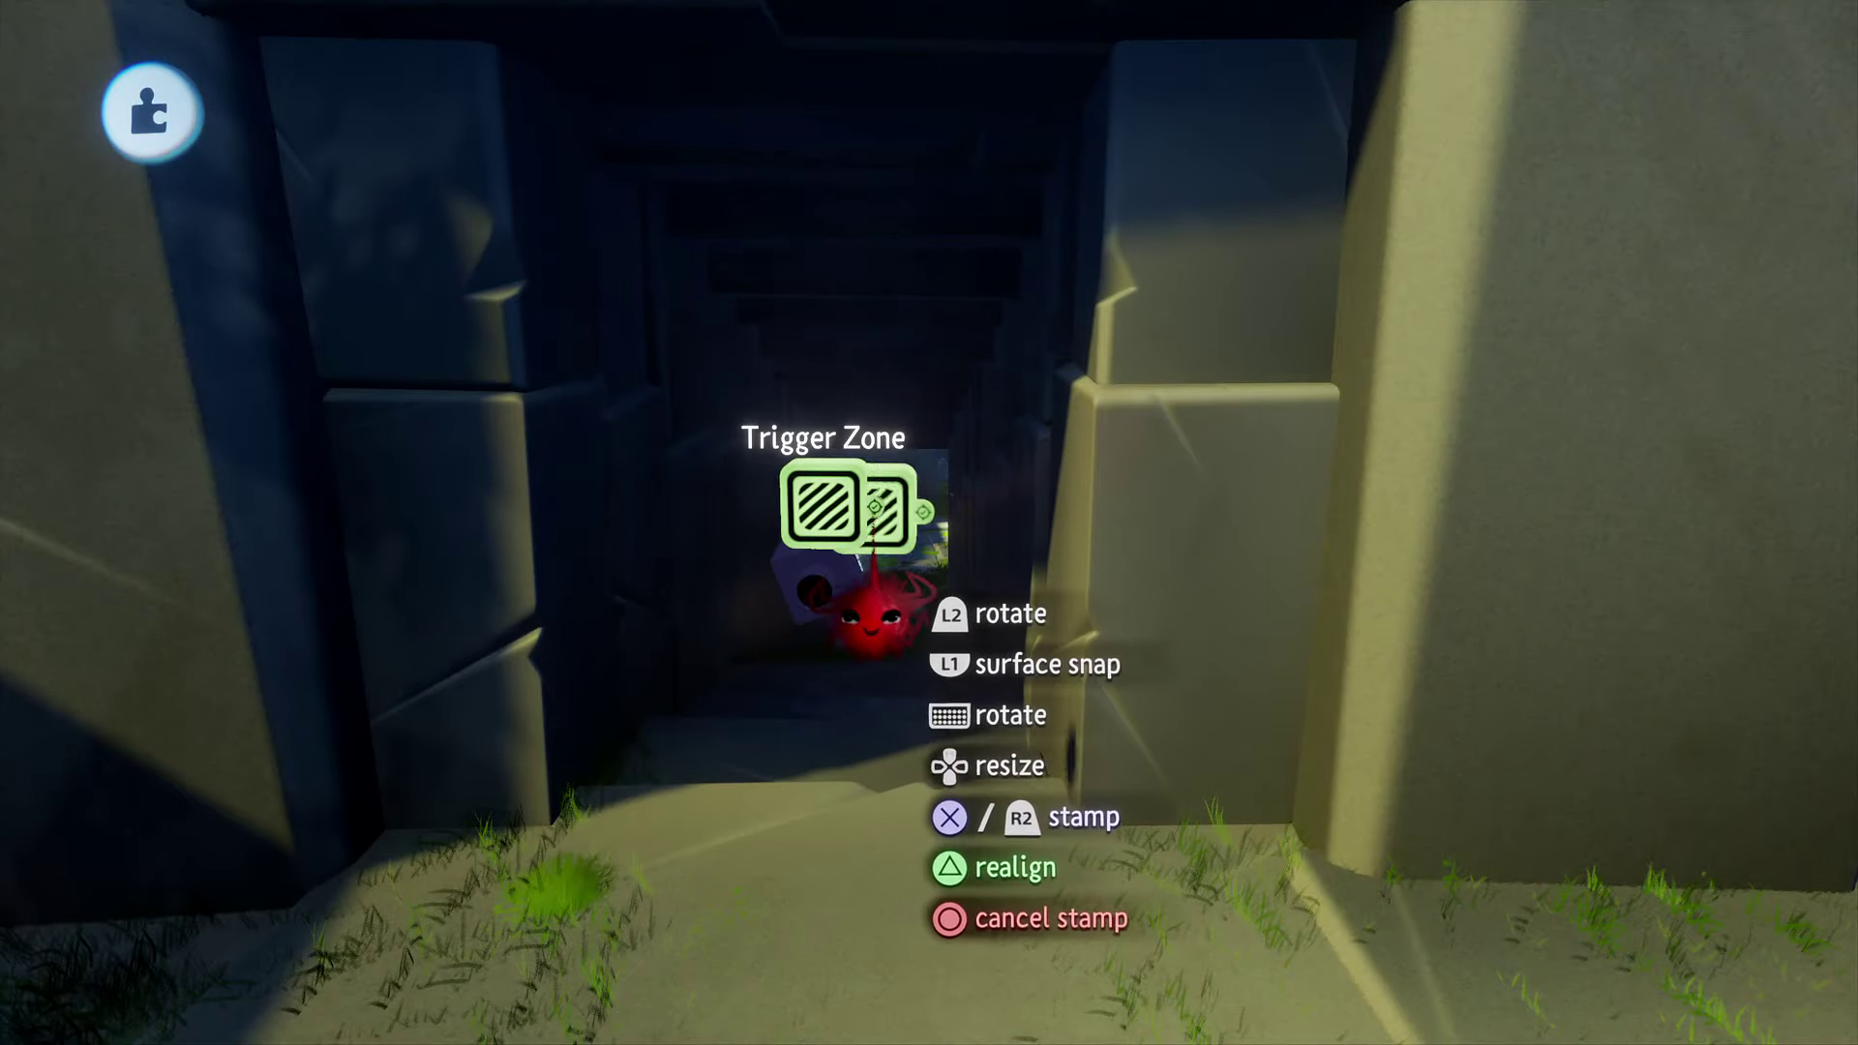
left_click(874, 528)
middle_click_drag(850, 535, 851, 534)
left_click_drag(856, 499, 861, 464)
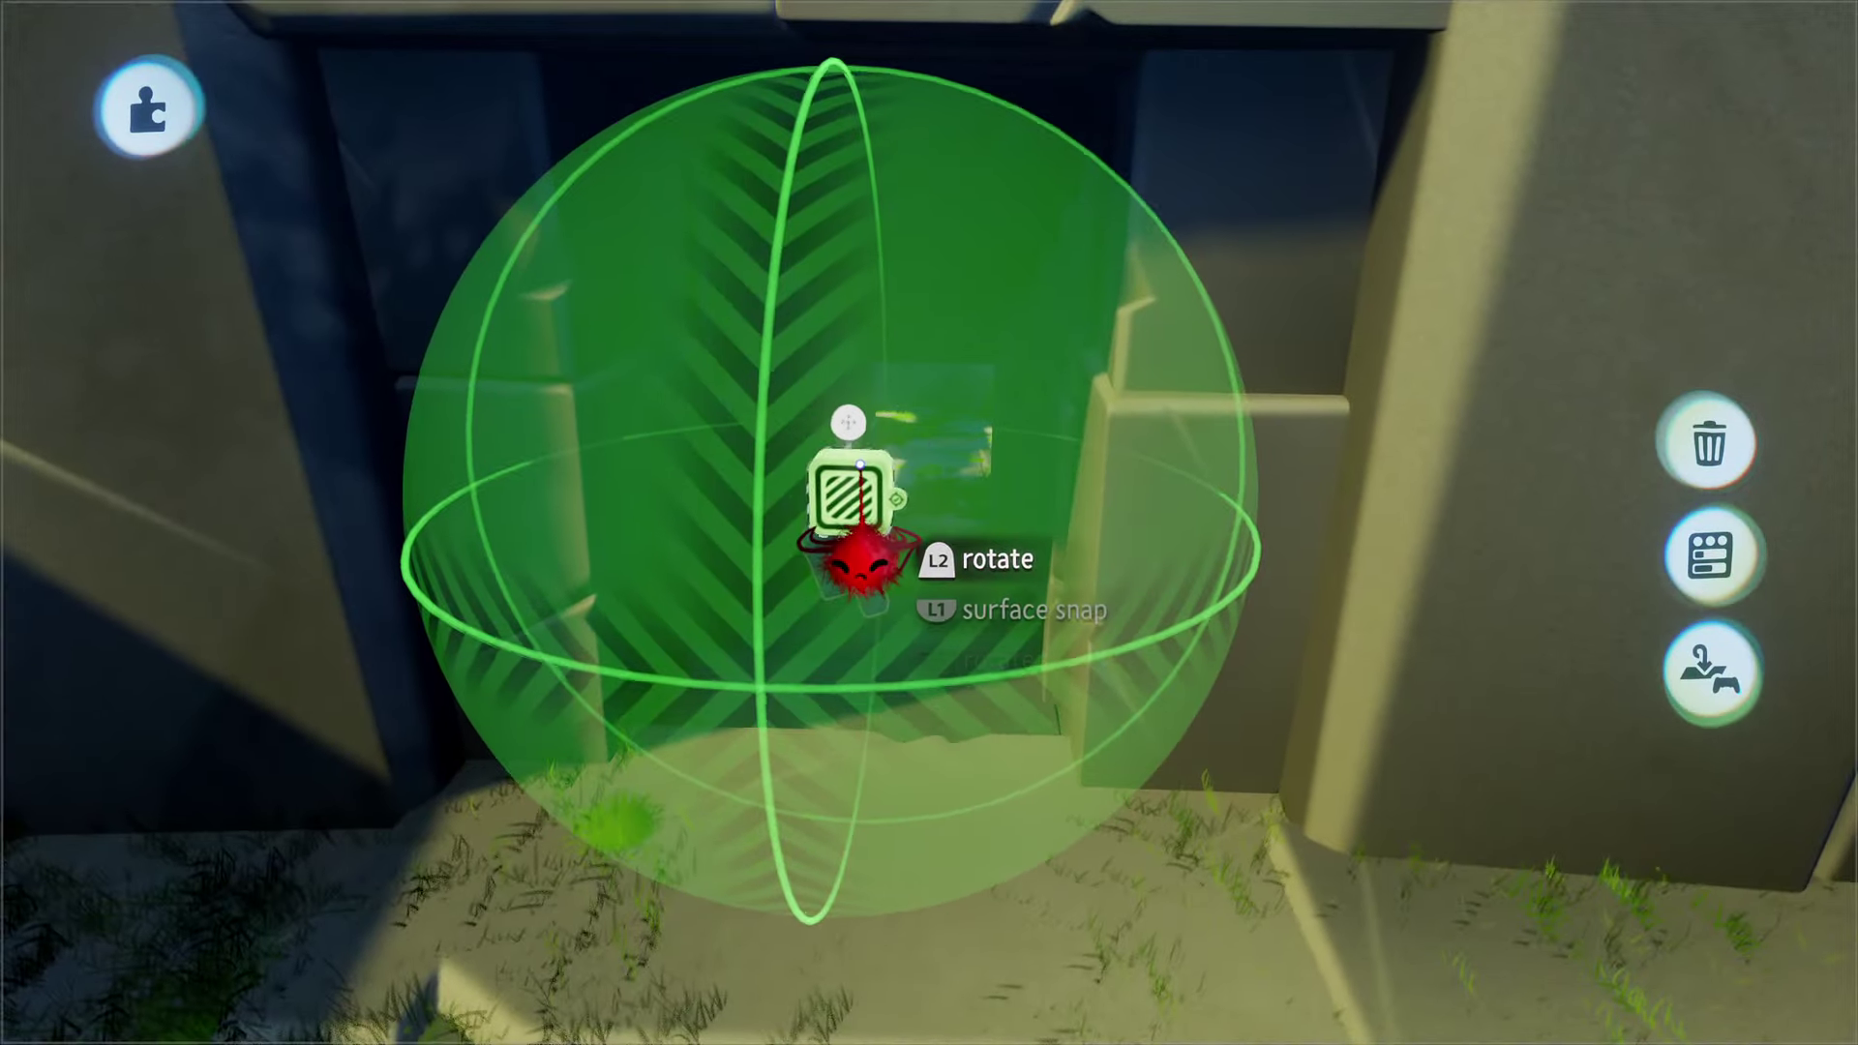
Step: Change the Trigger Zone's zone shape to Cube and close its settings
left_click(850, 611)
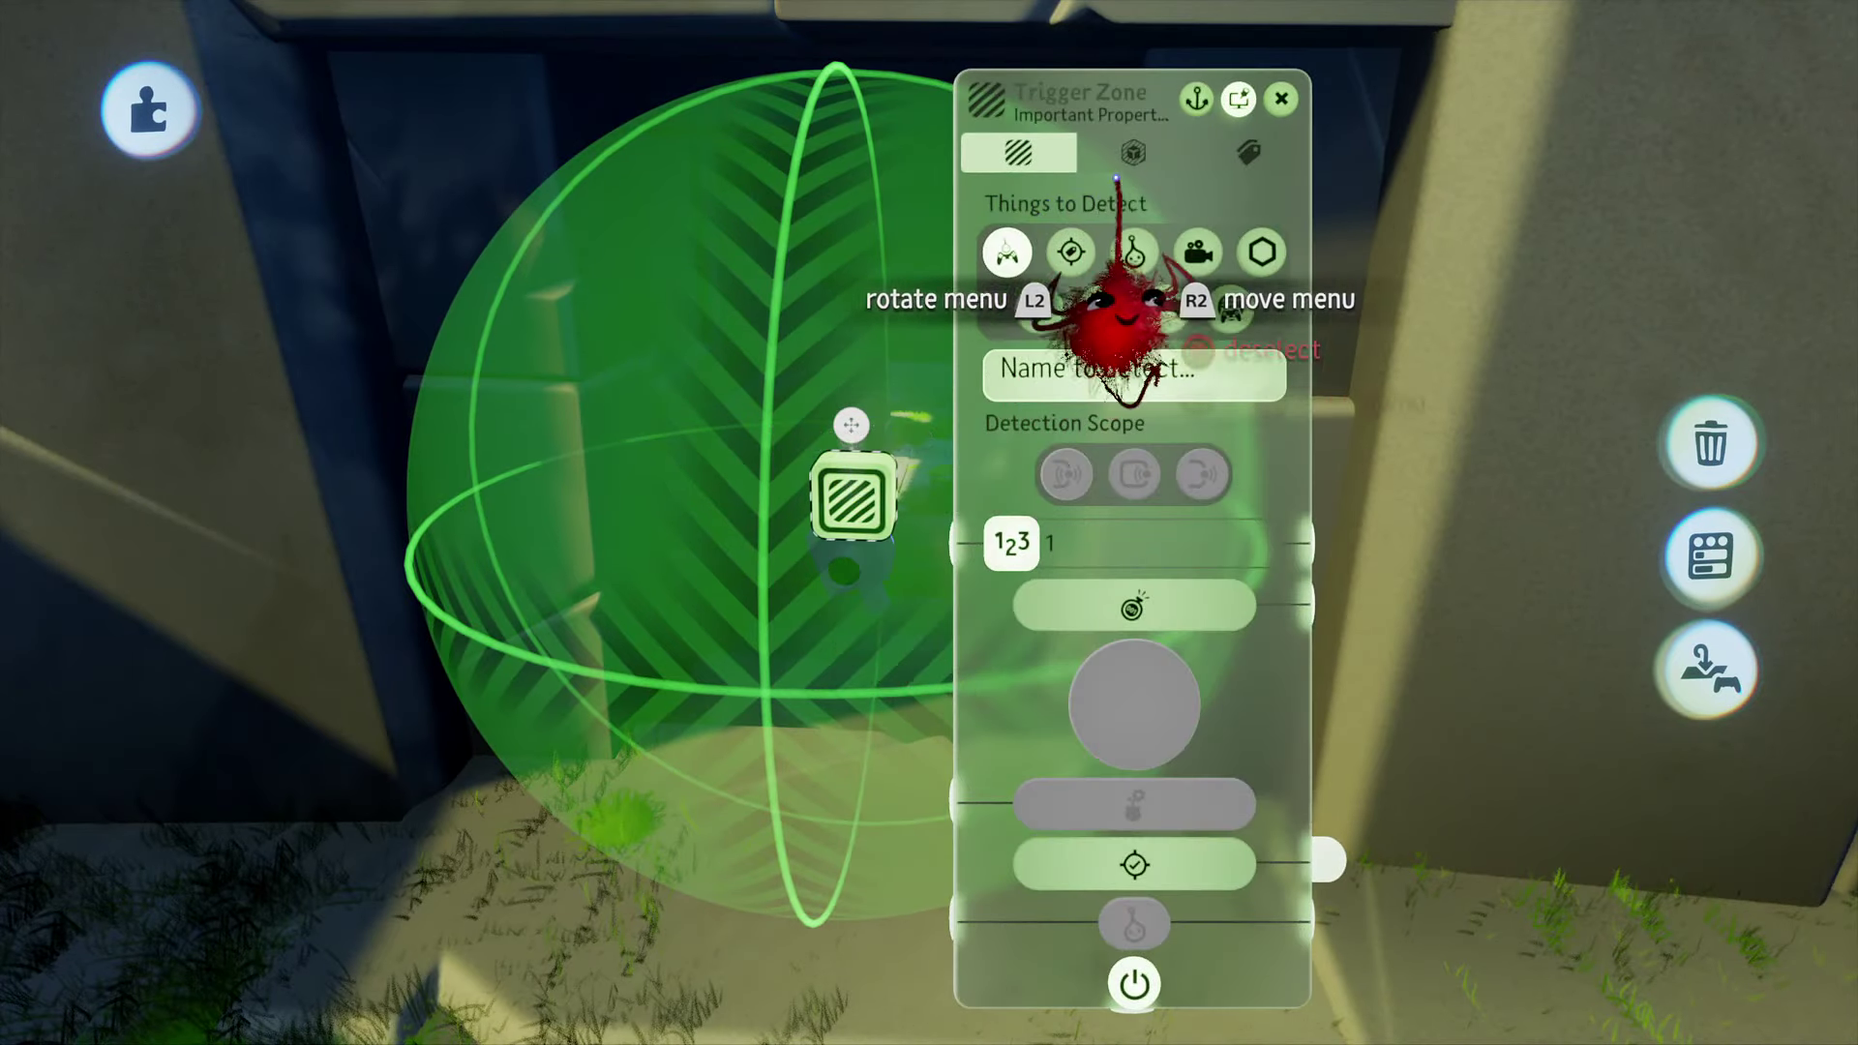
left_click(1136, 150)
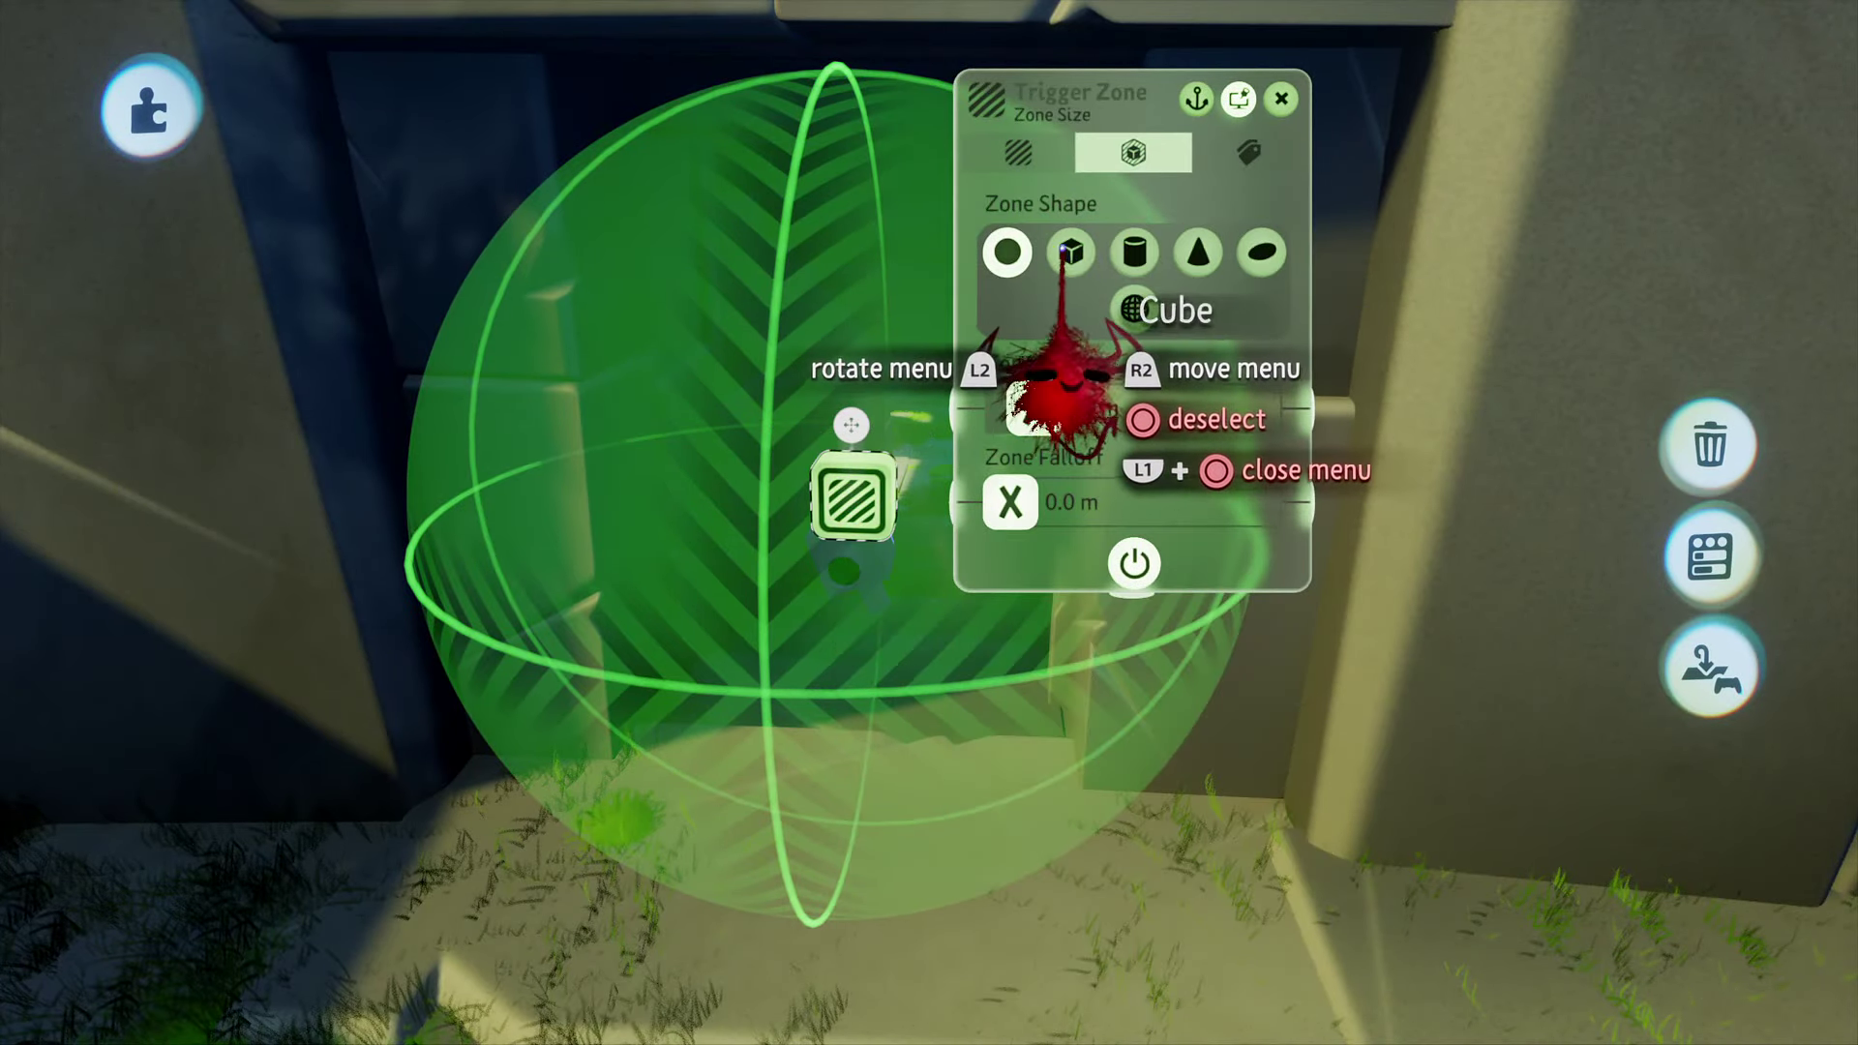
left_click(1068, 253)
key("Escape")
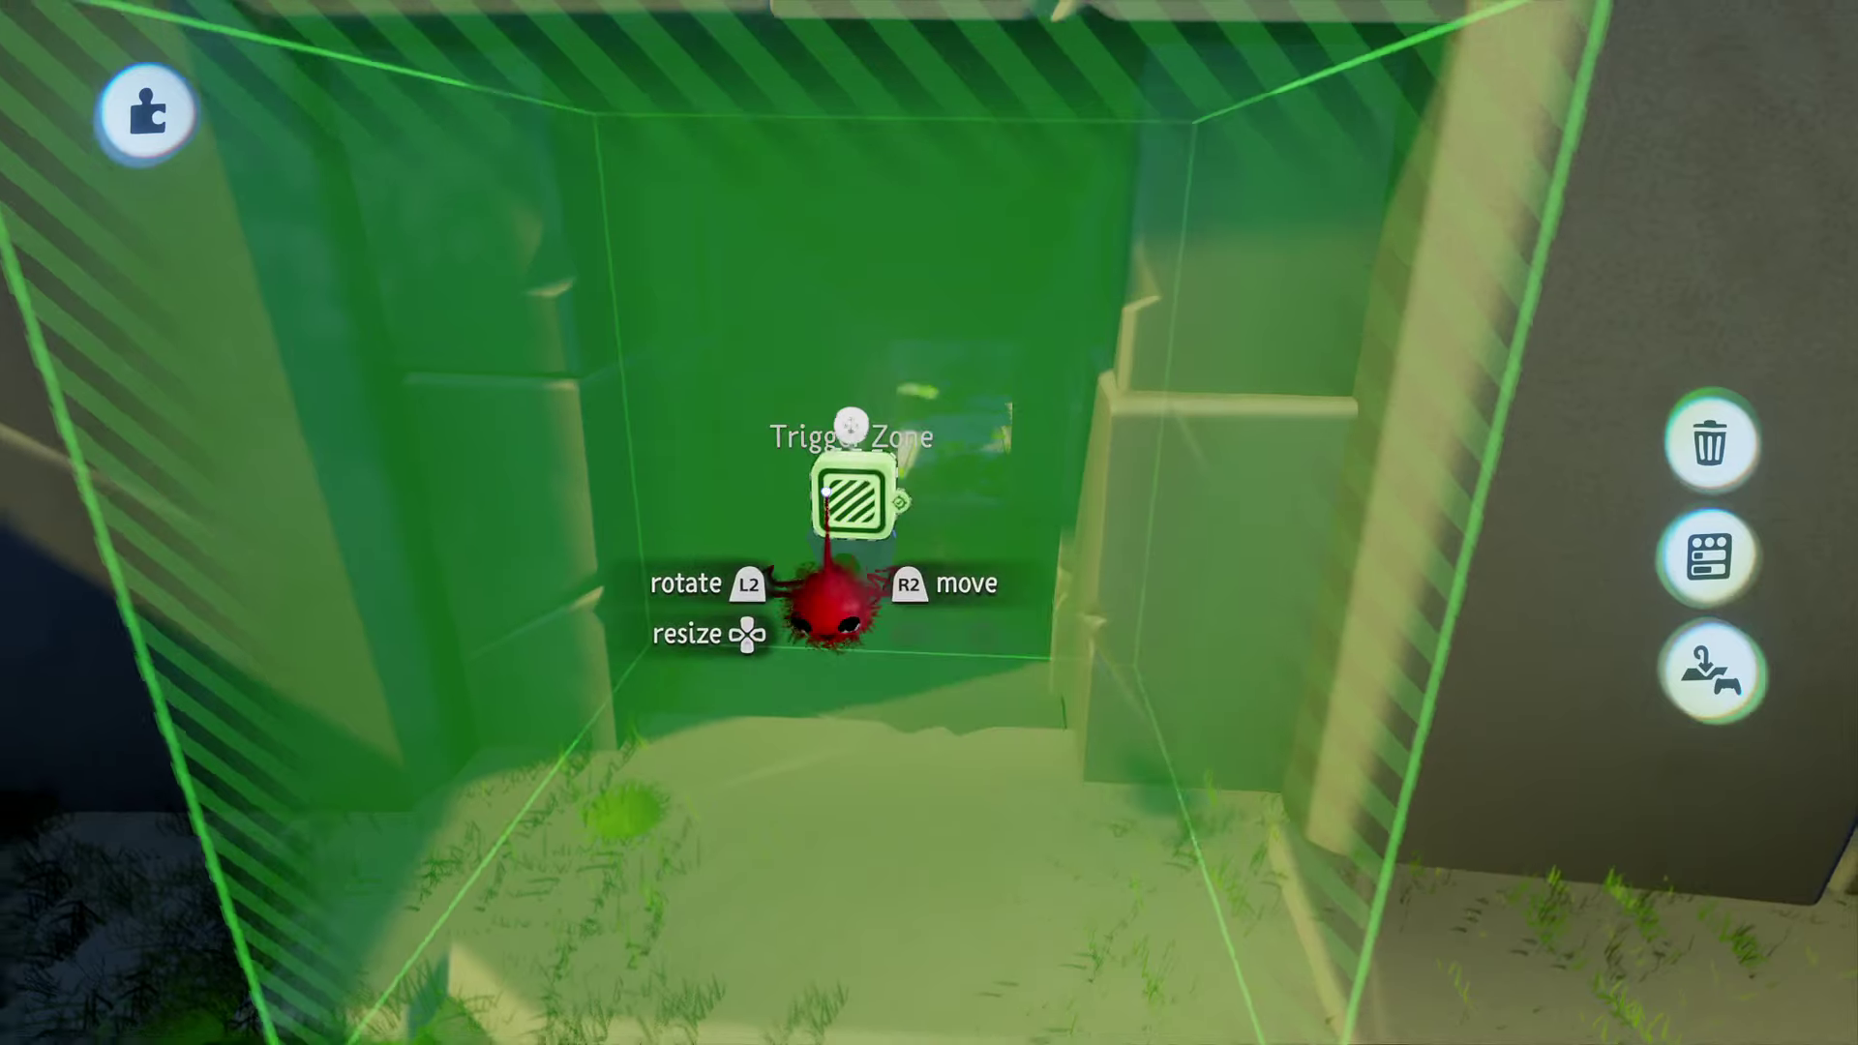
Step: Adjust and reposition the cube-shaped trigger zone so it covers the doorway opening, and deselect it
scroll(829, 494, "down", 3)
middle_click_drag(825, 513, 848, 513)
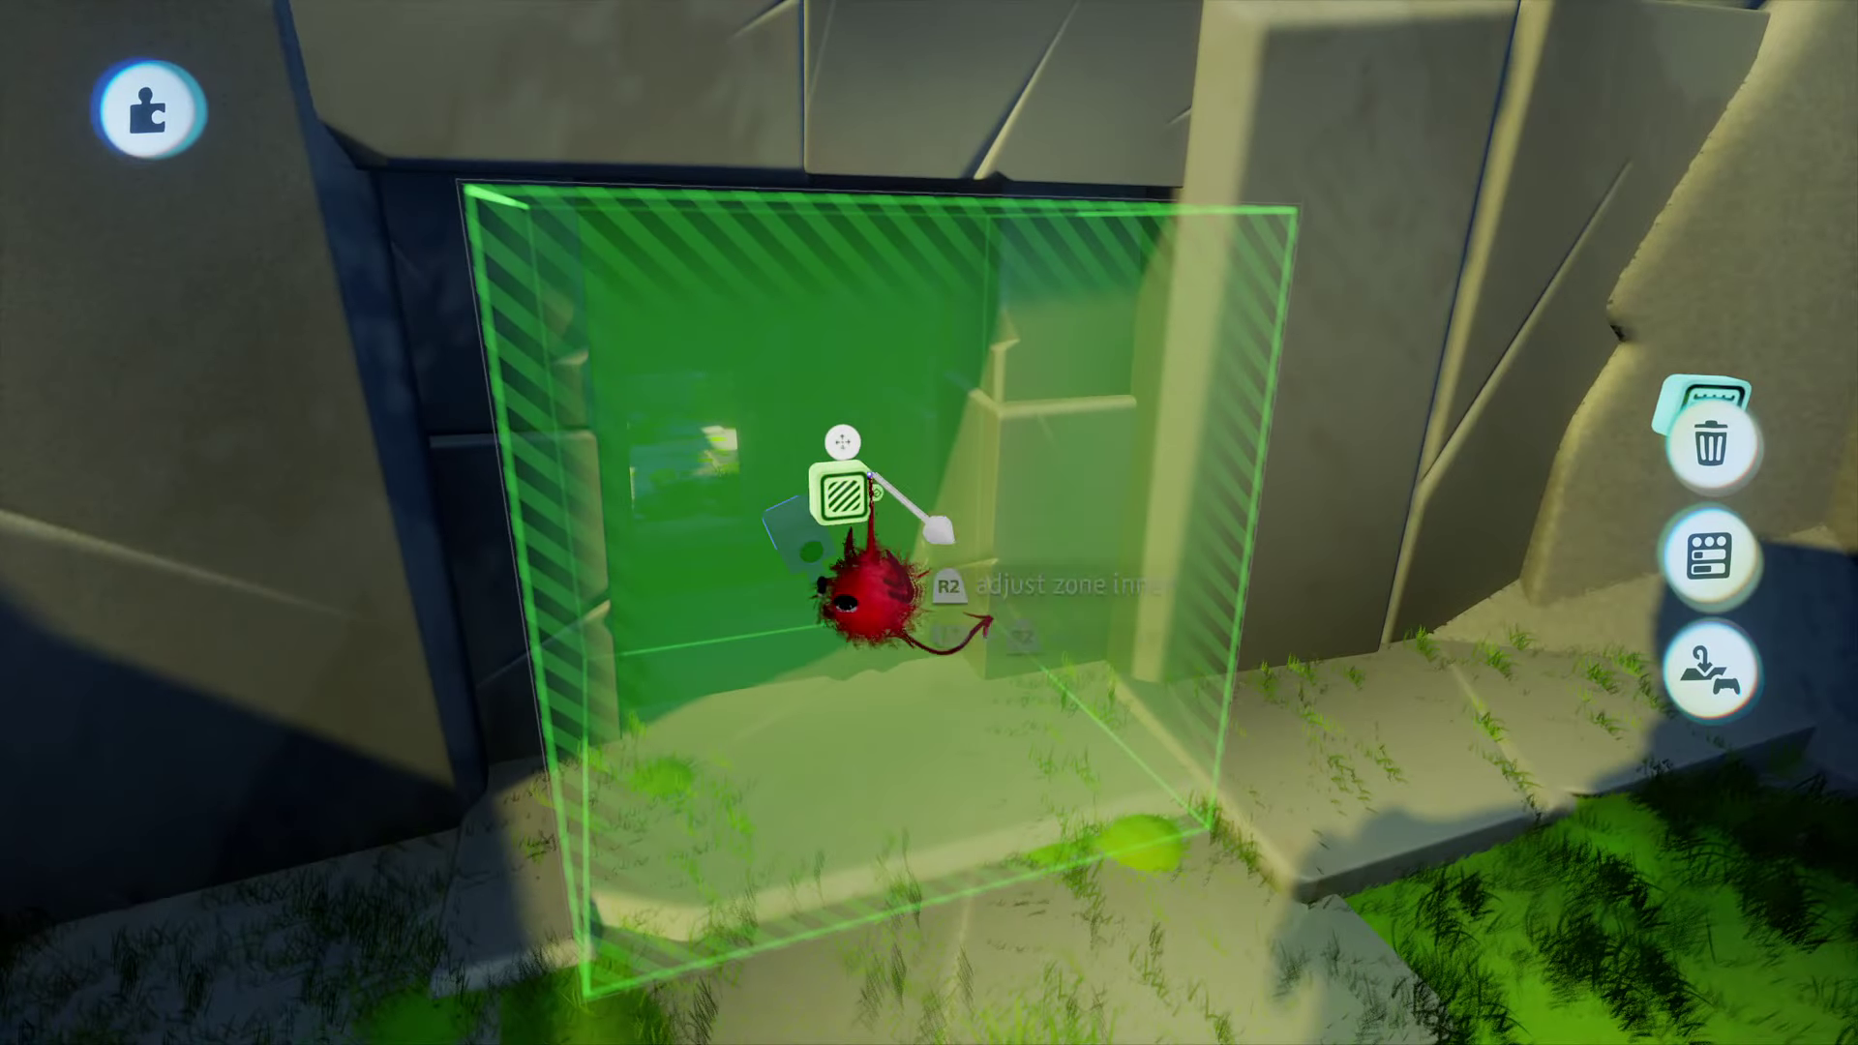
left_click_drag(871, 476, 845, 518)
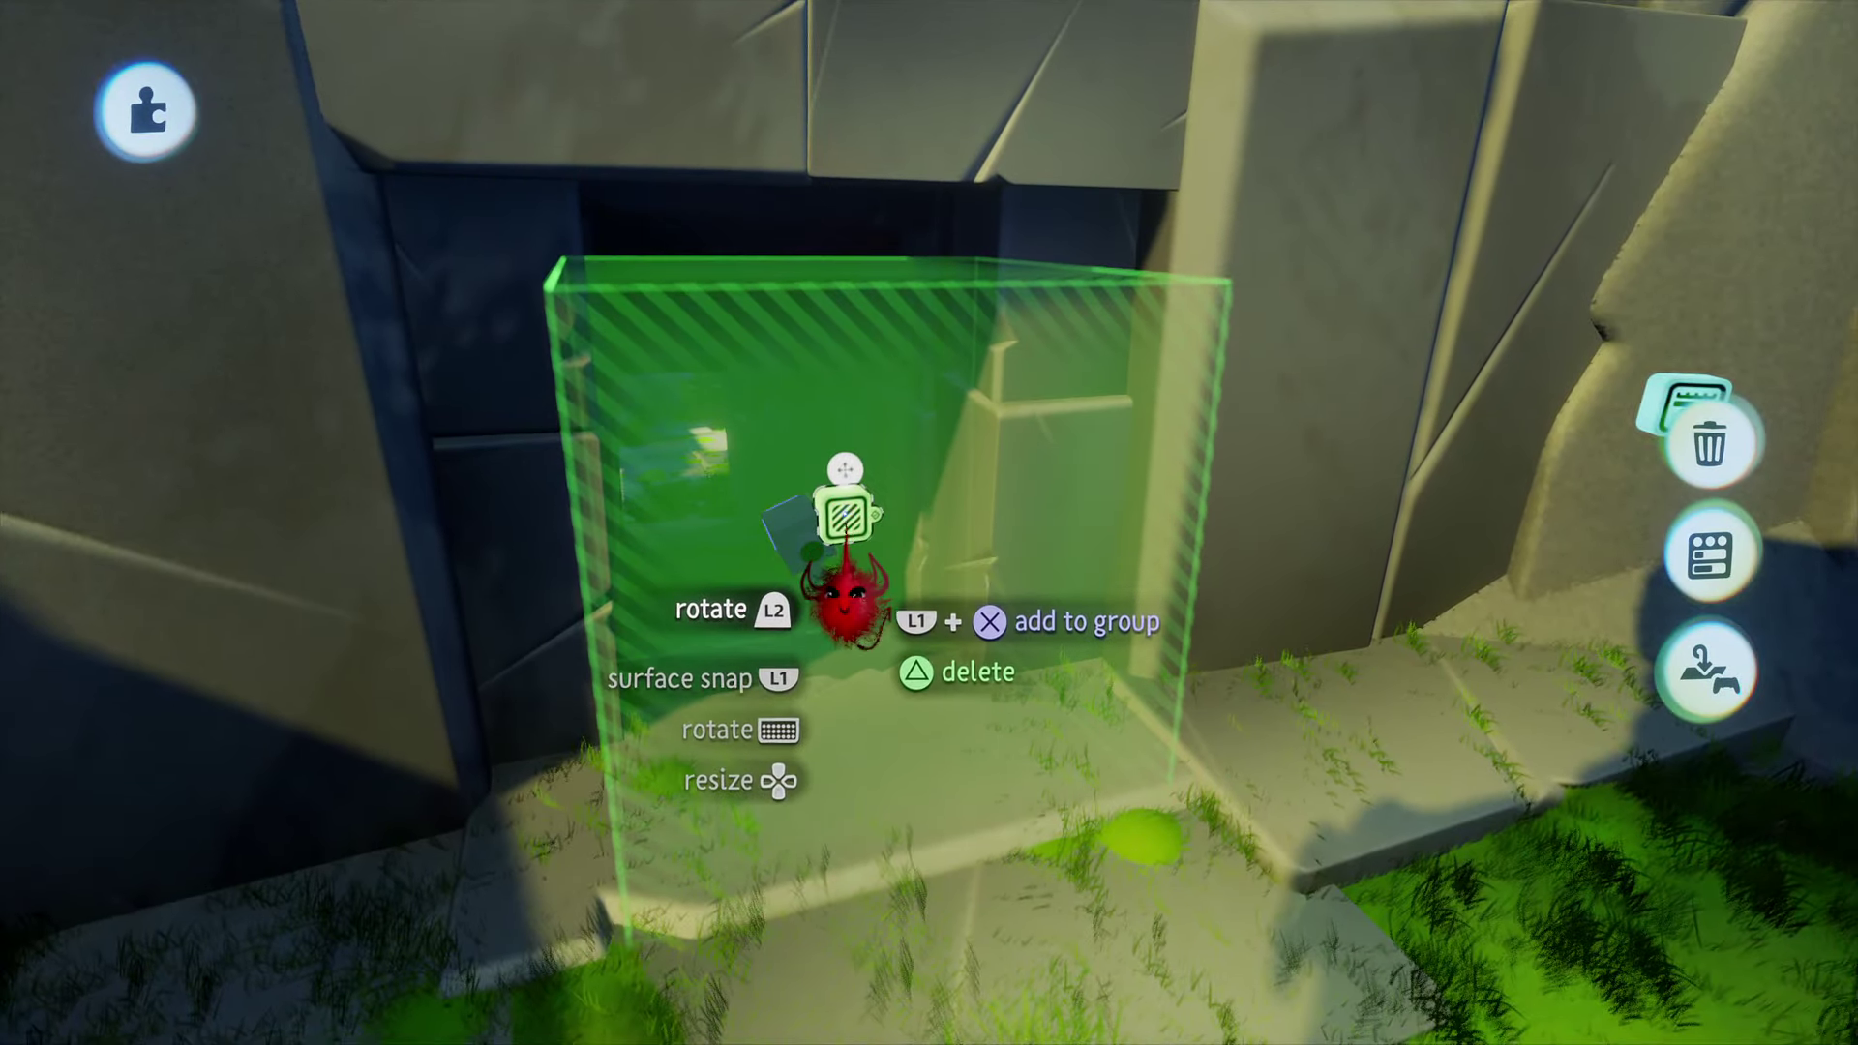
scroll(845, 519, "down", 3)
key("Escape")
scroll(984, 596, "down", 2)
scroll(967, 601, "up", 3)
Step: Place a Counter gadget on the wall beside the doorway, between the Trigger Zone and the Timeline
key("Tab")
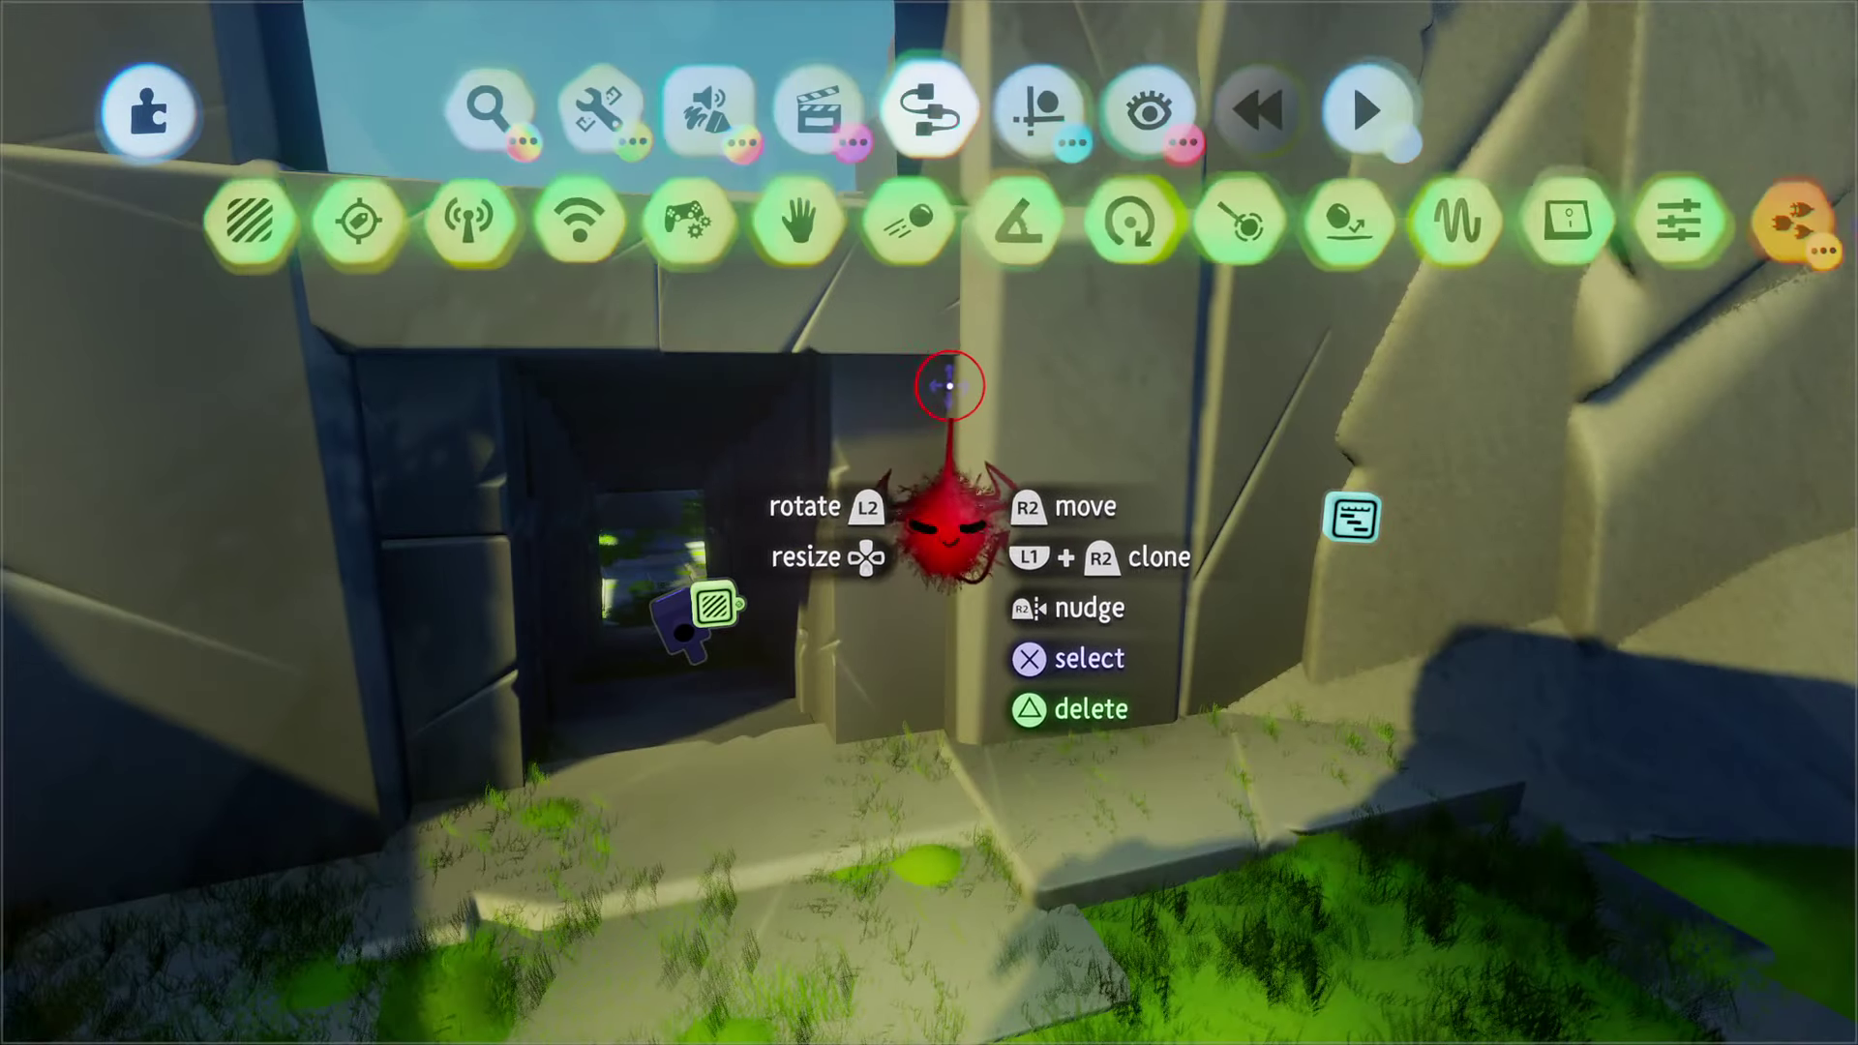
key("Escape")
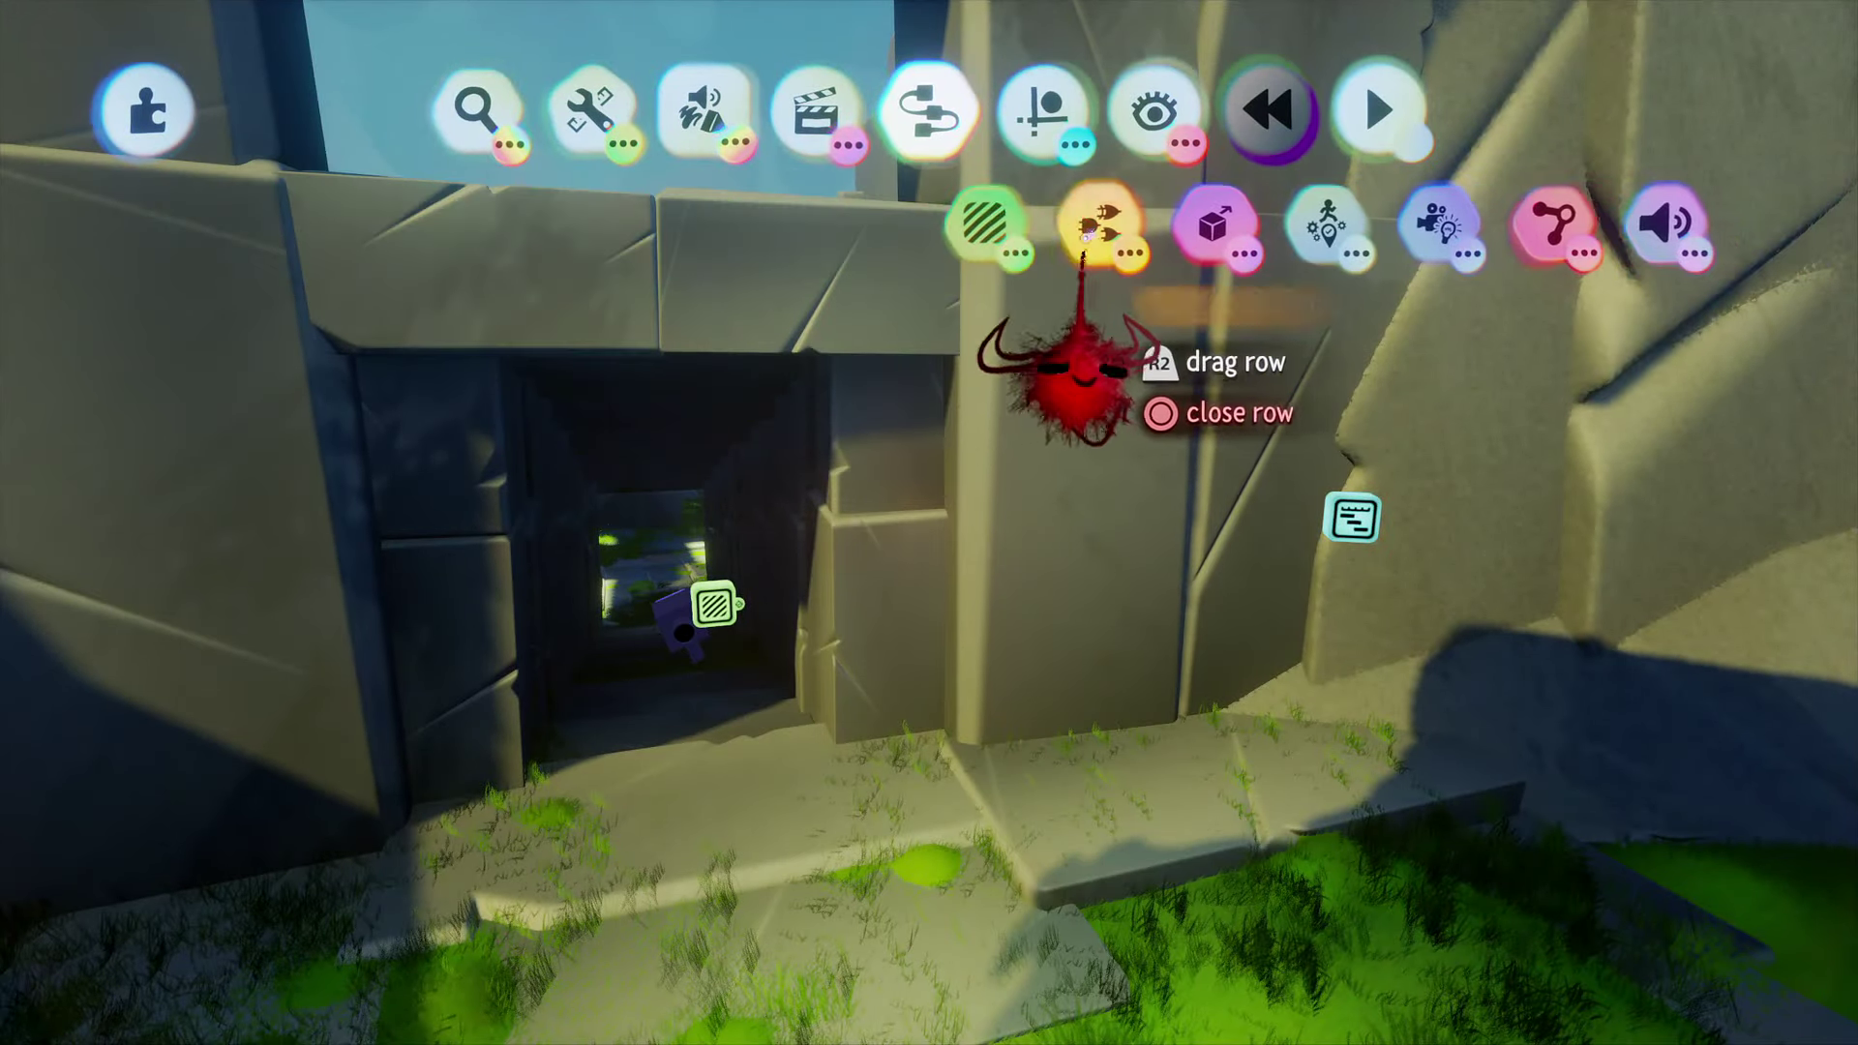
left_click(1103, 232)
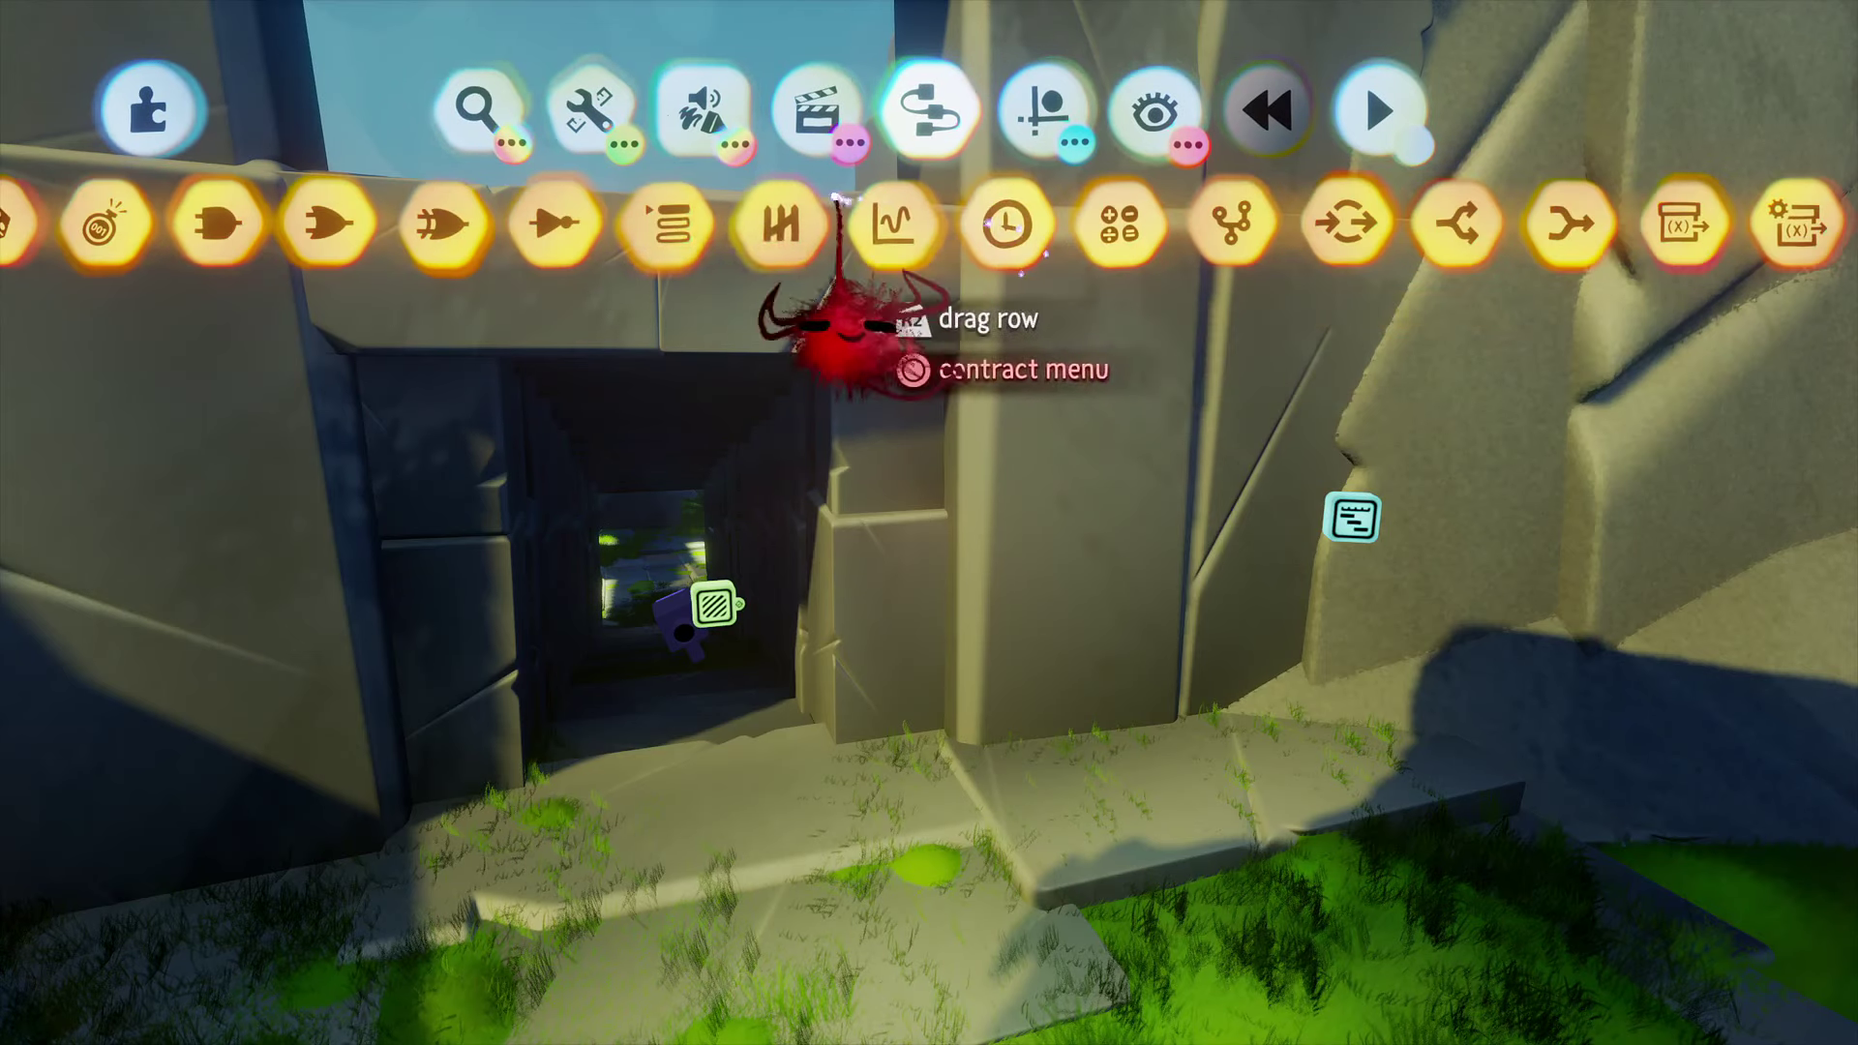
left_click_drag(557, 247, 750, 252)
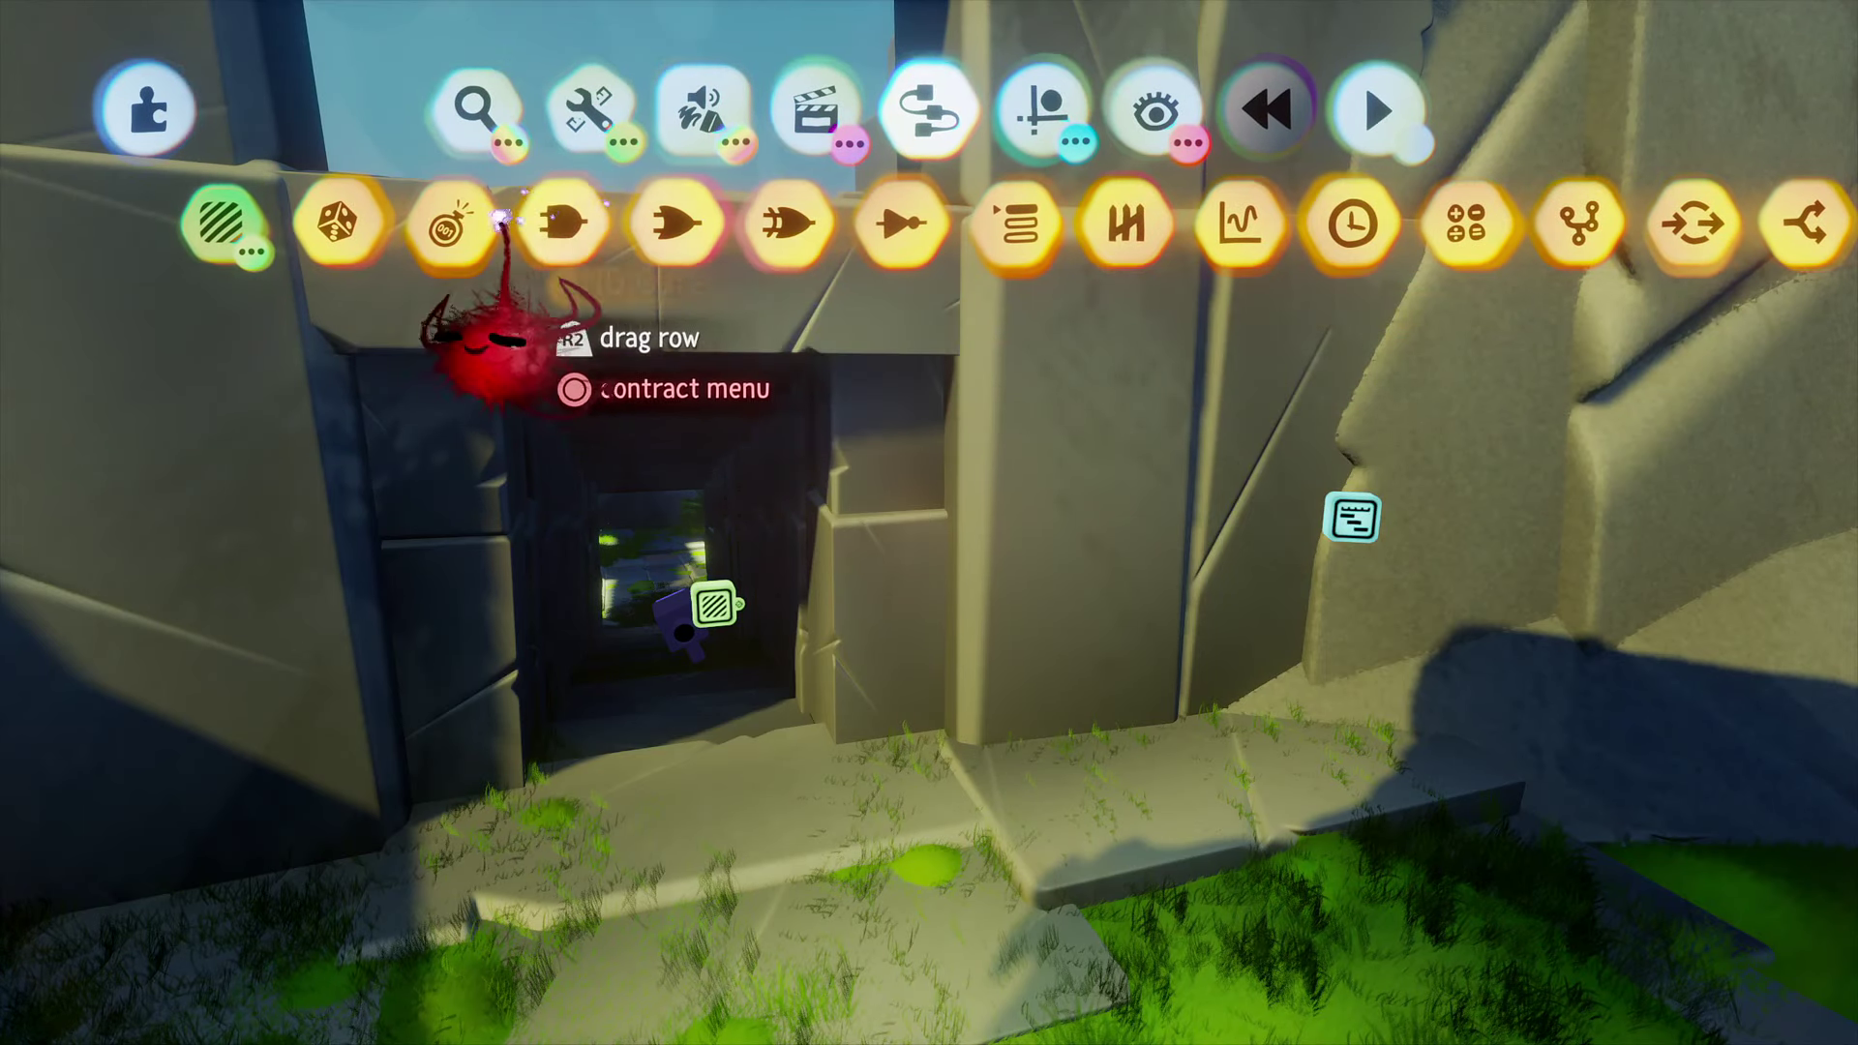
left_click(443, 232)
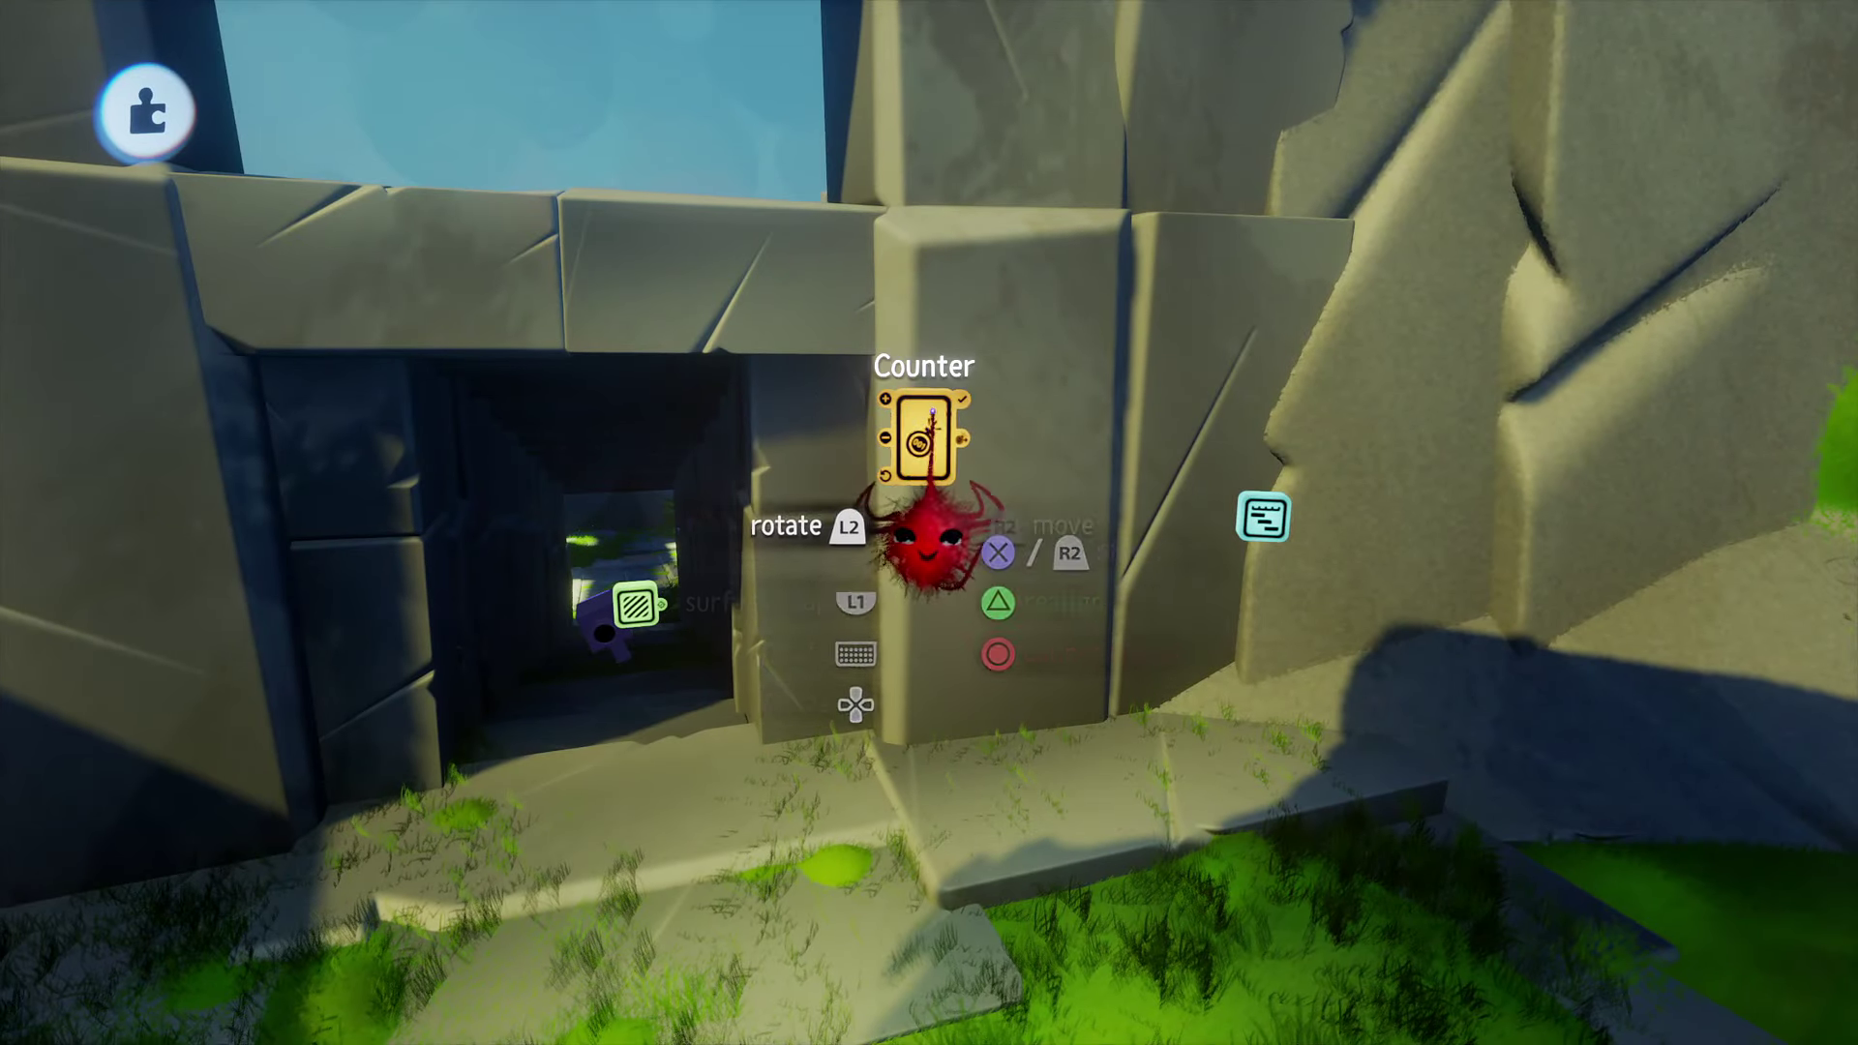
left_click(929, 537)
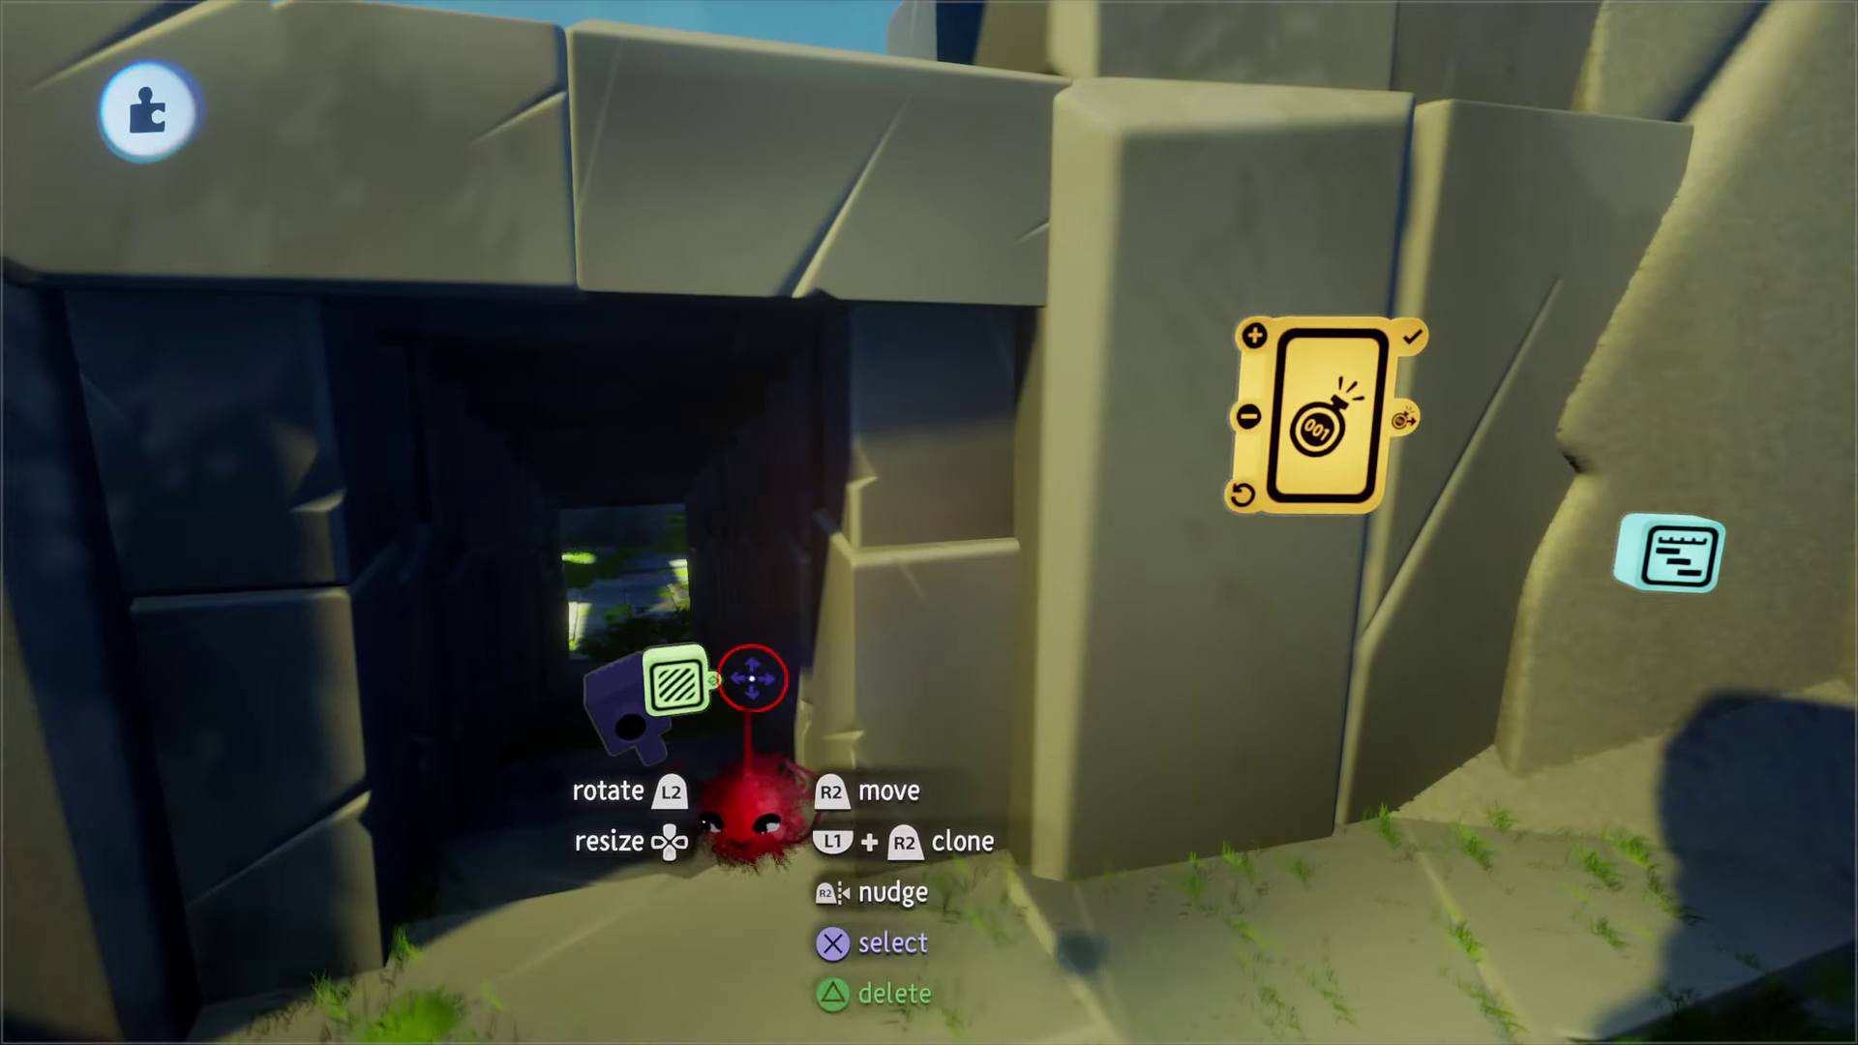
Step: Wire the Trigger Zone's output to the Counter's increase input and check the Counter's target value
left_click(723, 709)
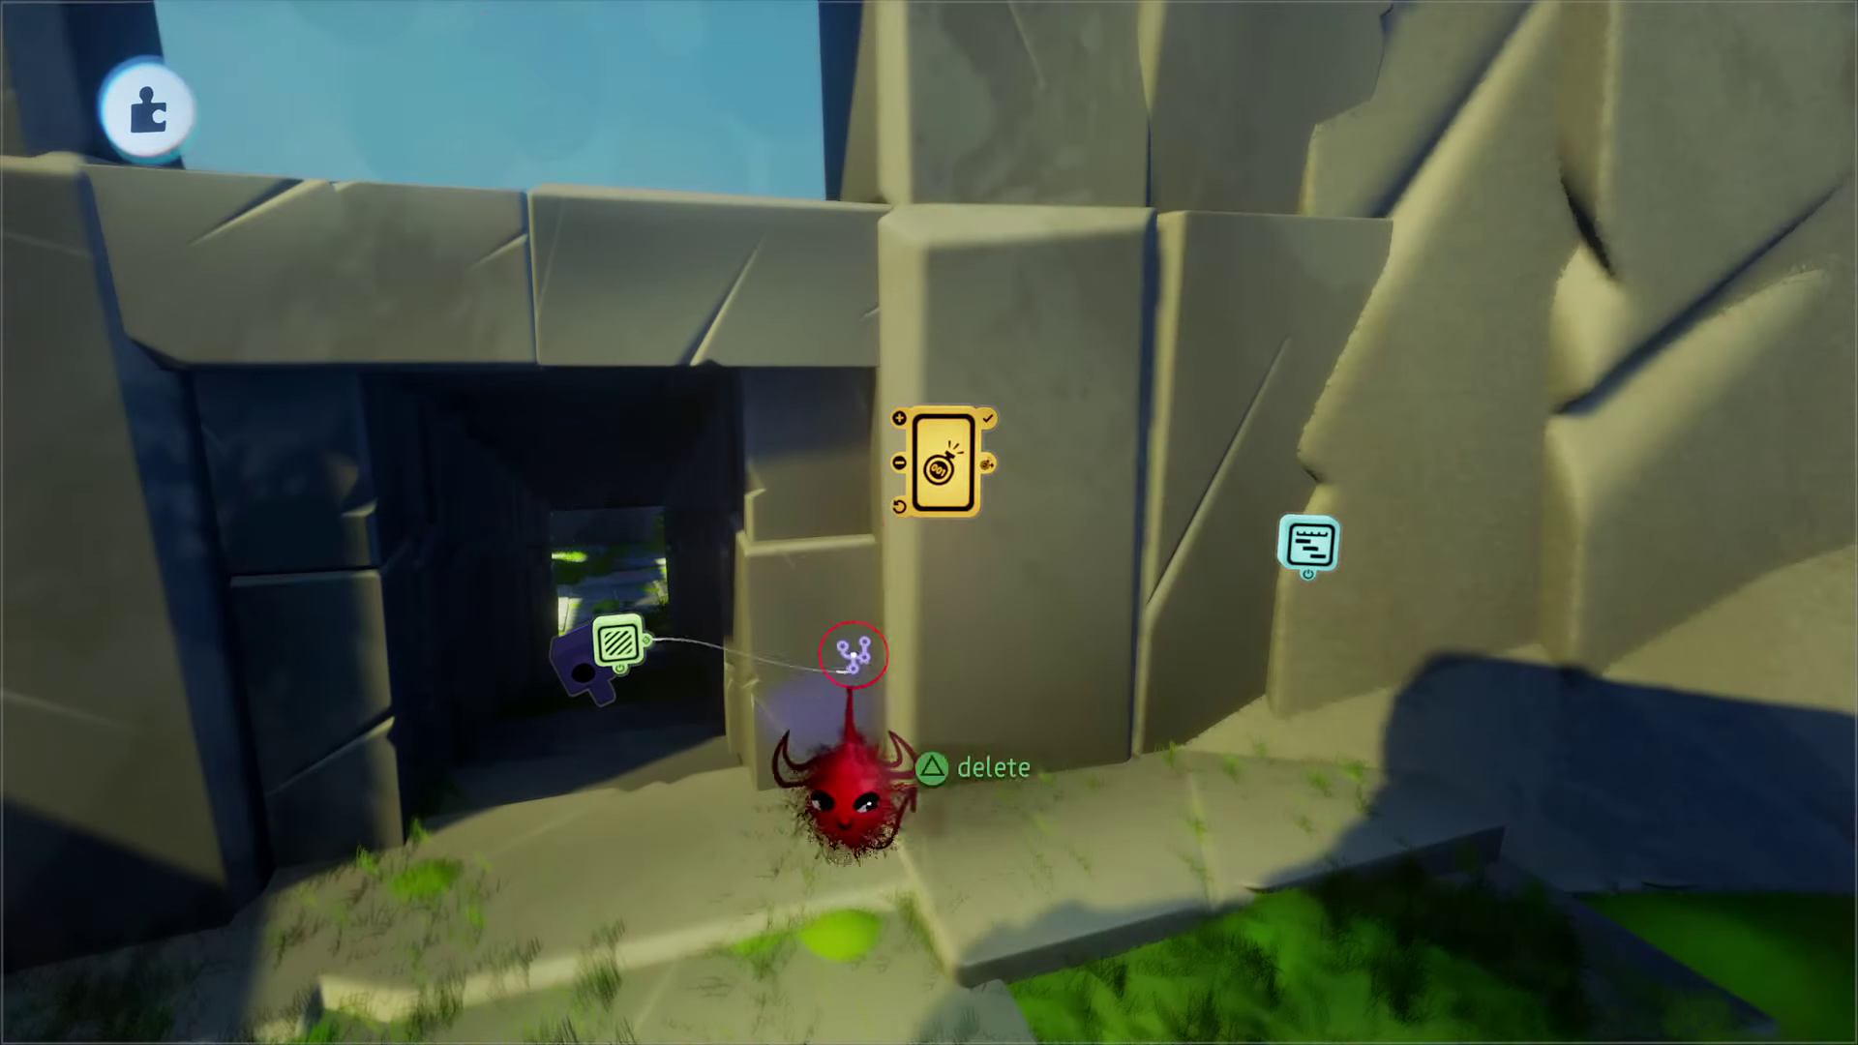
left_click(881, 537)
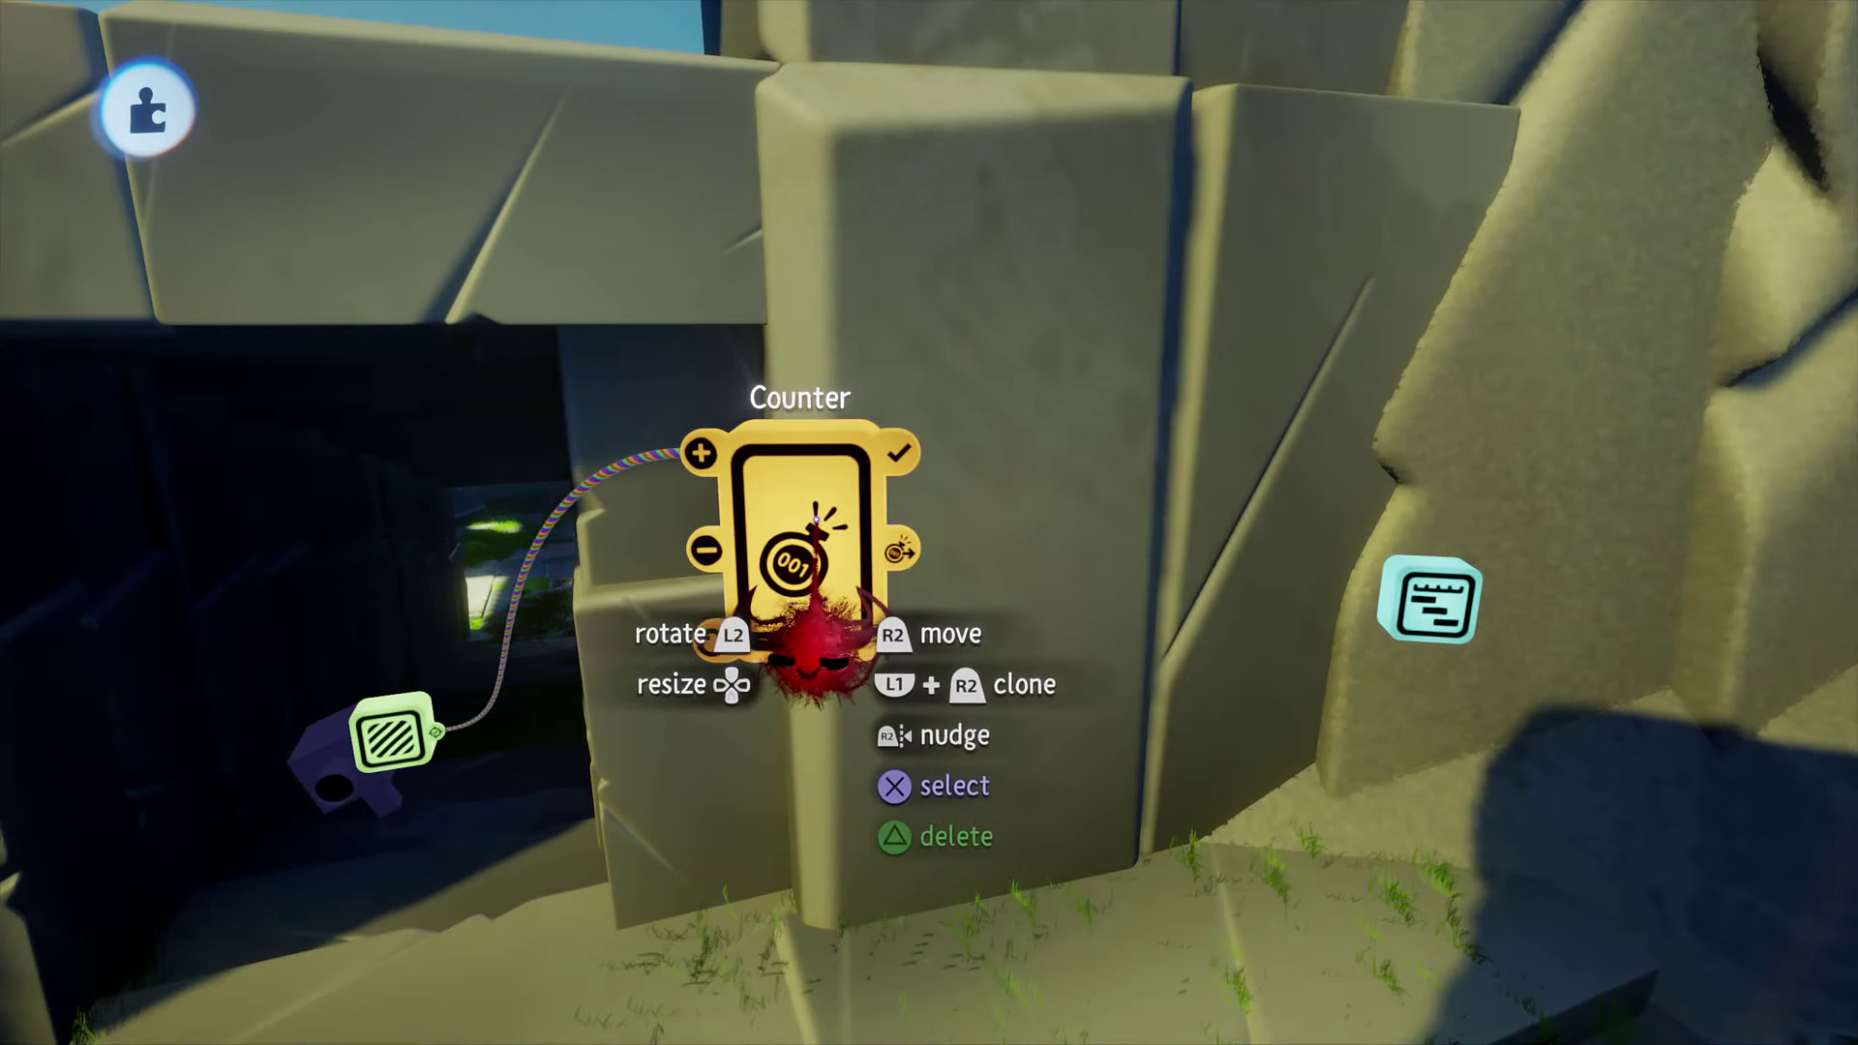
left_click(816, 519)
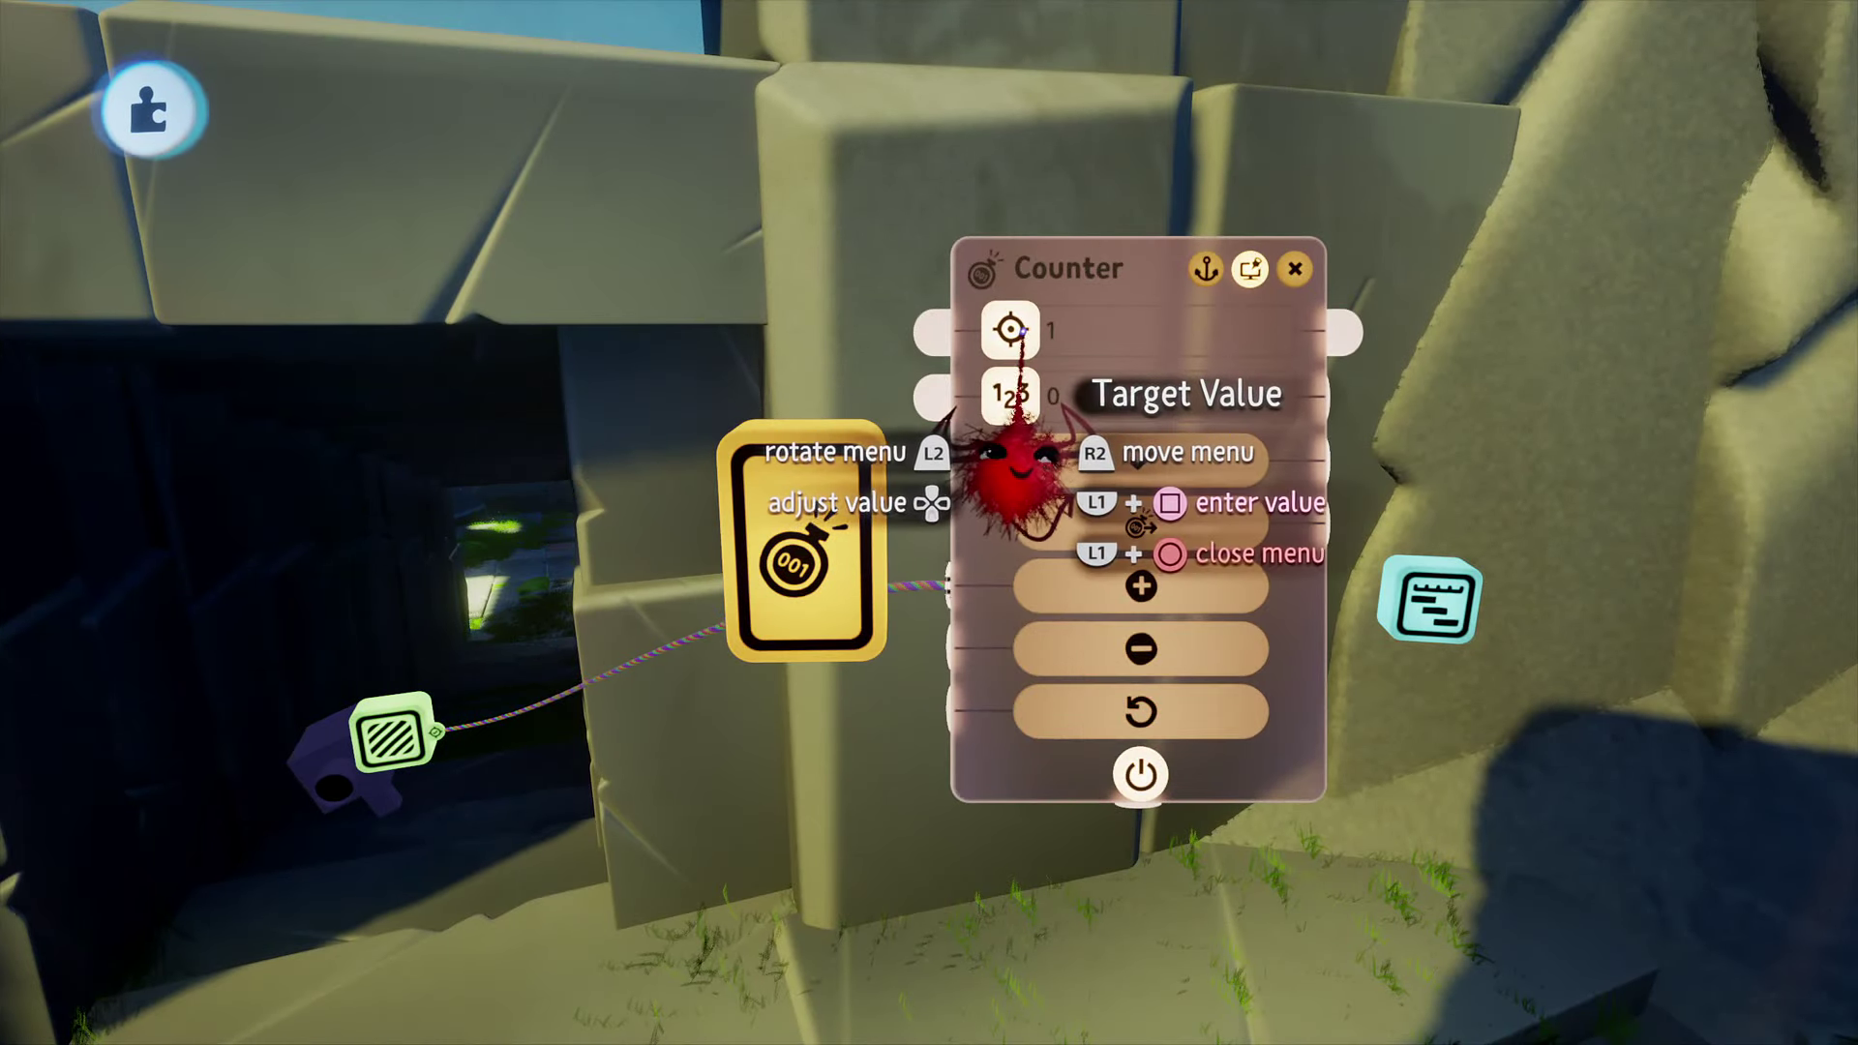
key("Escape")
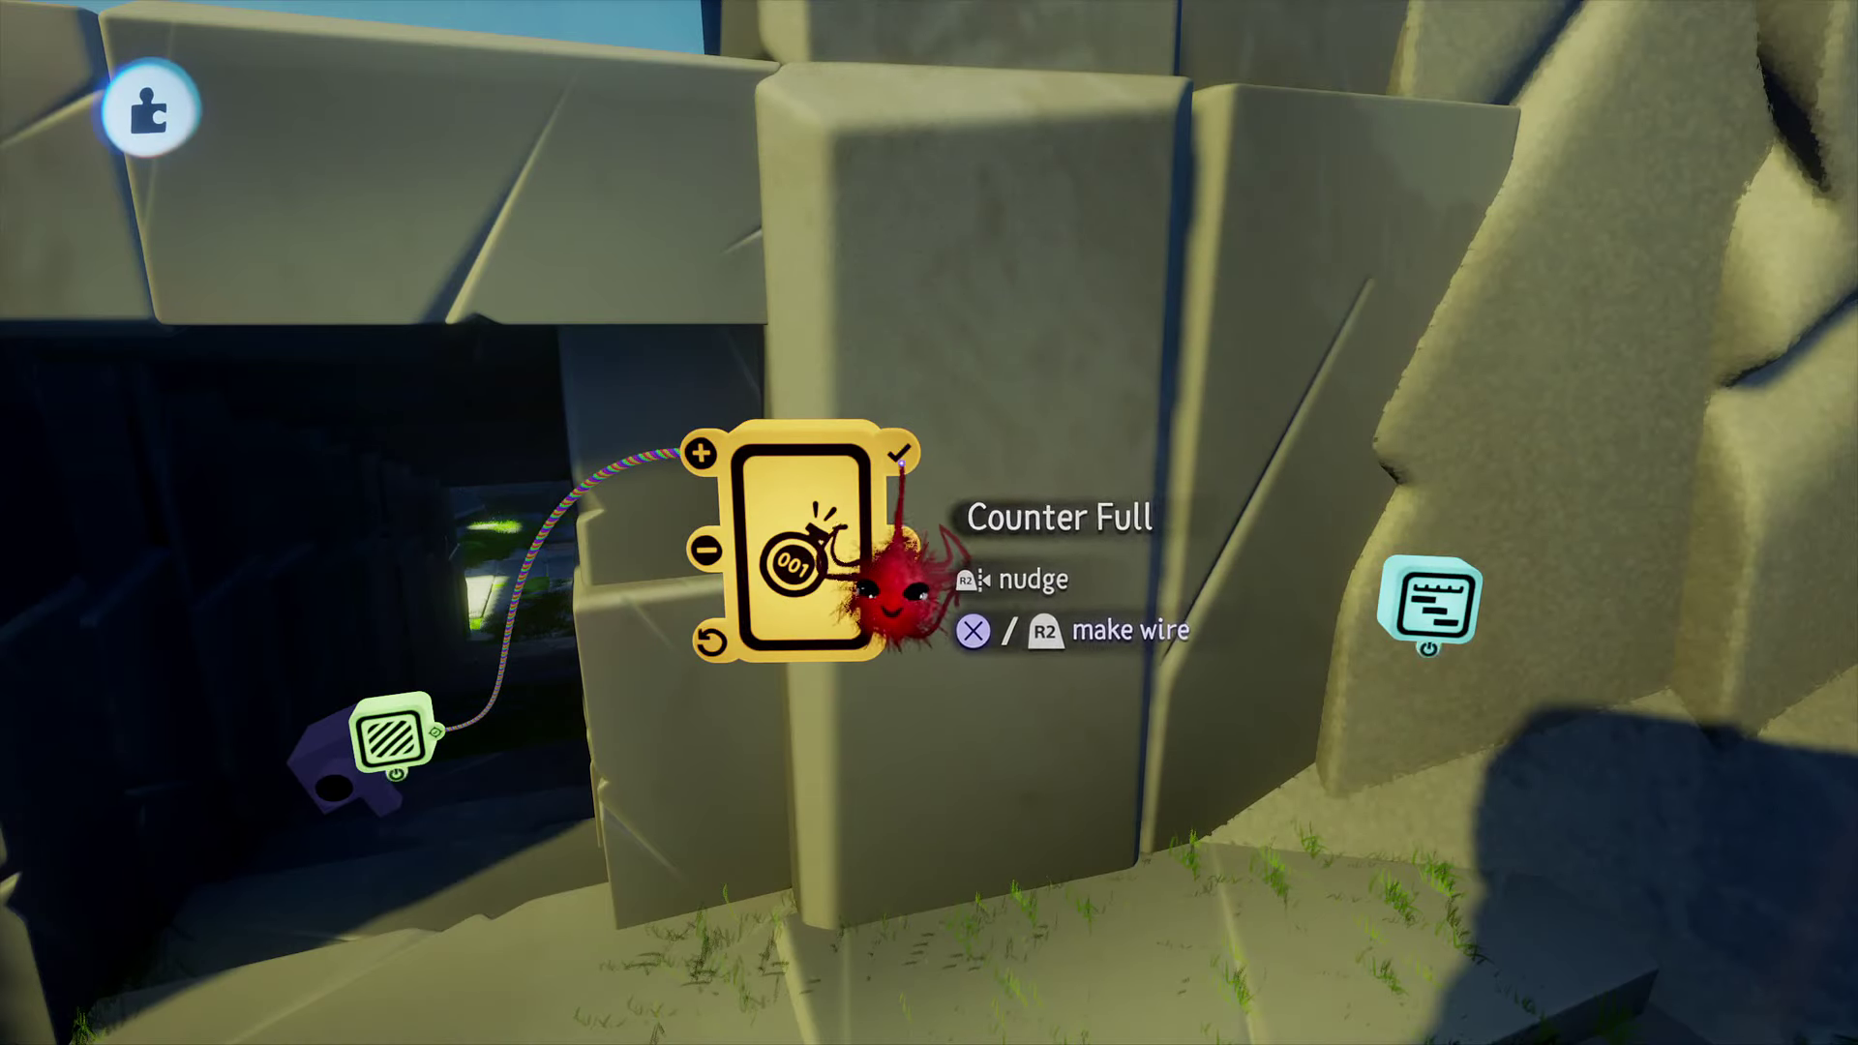
Step: Wire the Counter Full output to the Timeline gadget's Power input
left_click(899, 462)
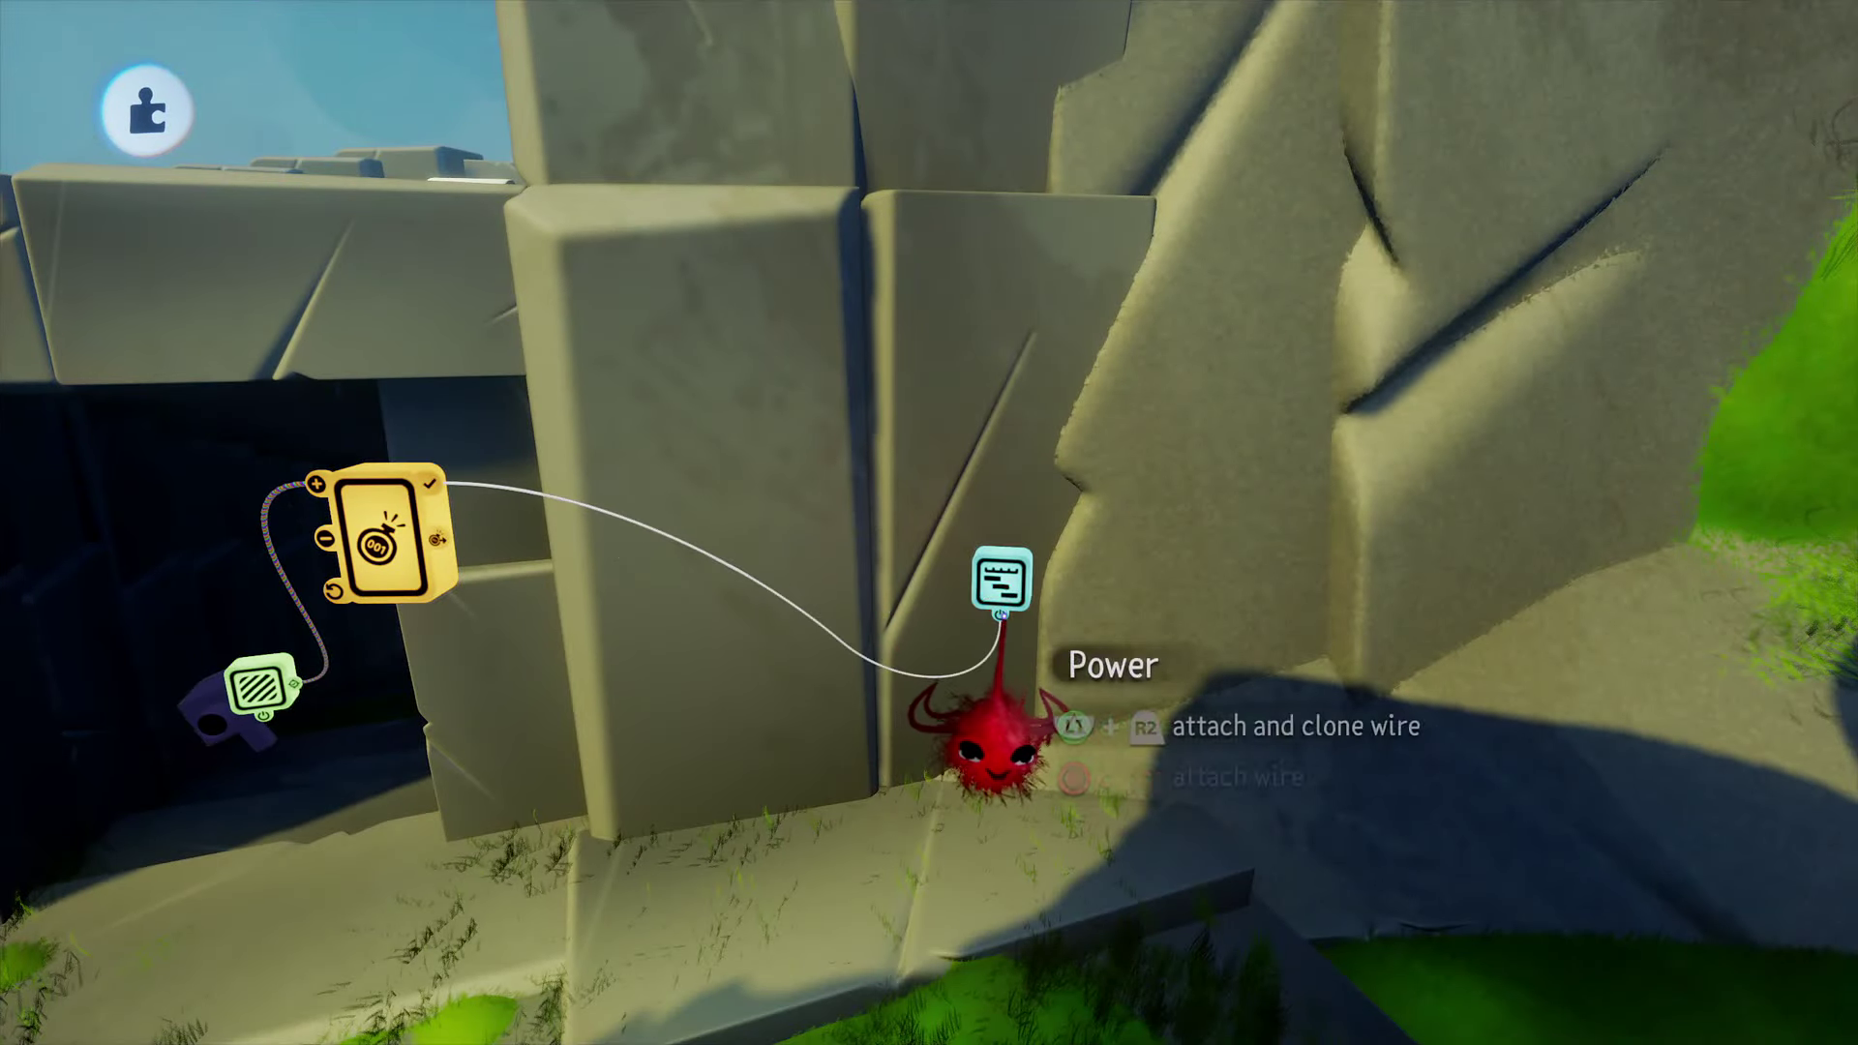
left_click(992, 639)
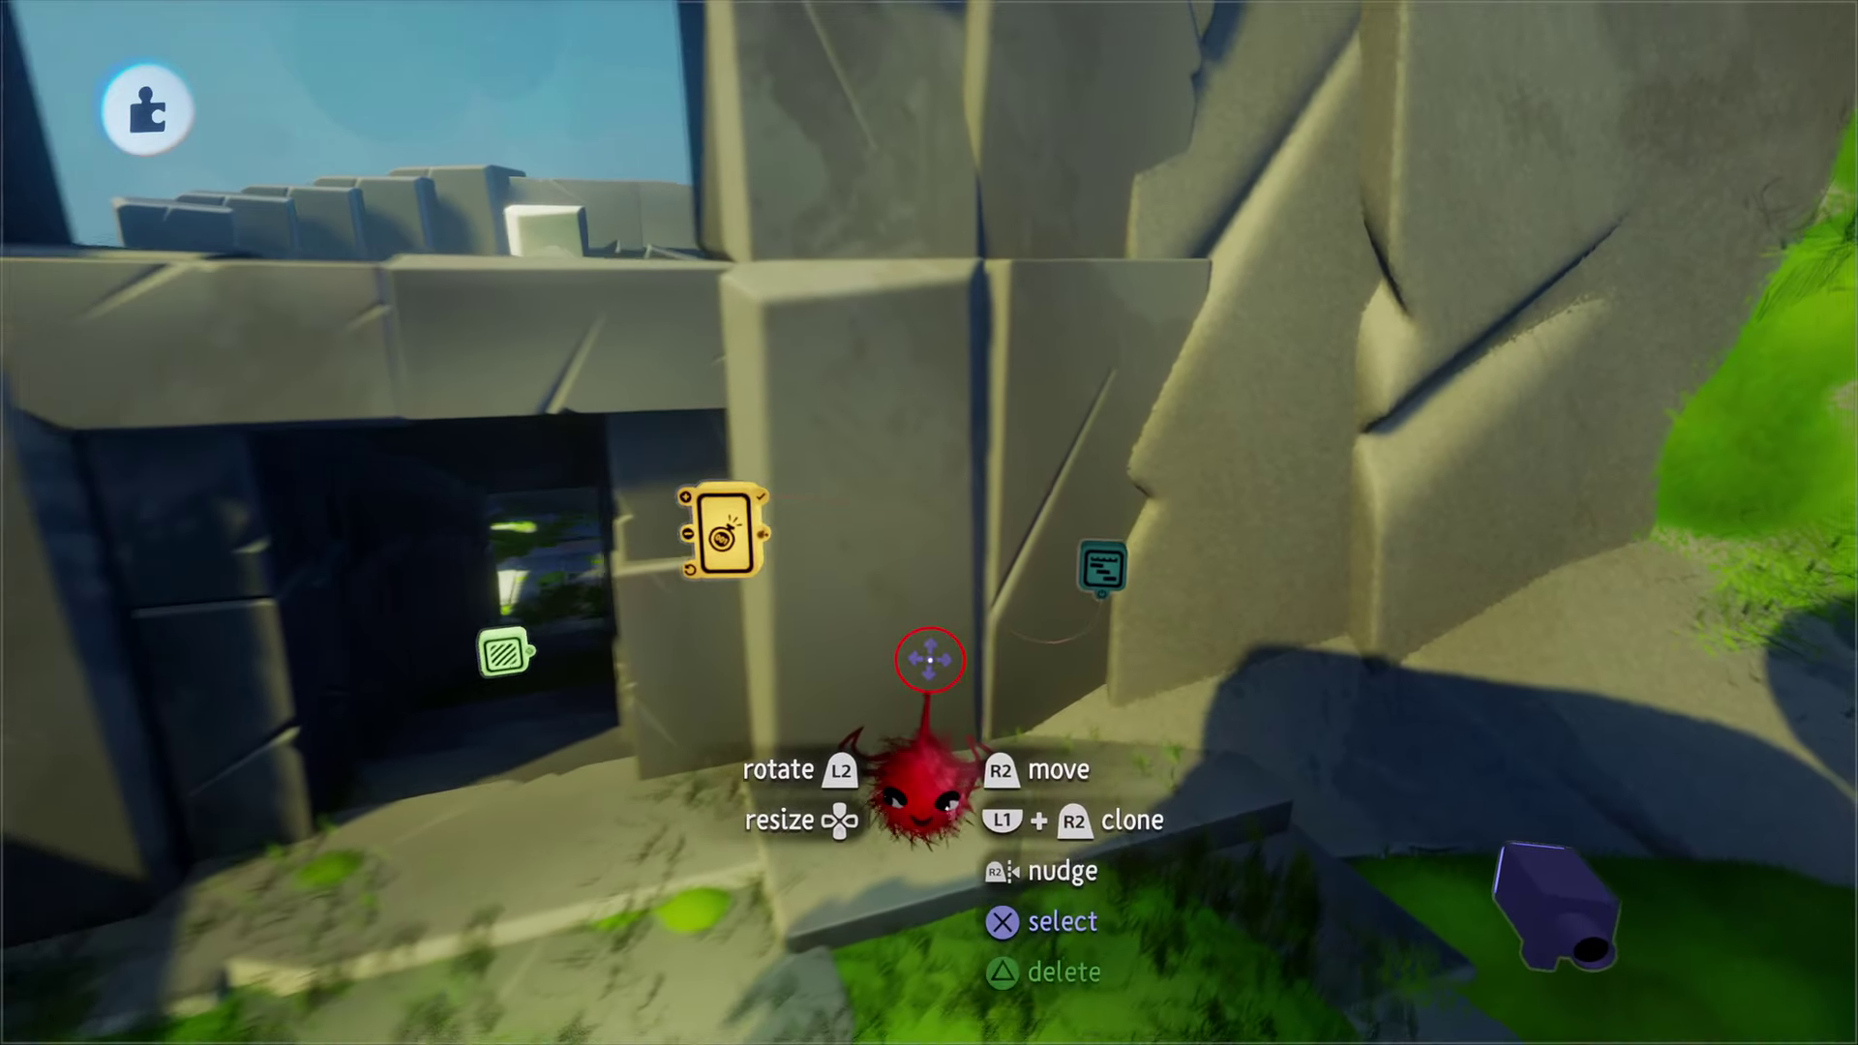
scroll(918, 649, "up", 2)
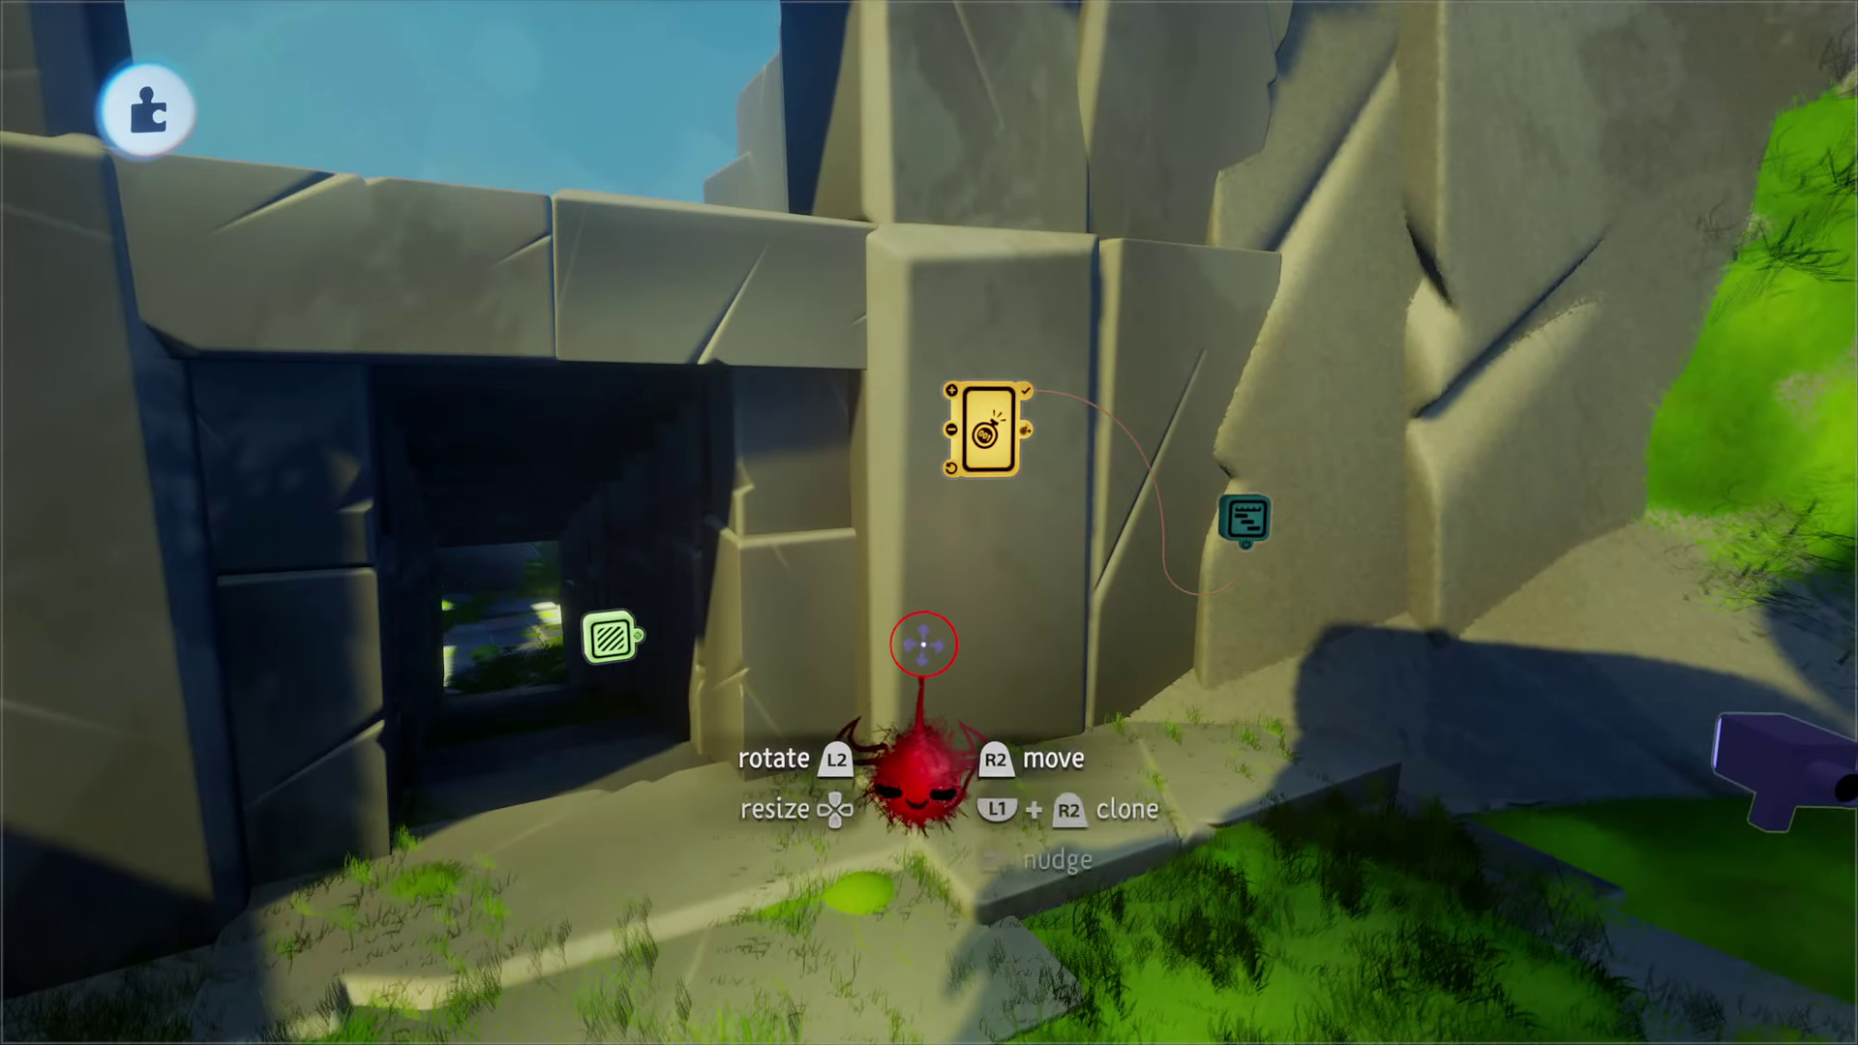
Step: Test the triggered camera shot in Play Mode and return to editing the scene
key("Escape")
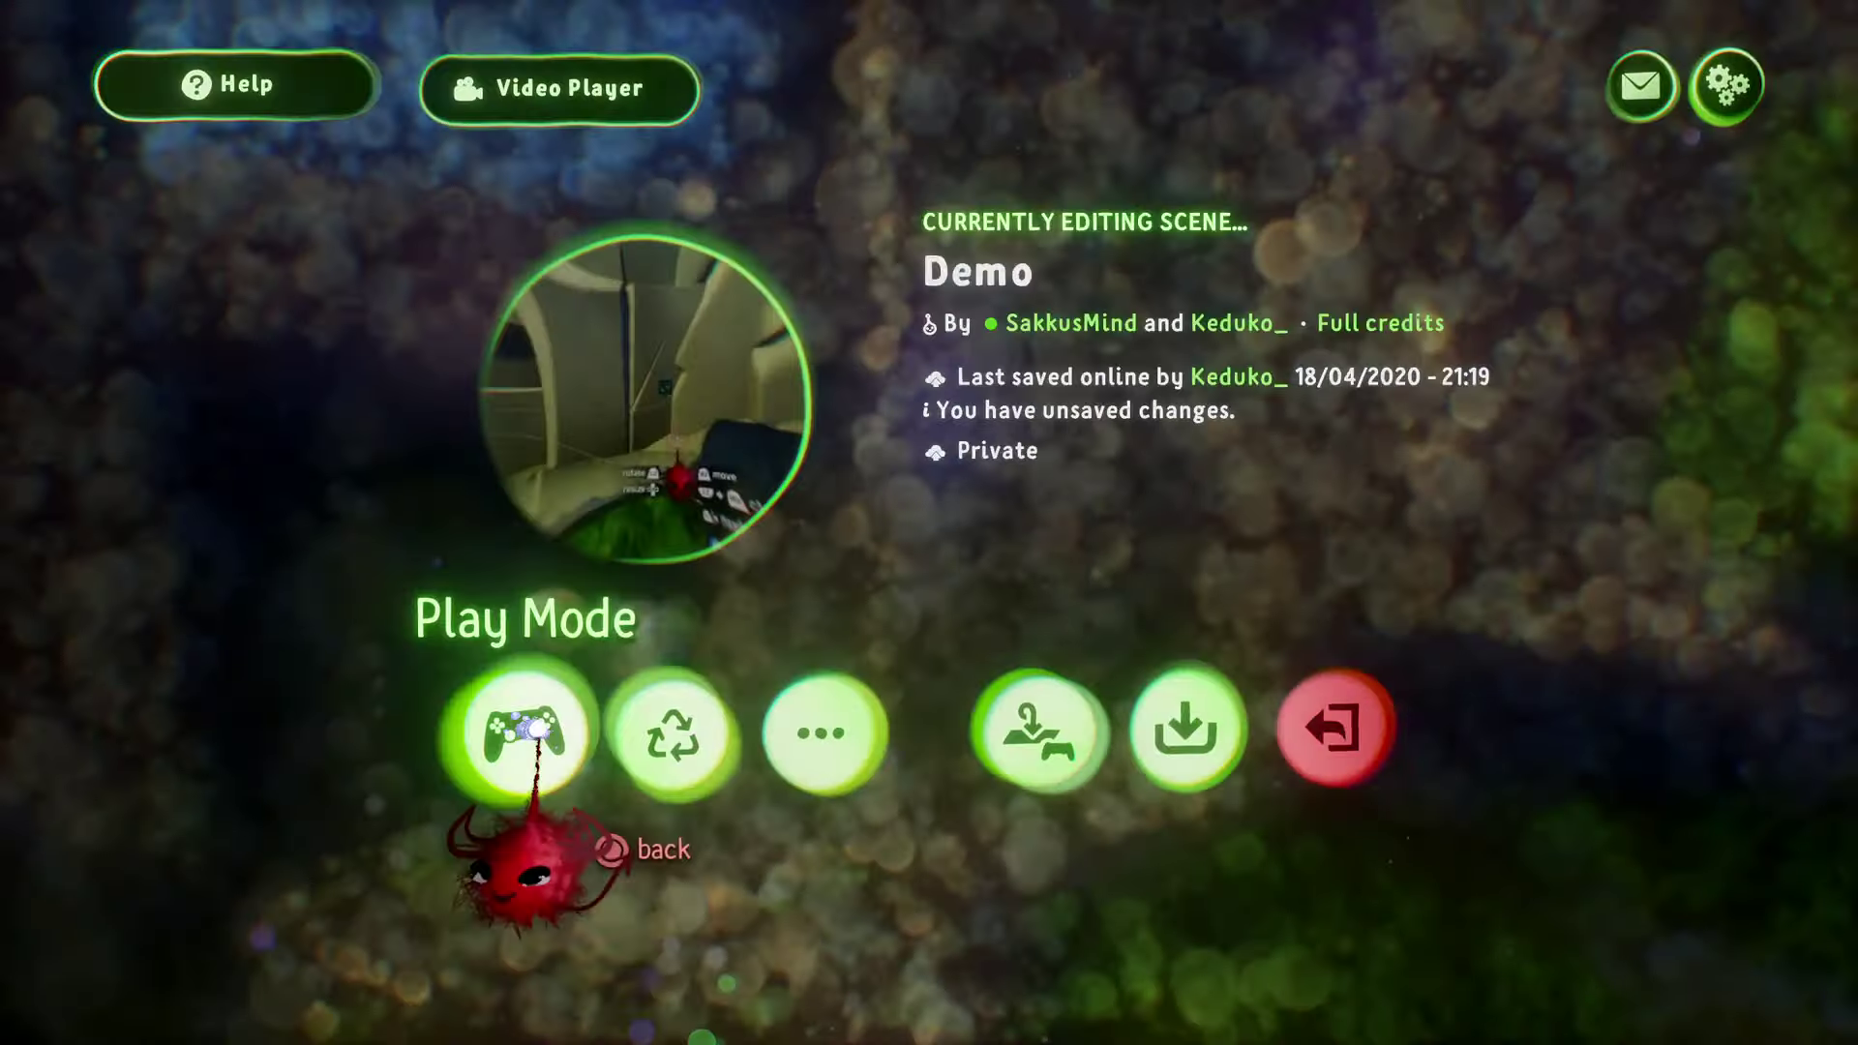
left_click(526, 731)
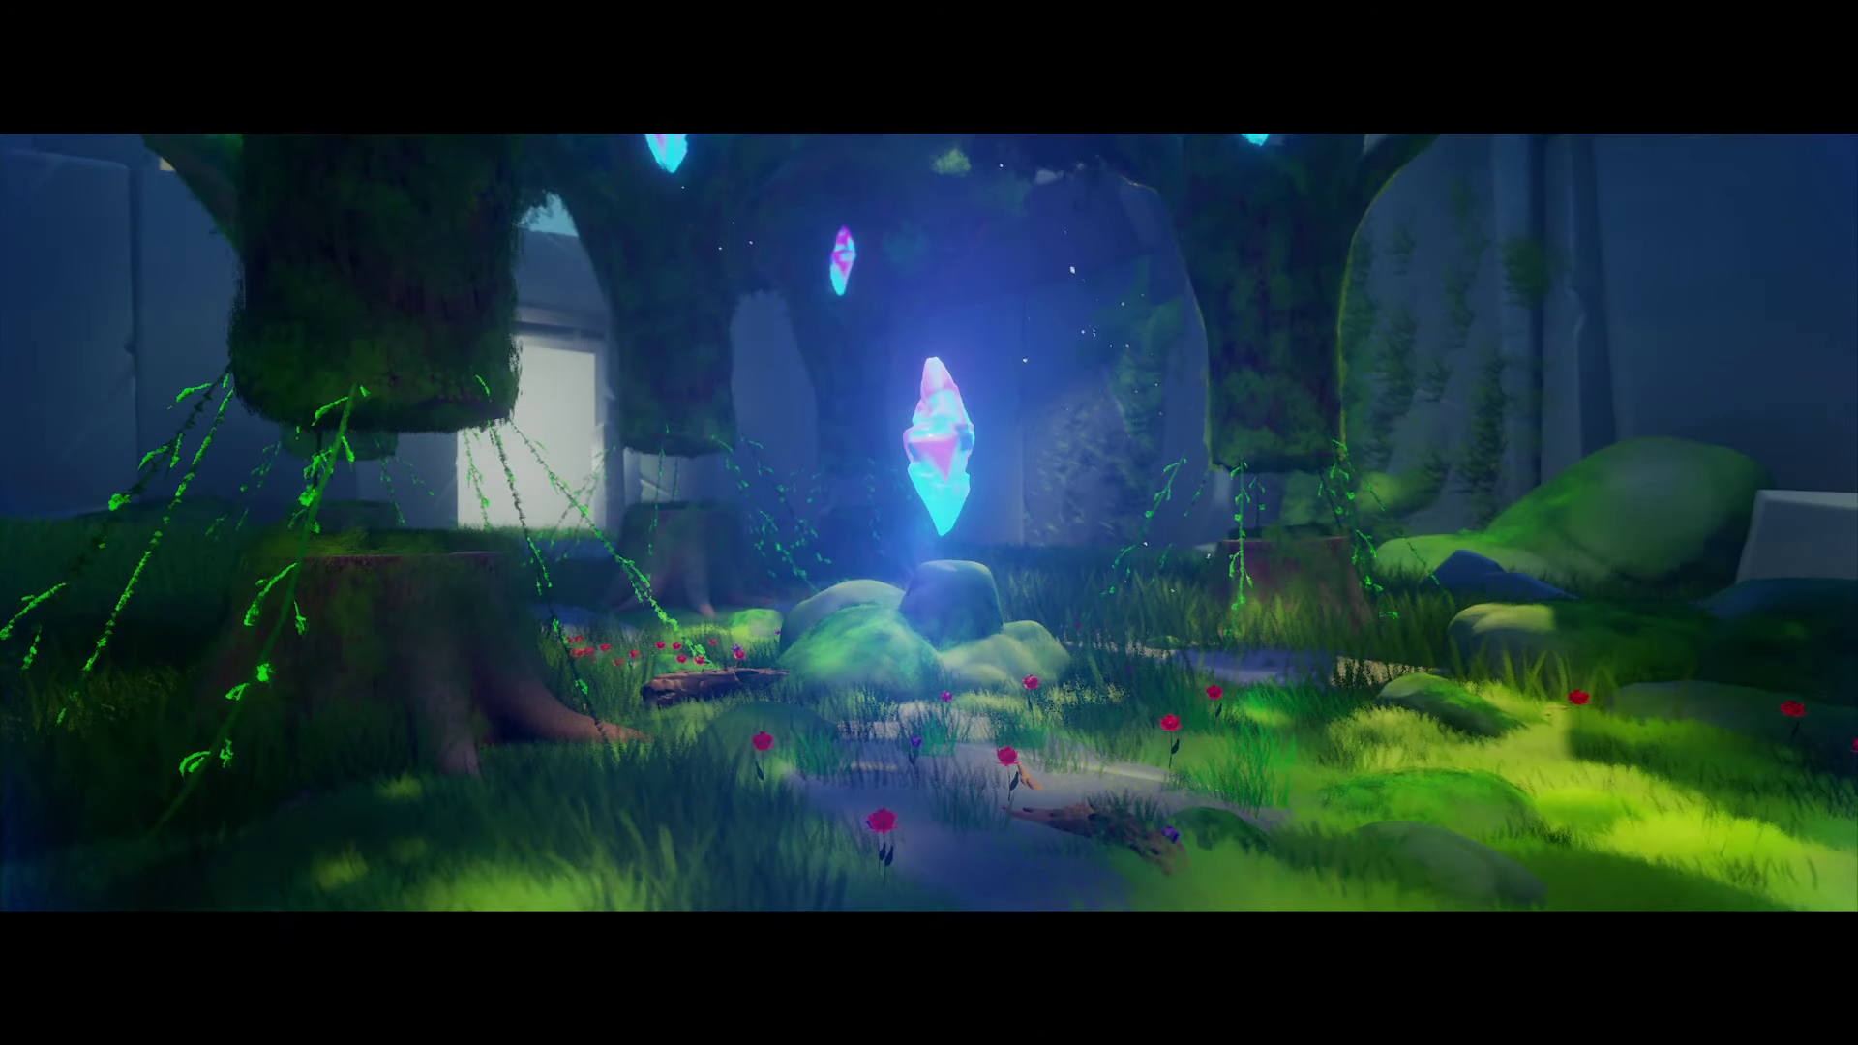
key("Escape")
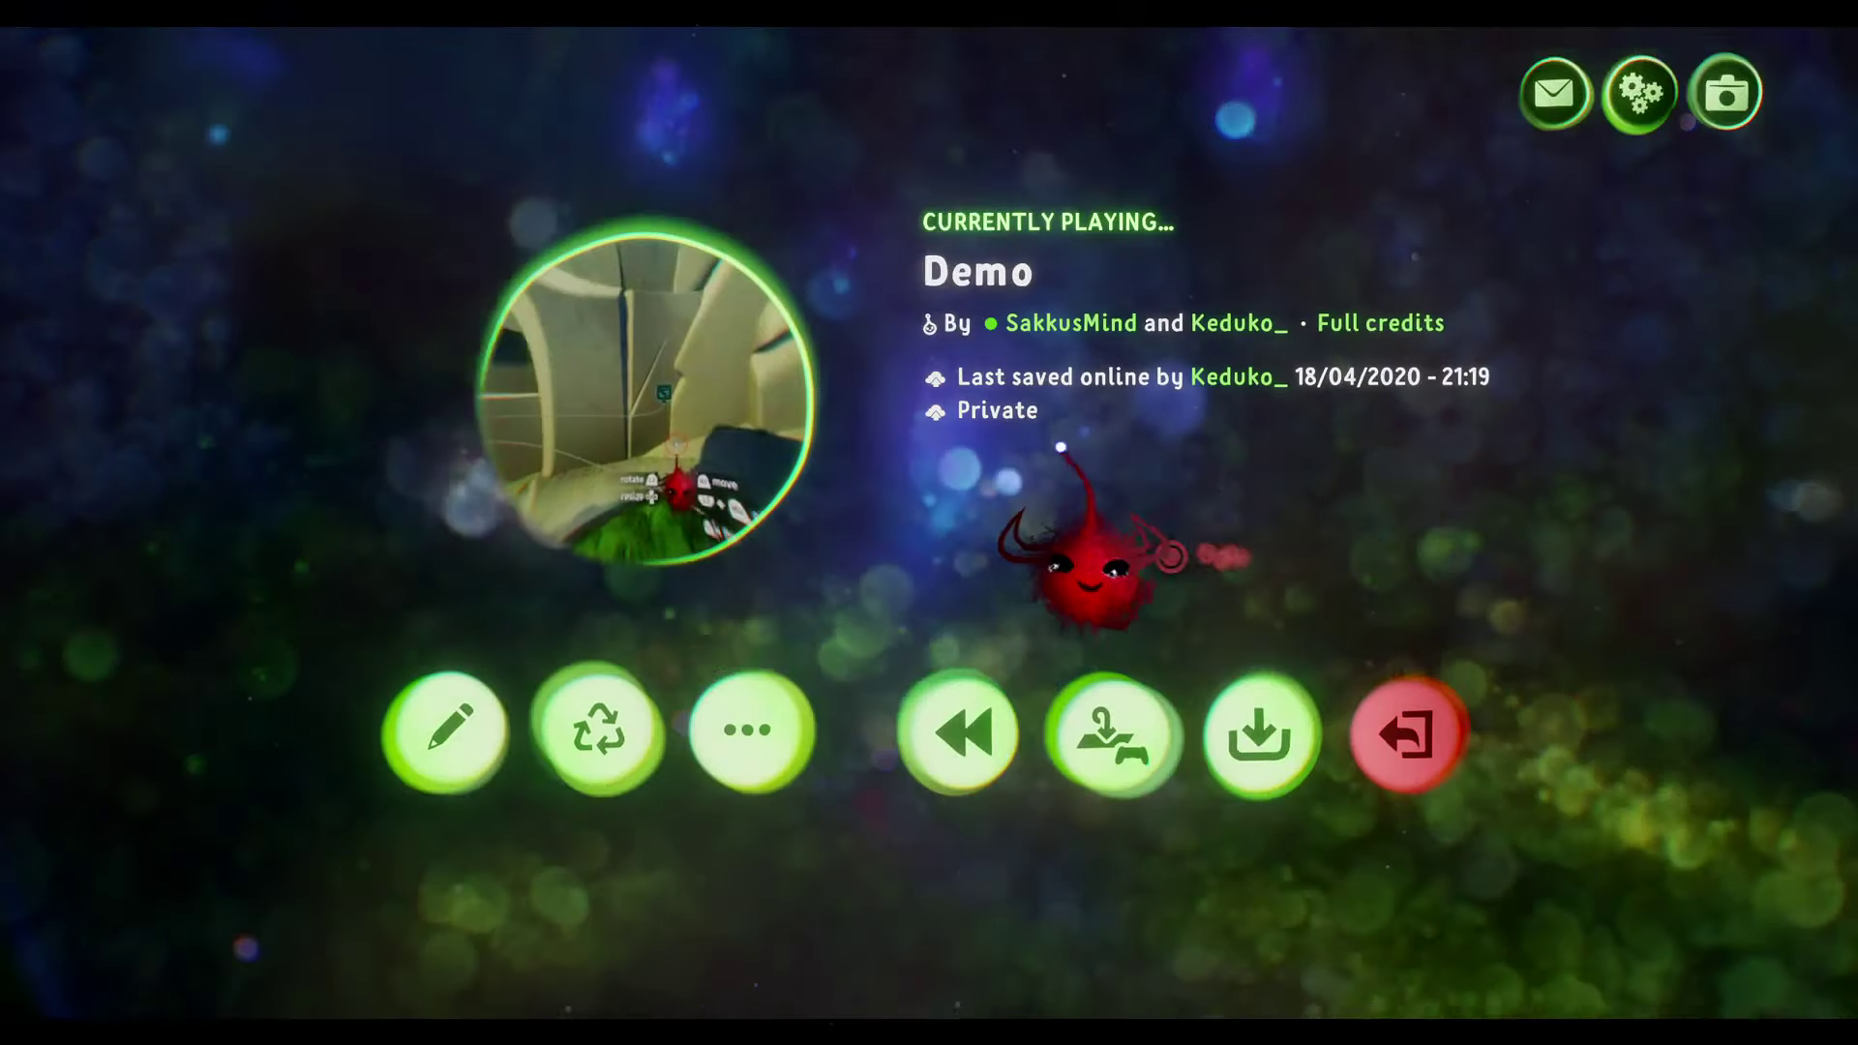
left_click(451, 732)
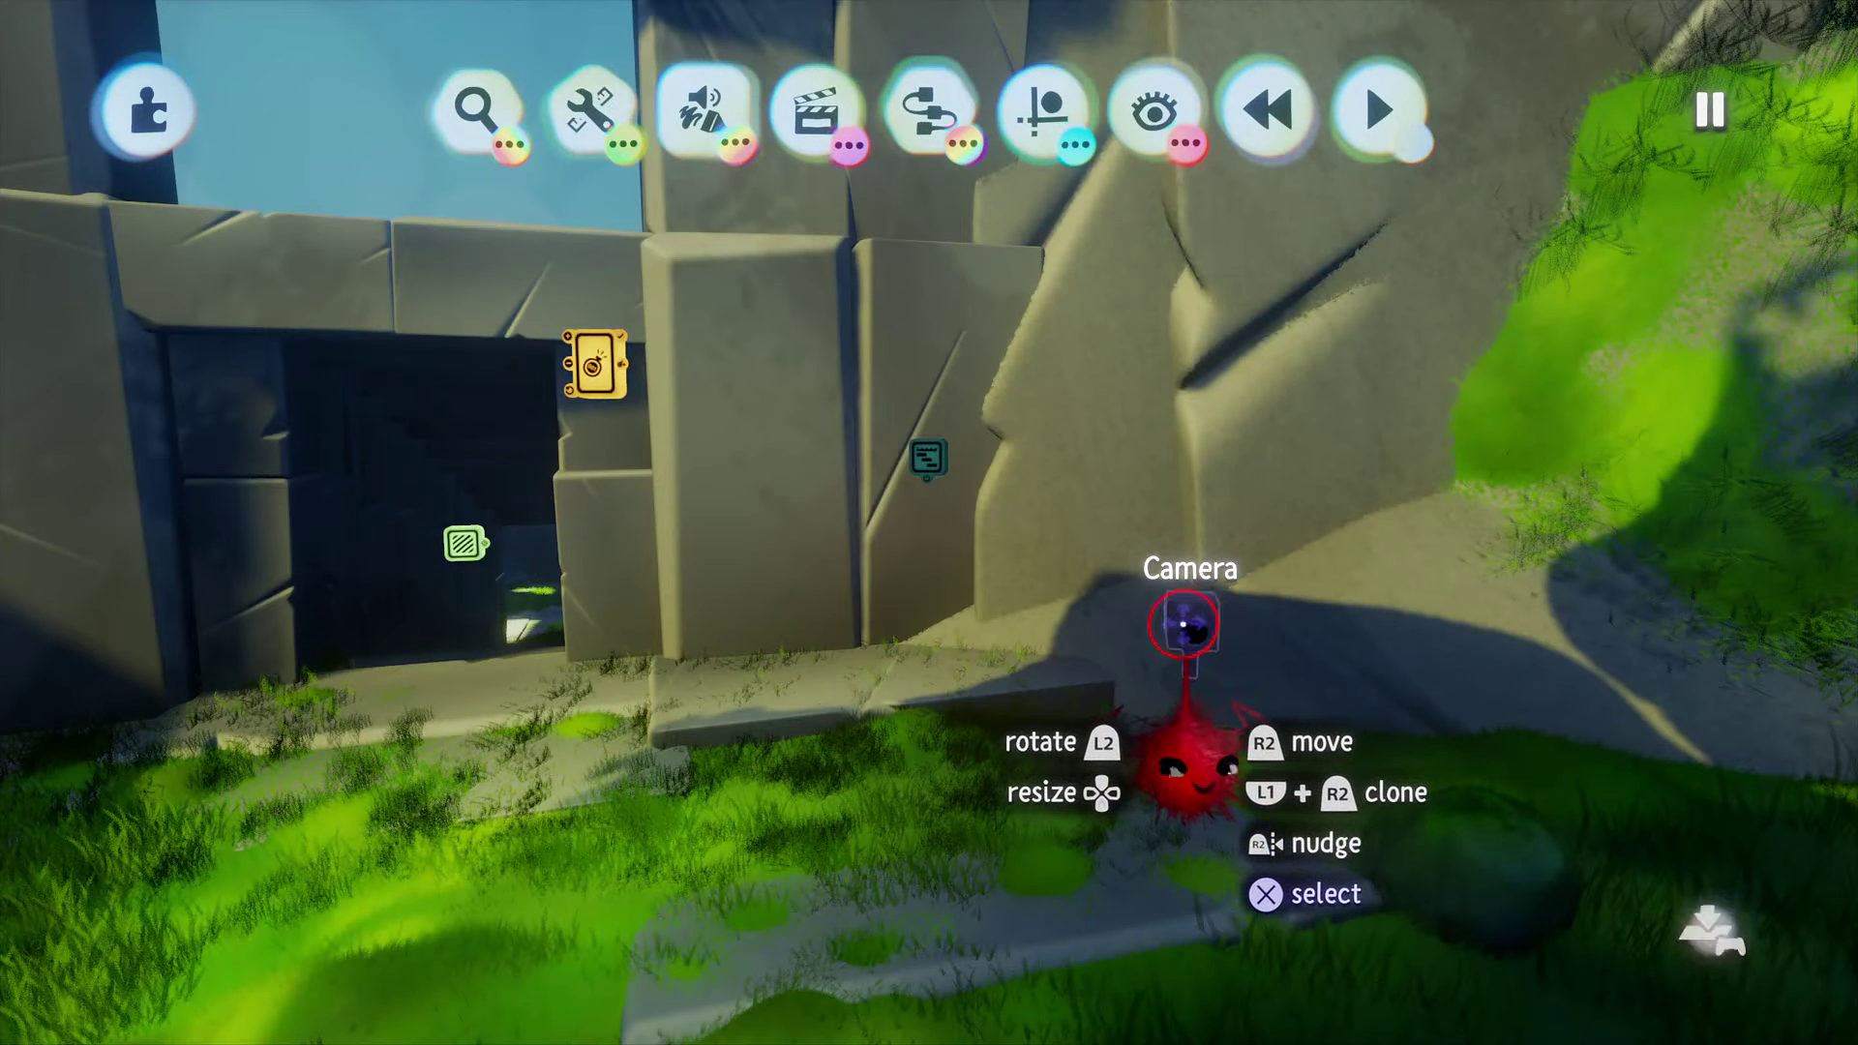
Step: Open the Timeline gadget's canvas, inspect the camera's settings, and close the camera settings
scroll(1008, 523, "up", 2)
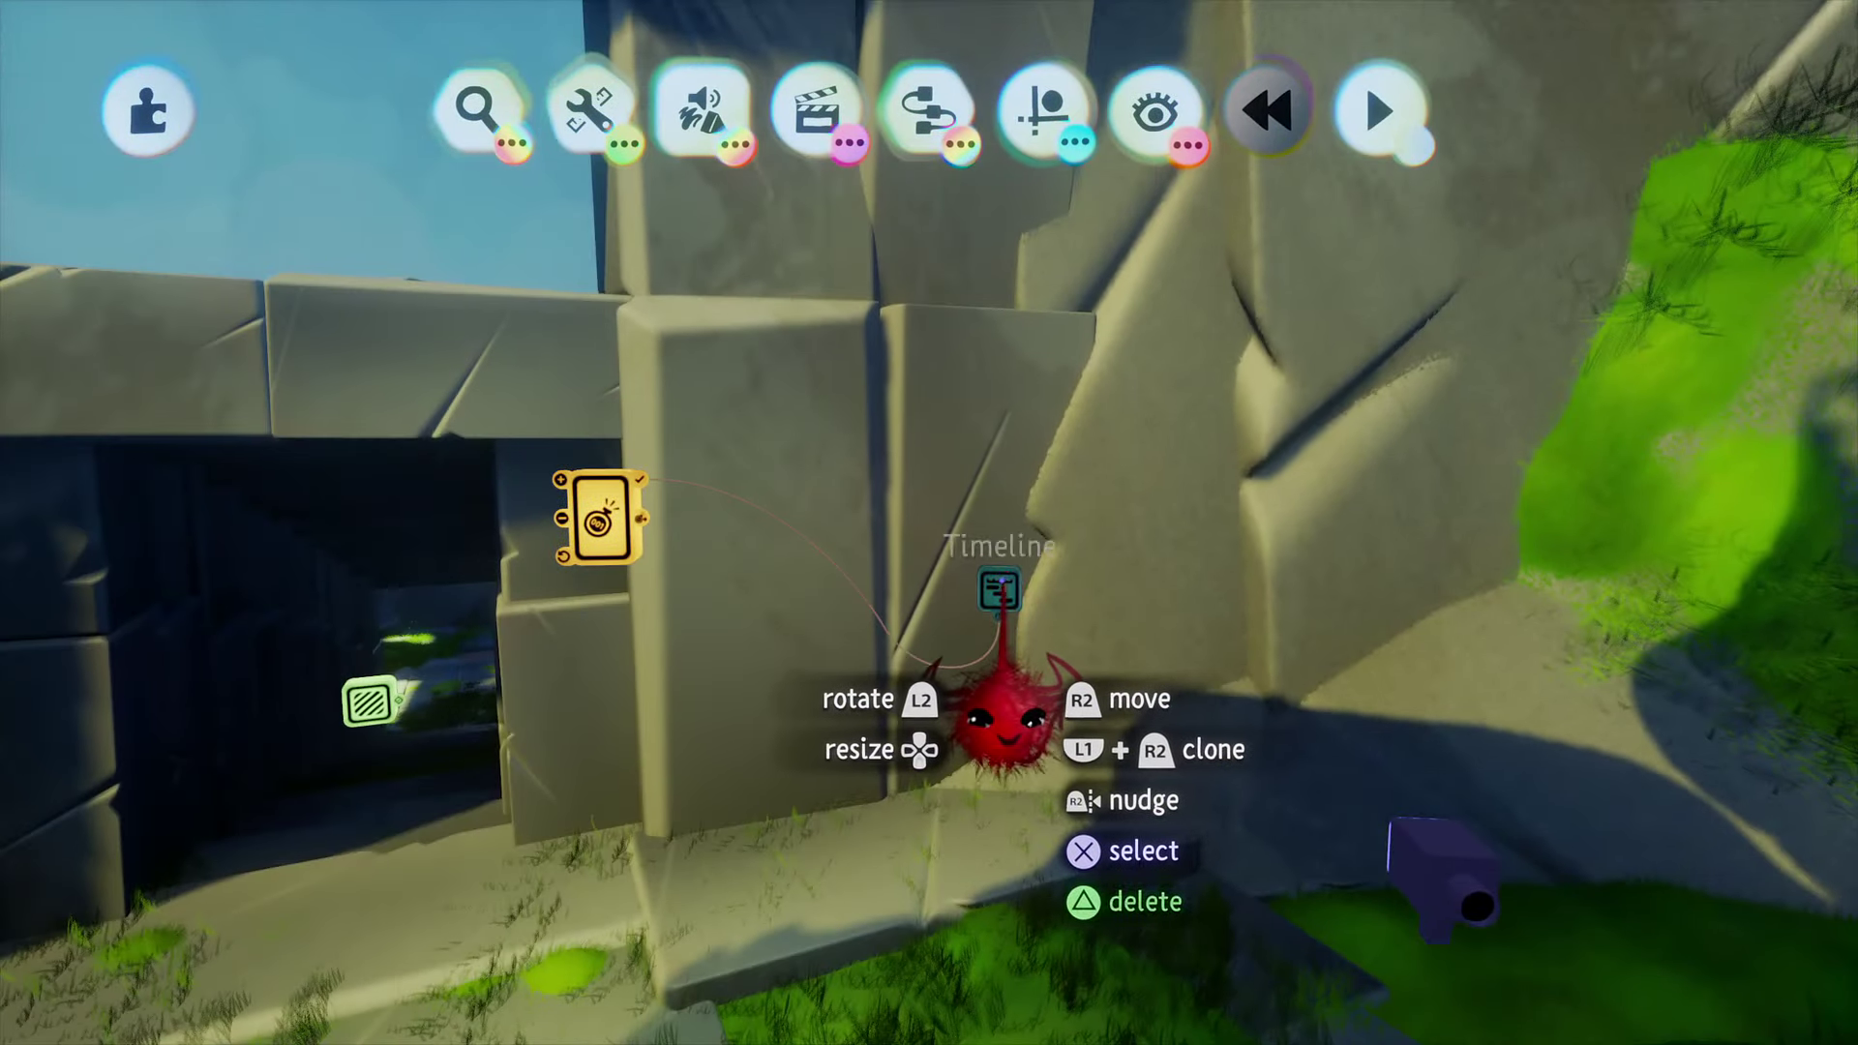
left_click(999, 588)
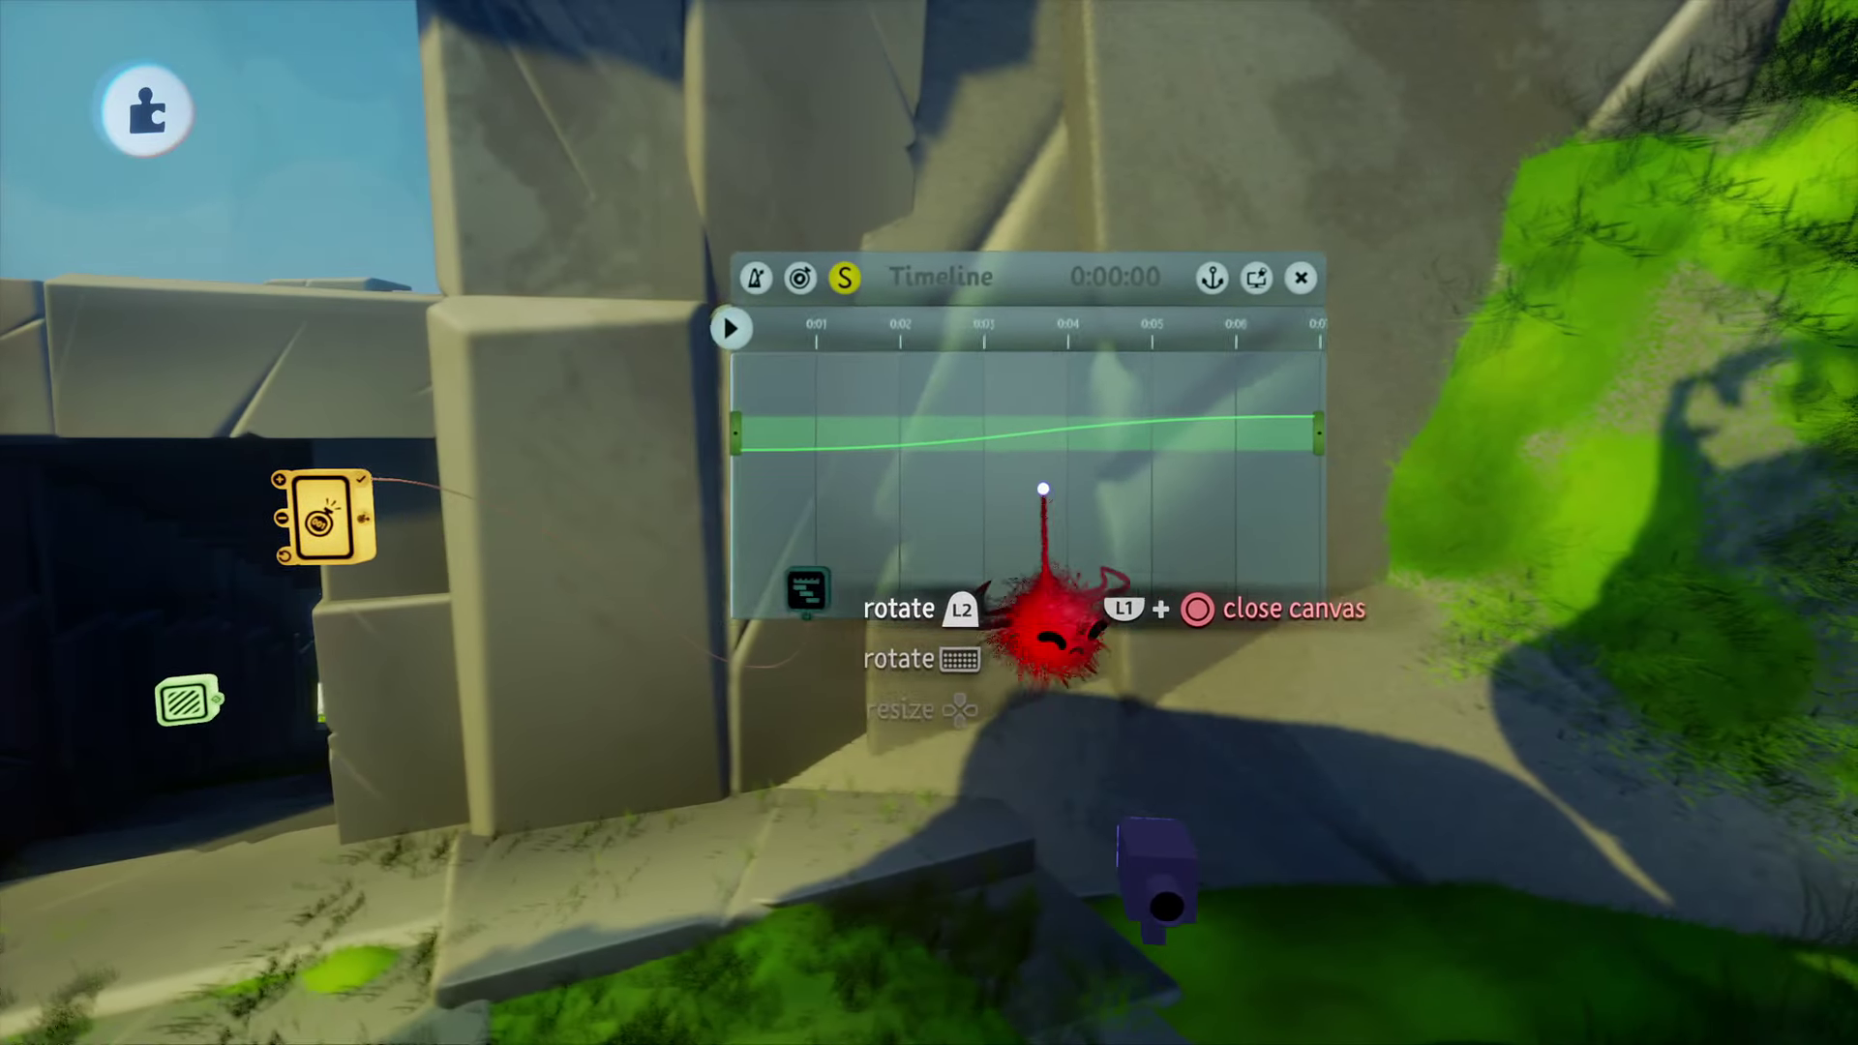
scroll(862, 439, "up", 3)
scroll(917, 538, "down", 3)
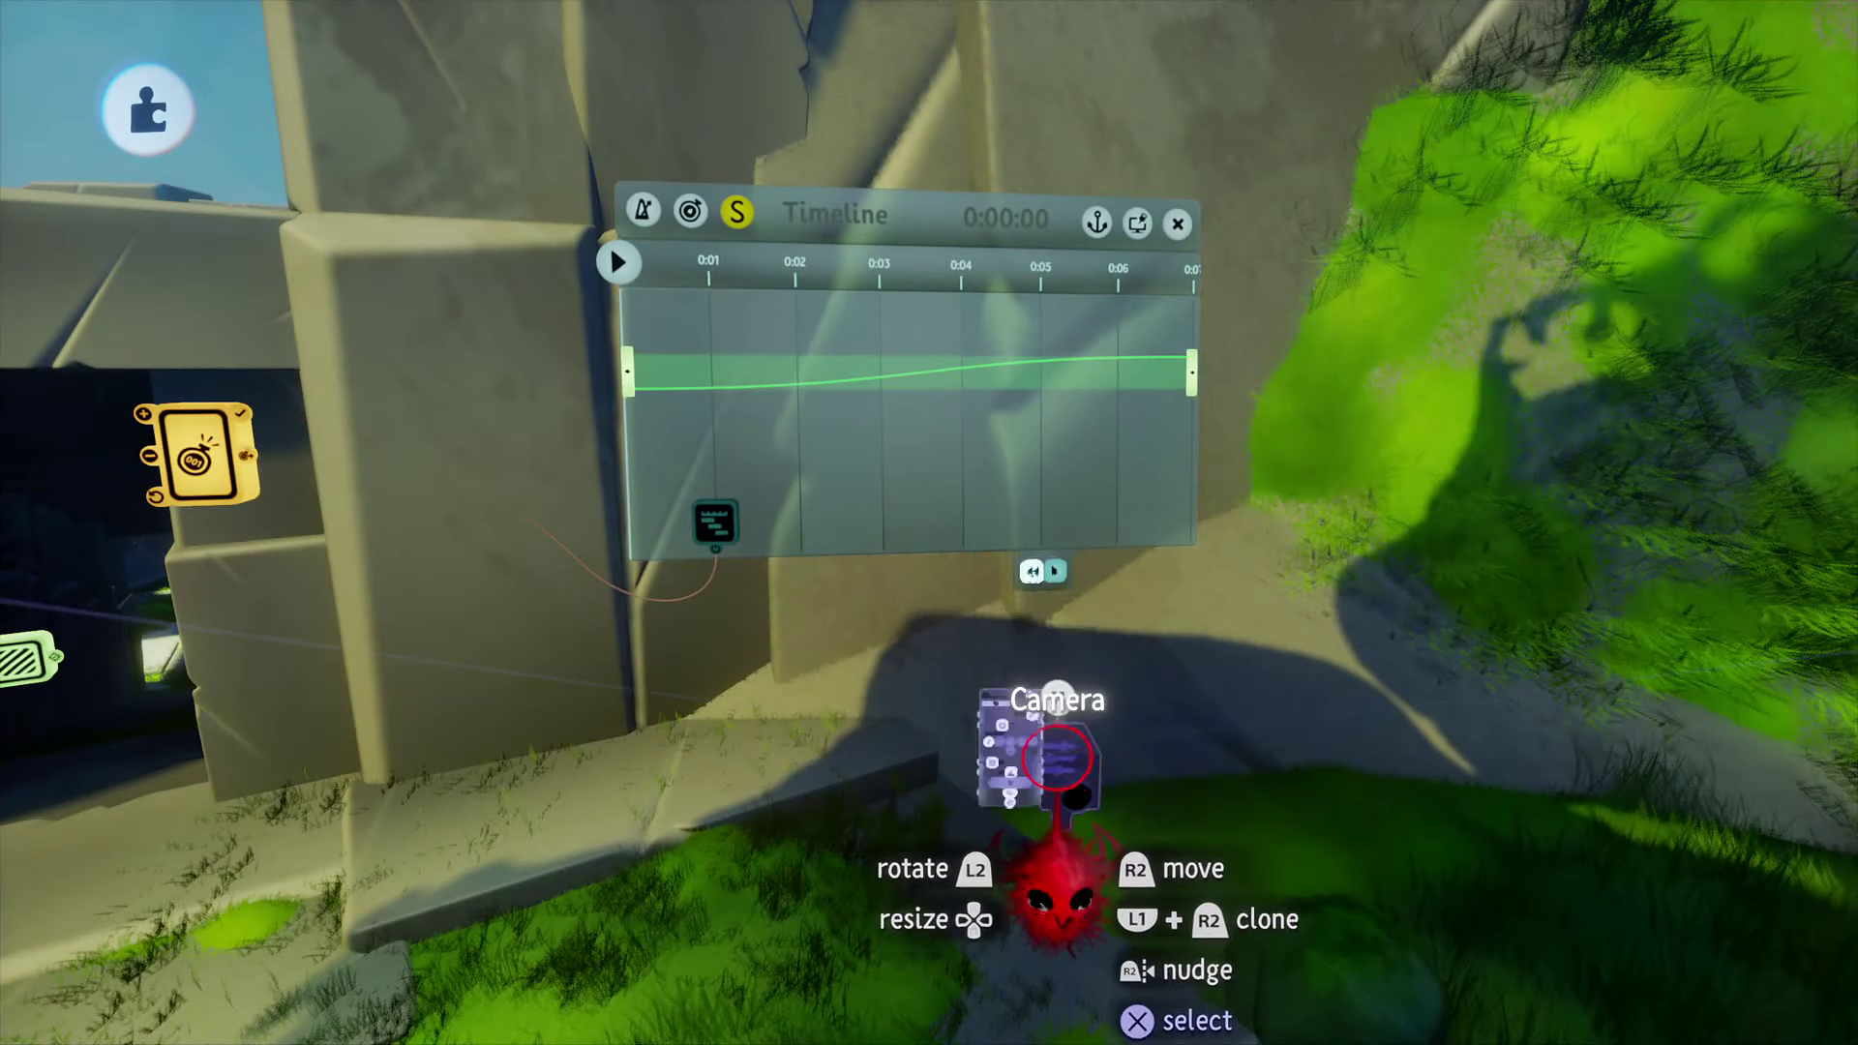
left_click(1059, 765)
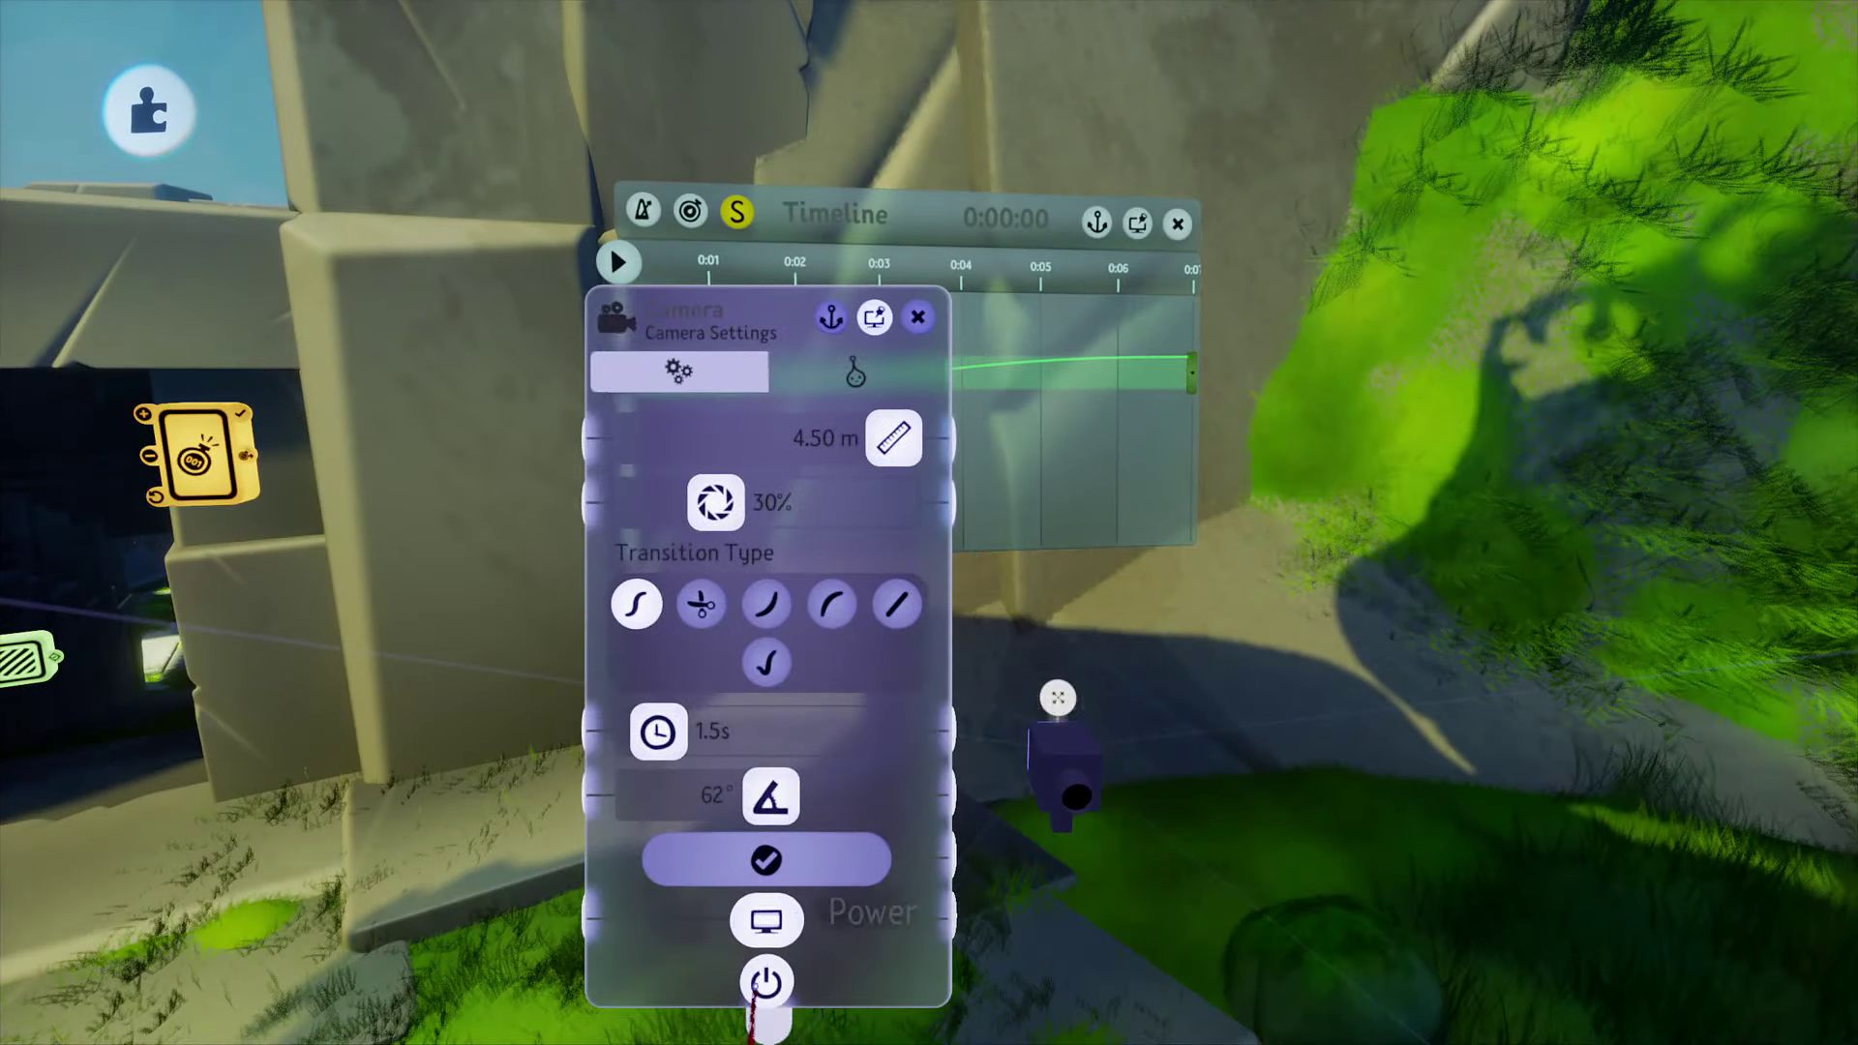
key("Escape")
Step: Record the camera's Power as on in the keyframe at the start of the Timeline, and stop recording
scroll(817, 560, "up", 2)
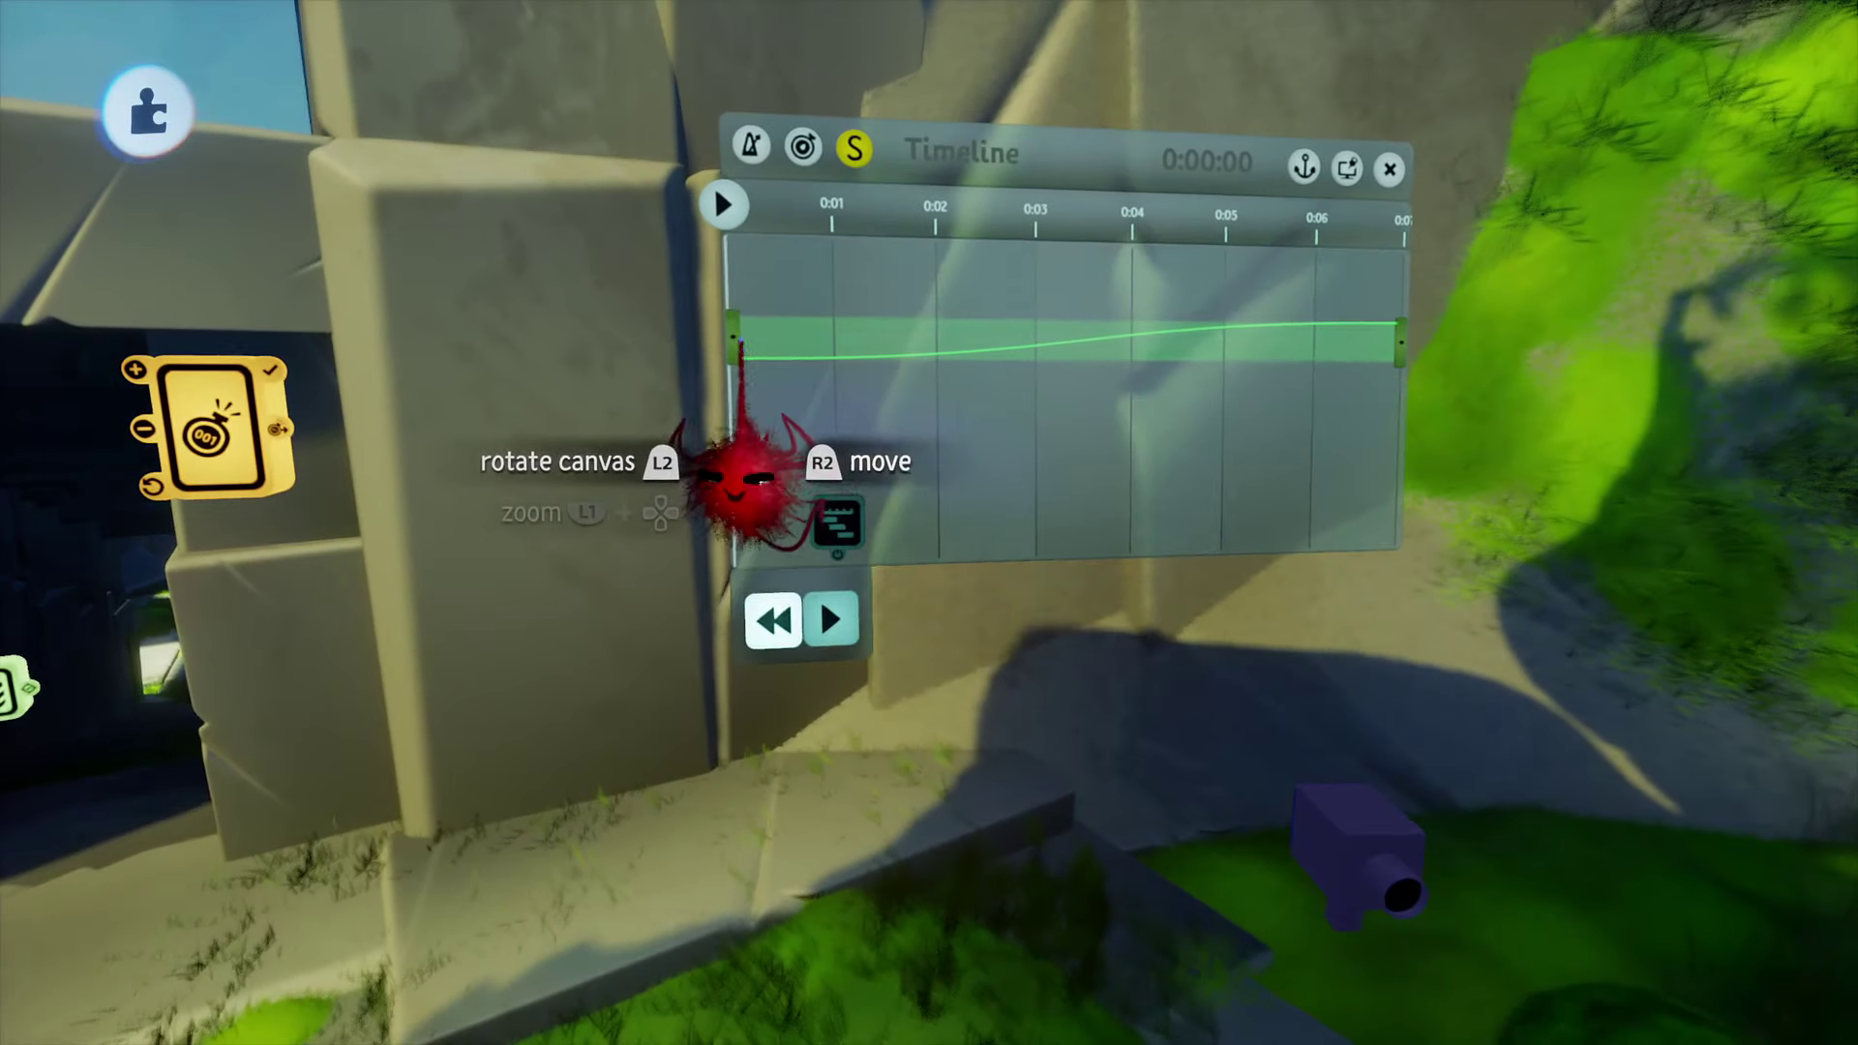
left_click(731, 341)
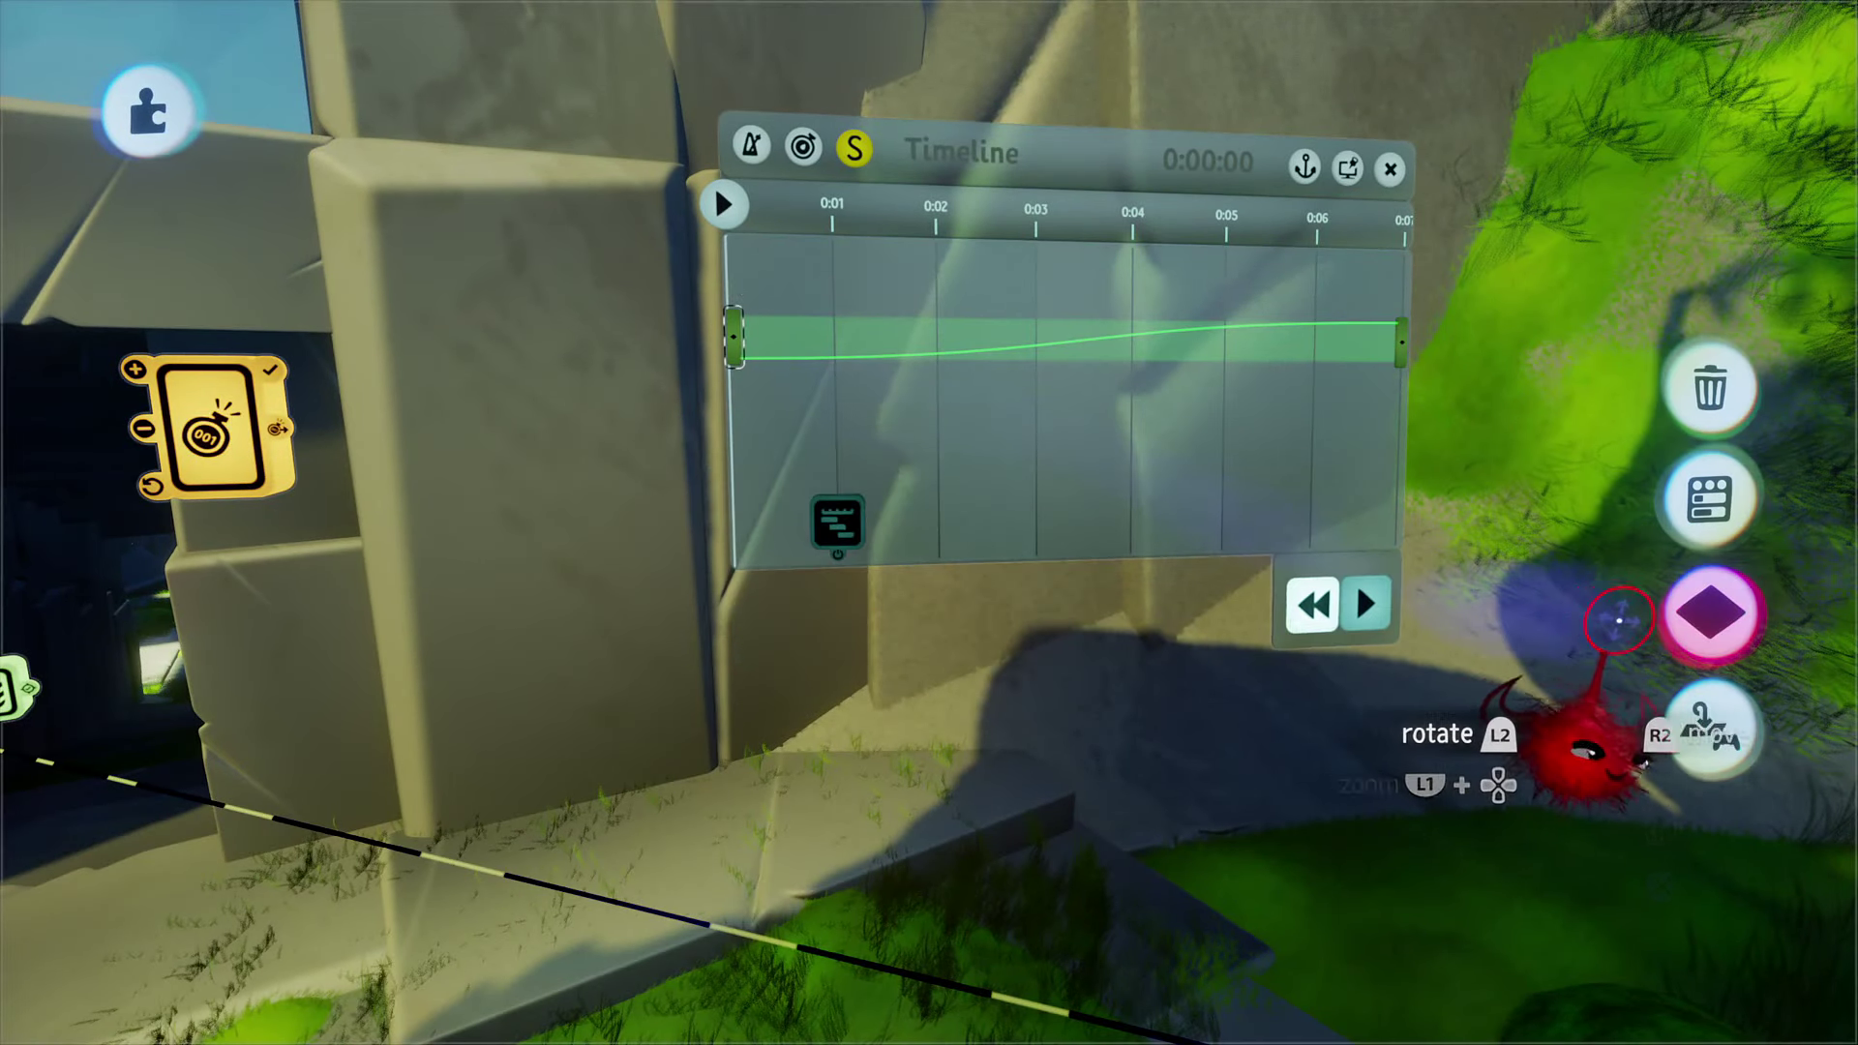
left_click(1663, 608)
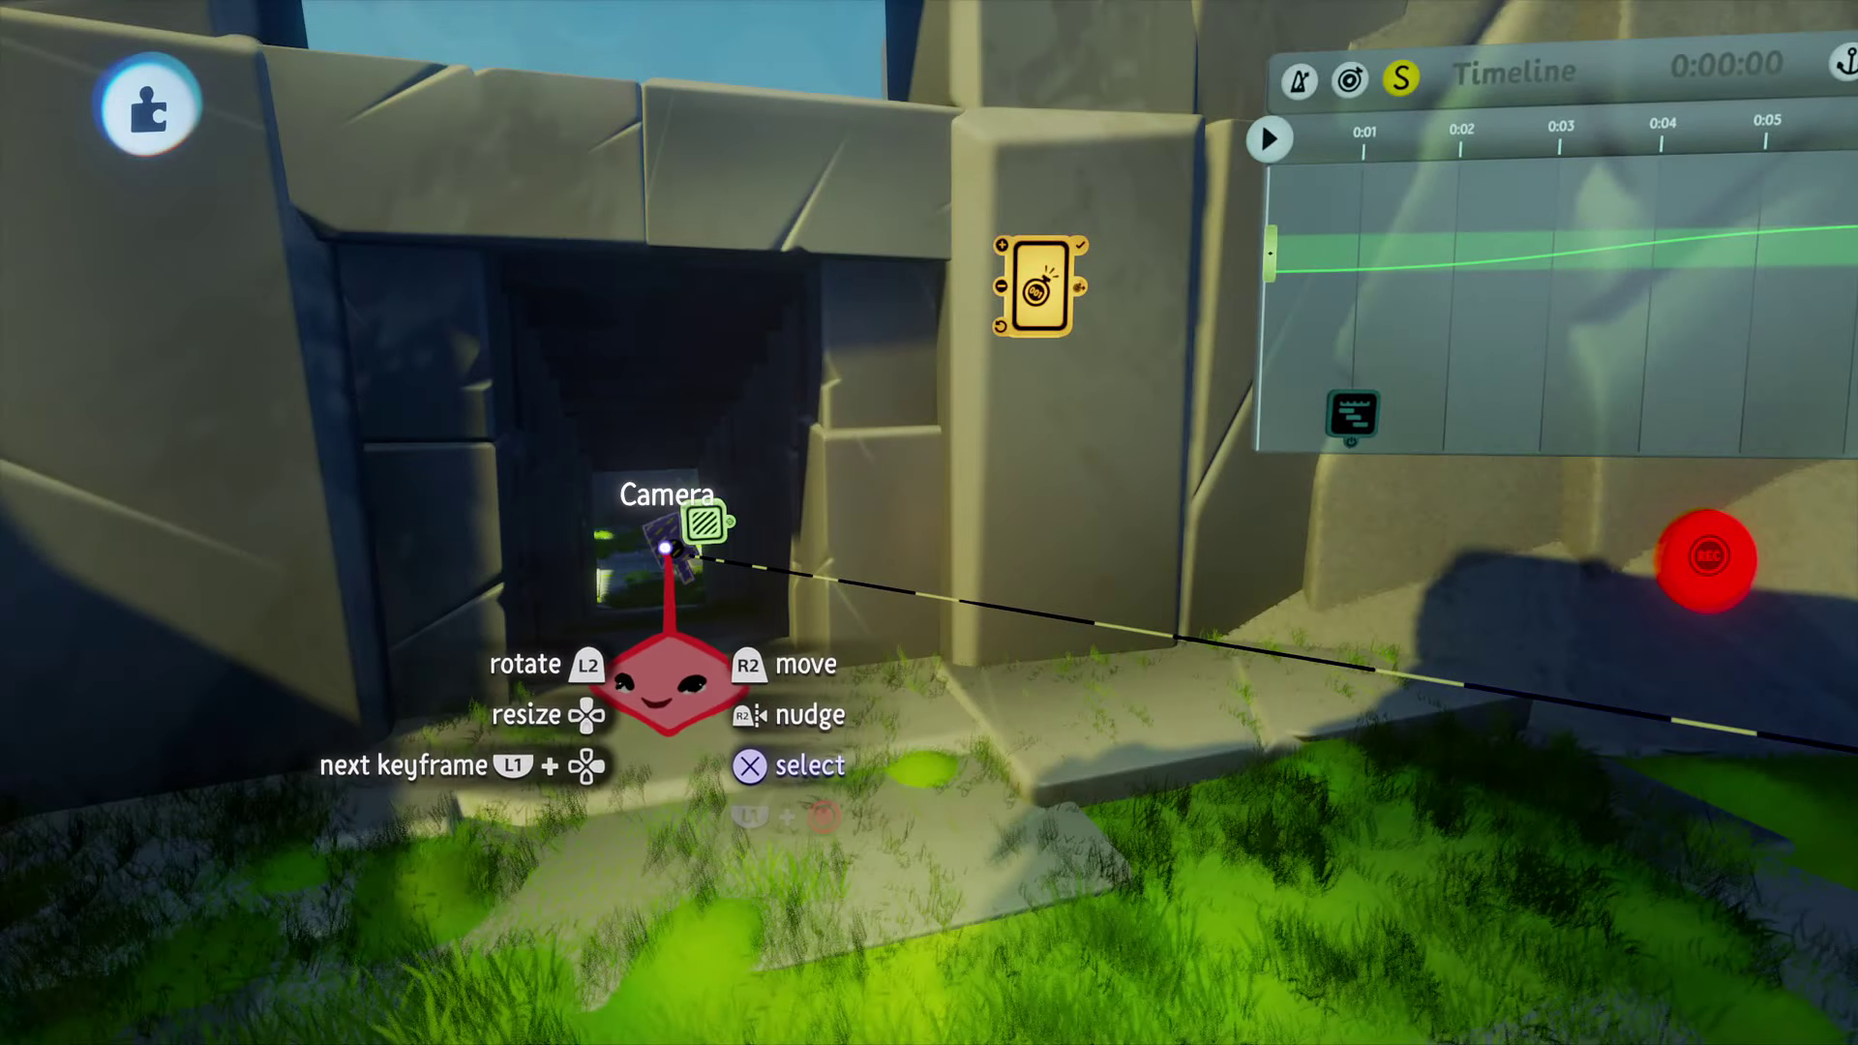
left_click(684, 492)
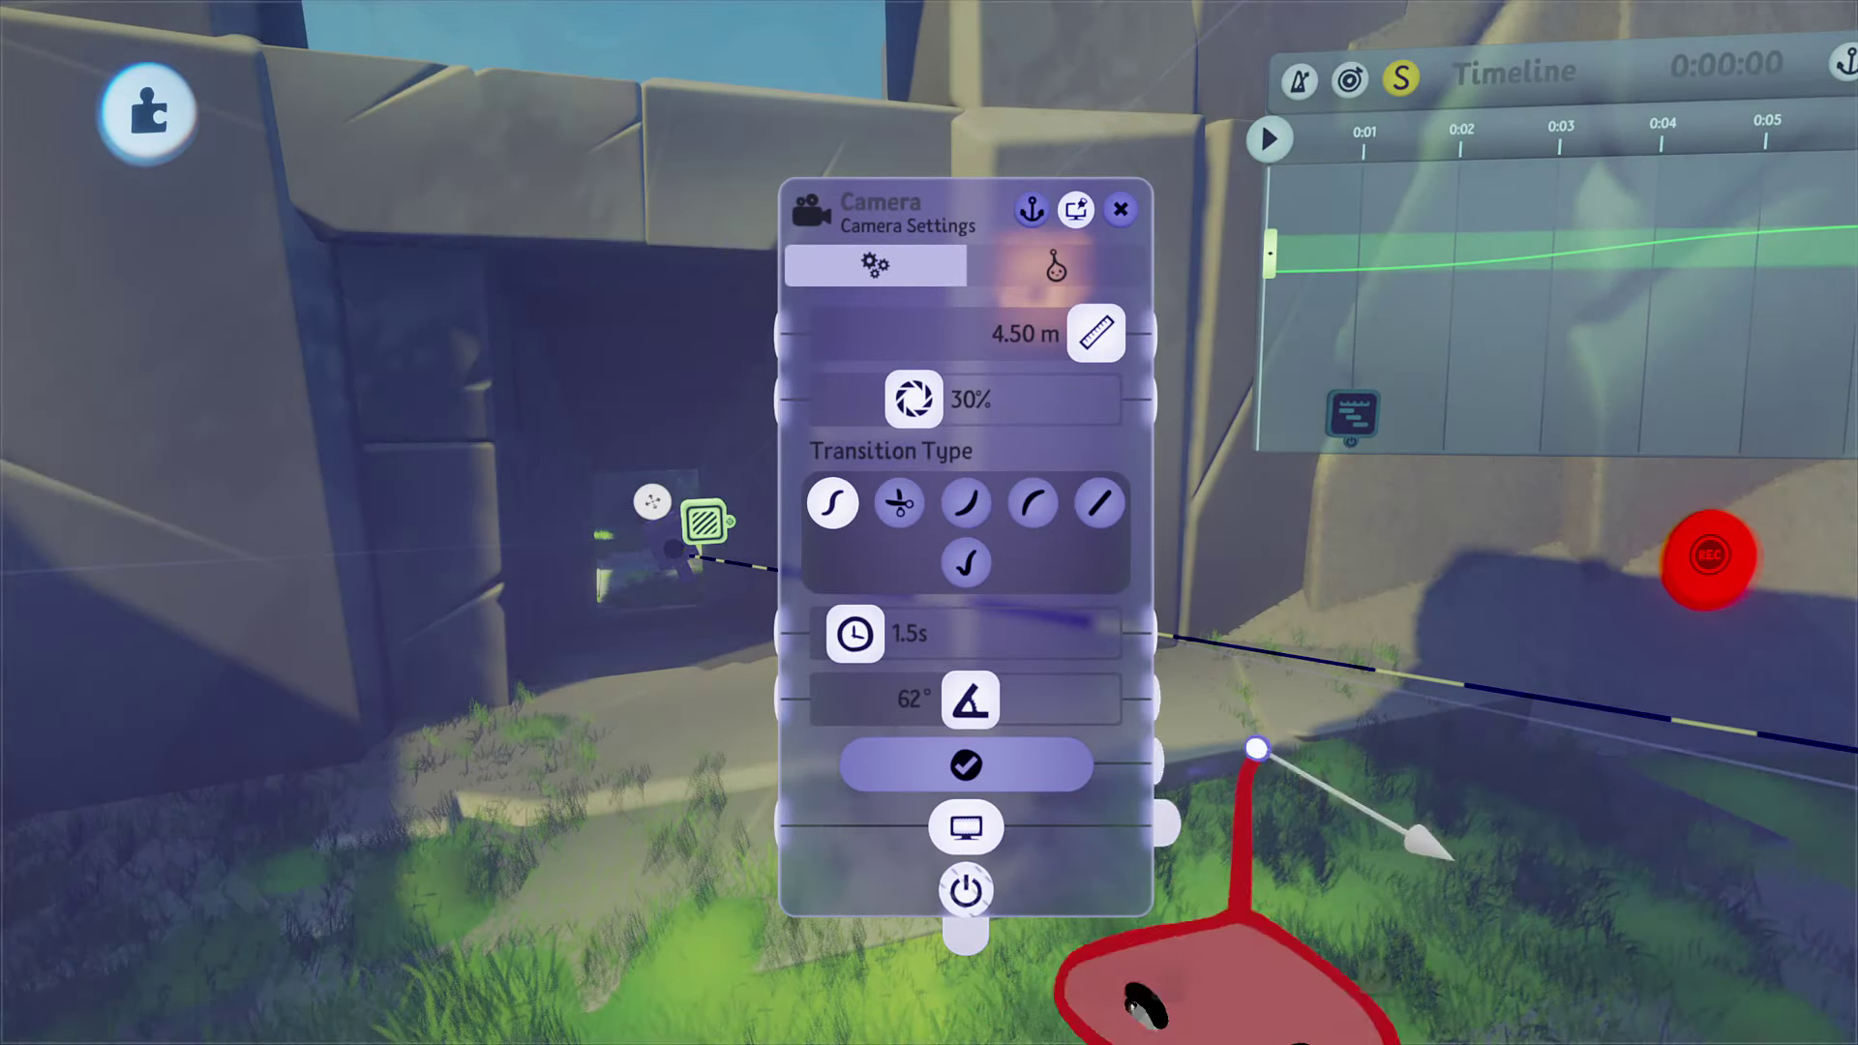
left_click(1711, 559)
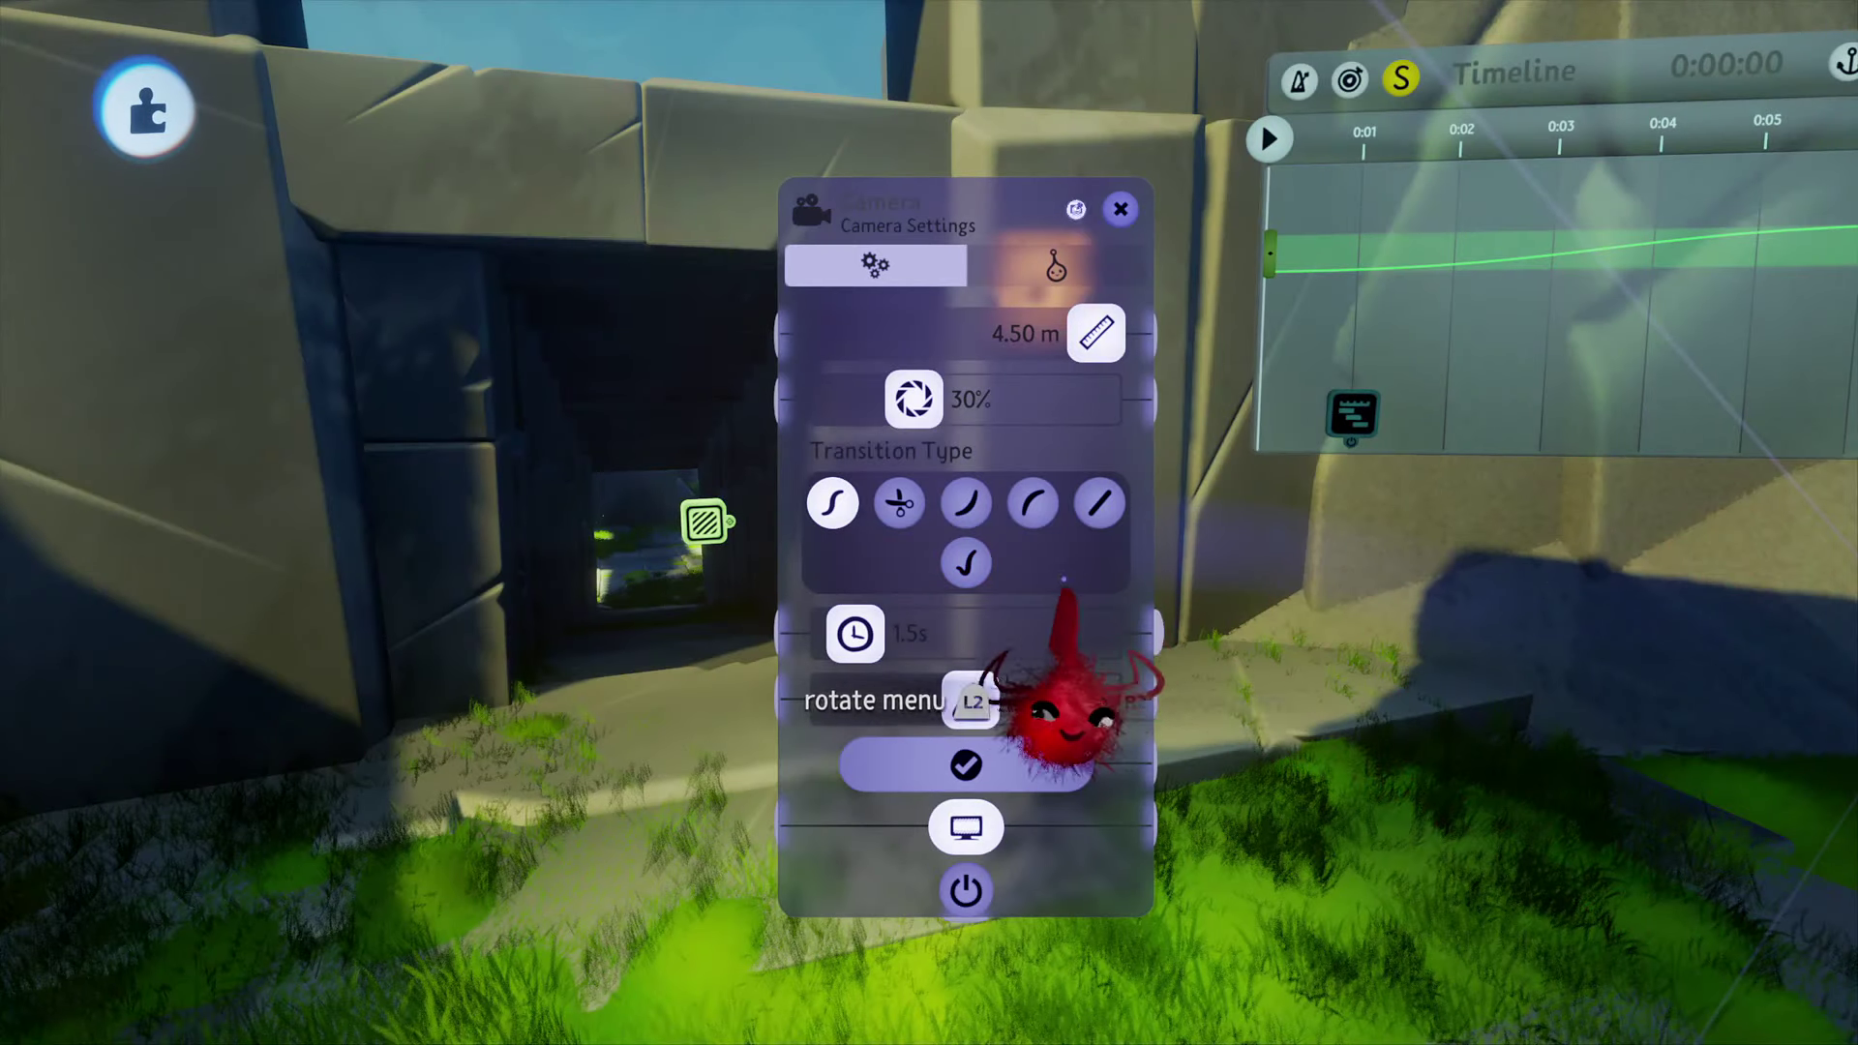
key("Escape")
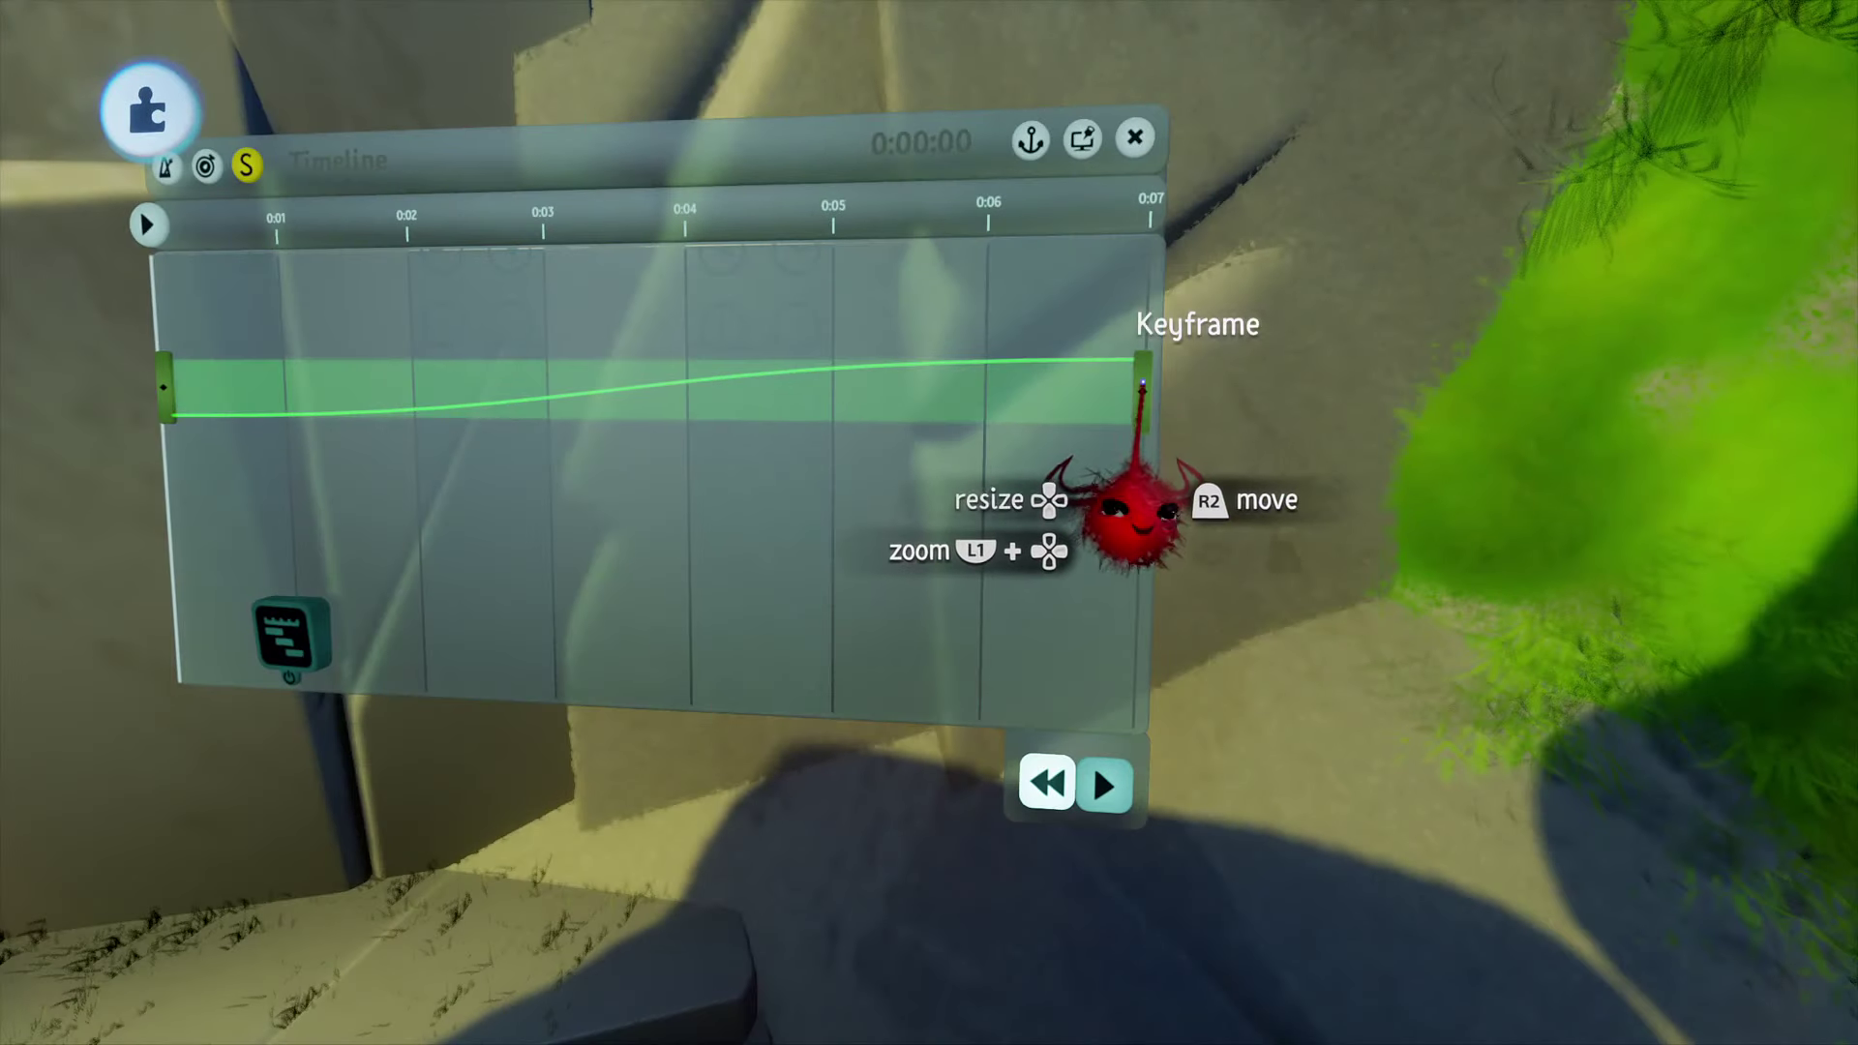
Step: Record the camera's Power as off in the keyframe at the end of the Timeline, and stop recording
left_click(1142, 385)
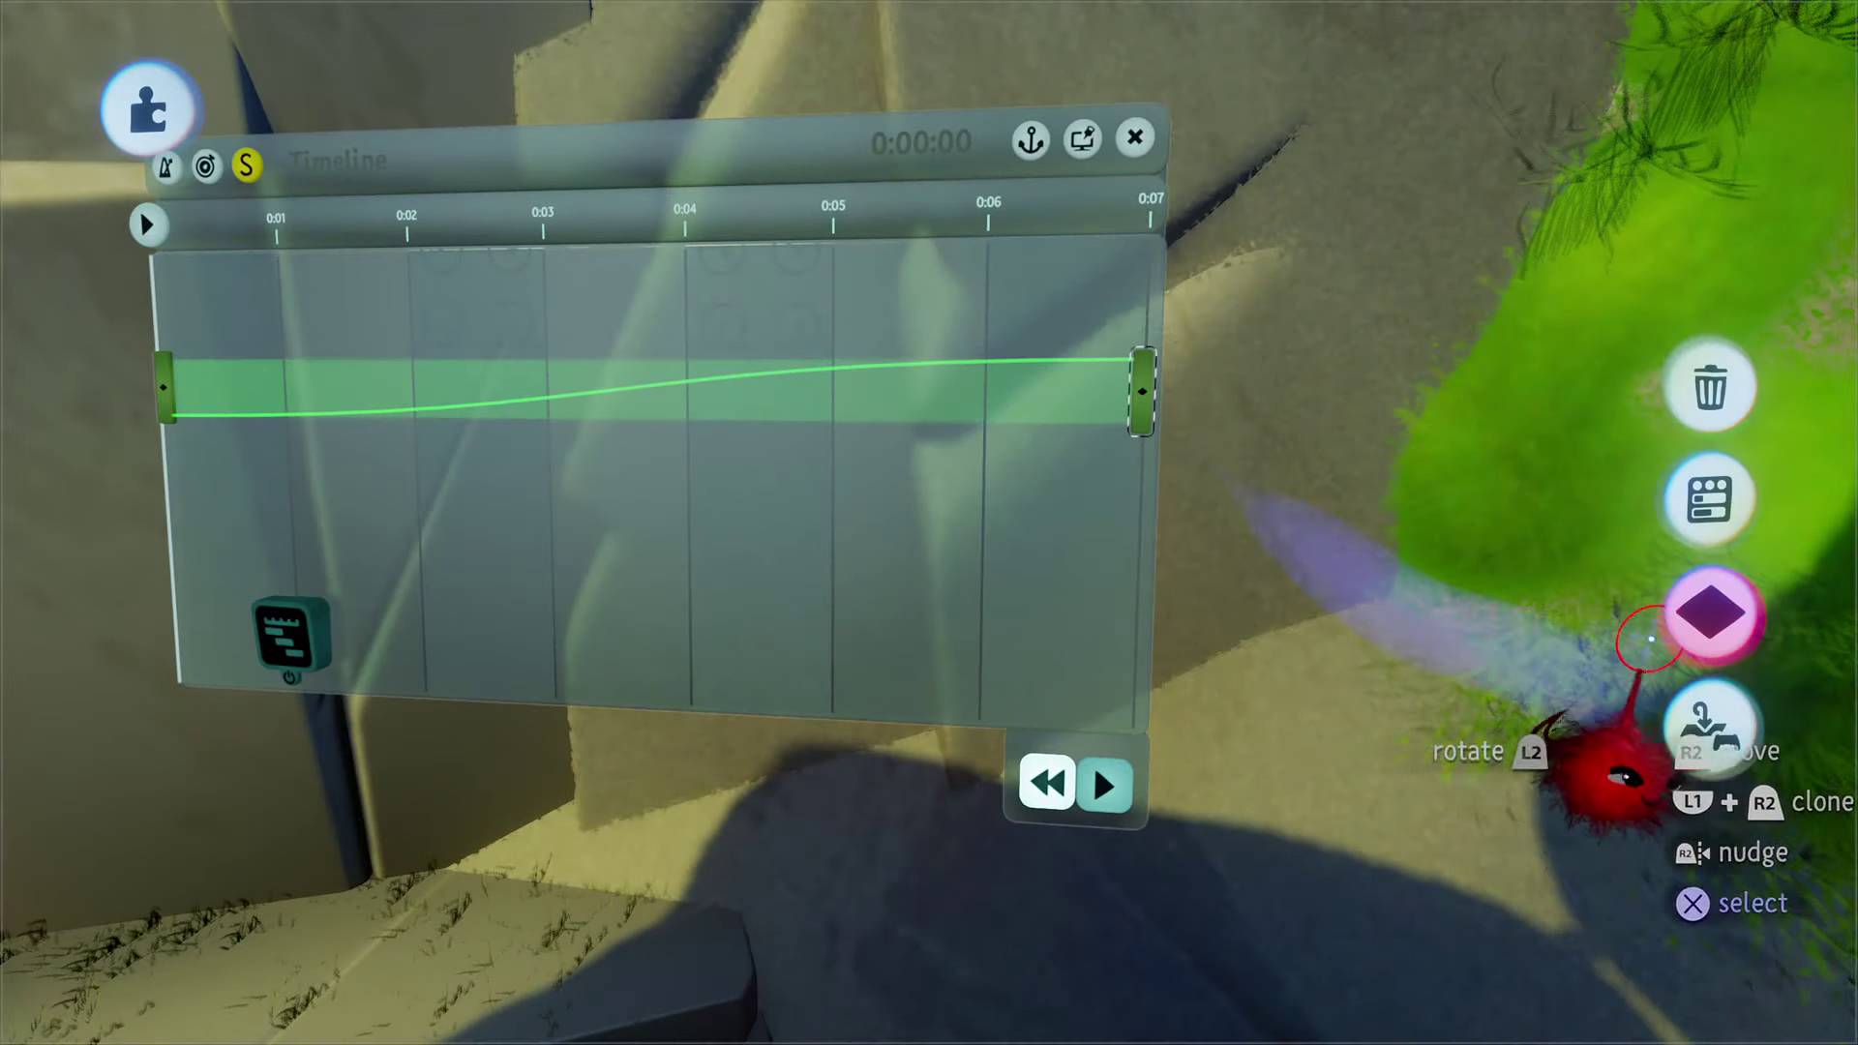
left_click(1712, 609)
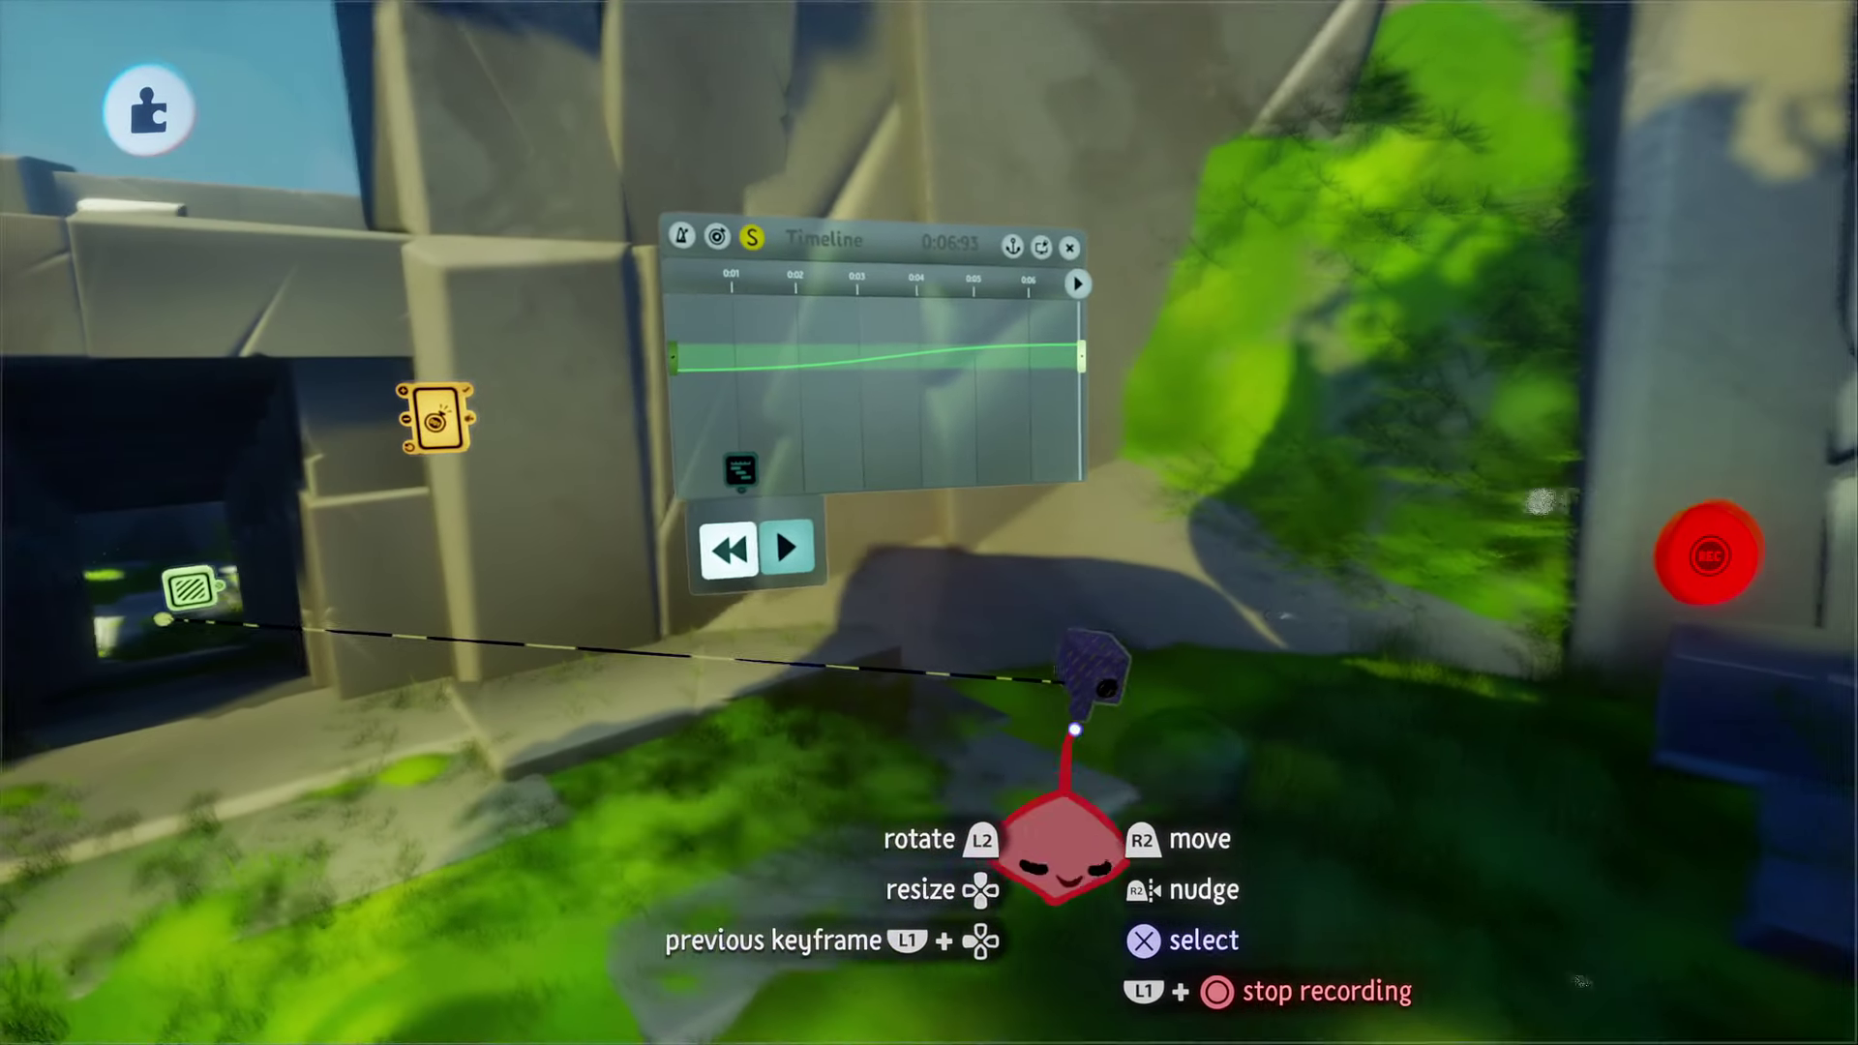
left_click(1084, 663)
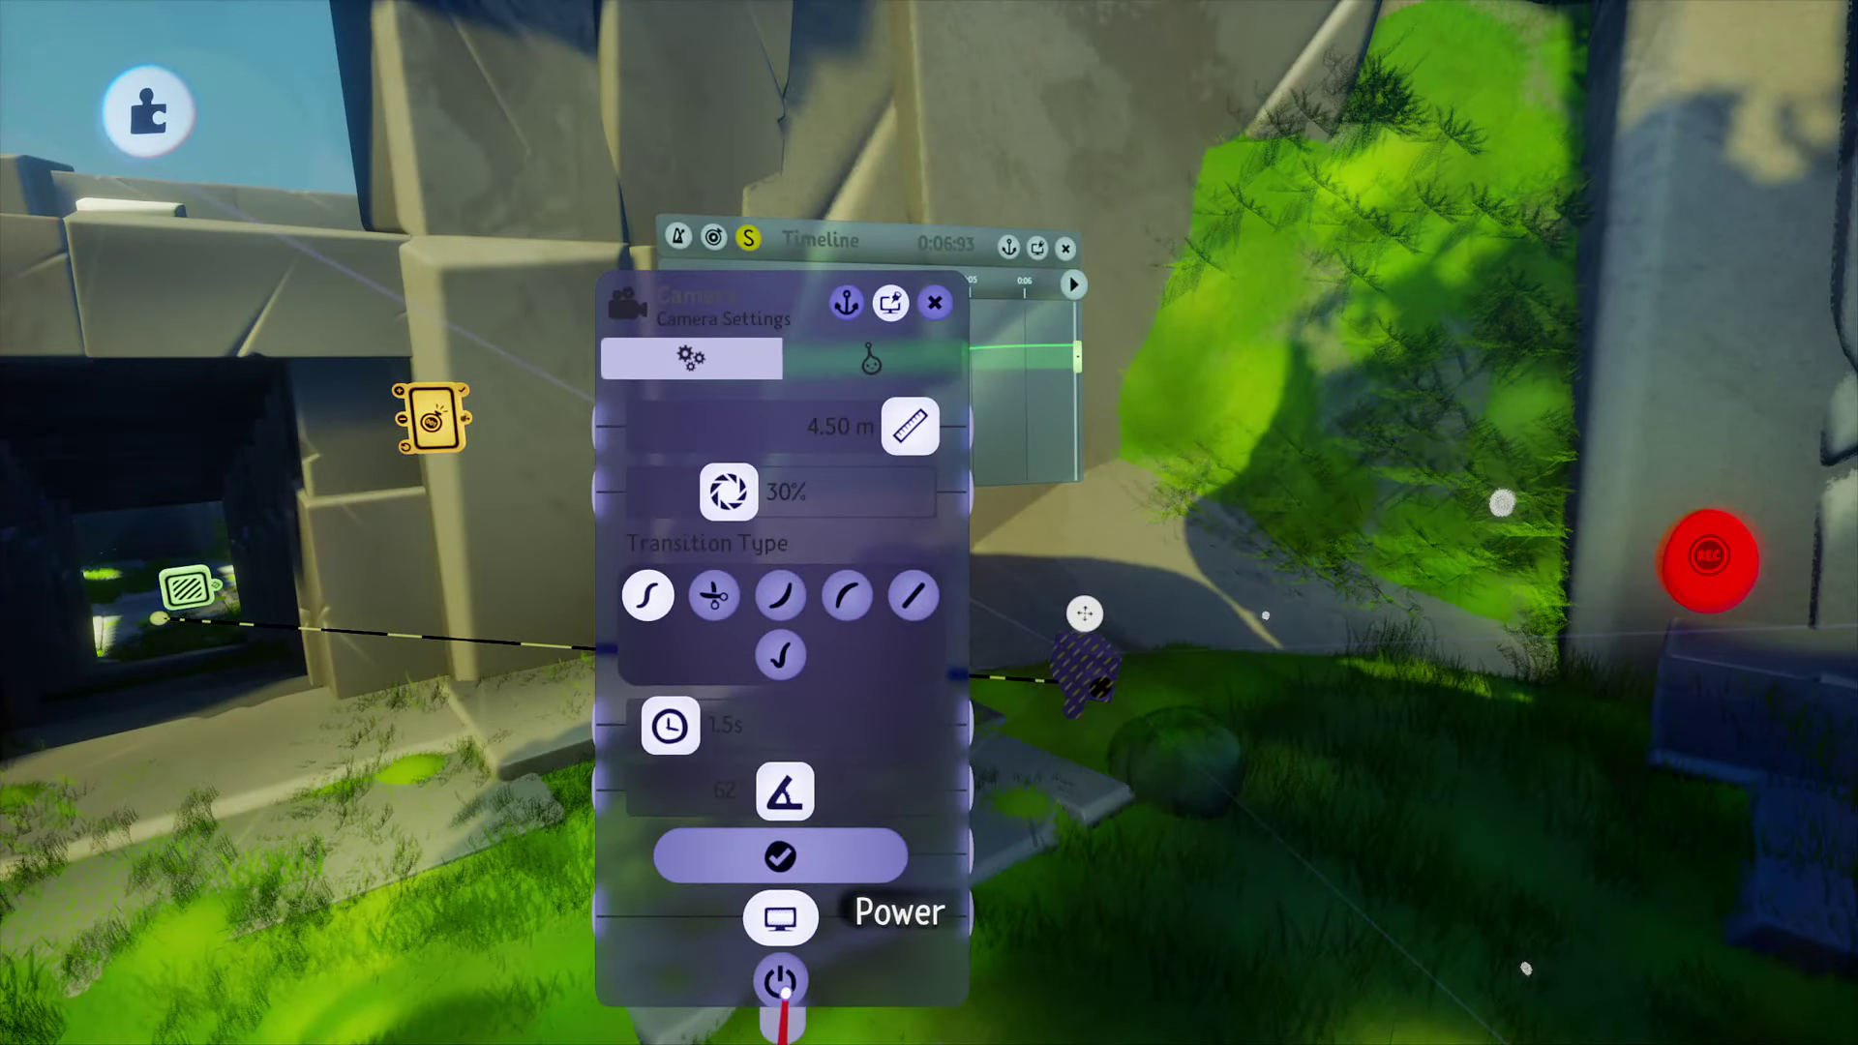
key("Escape")
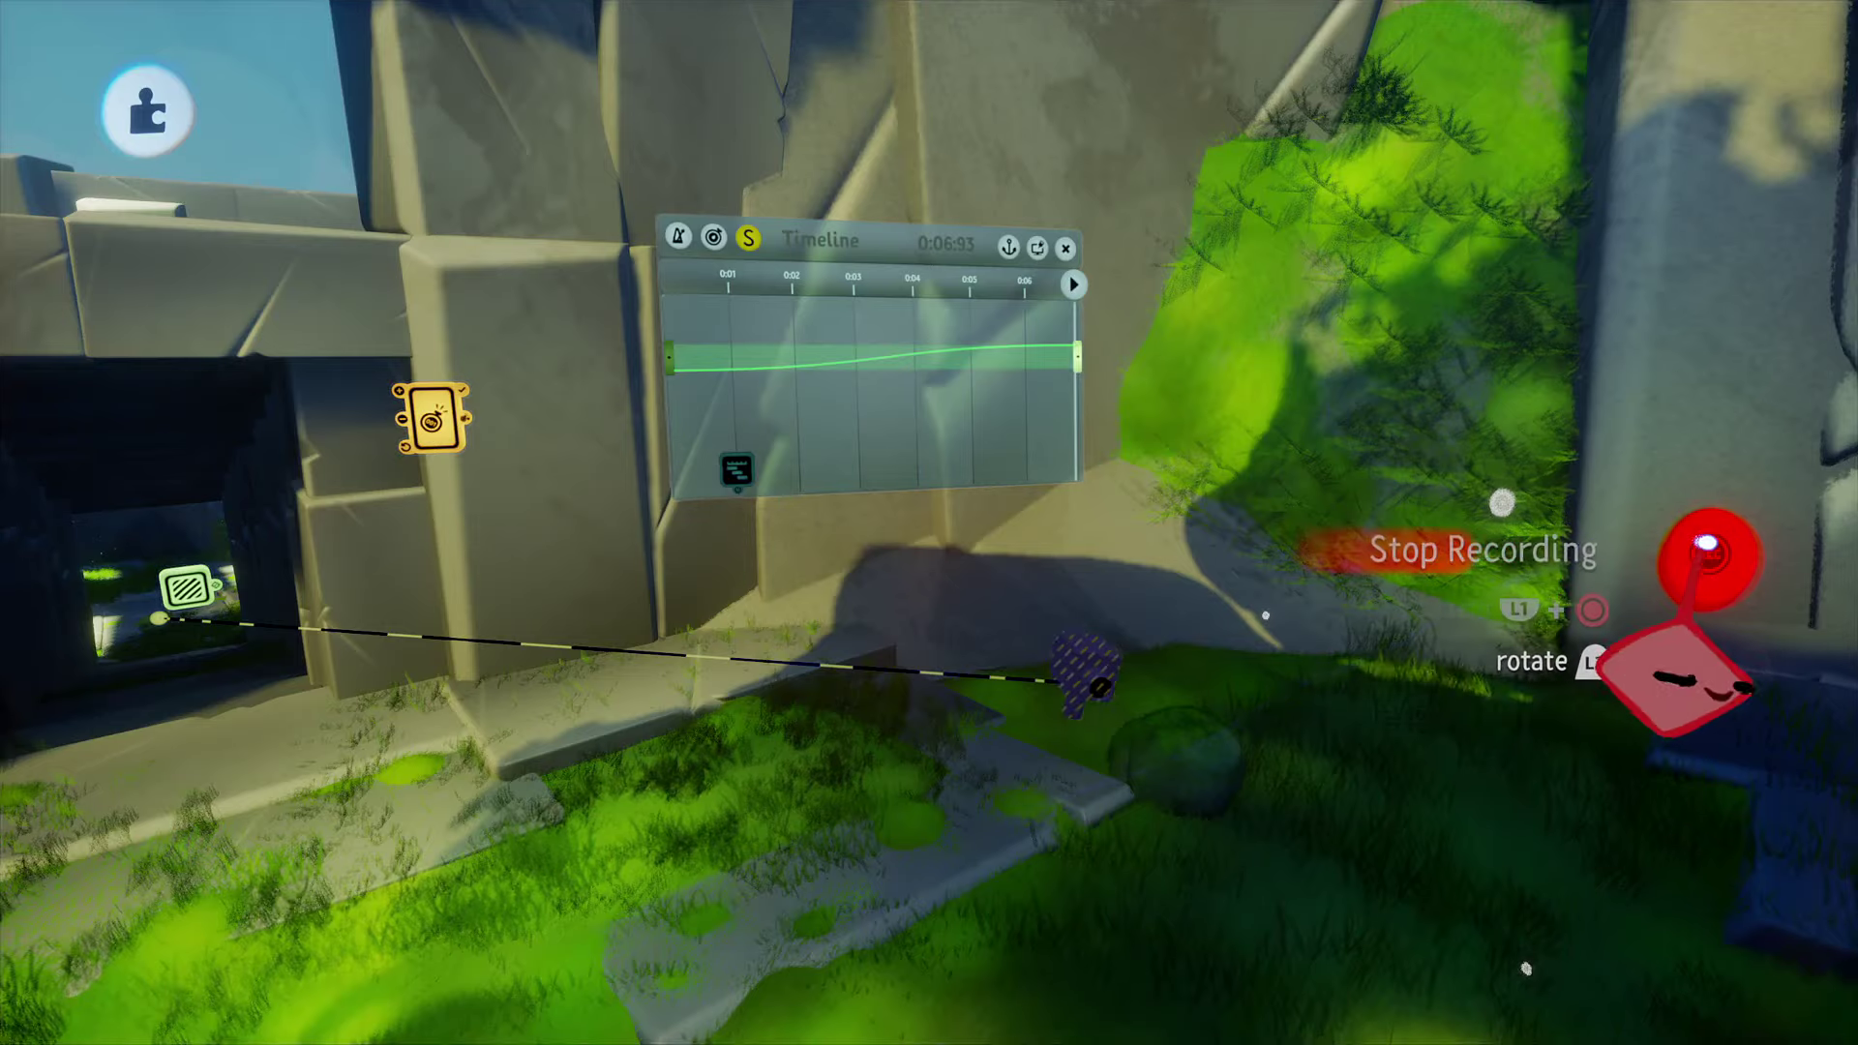
left_click(1488, 557)
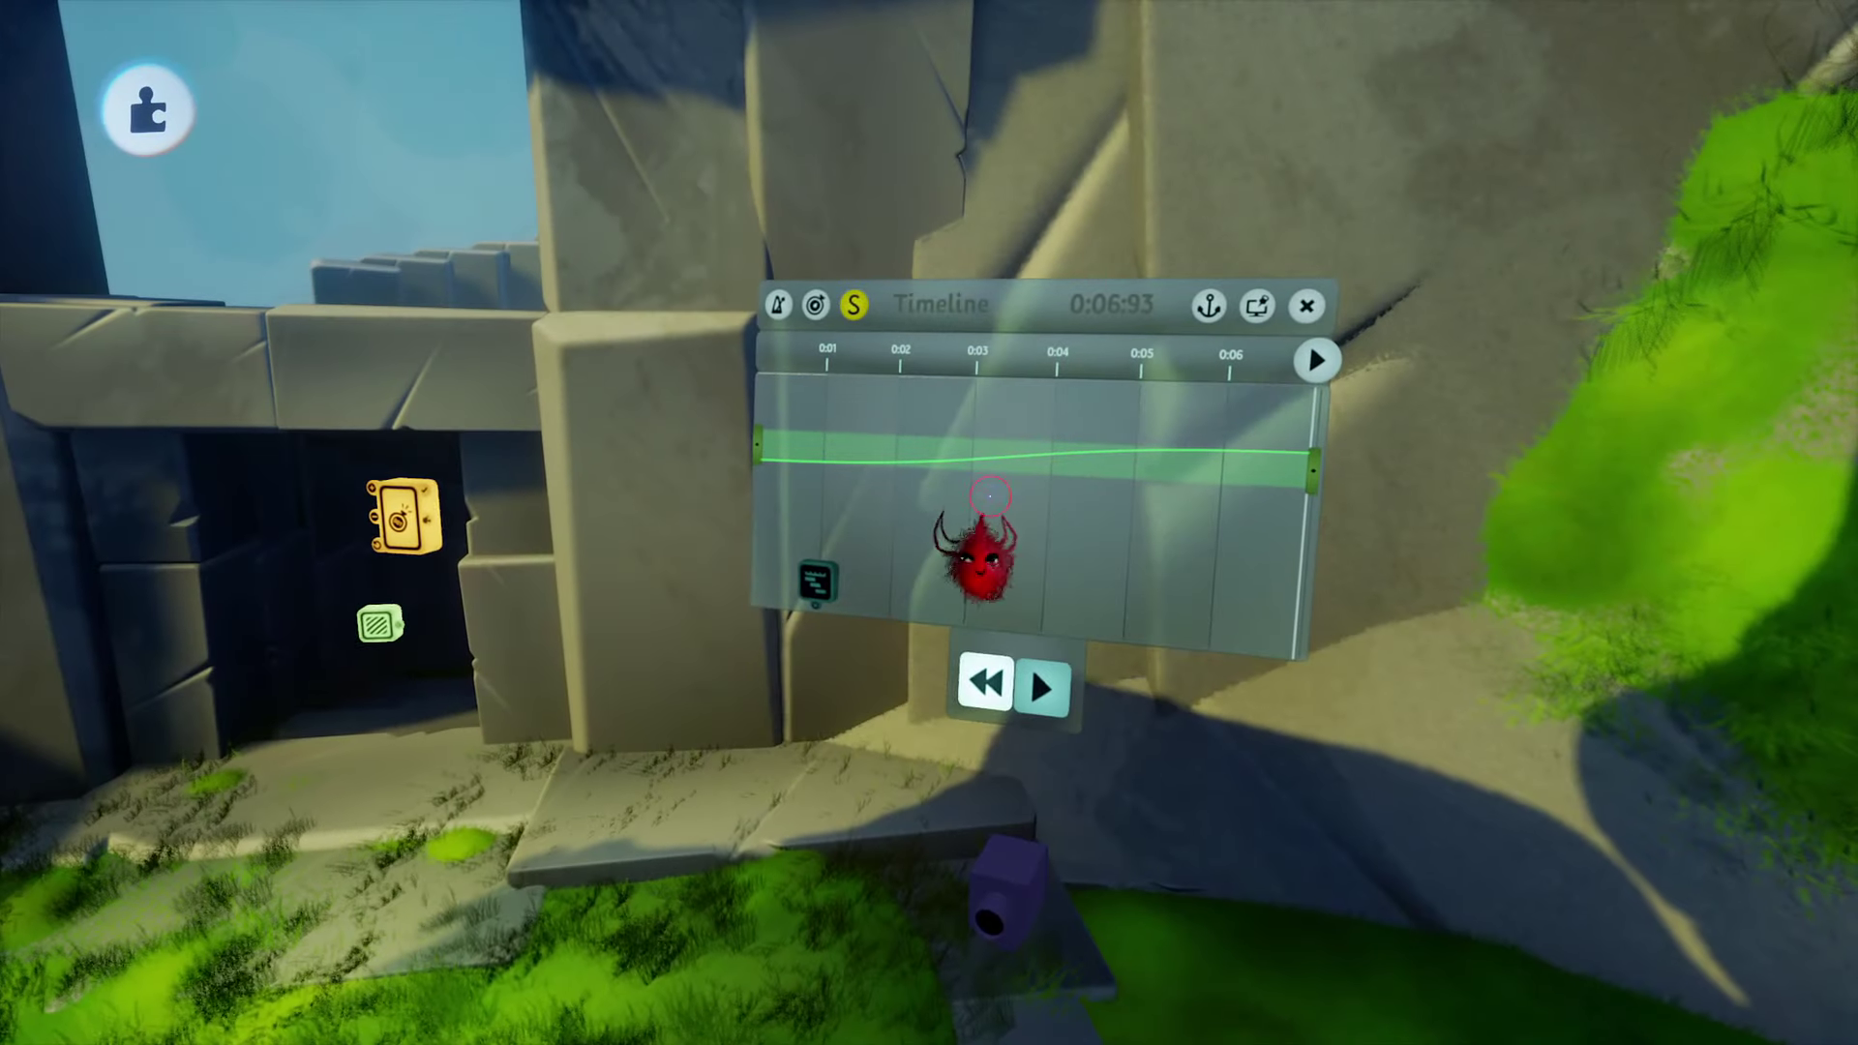
Step: Close the Timeline canvas and test the camera shot in Play Mode by running the puppet through the corridor to the crystal glade
key("Escape")
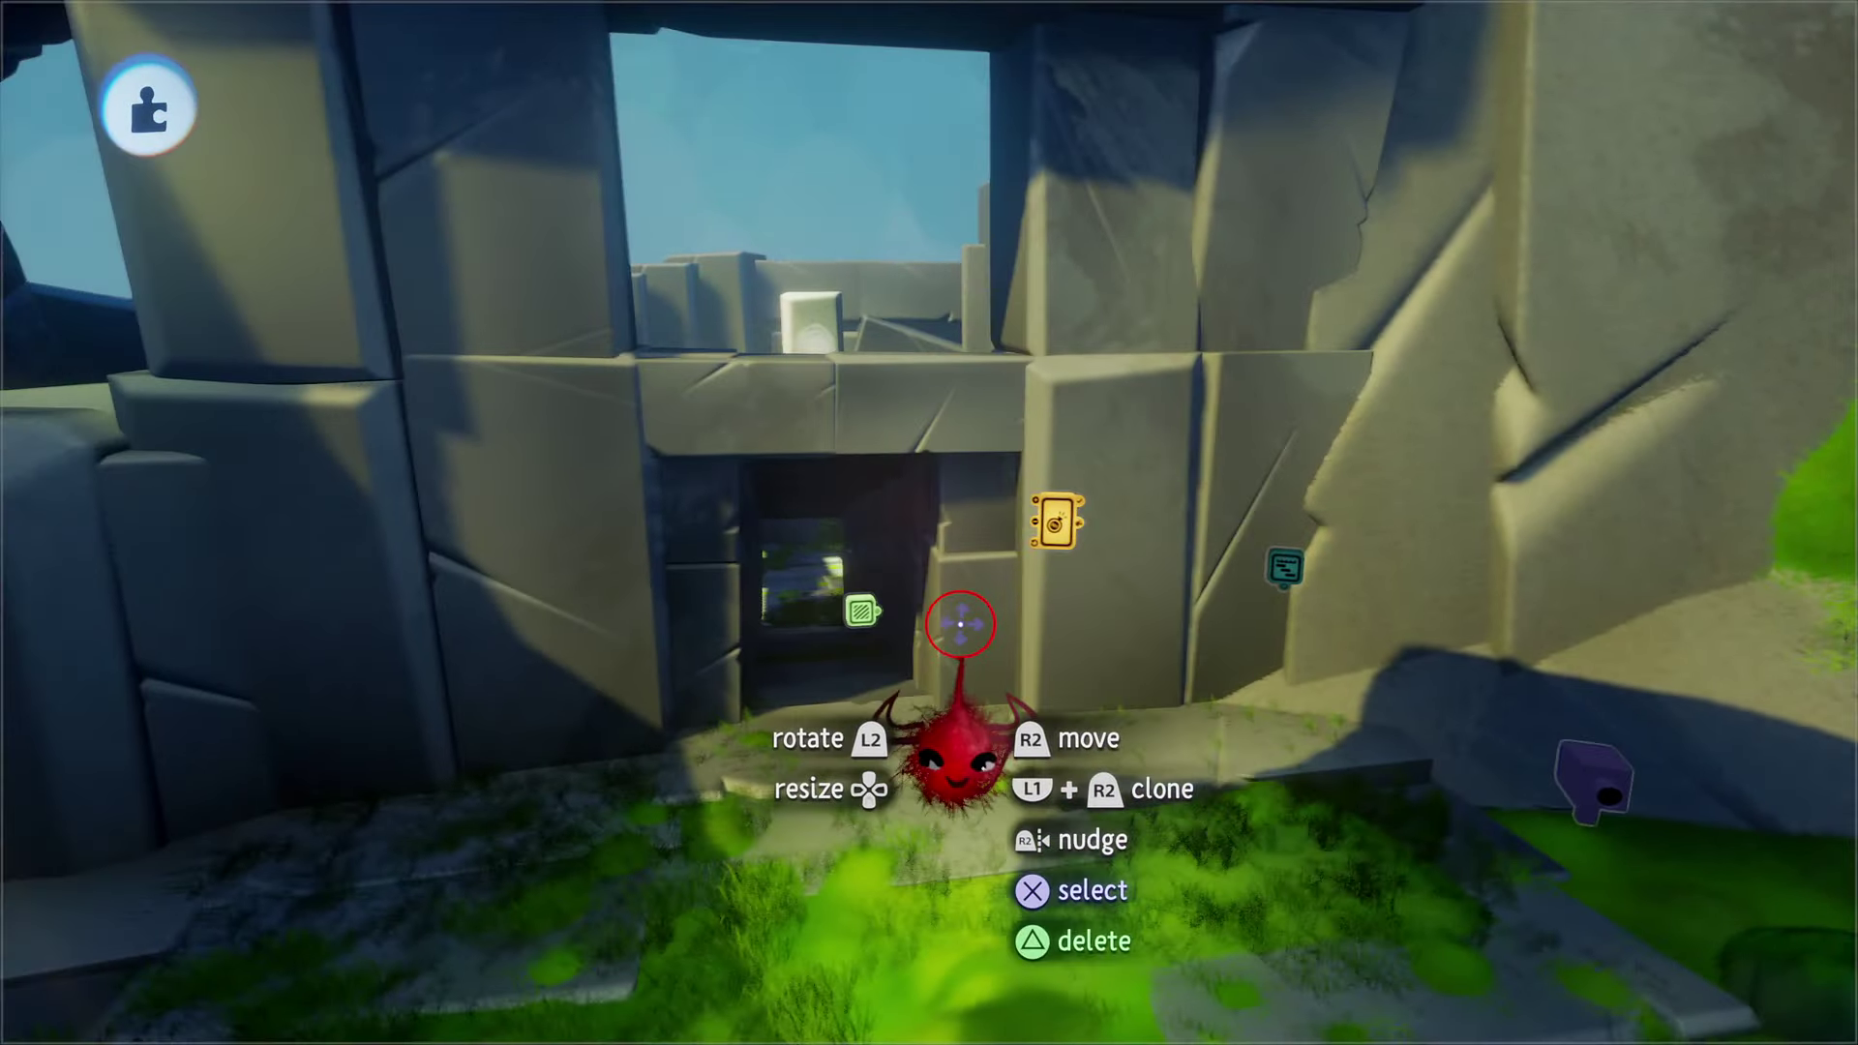
key("Escape")
left_click(532, 737)
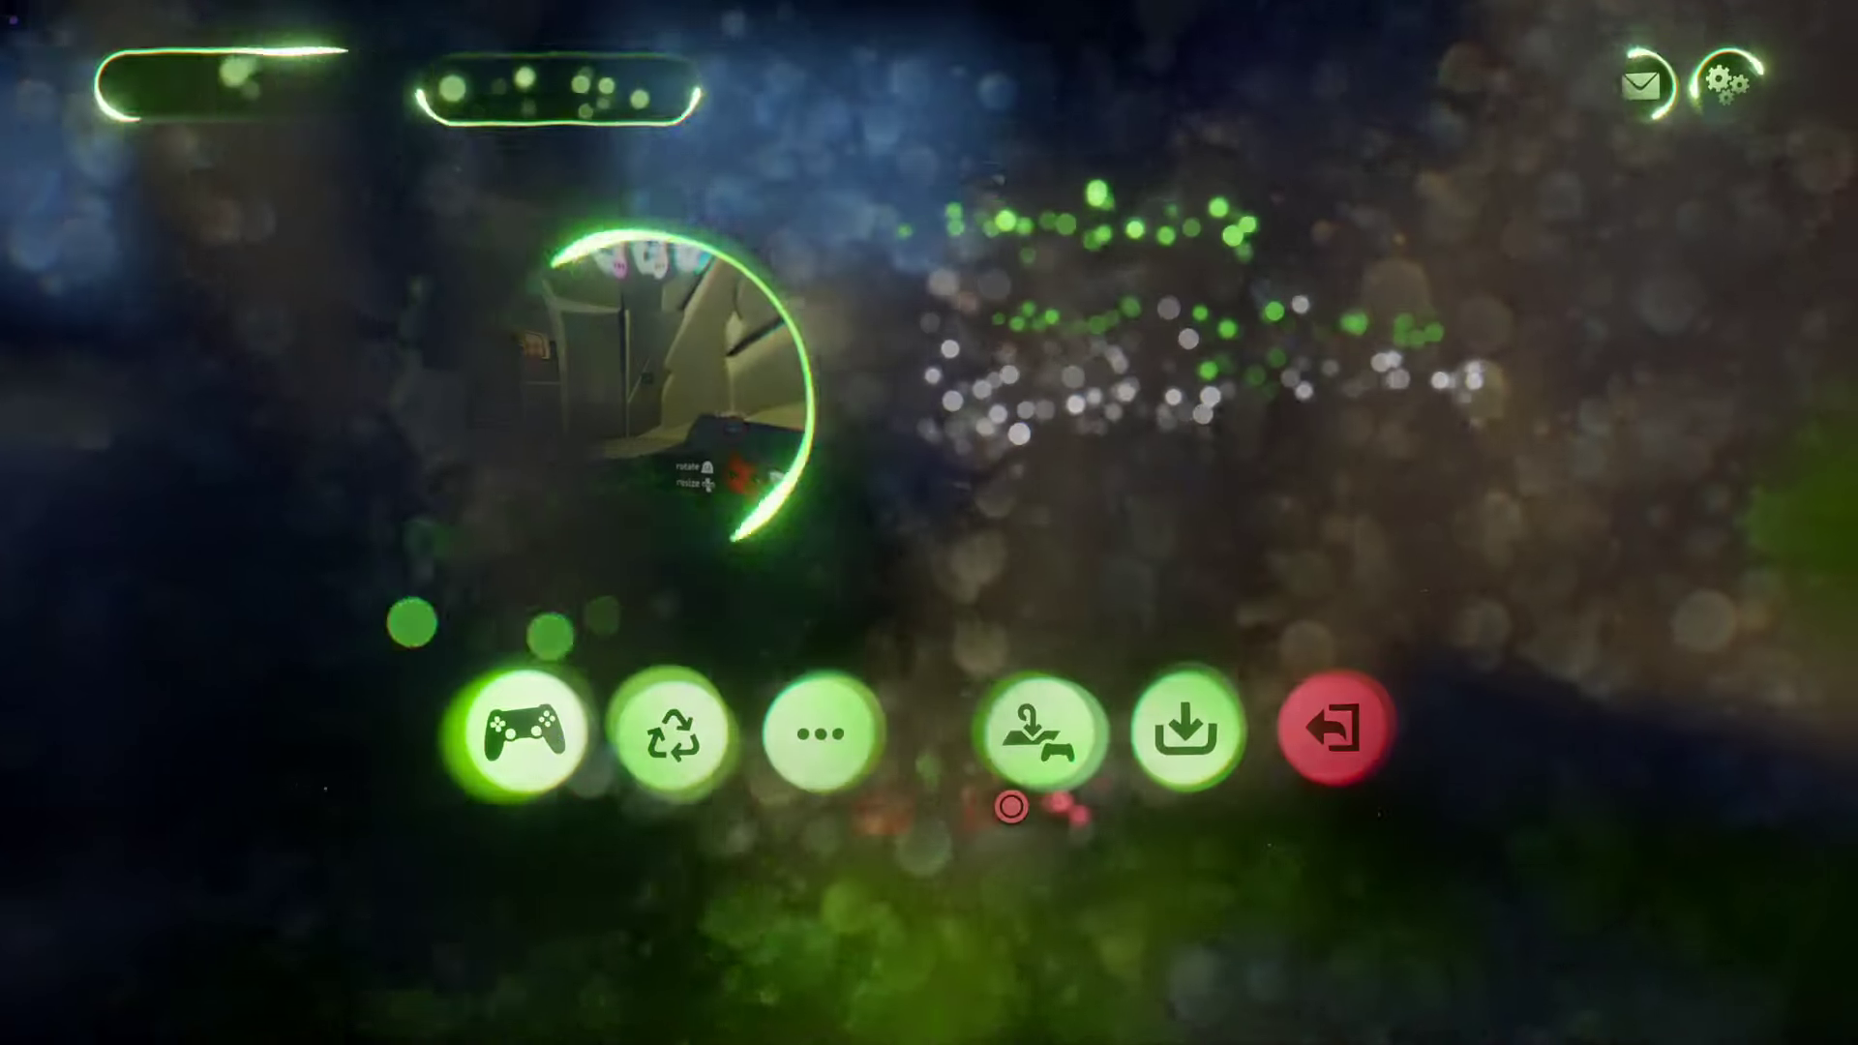
key("w")
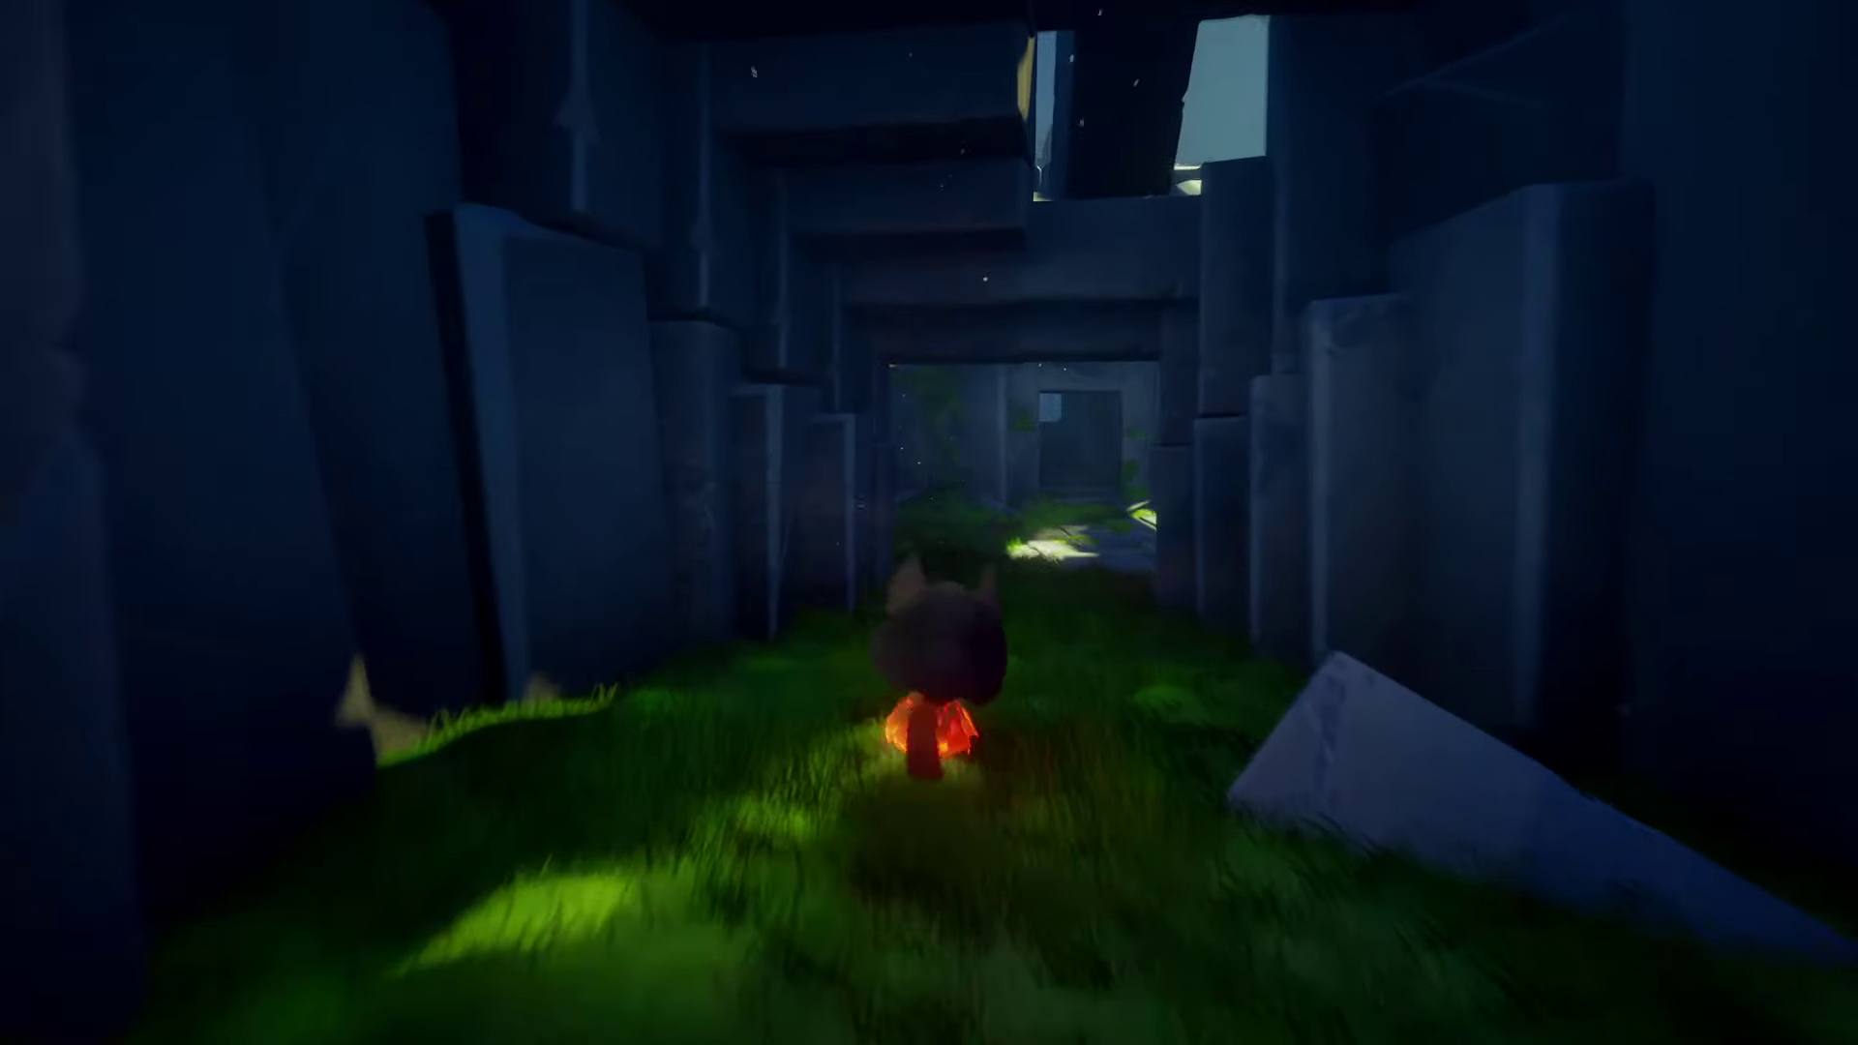
key("w")
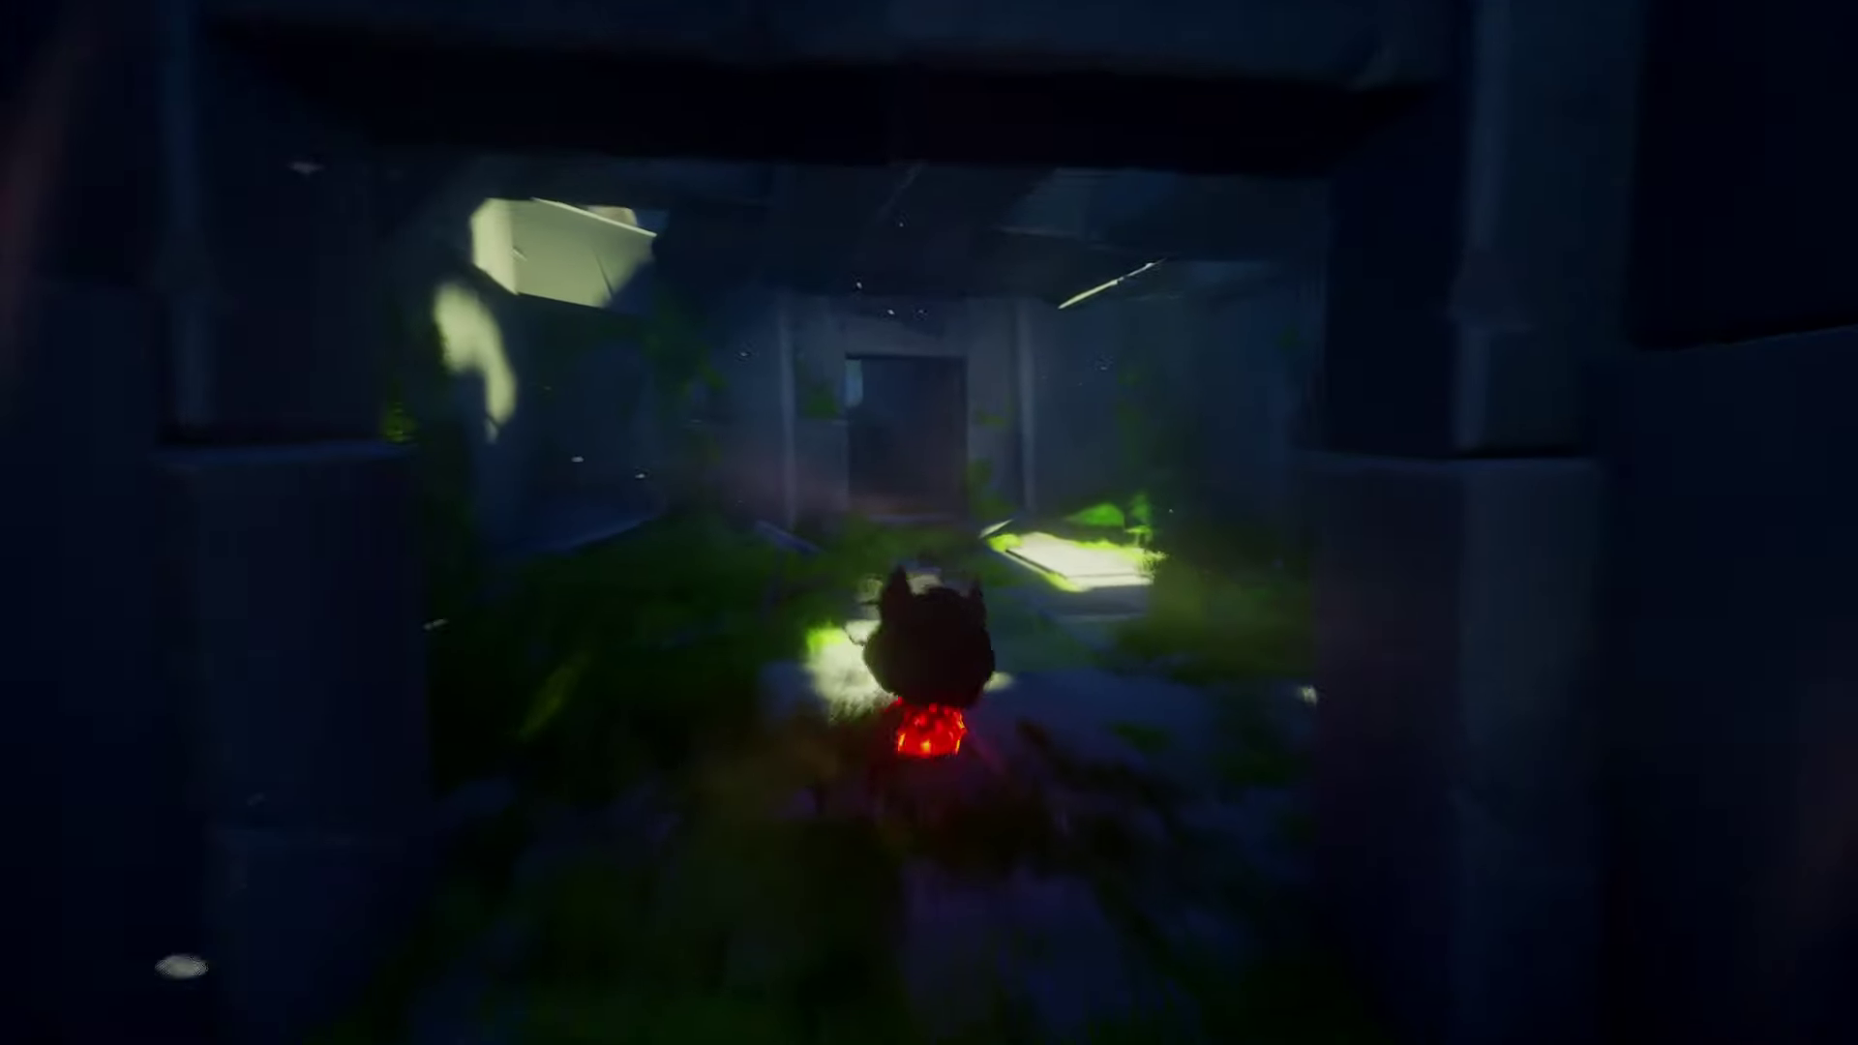
key("w")
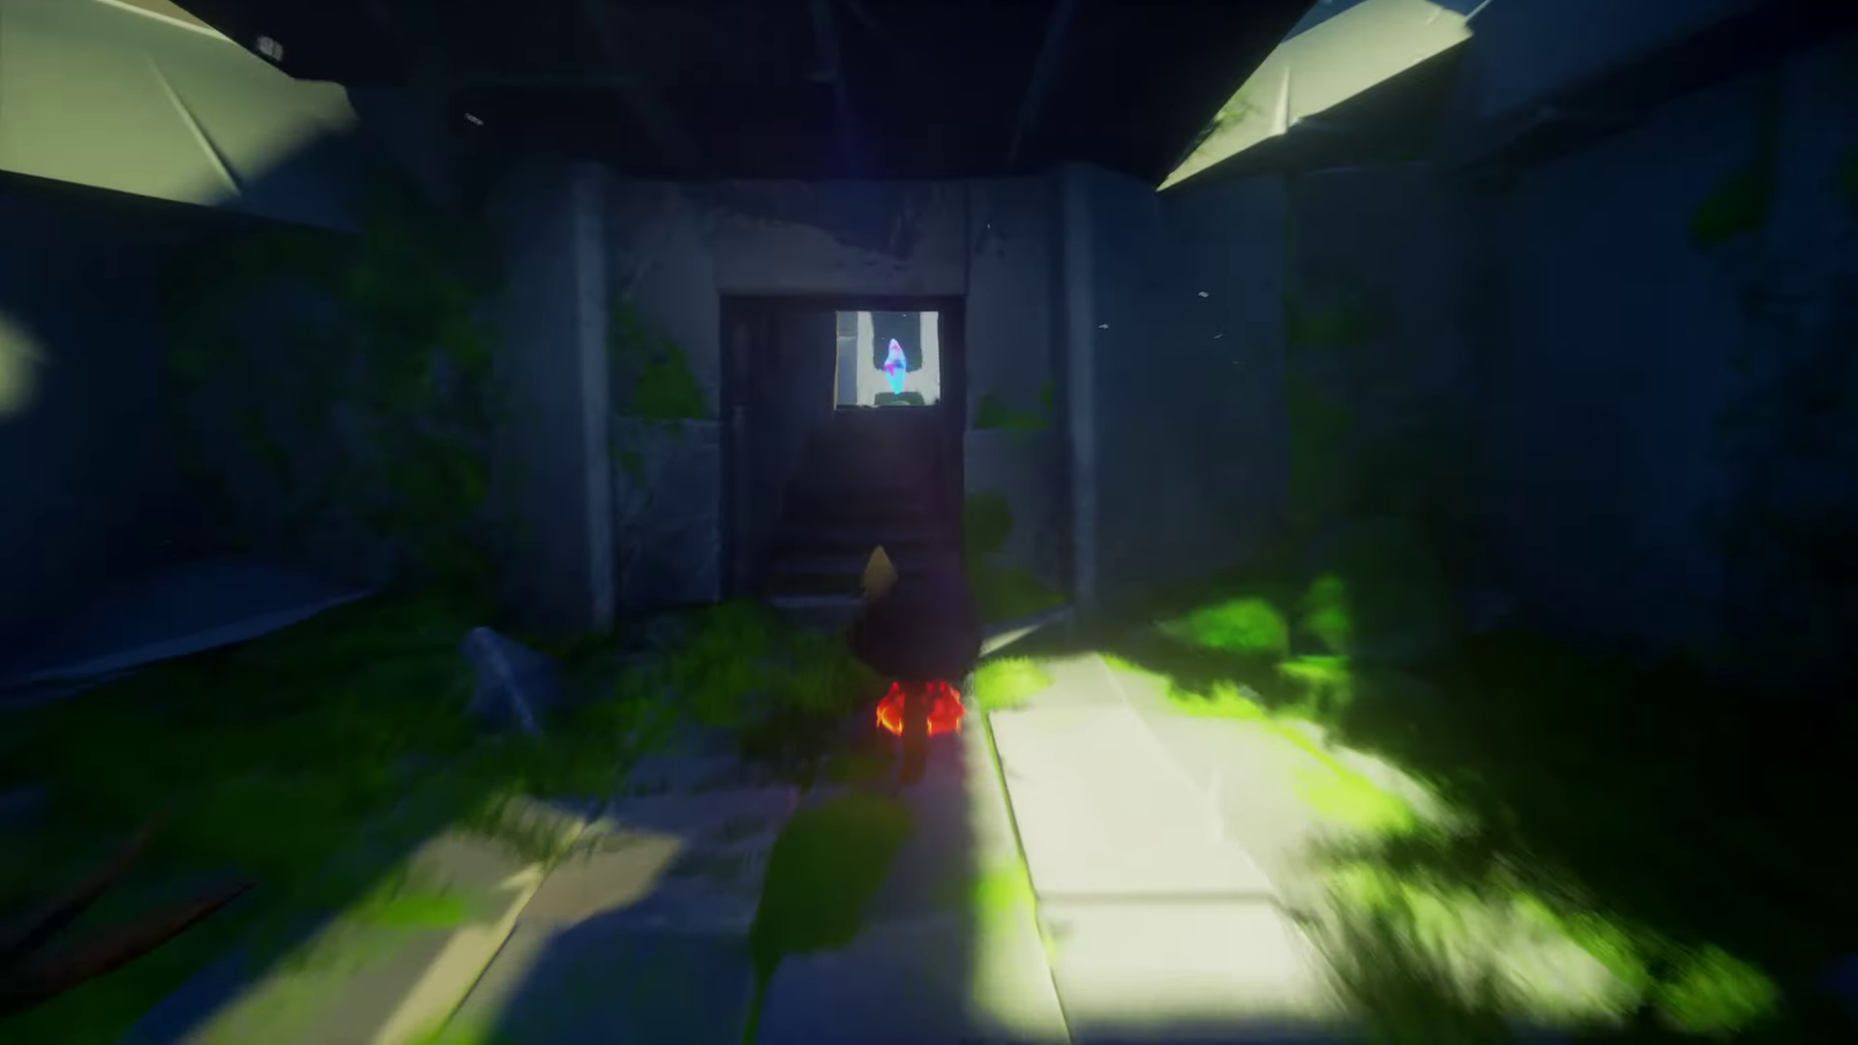
key("w")
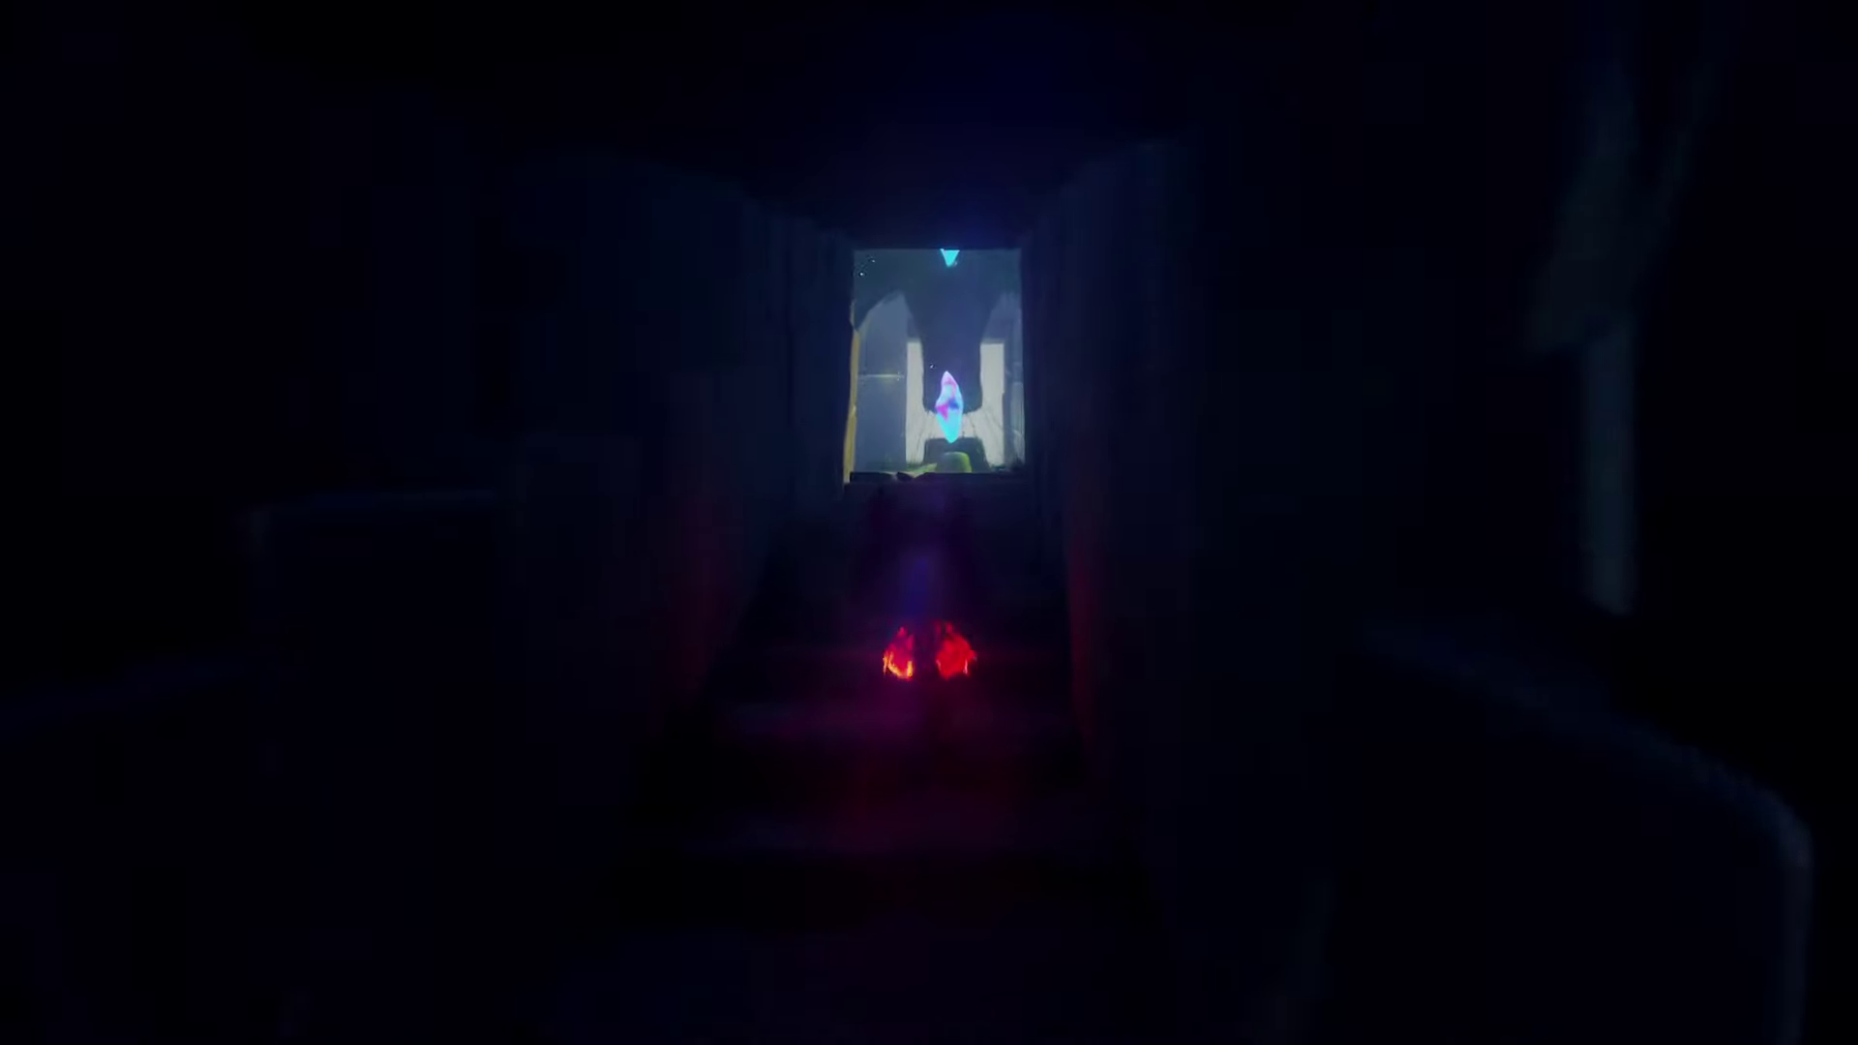
key("w")
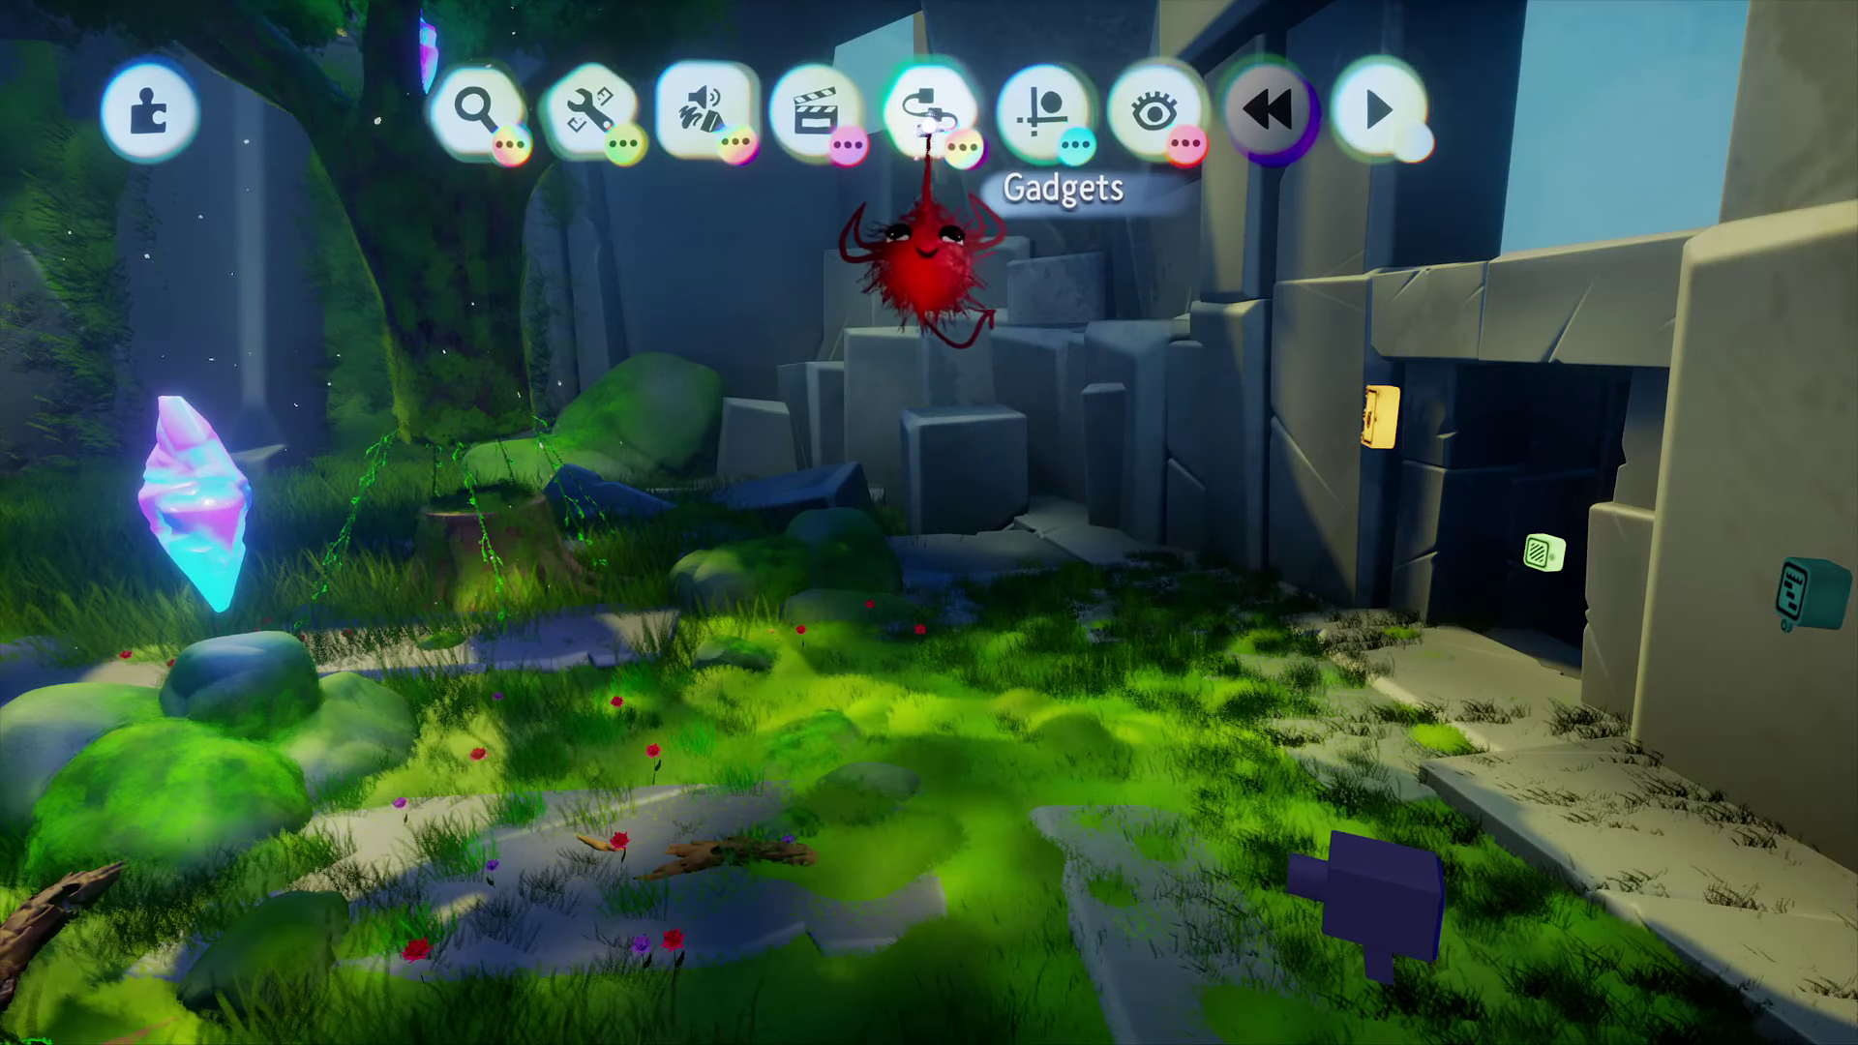
Step: Place a Tag gadget on the mossy rocks directly below the large crystal in the glade
left_click(746, 218)
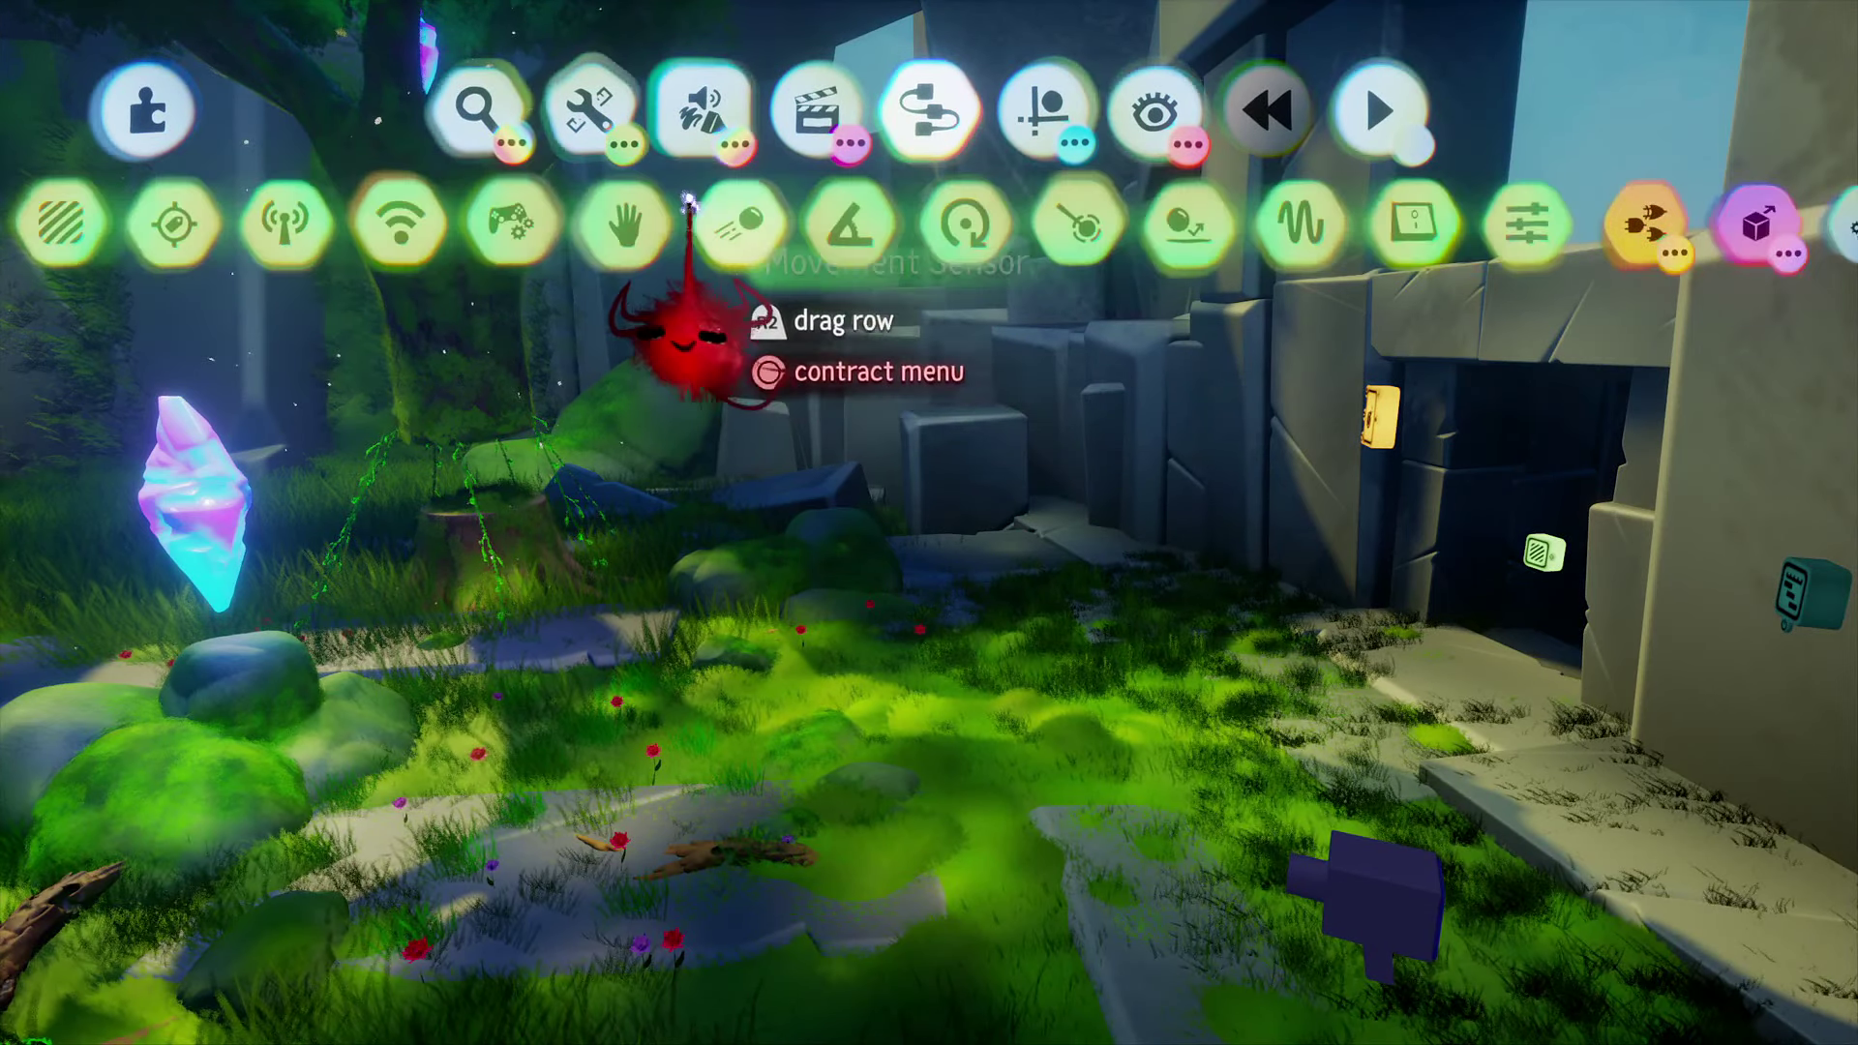
left_click(172, 222)
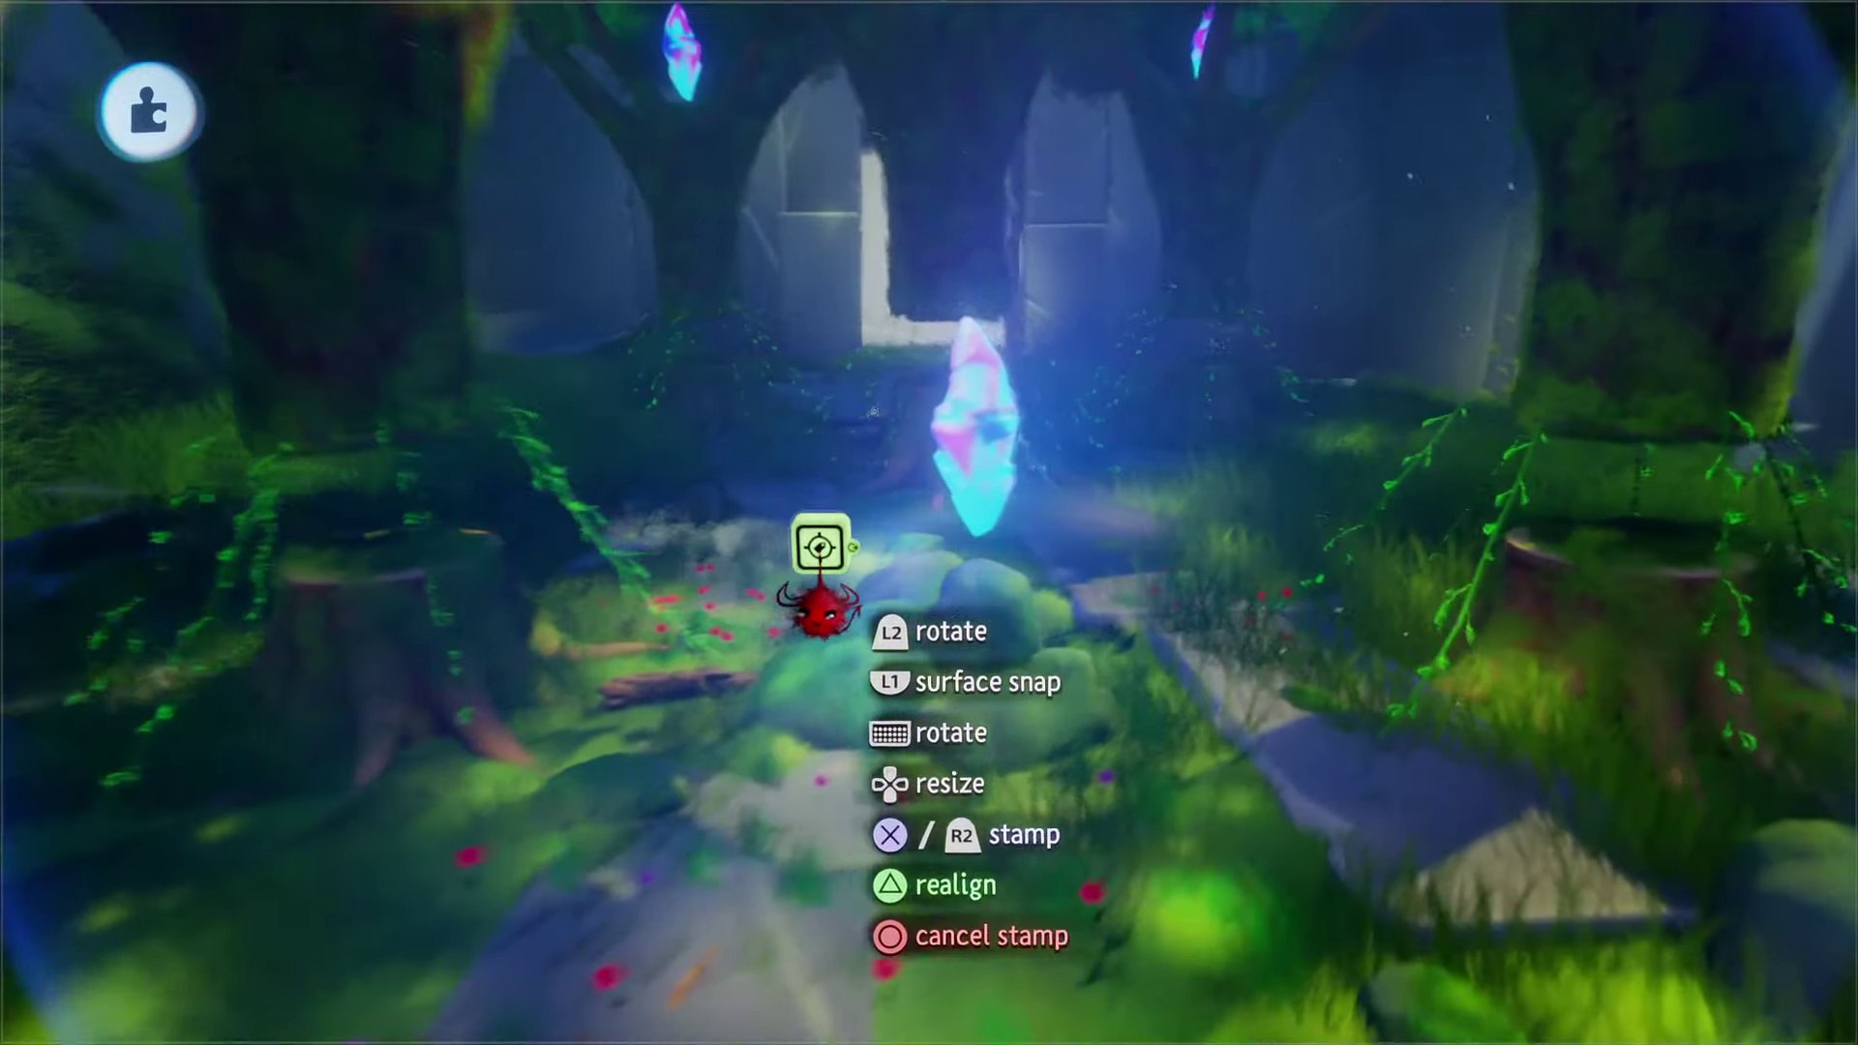
scroll(862, 552, "up", 3)
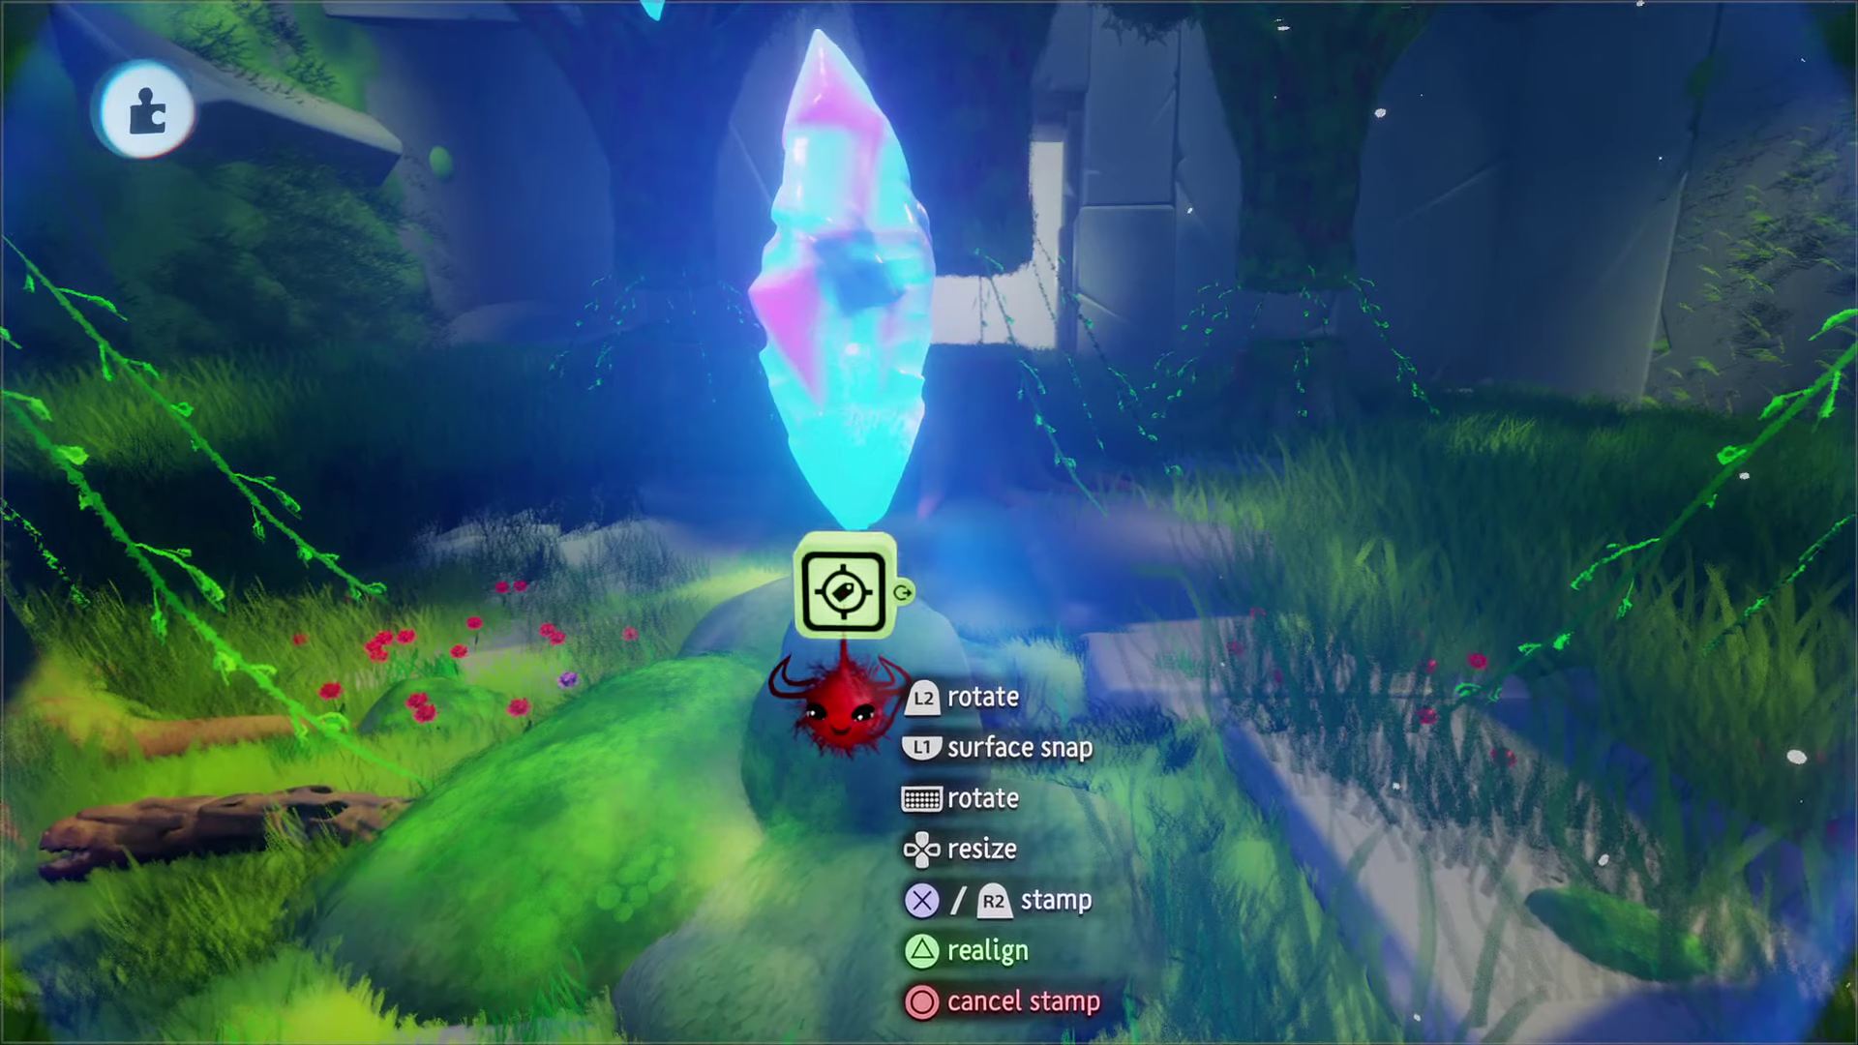
left_click(842, 585)
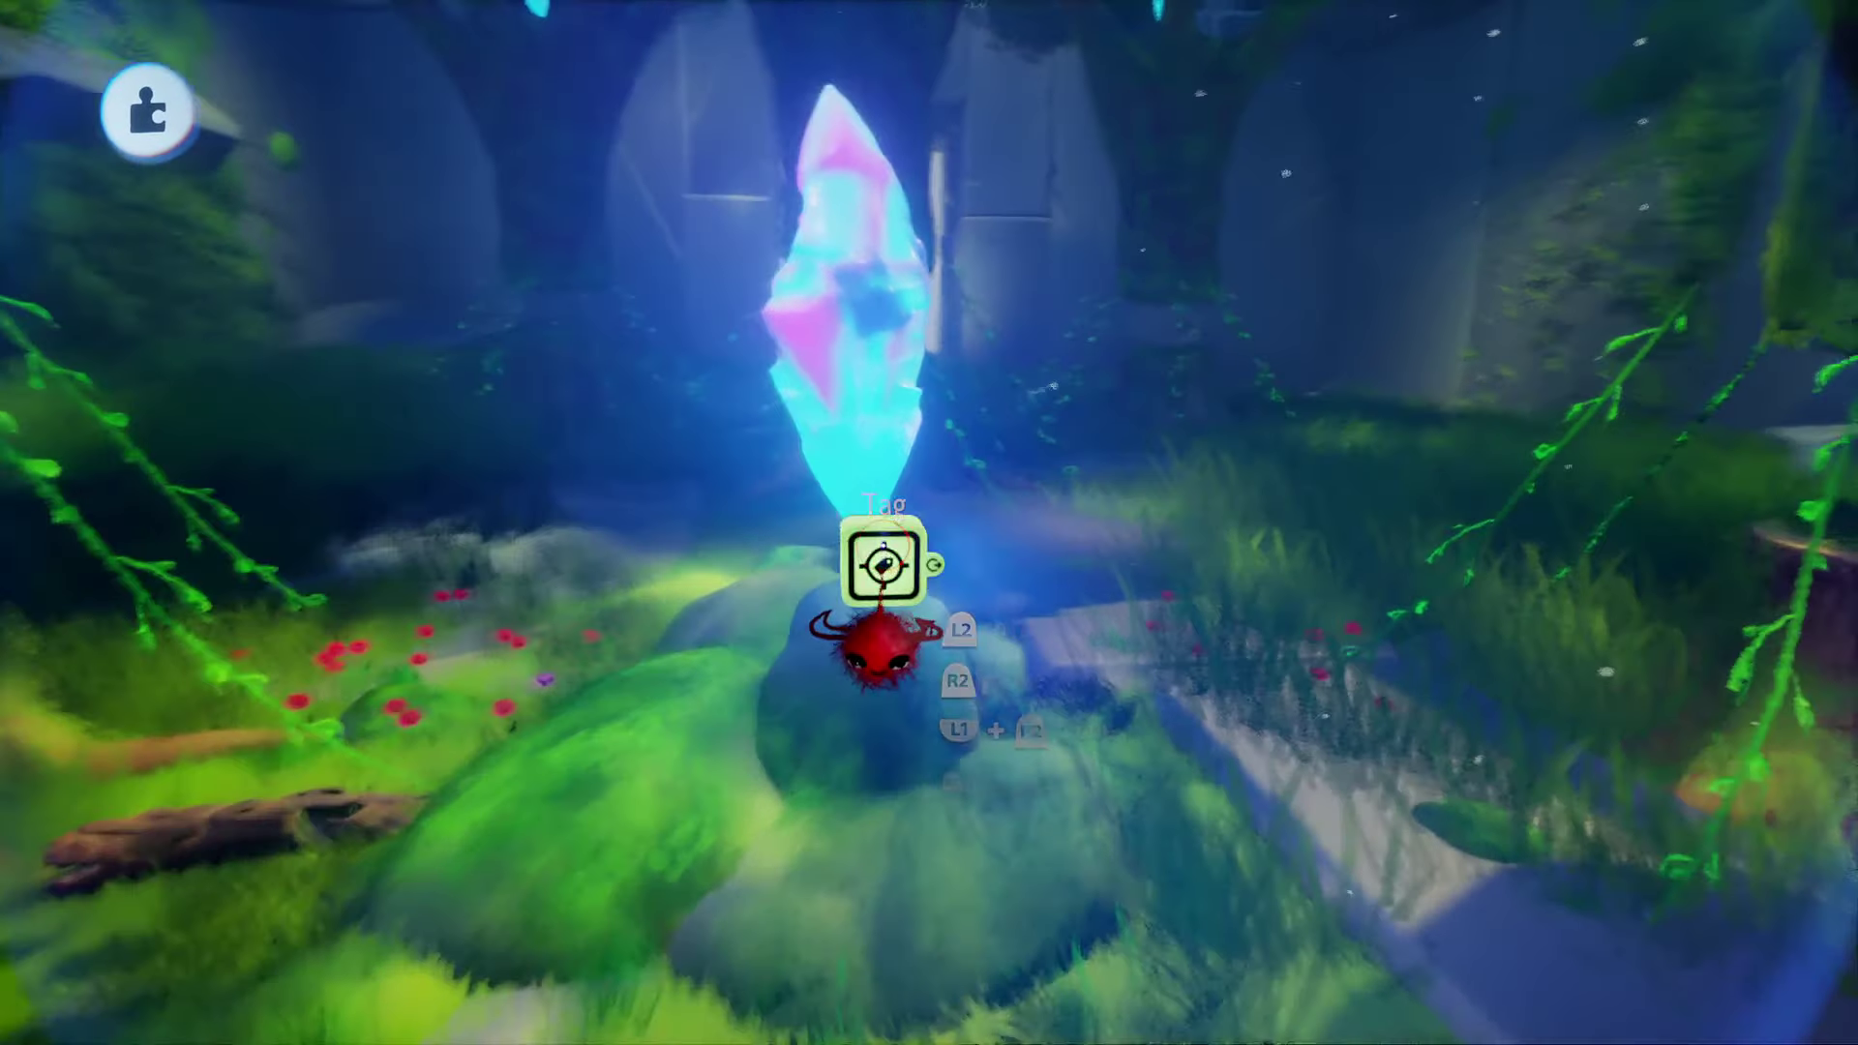
Step: Rename the Tag gadget below the crystal as "Follow me" and close its settings
left_click(883, 562)
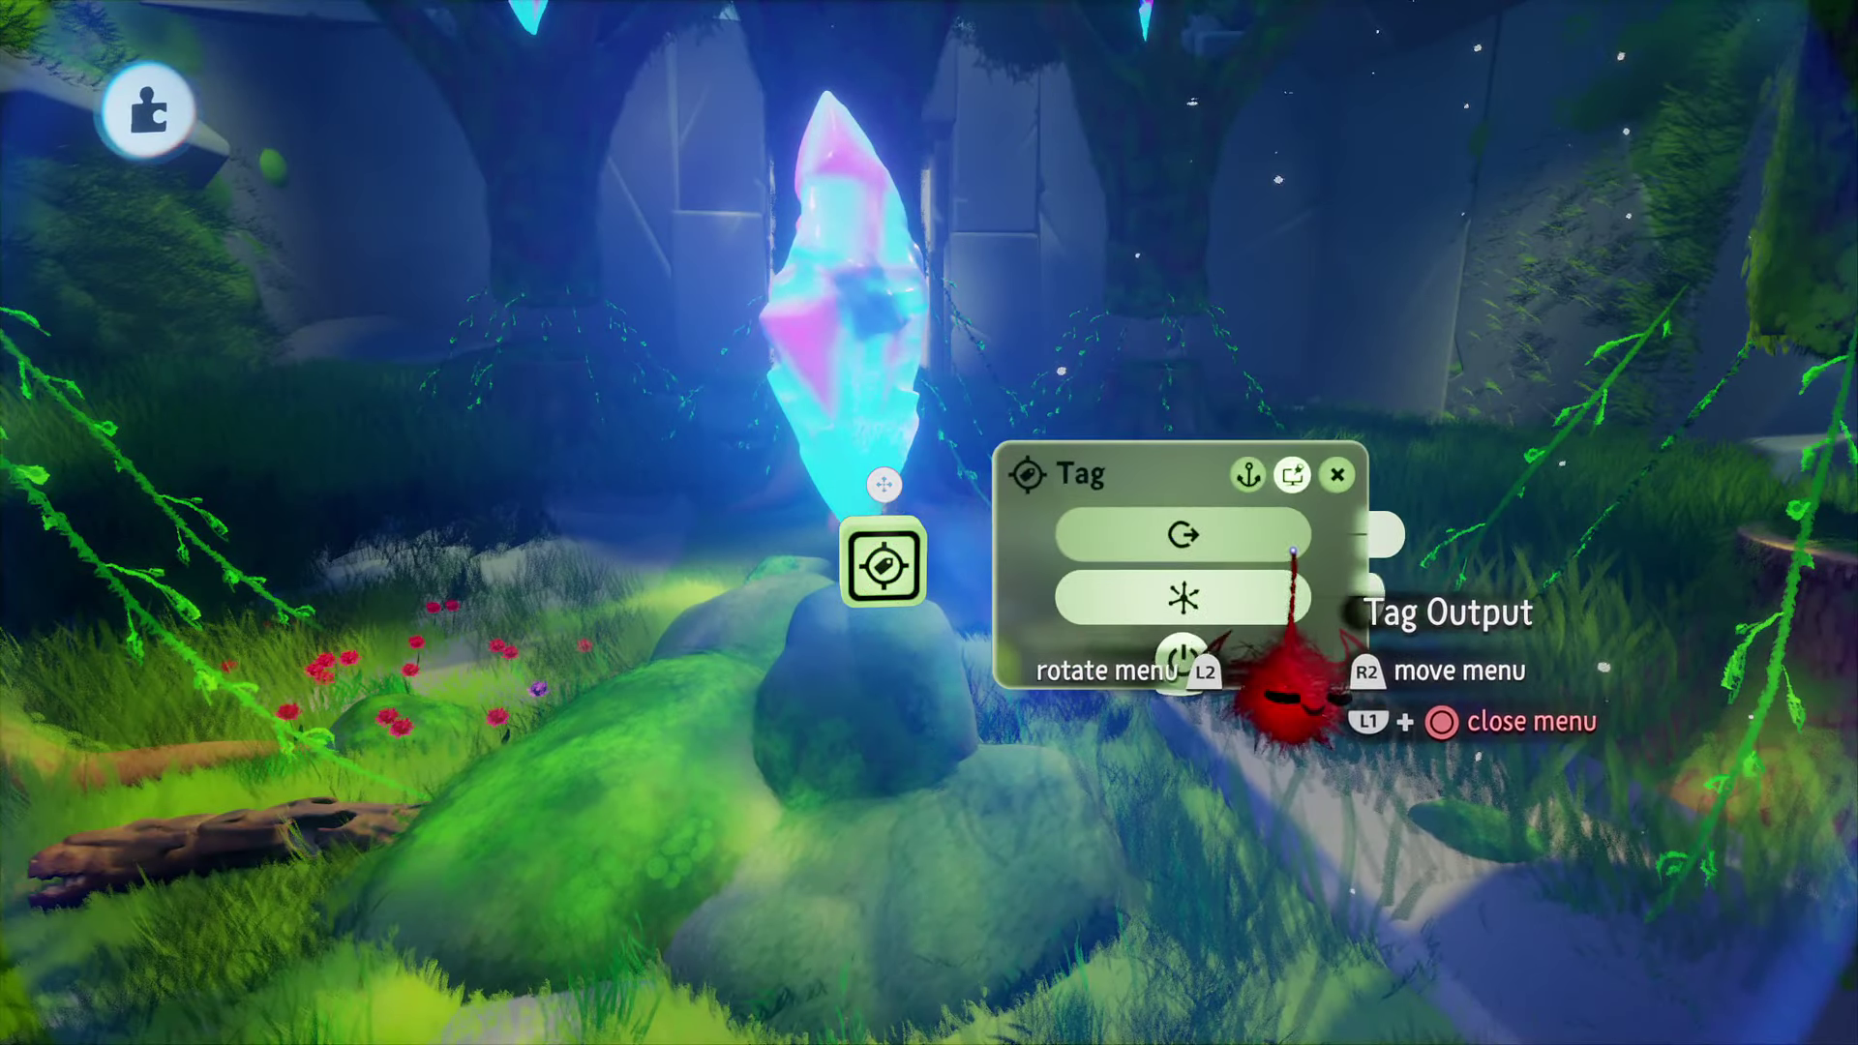
left_click(1097, 486)
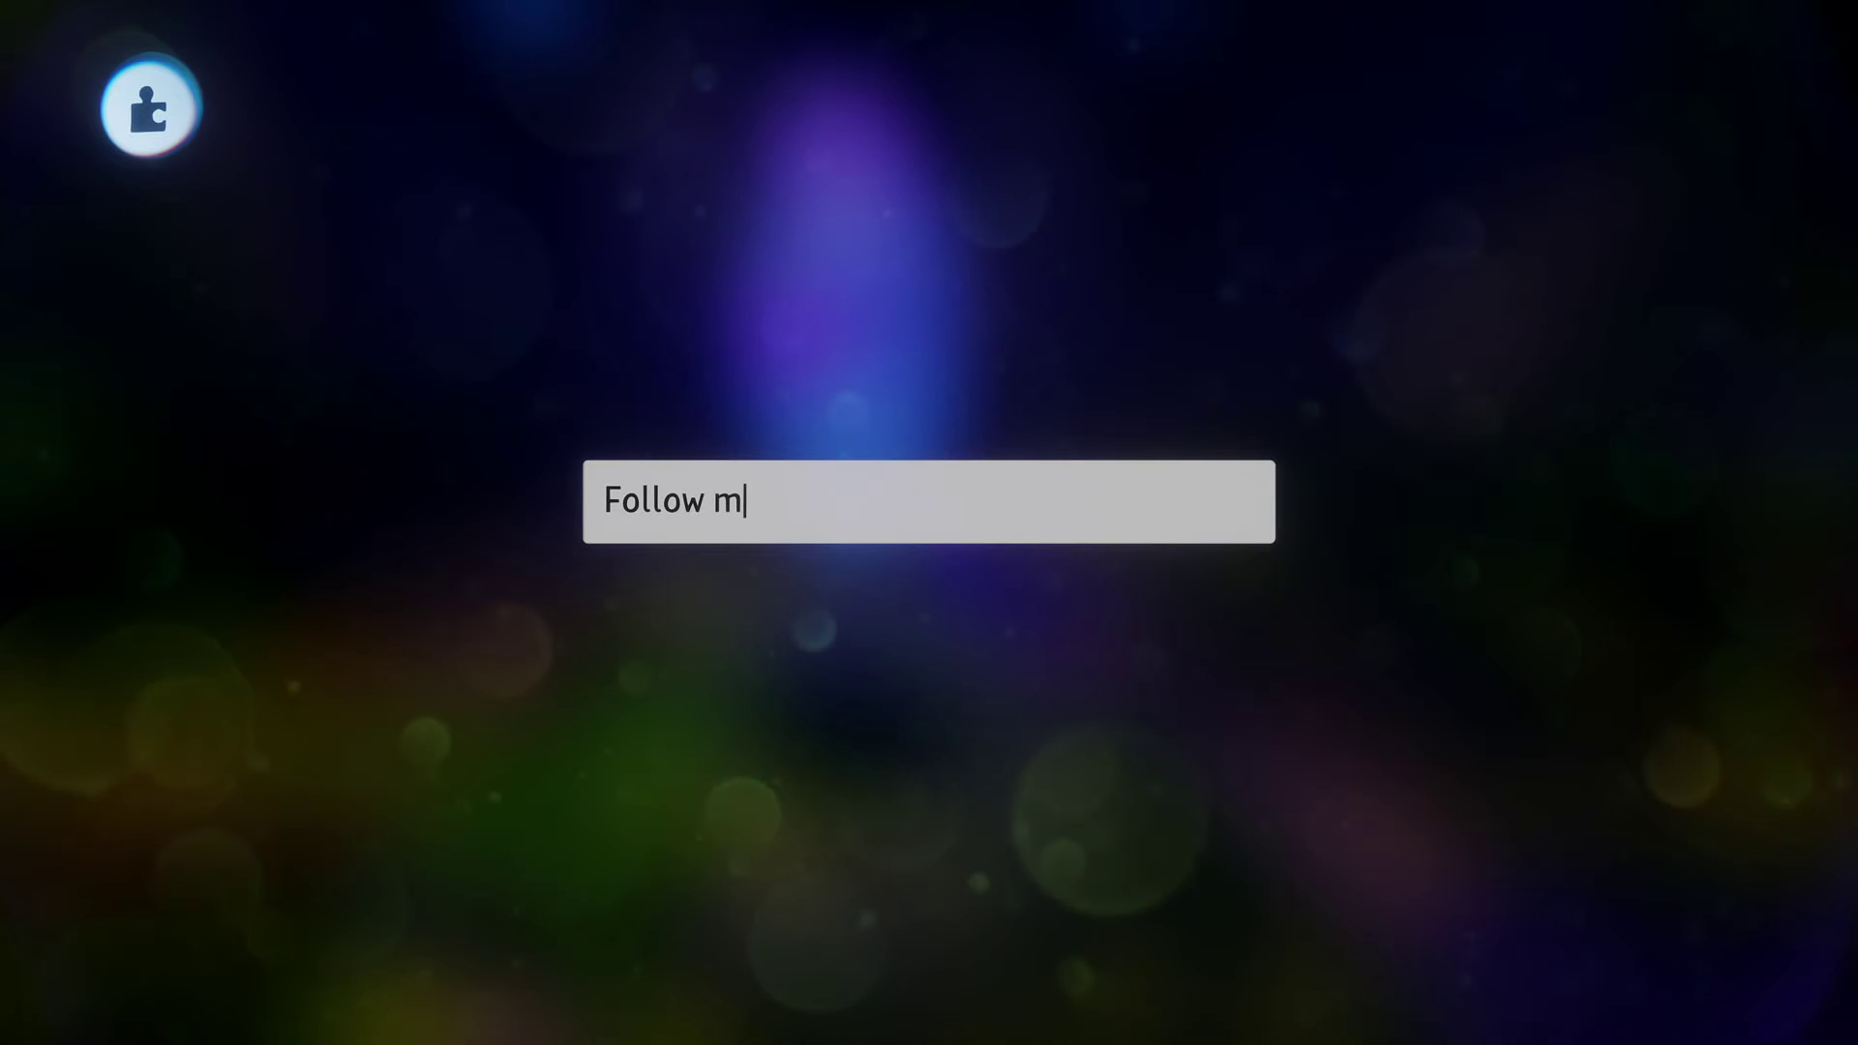
key("Return")
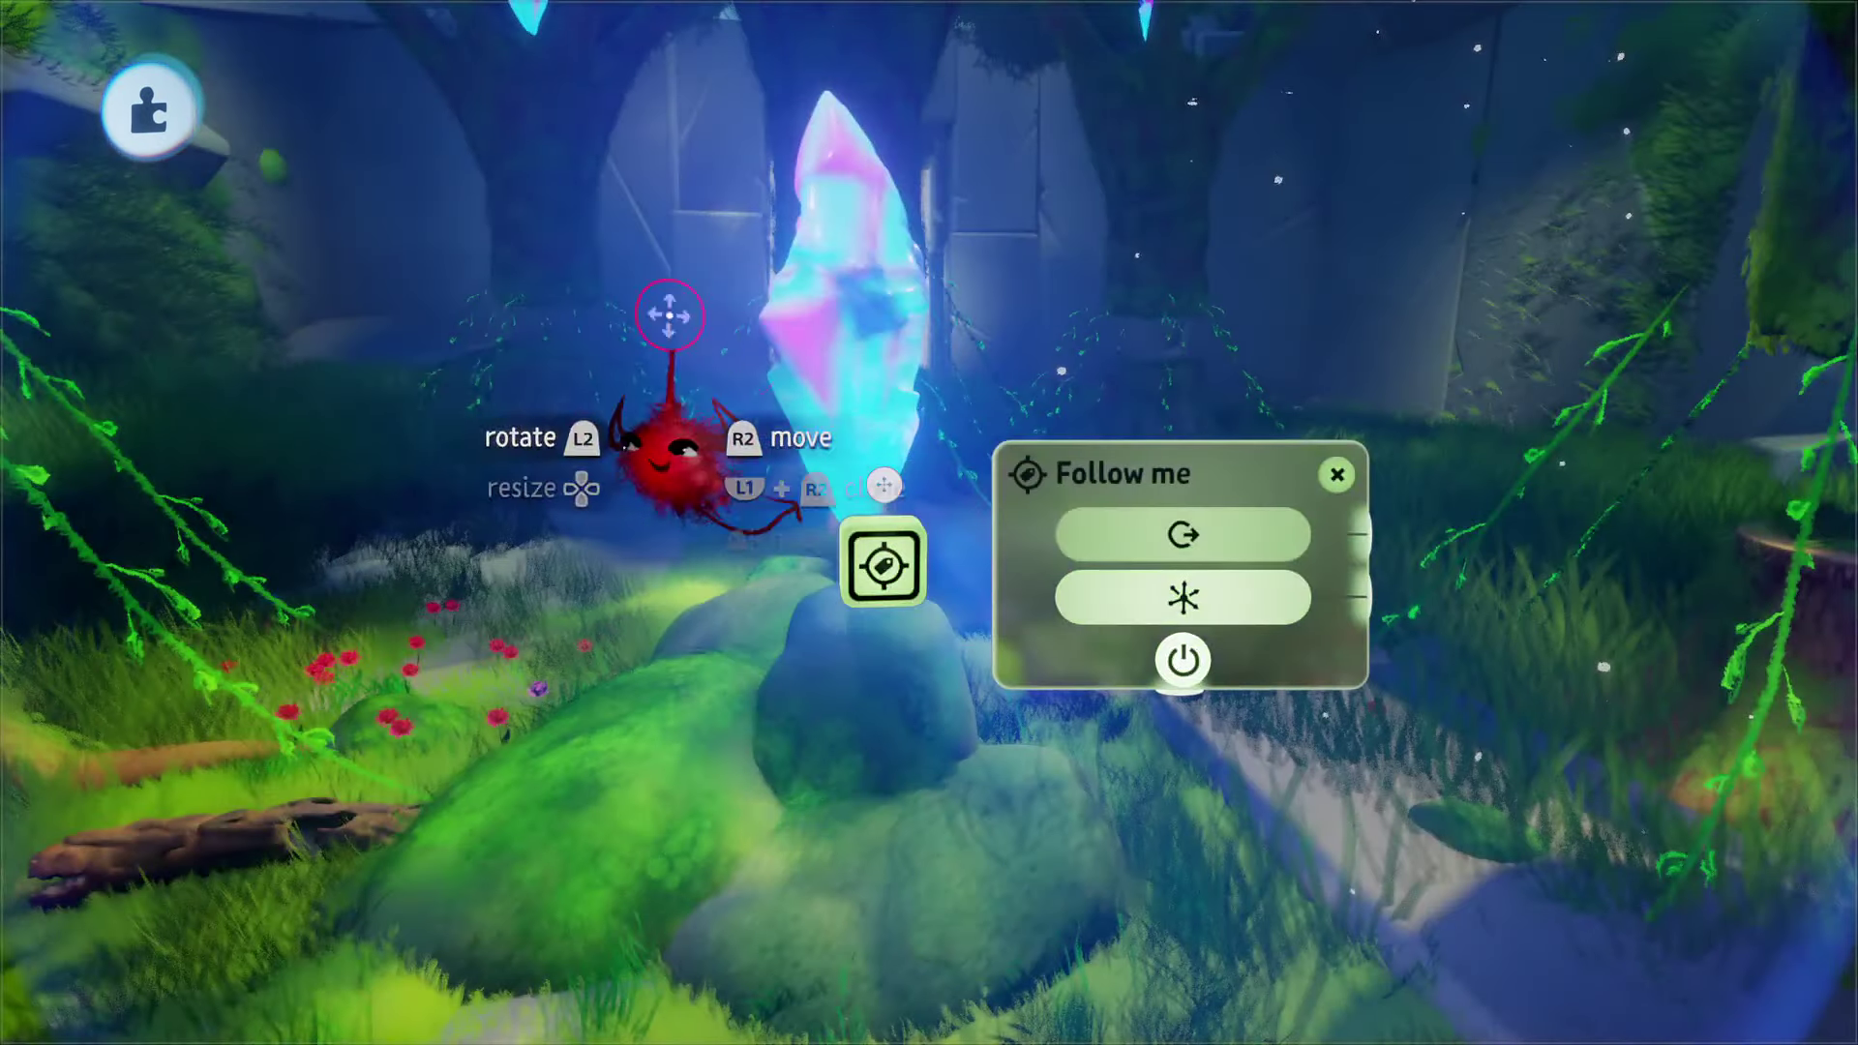
key("Escape")
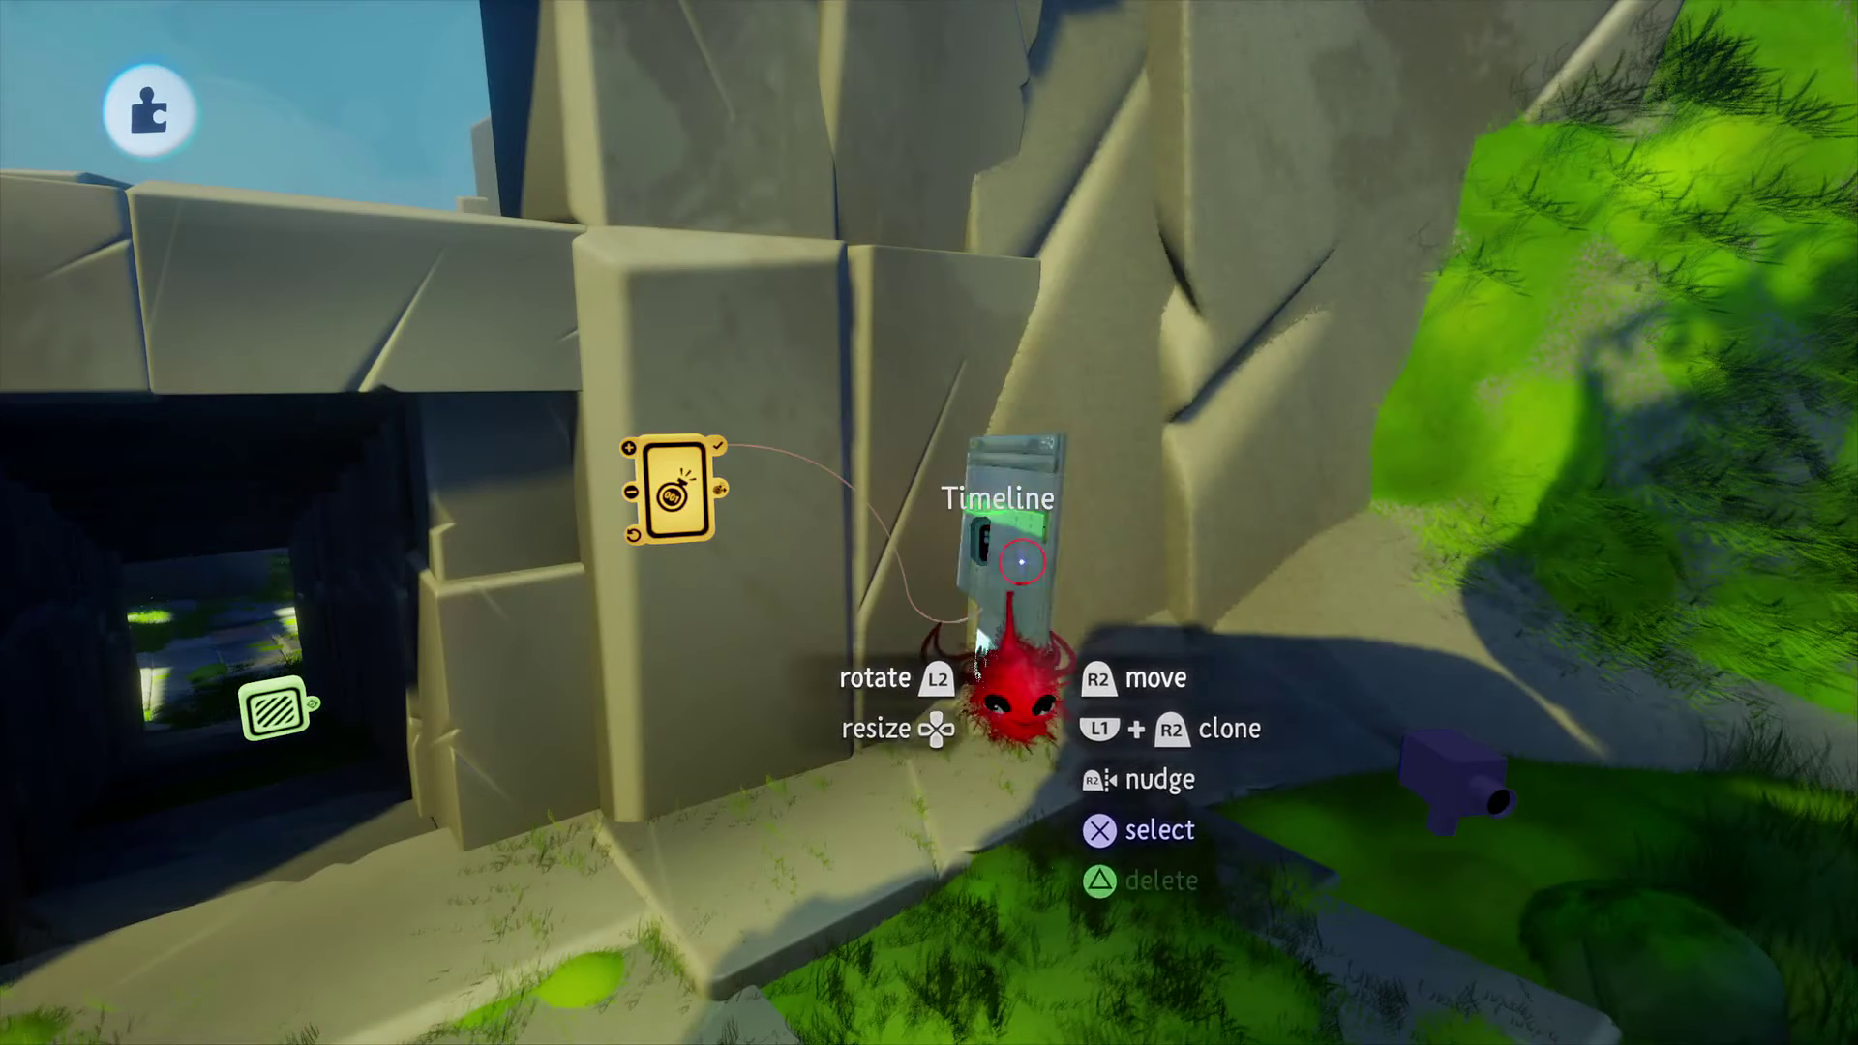
Step: Open the Timeline gadget's canvas and place a new keyframe at its start, above the existing camera keyframes
left_click(1007, 549)
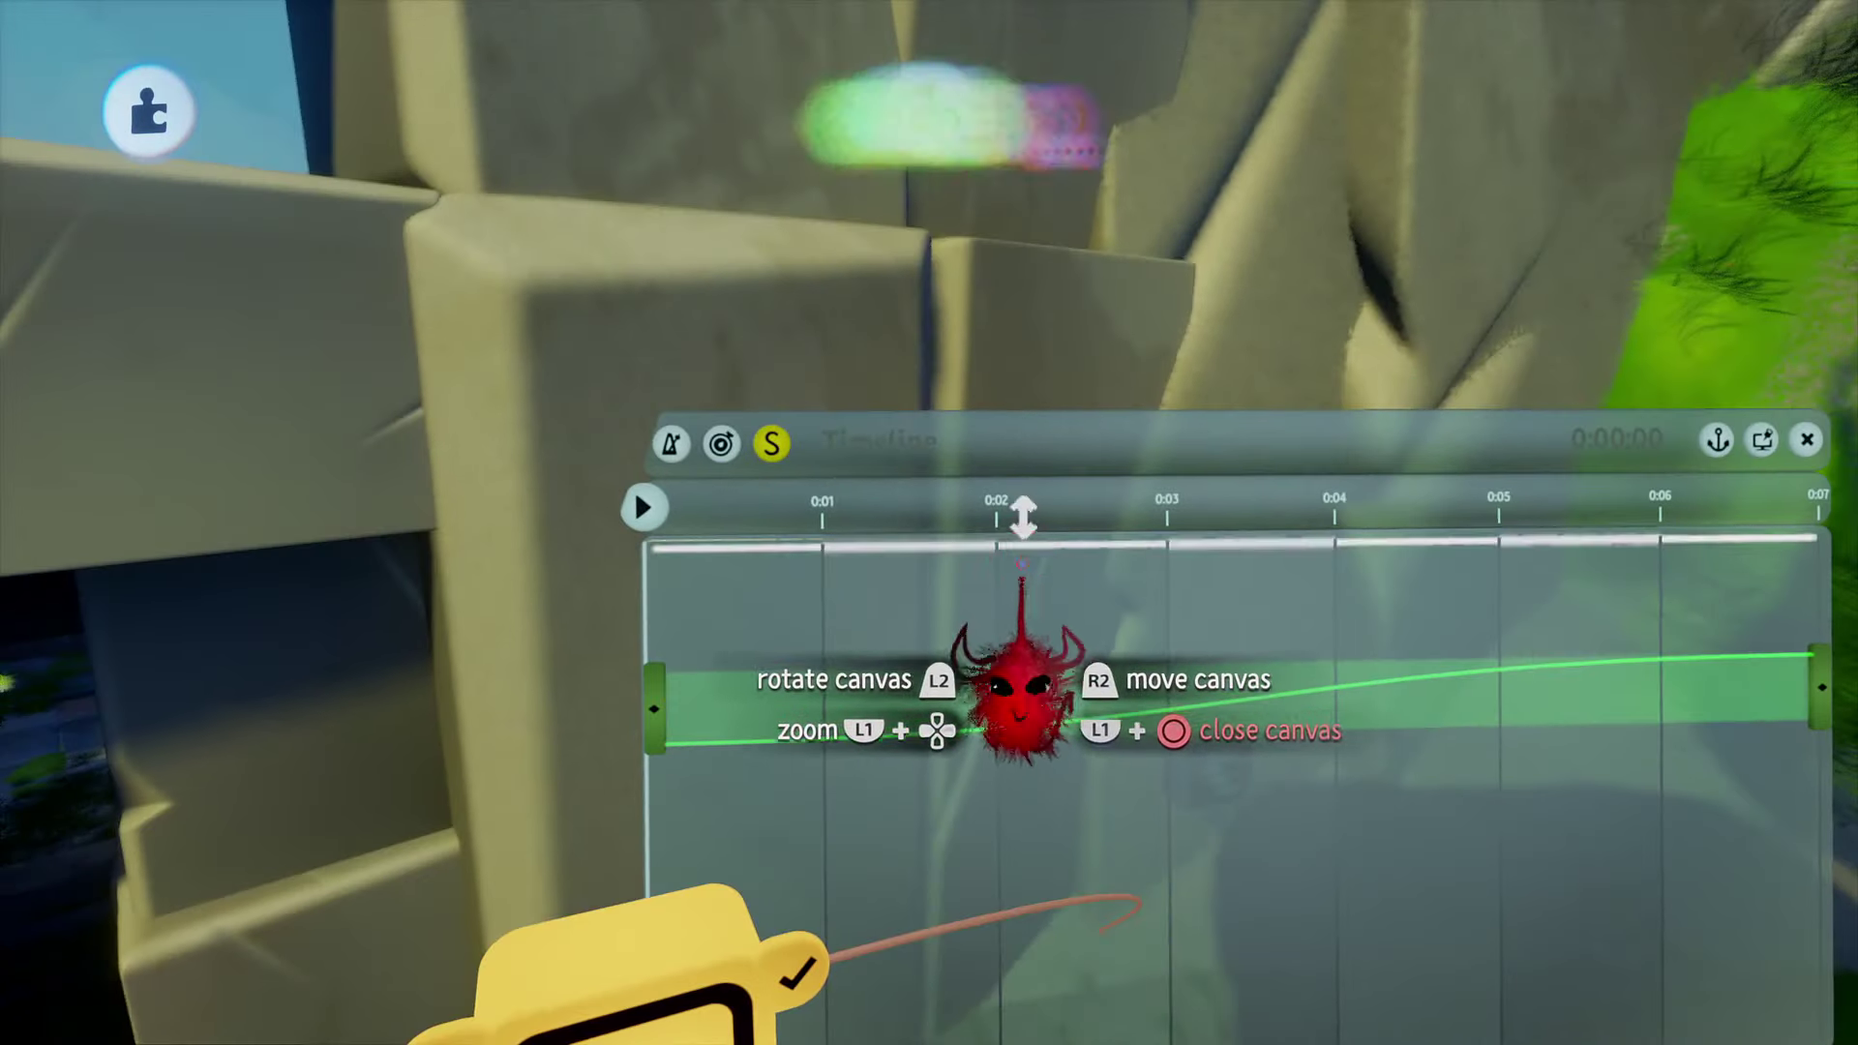
mouse_move(877, 237)
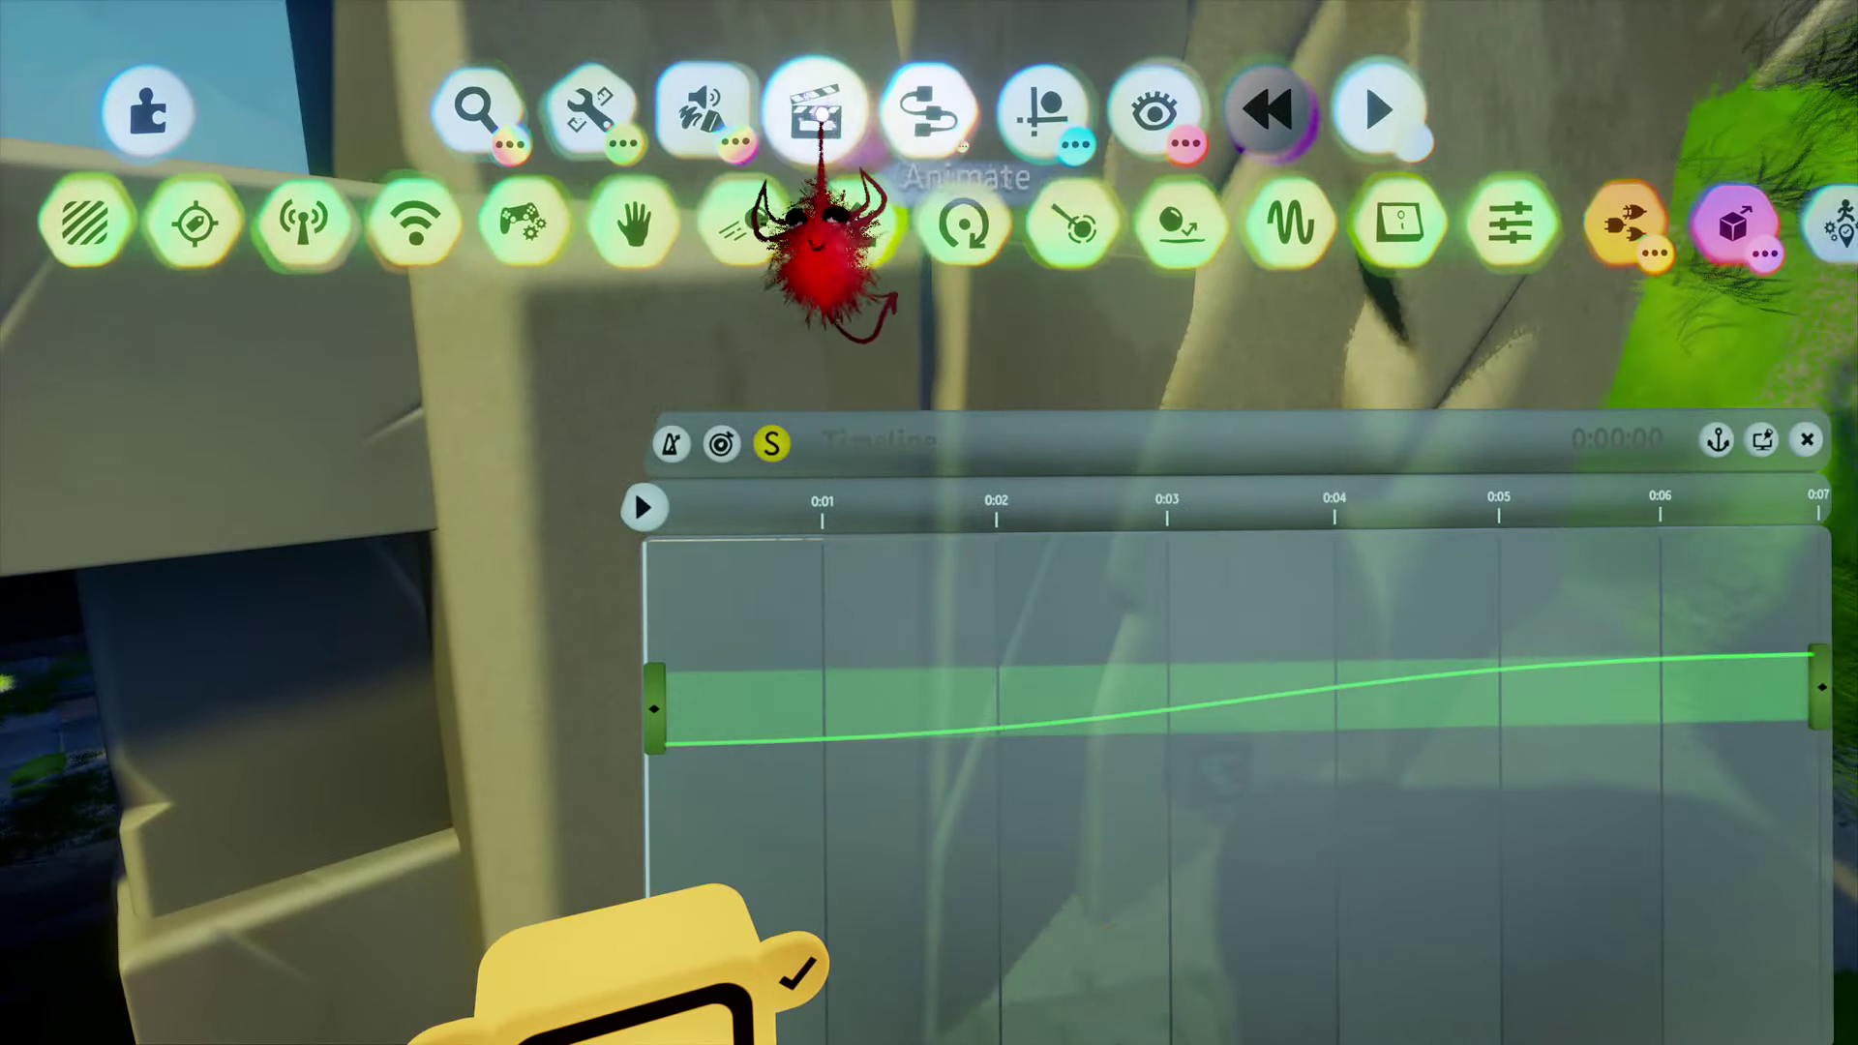
left_click(818, 115)
left_click(817, 218)
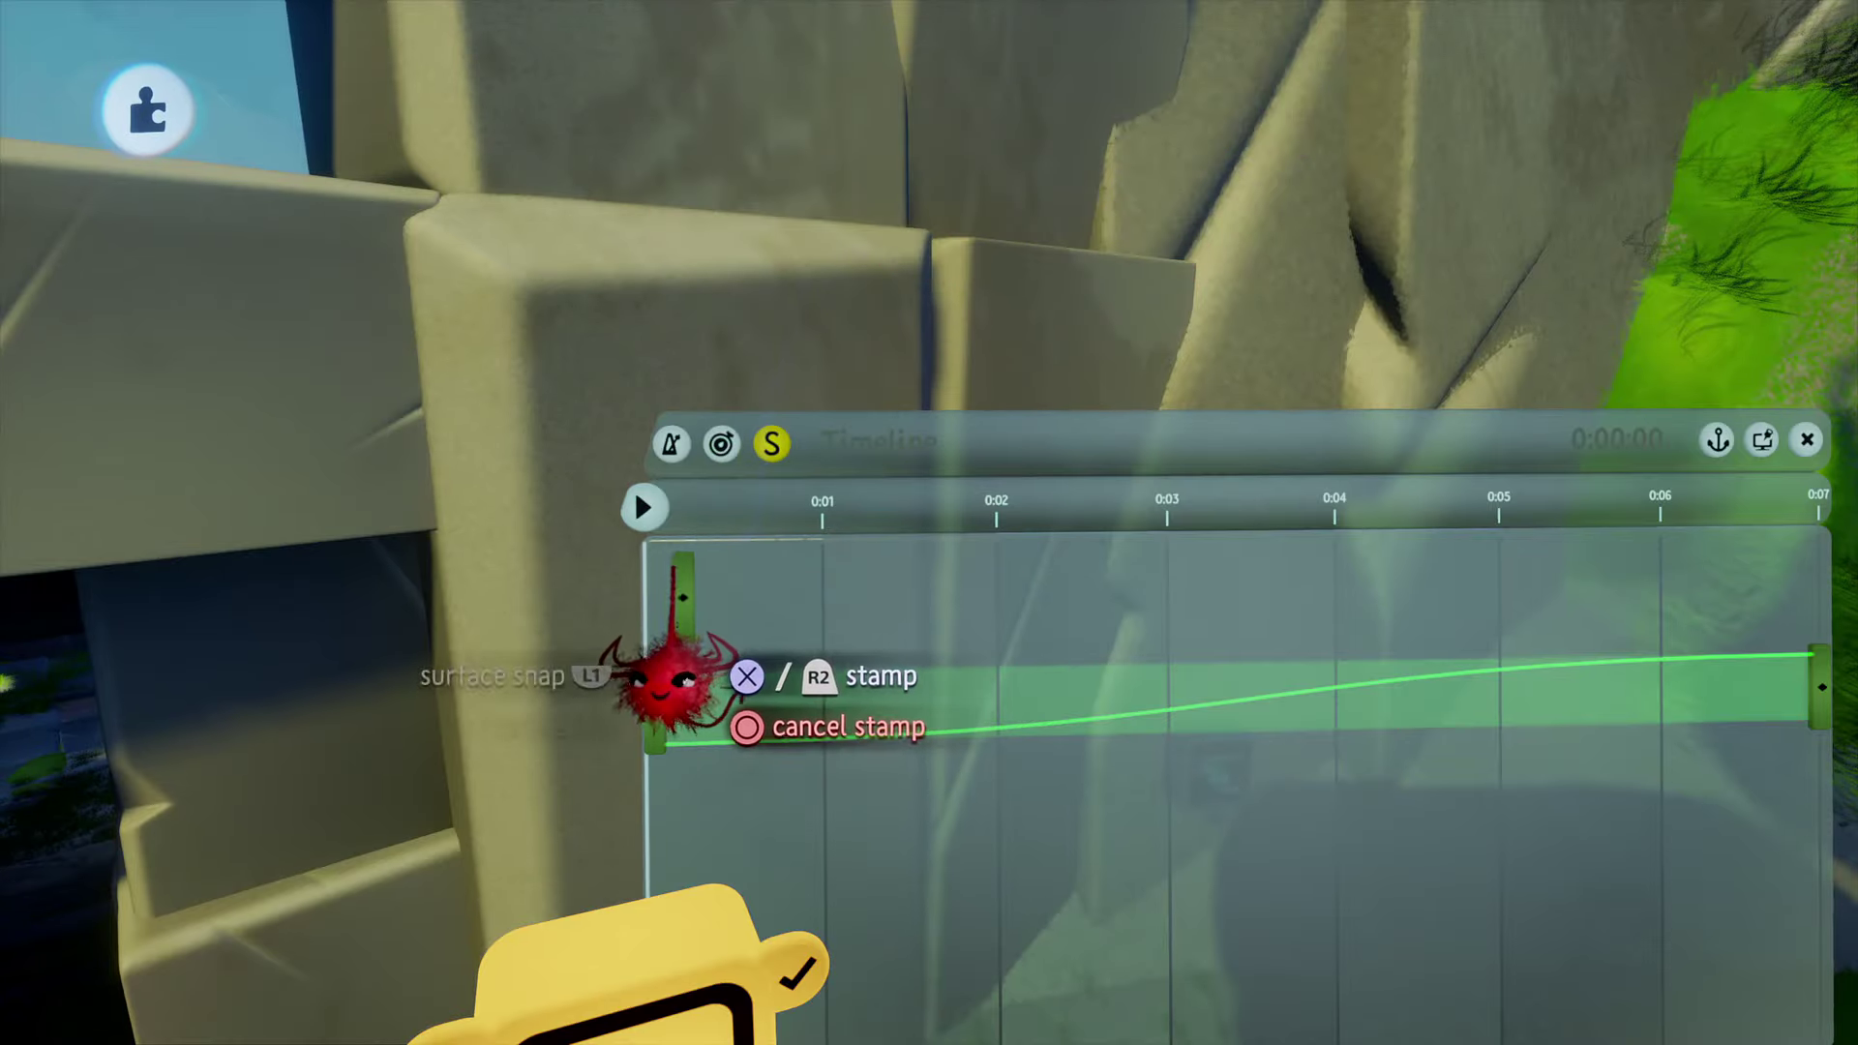
left_click(652, 563)
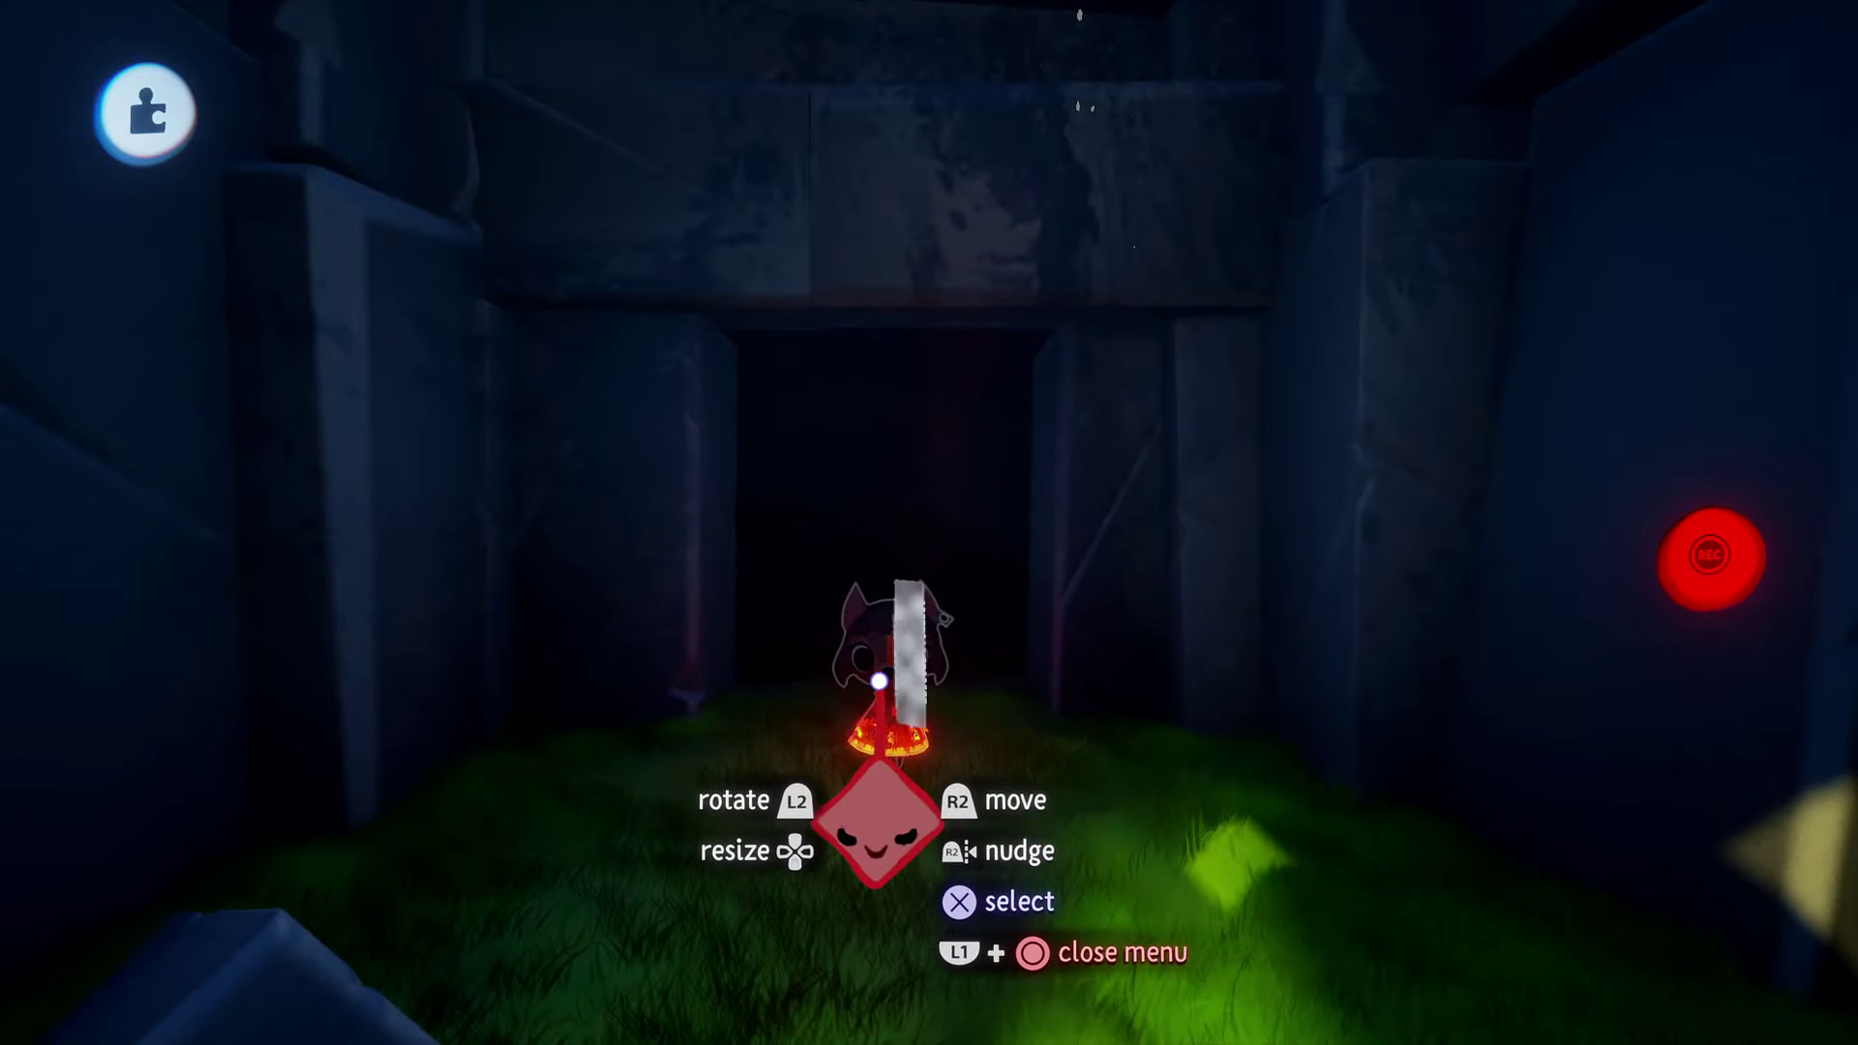
Step: Record the Kumi puppet's Follow behaviour in the new keyframe with the tag name "Follow me", then stop recording and close its settings
left_click(878, 680)
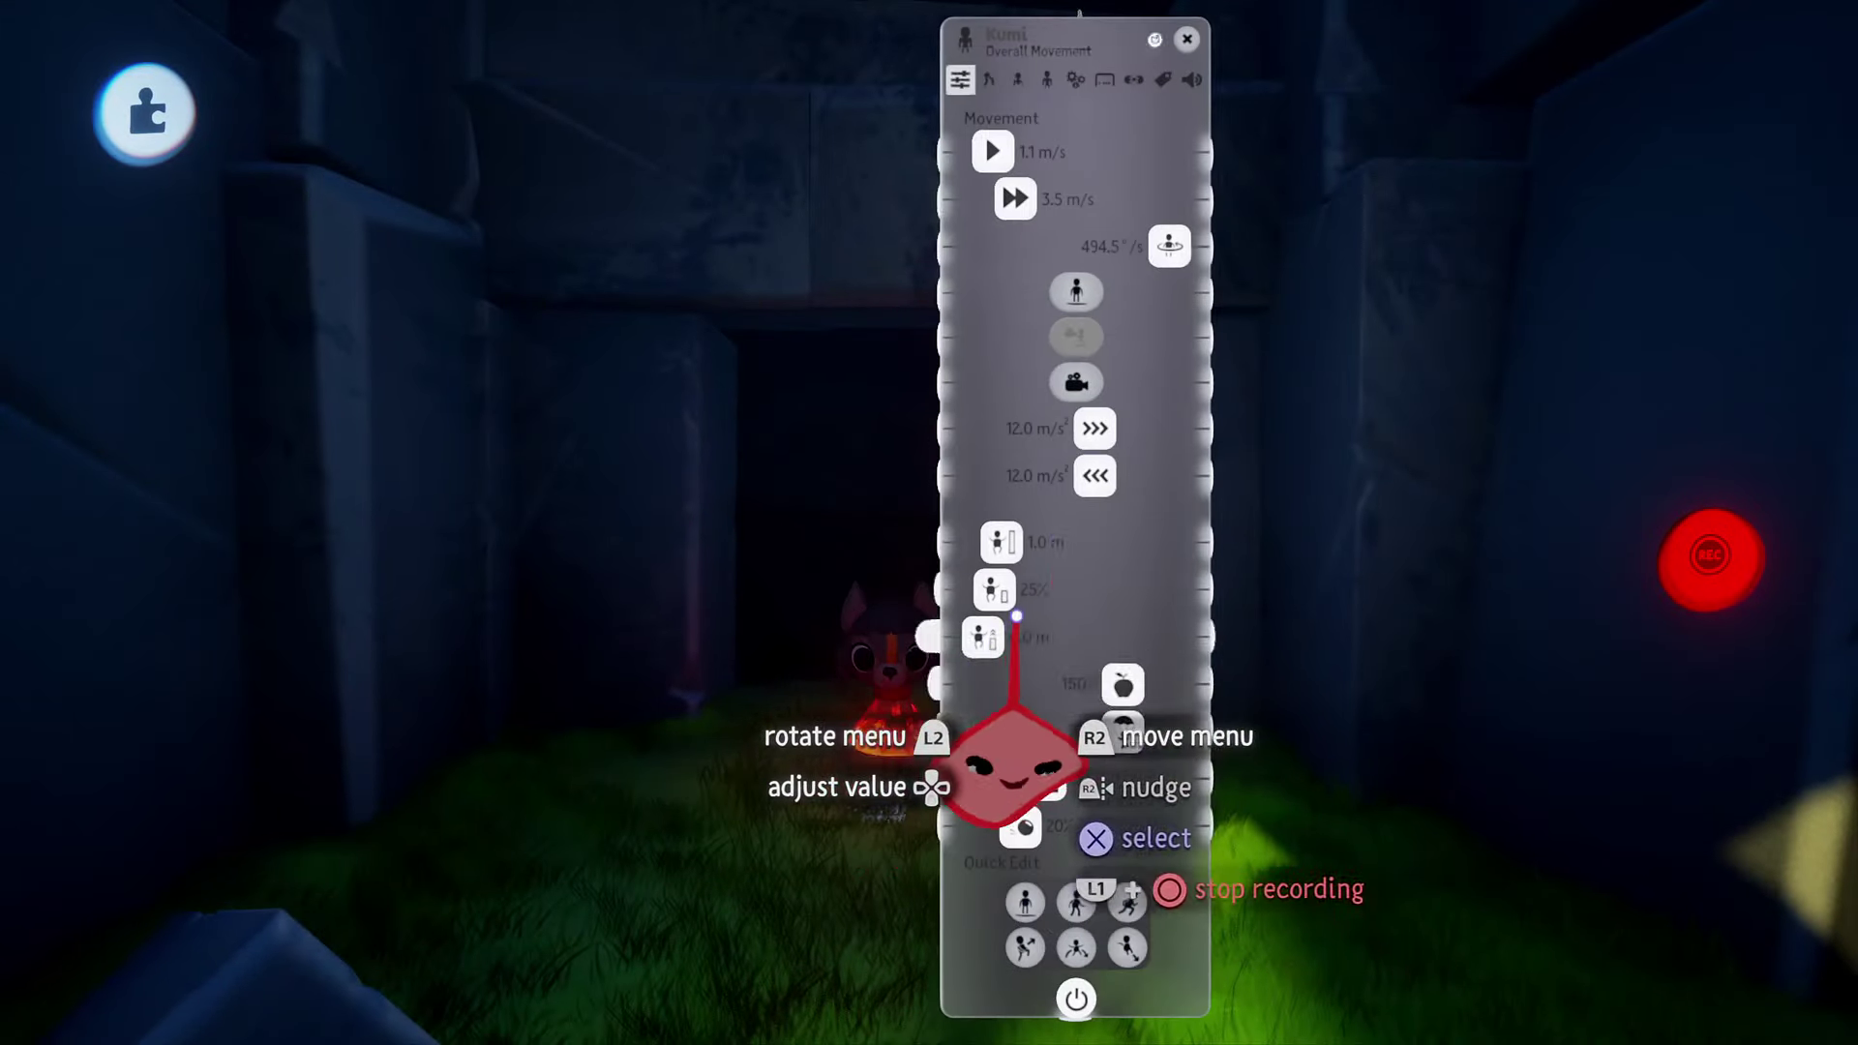
left_click(1074, 82)
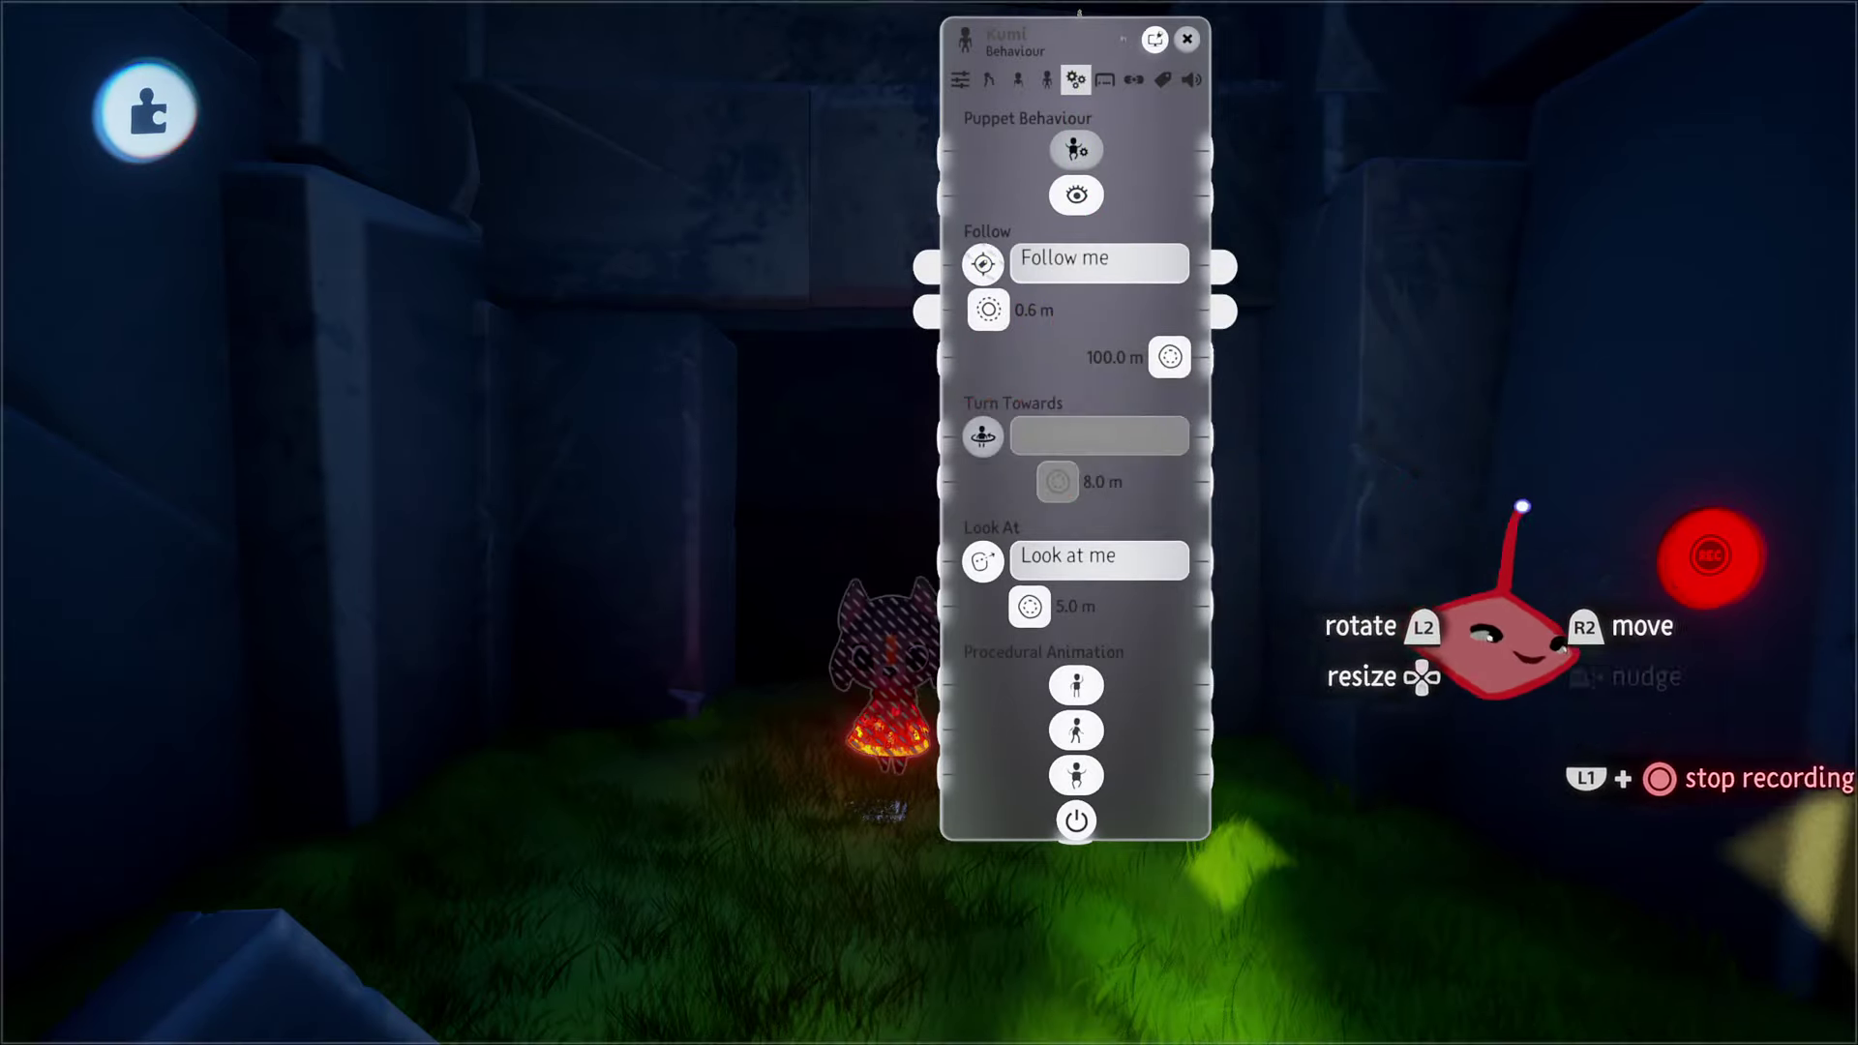
left_click(1713, 563)
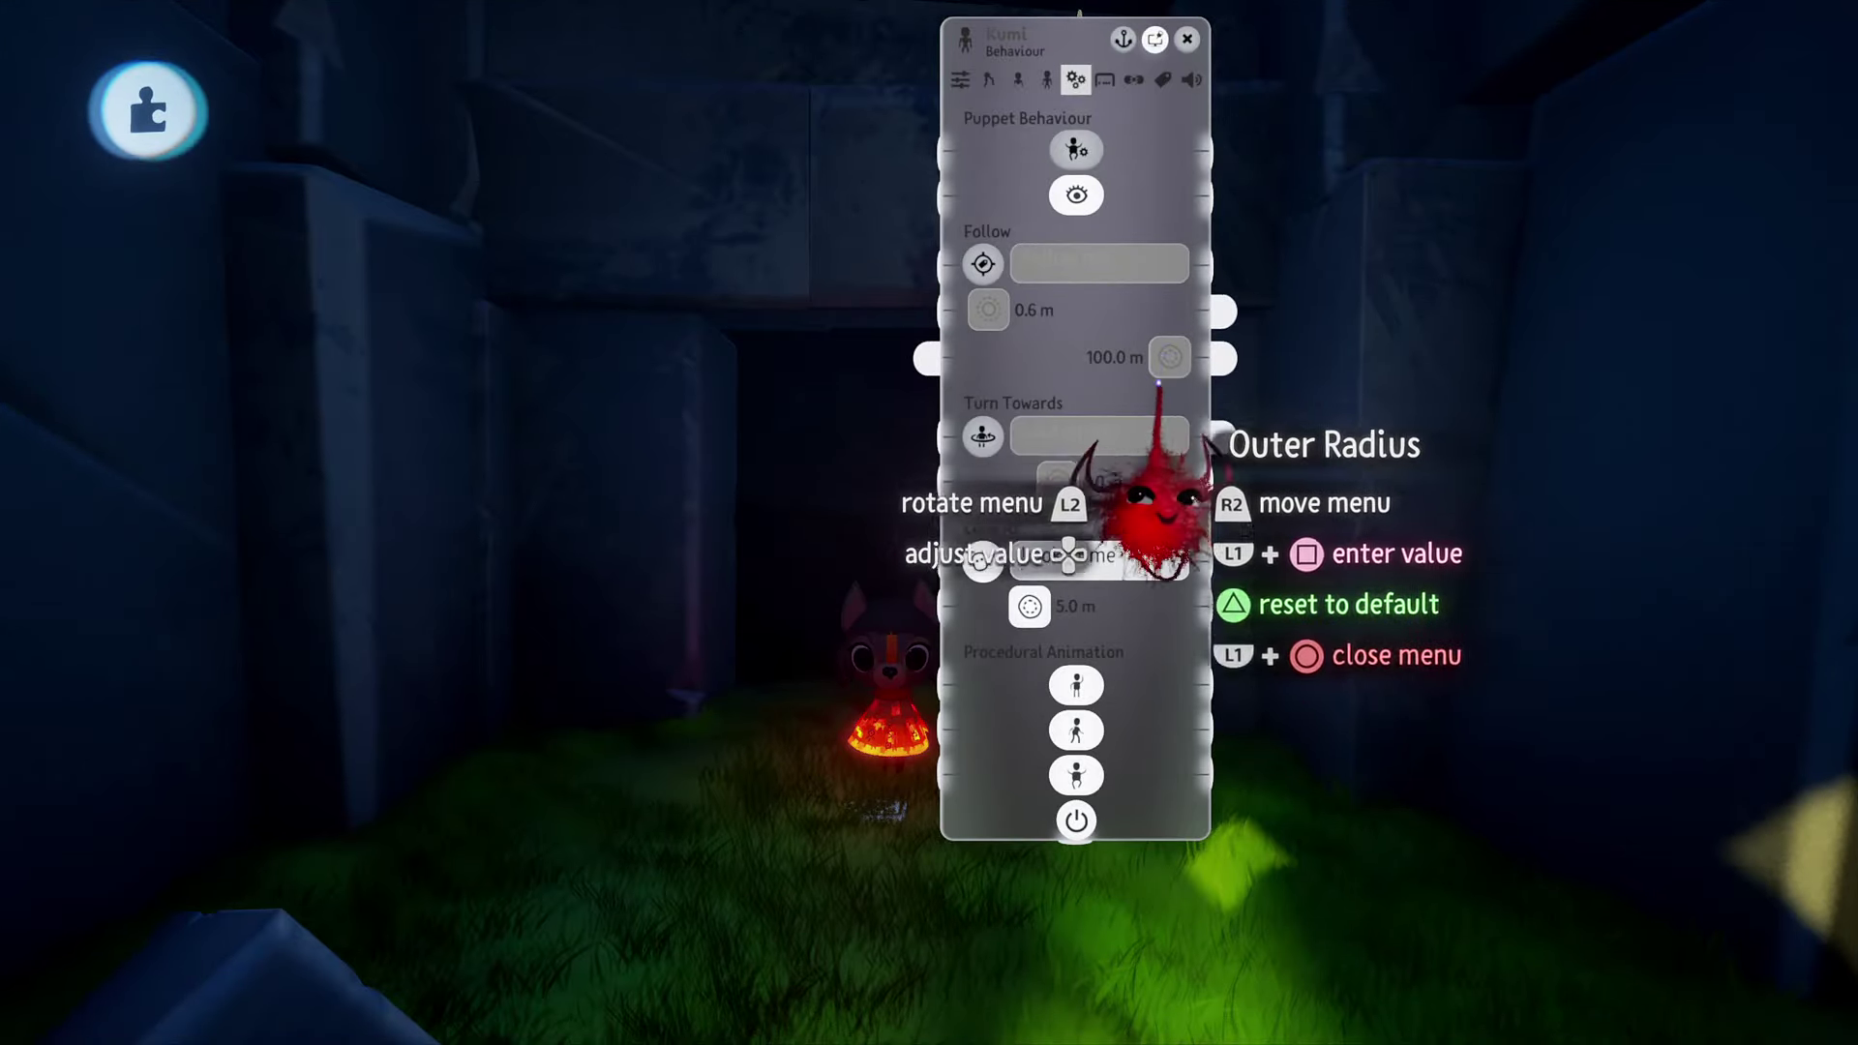
key("Escape")
key("Up")
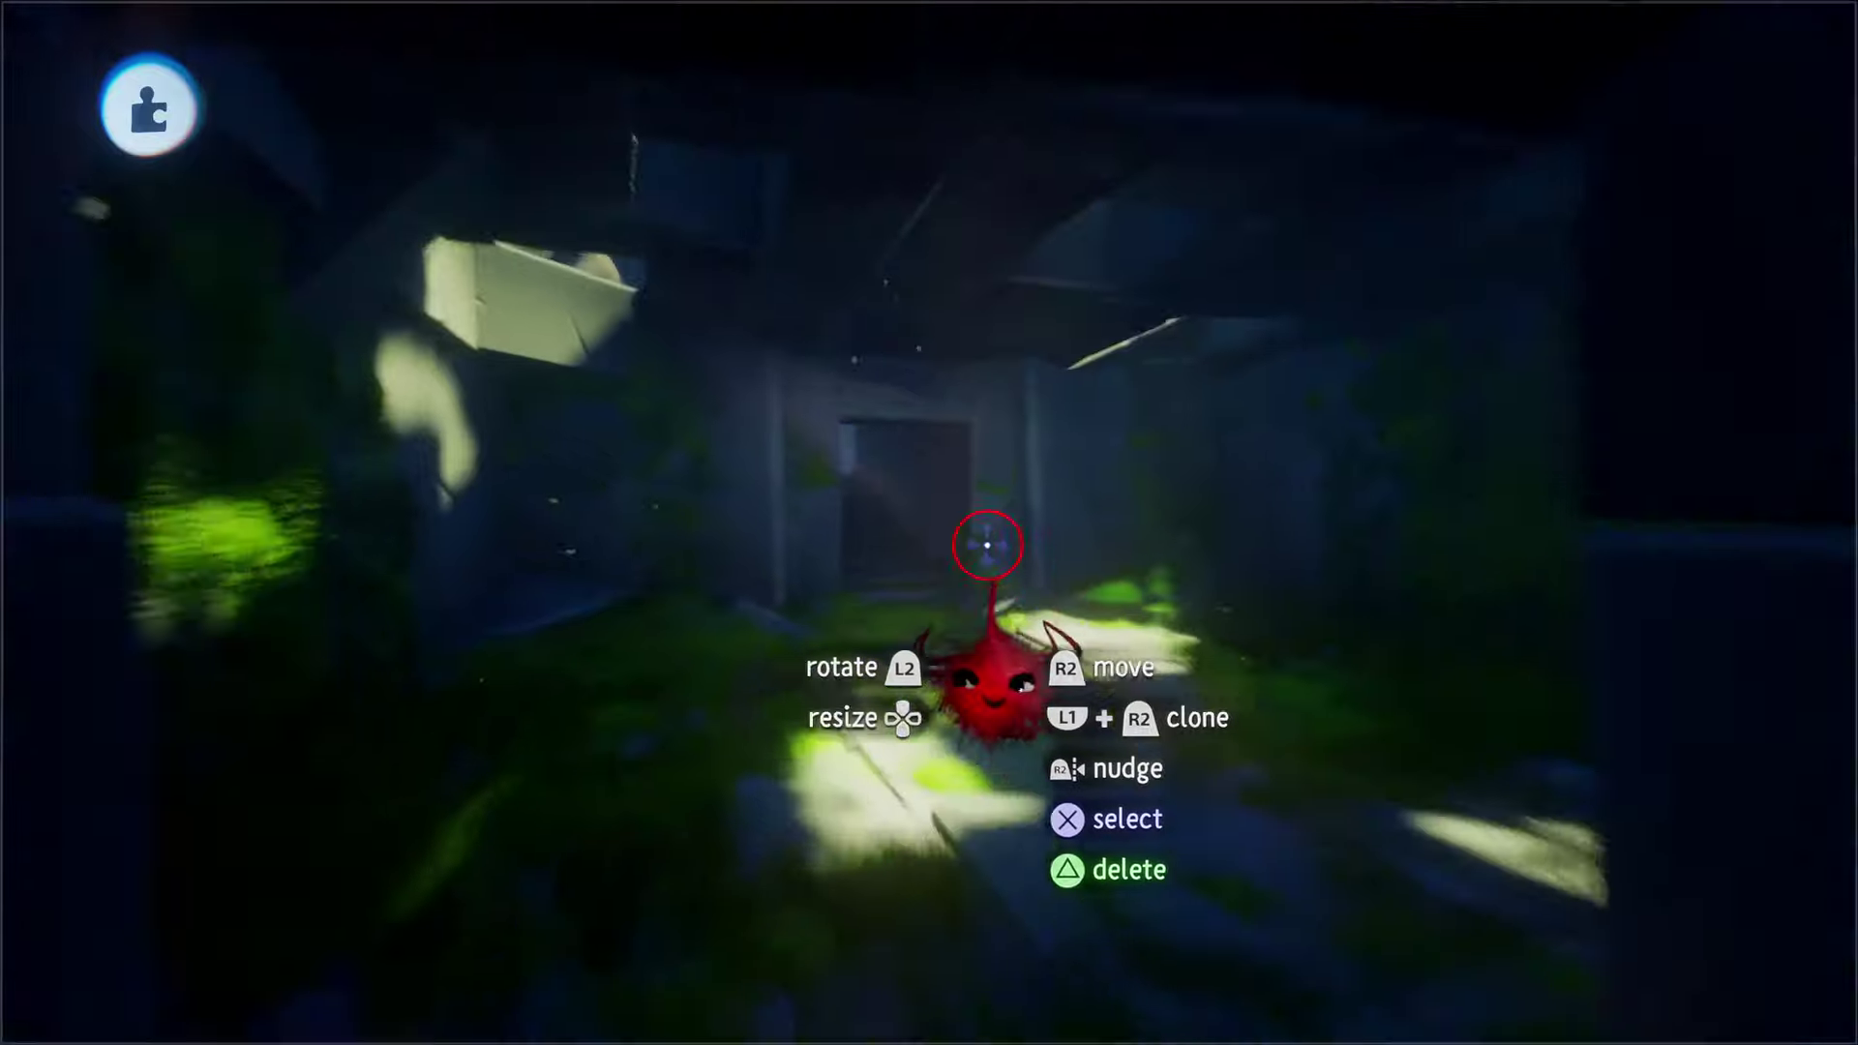
key("Up")
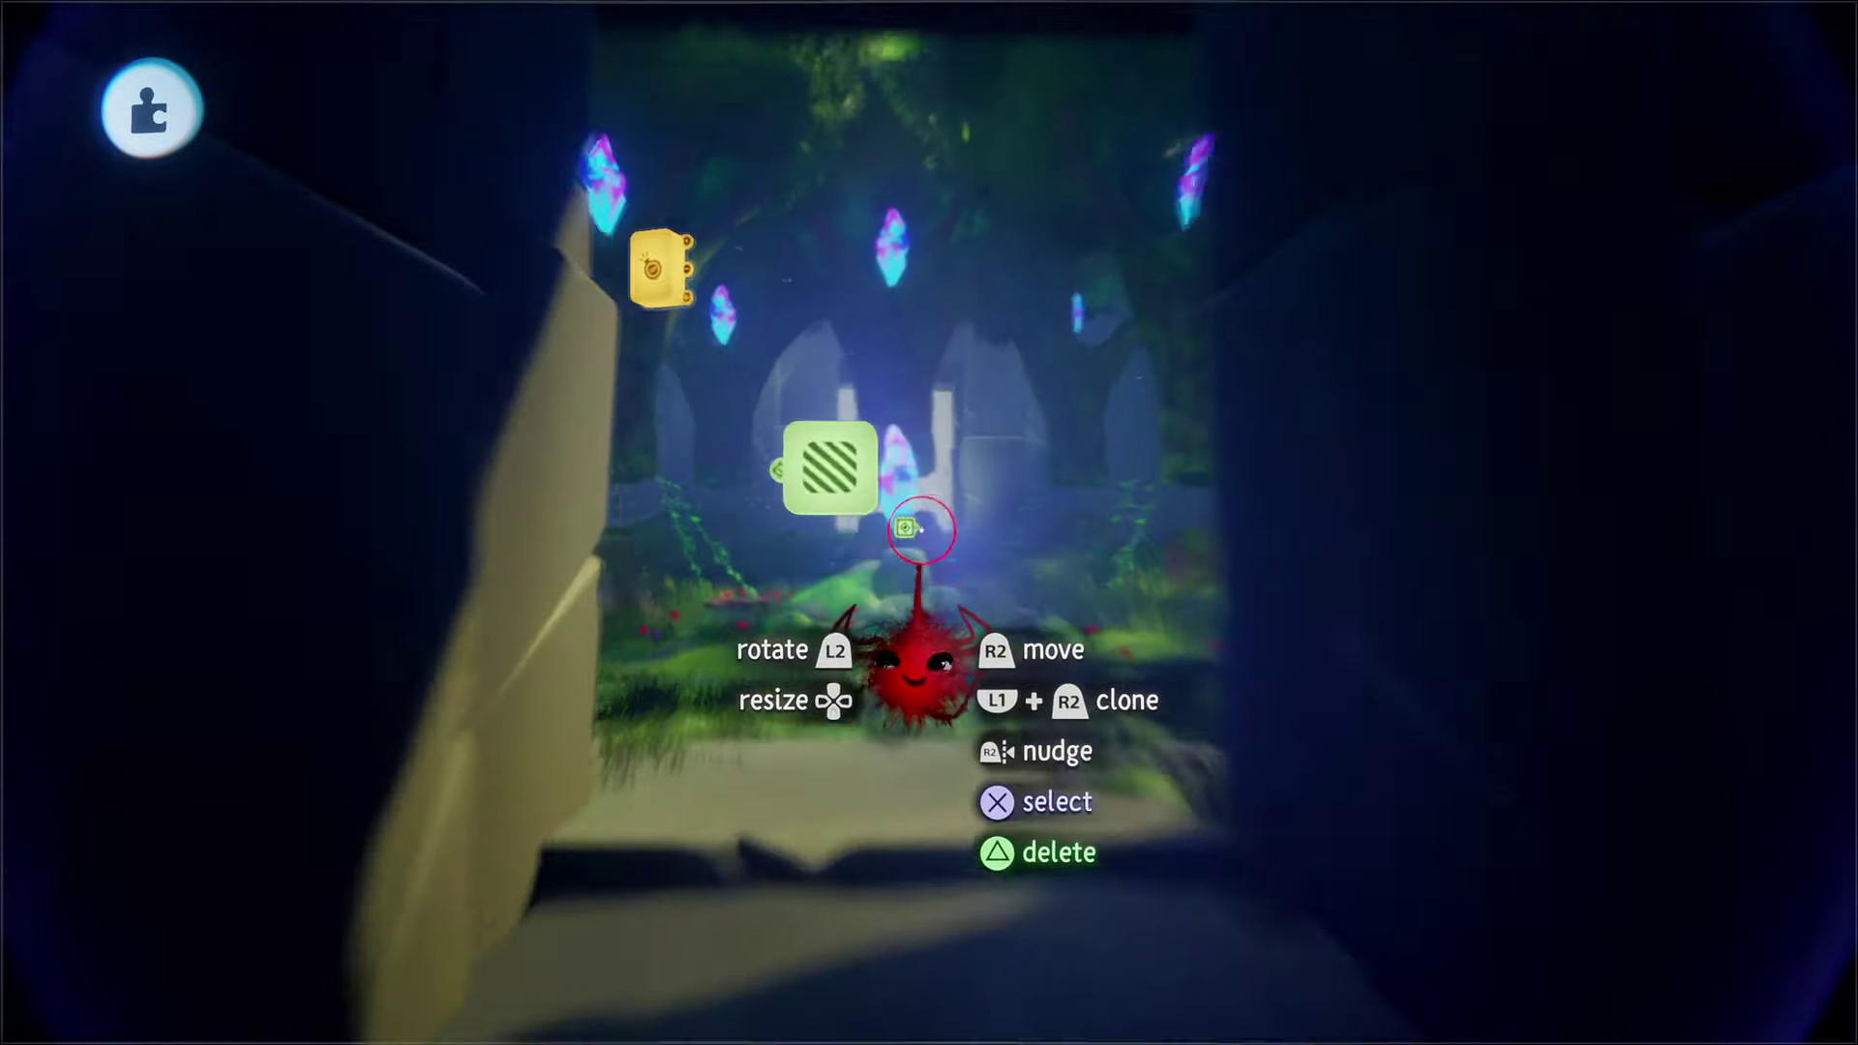
Step: Stretch the new keyframe across the Timeline's full length, from its start to 0:07, and close the canvas
key("Left")
key("Up")
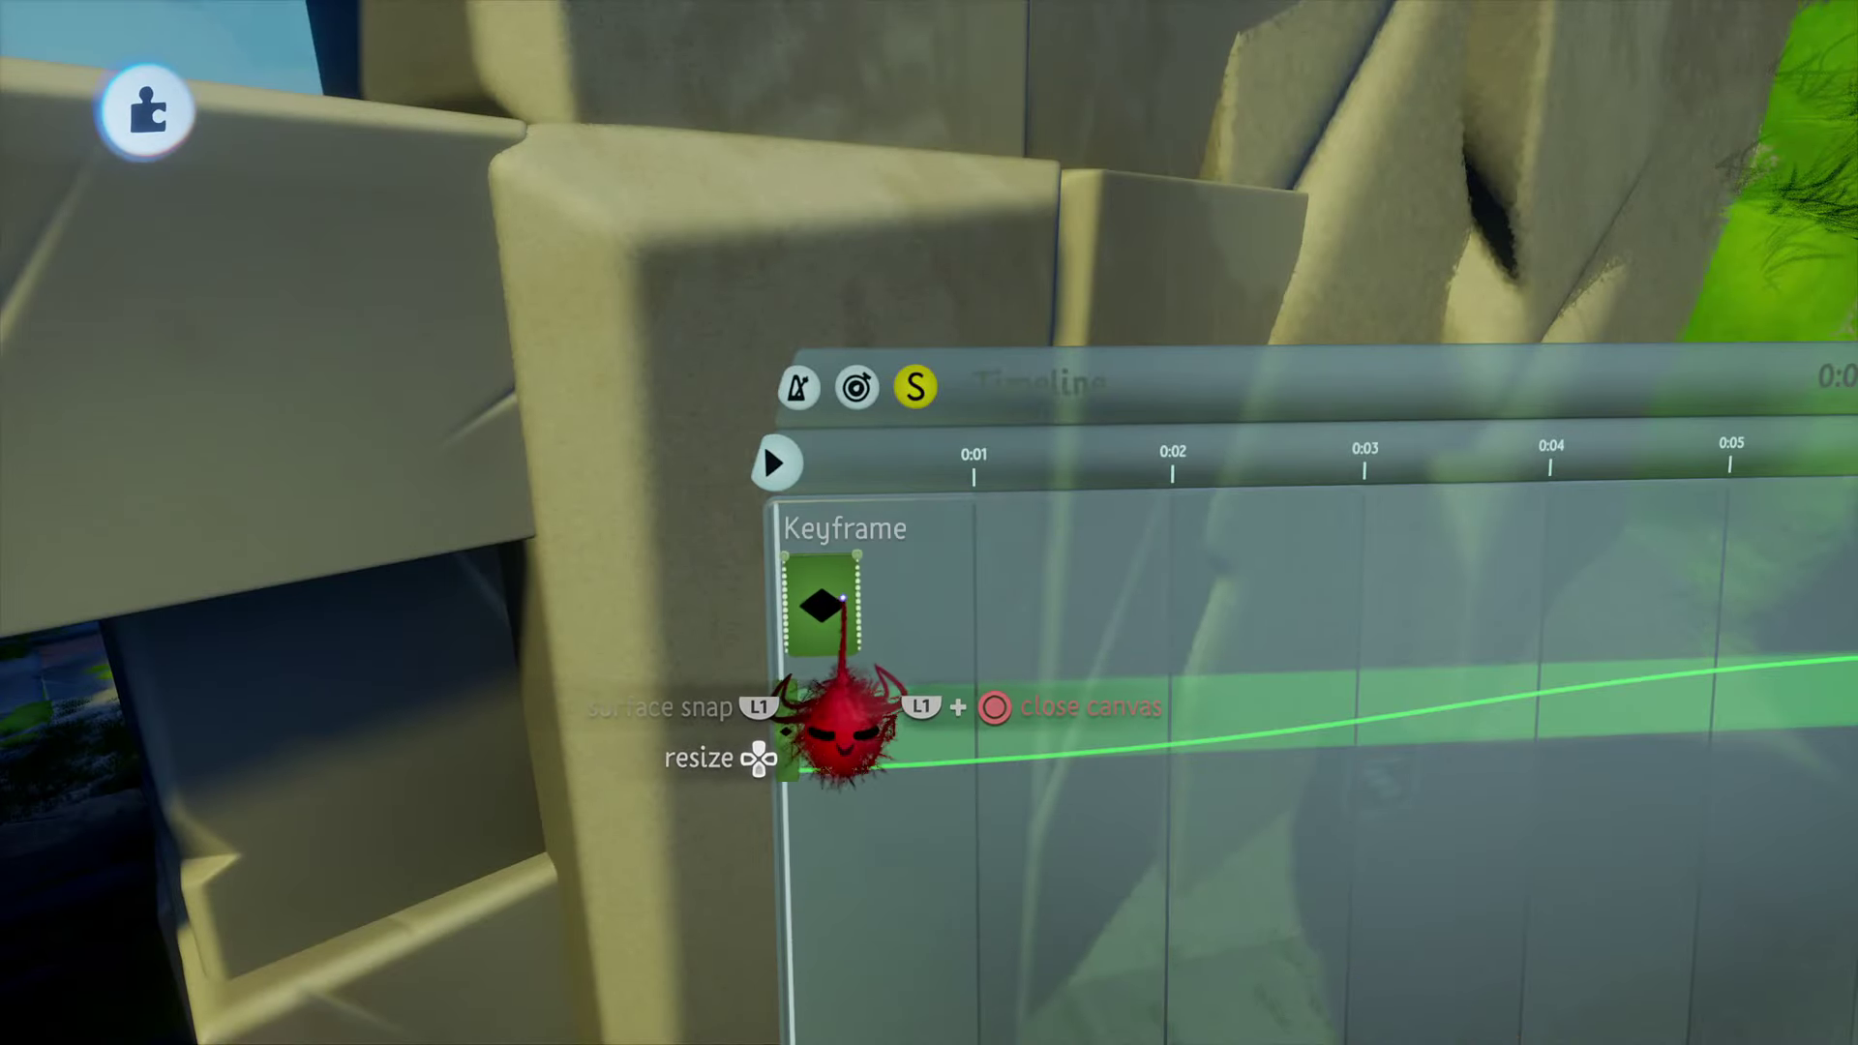
left_click_drag(852, 602, 816, 553)
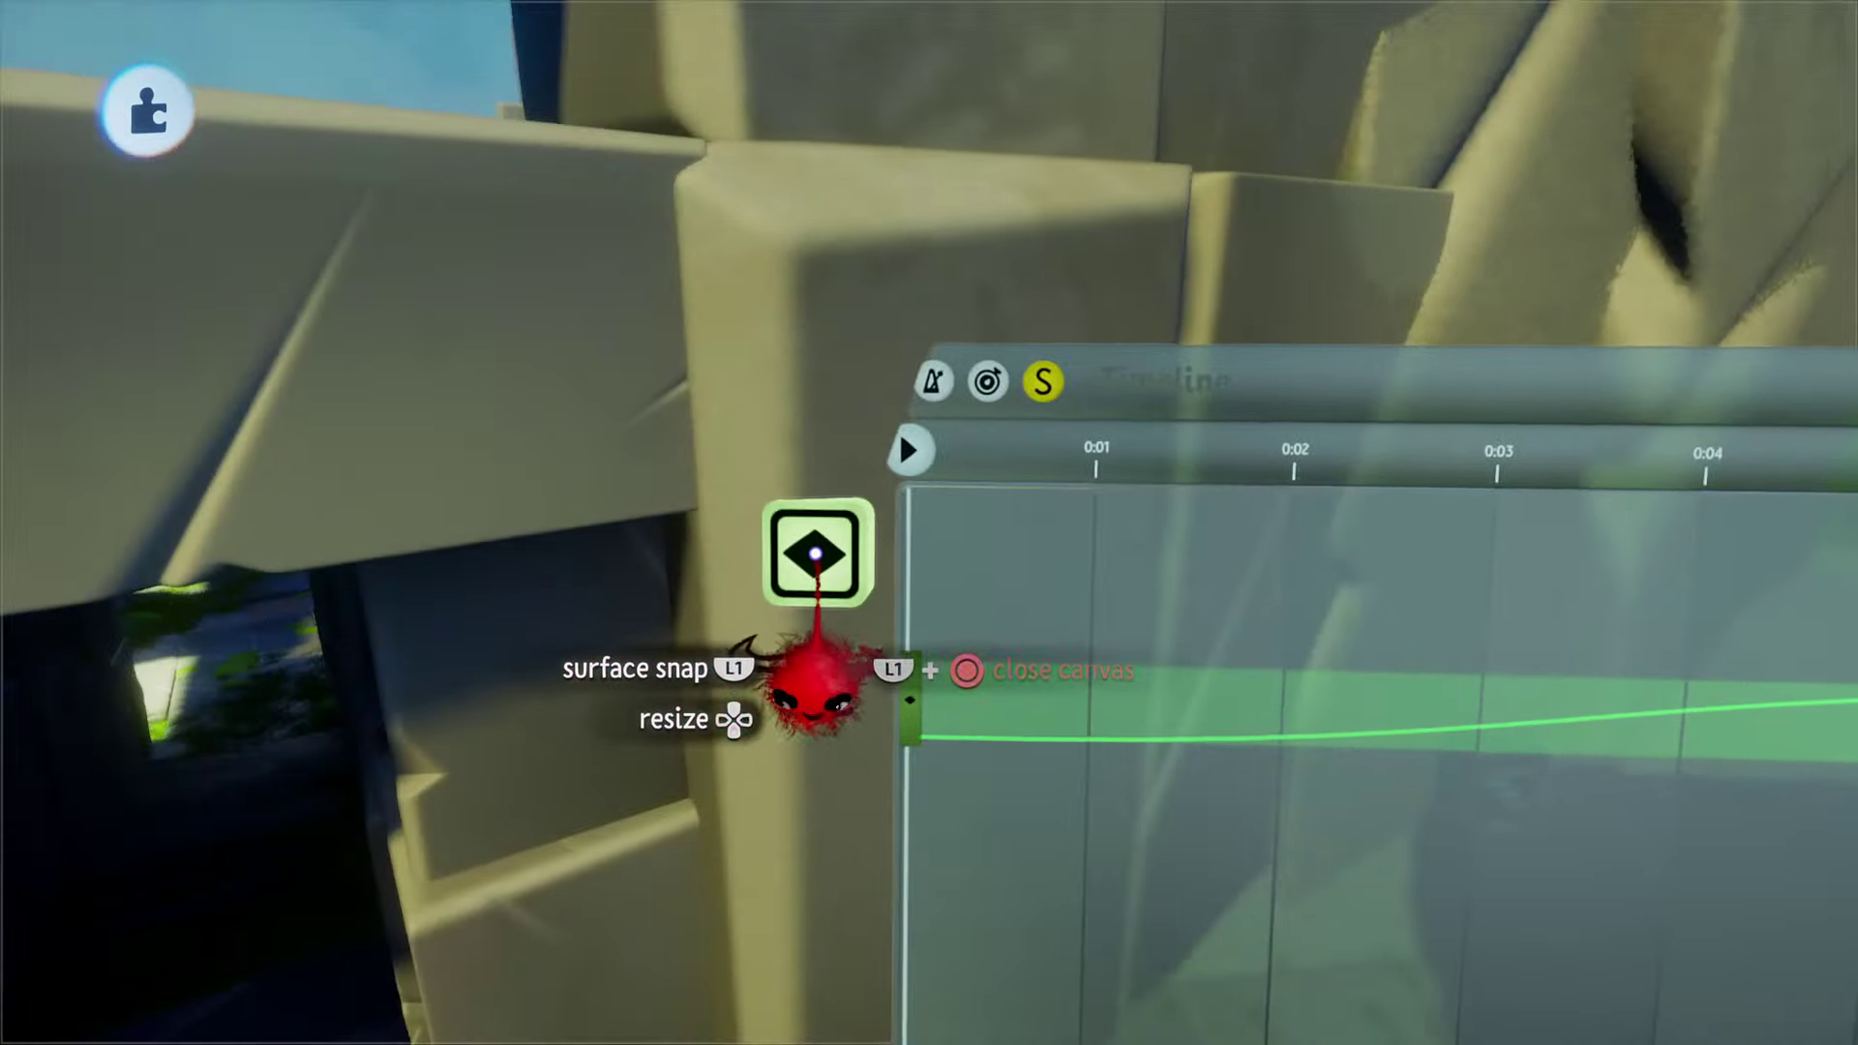
left_click_drag(971, 586, 1028, 600)
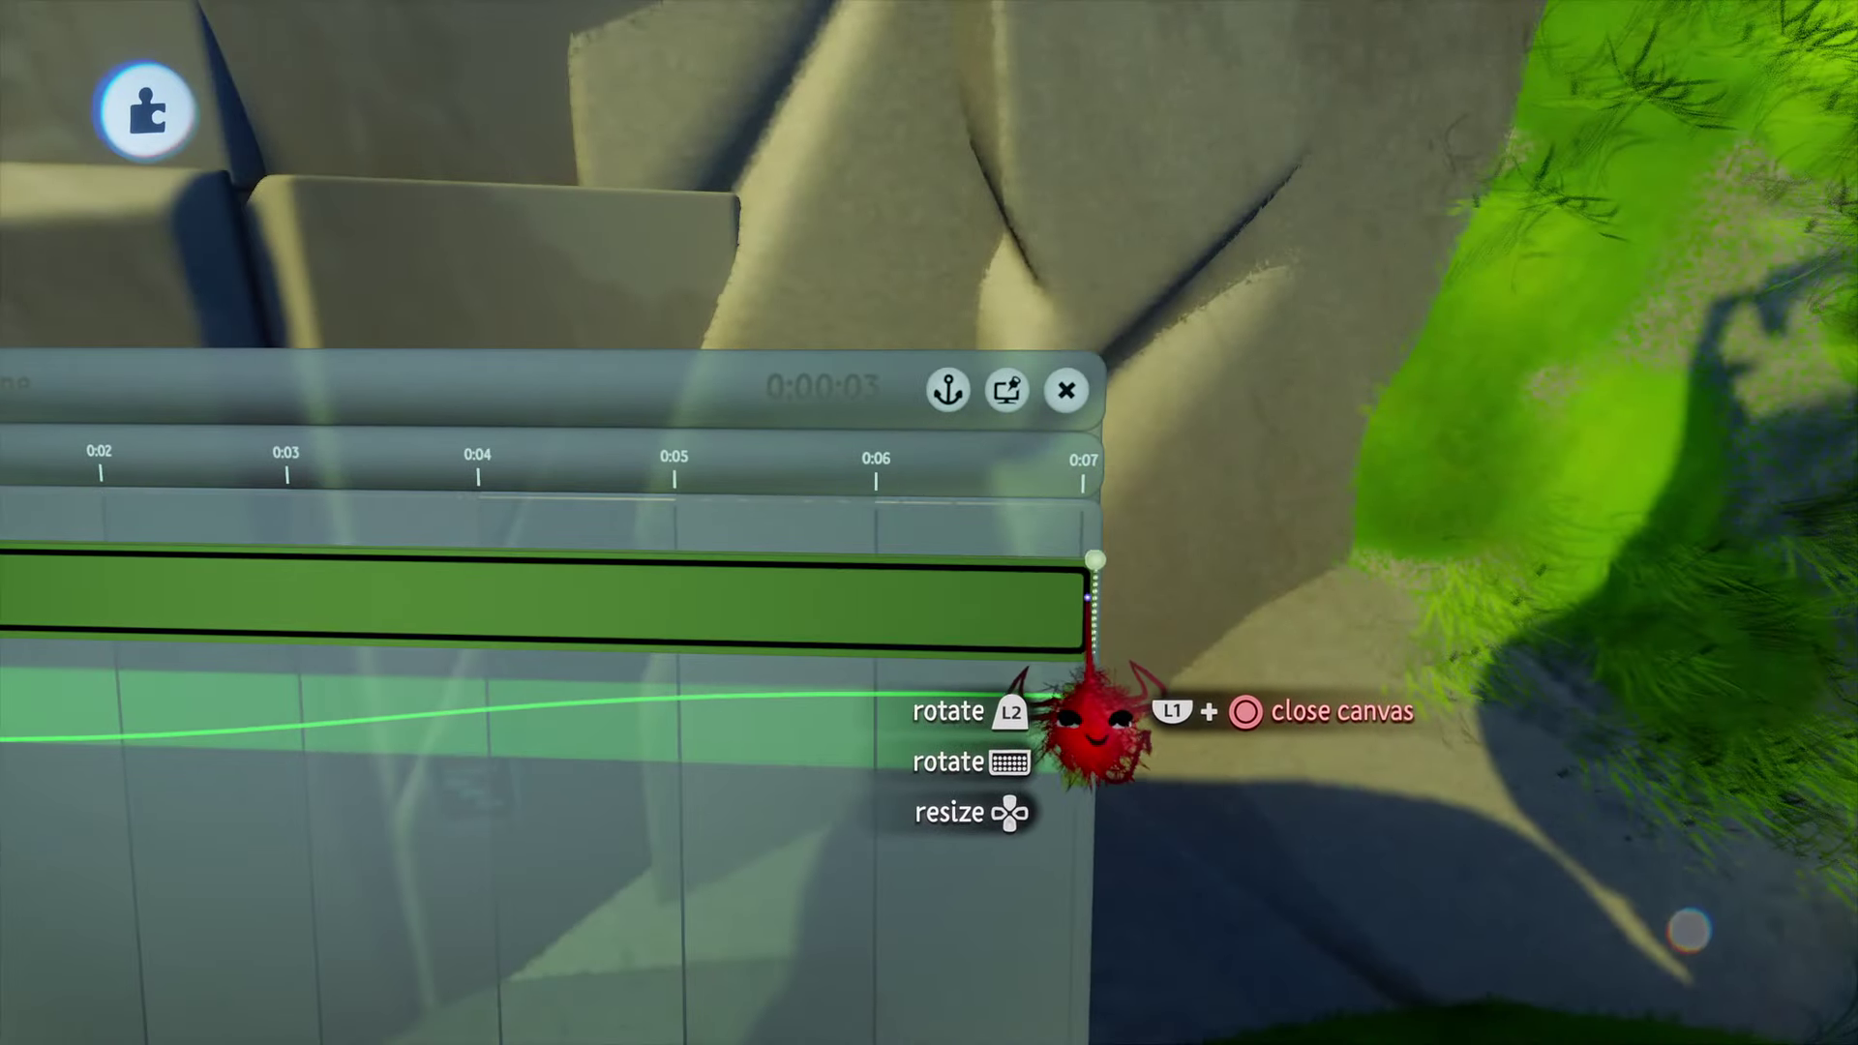
scroll(1096, 559, "down", 3)
key("Escape")
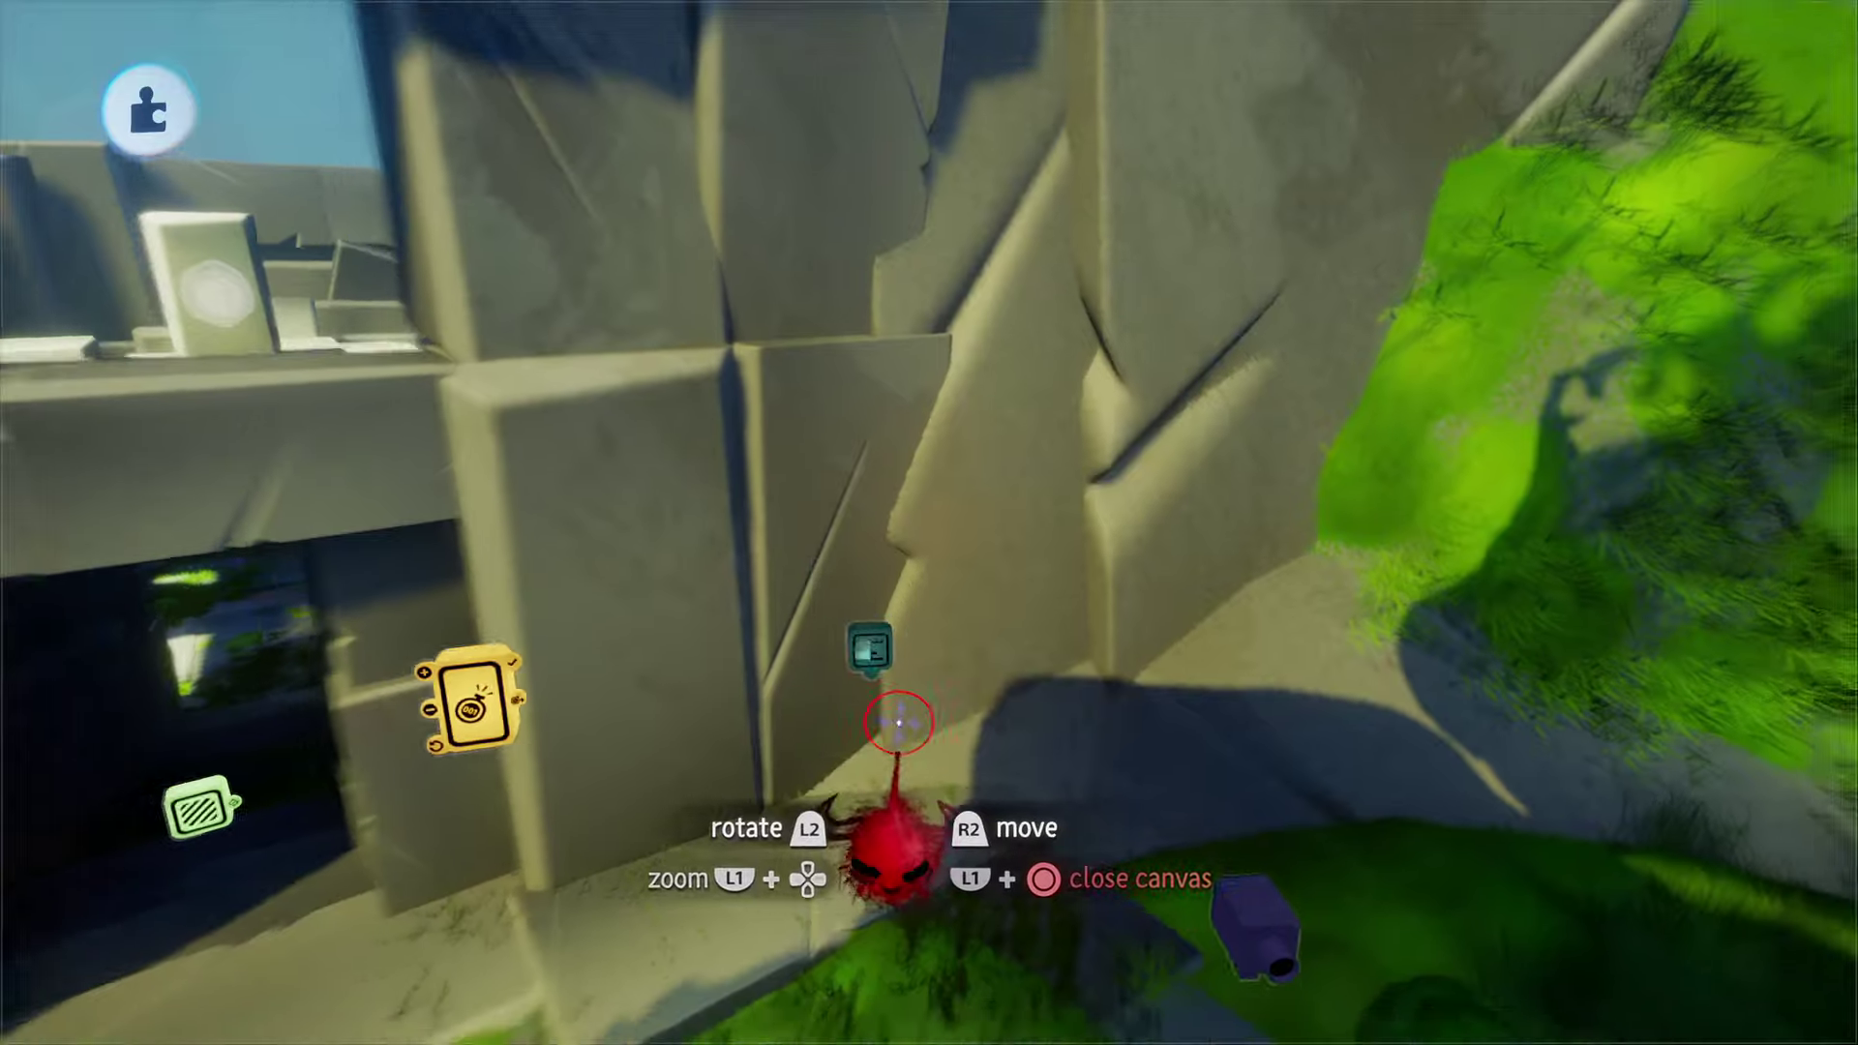
scroll(900, 726, "down", 2)
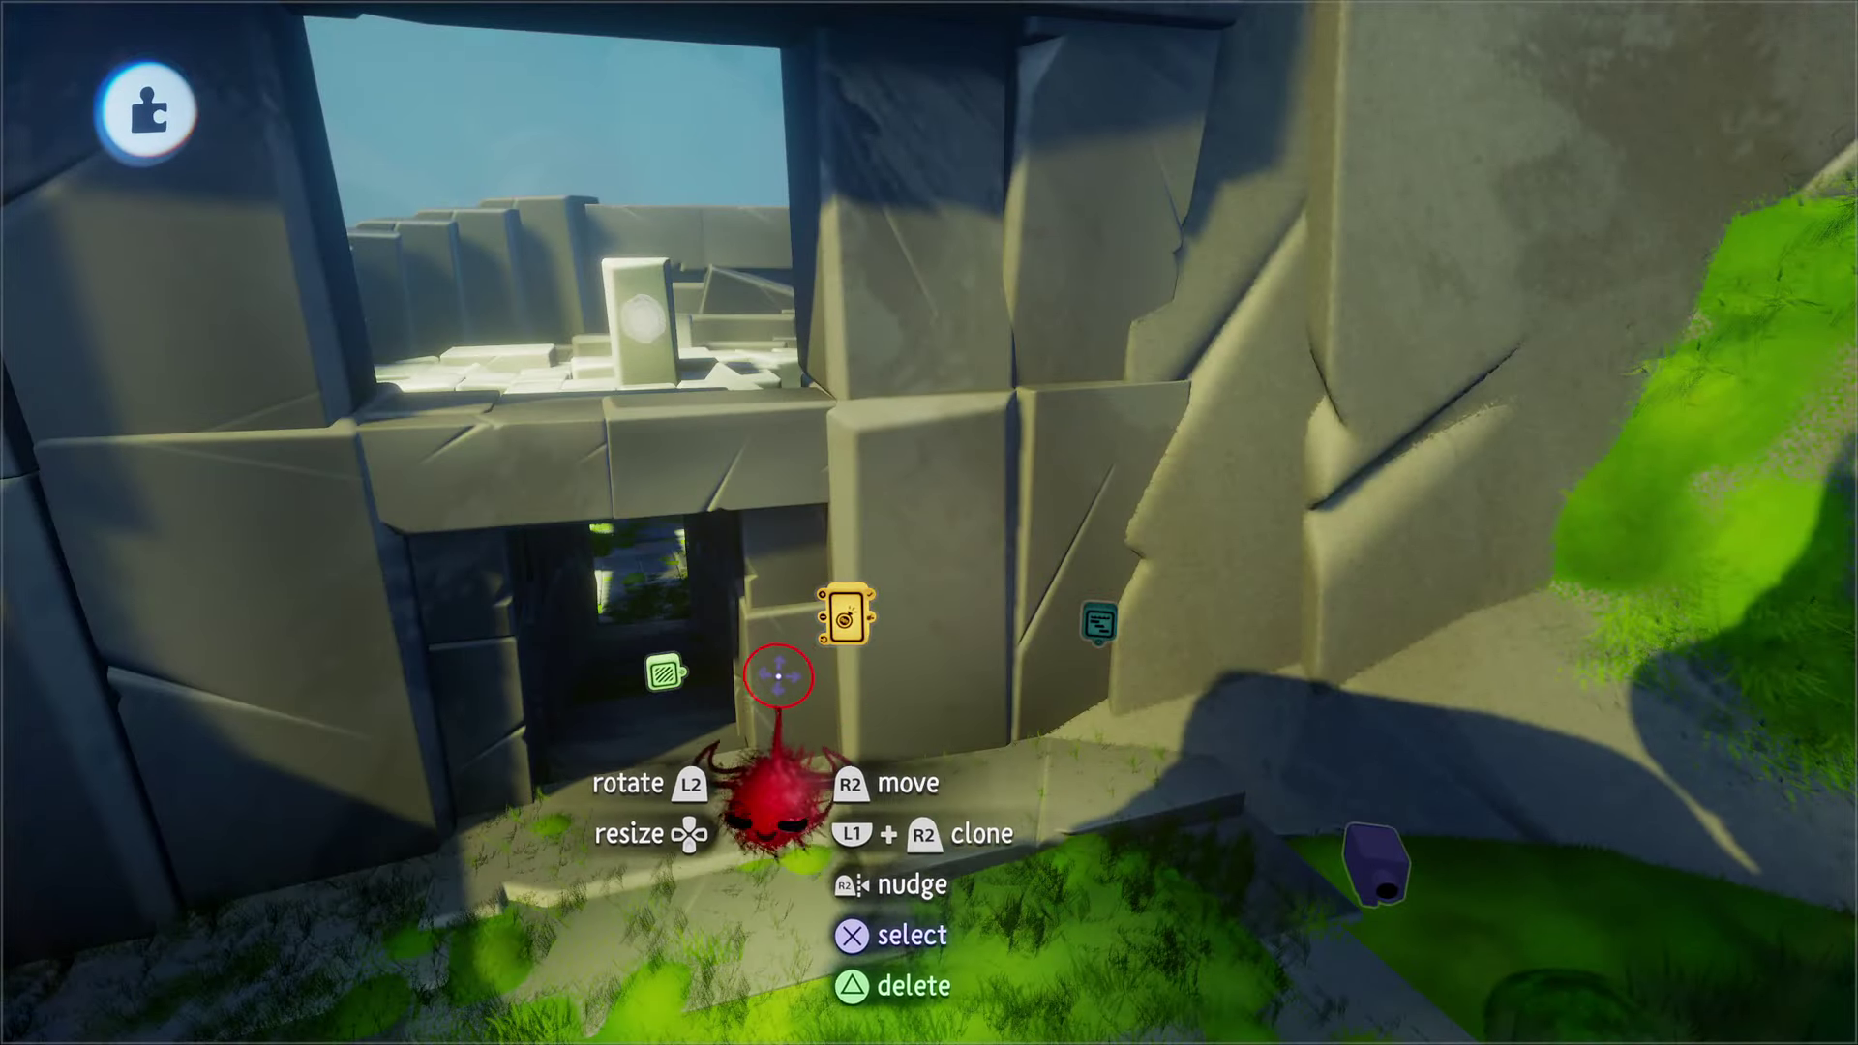
Step: Playtest the scene with the puppet on the grass by the doorway and return to edit mode
key("Escape")
left_click(514, 735)
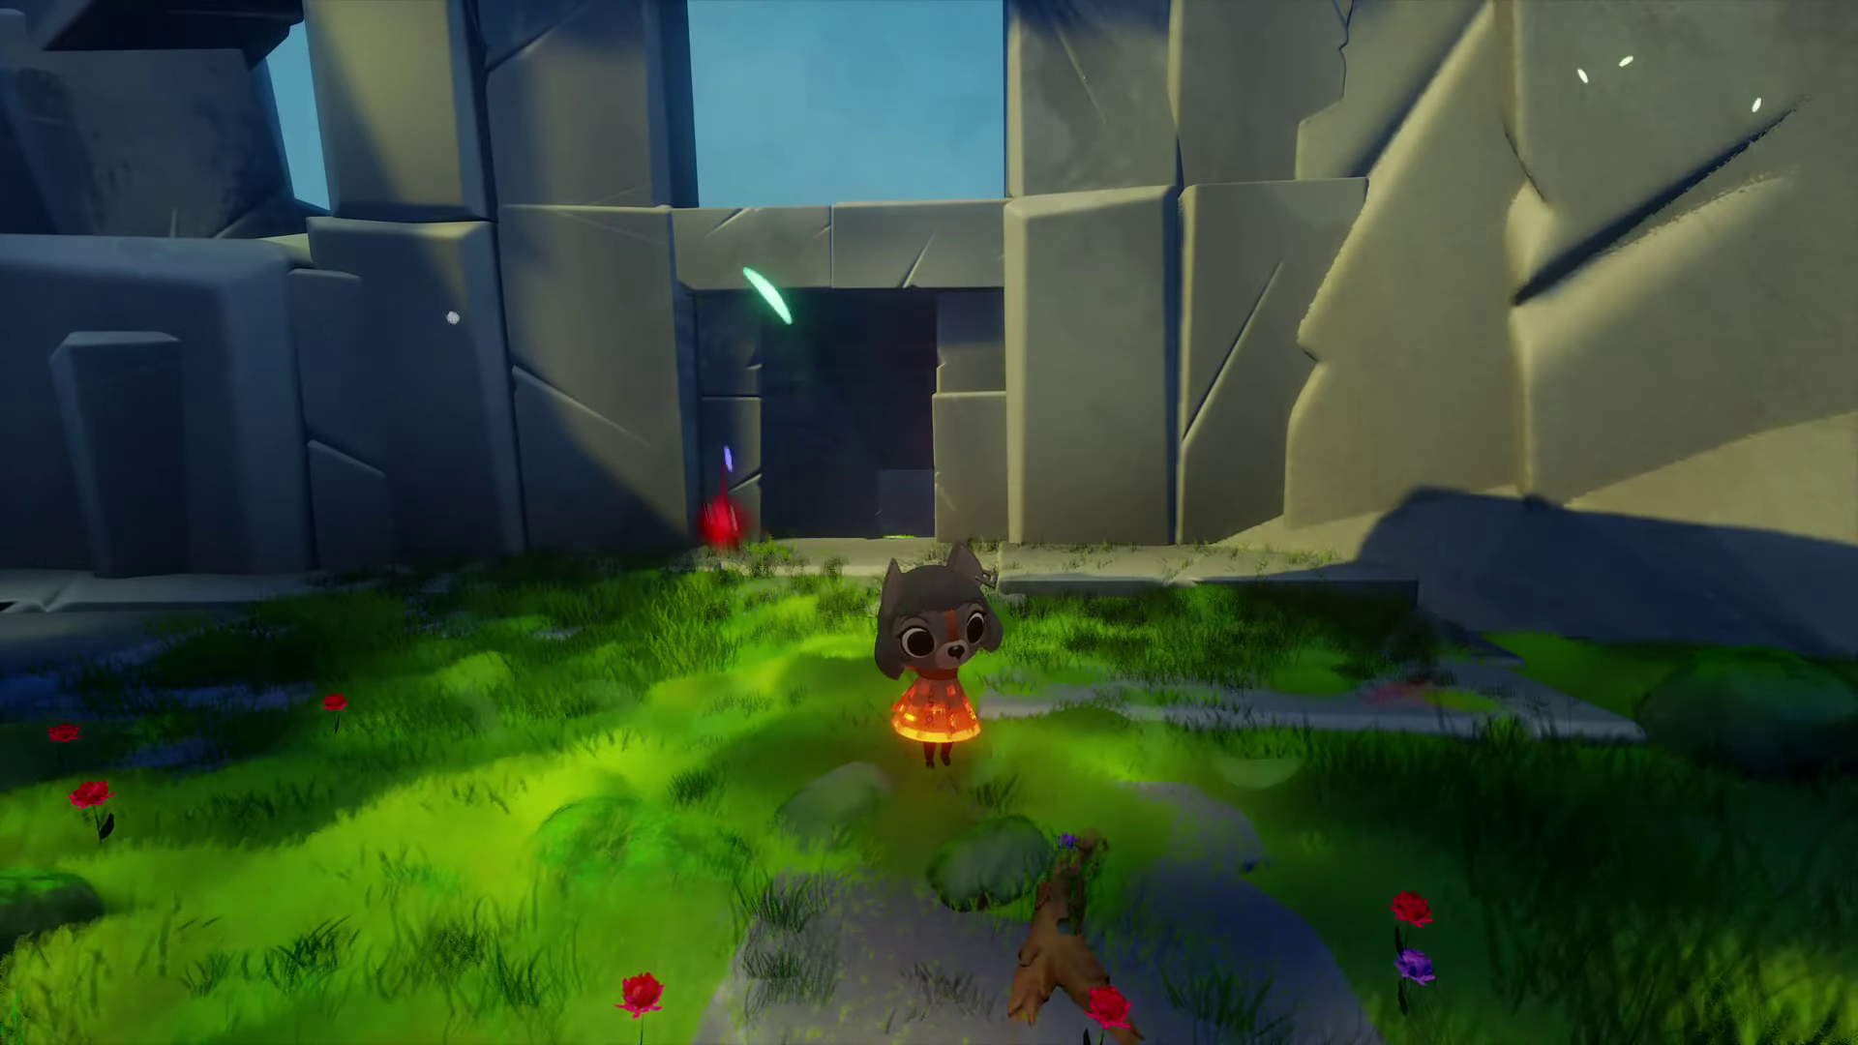
key("Escape")
left_click(474, 736)
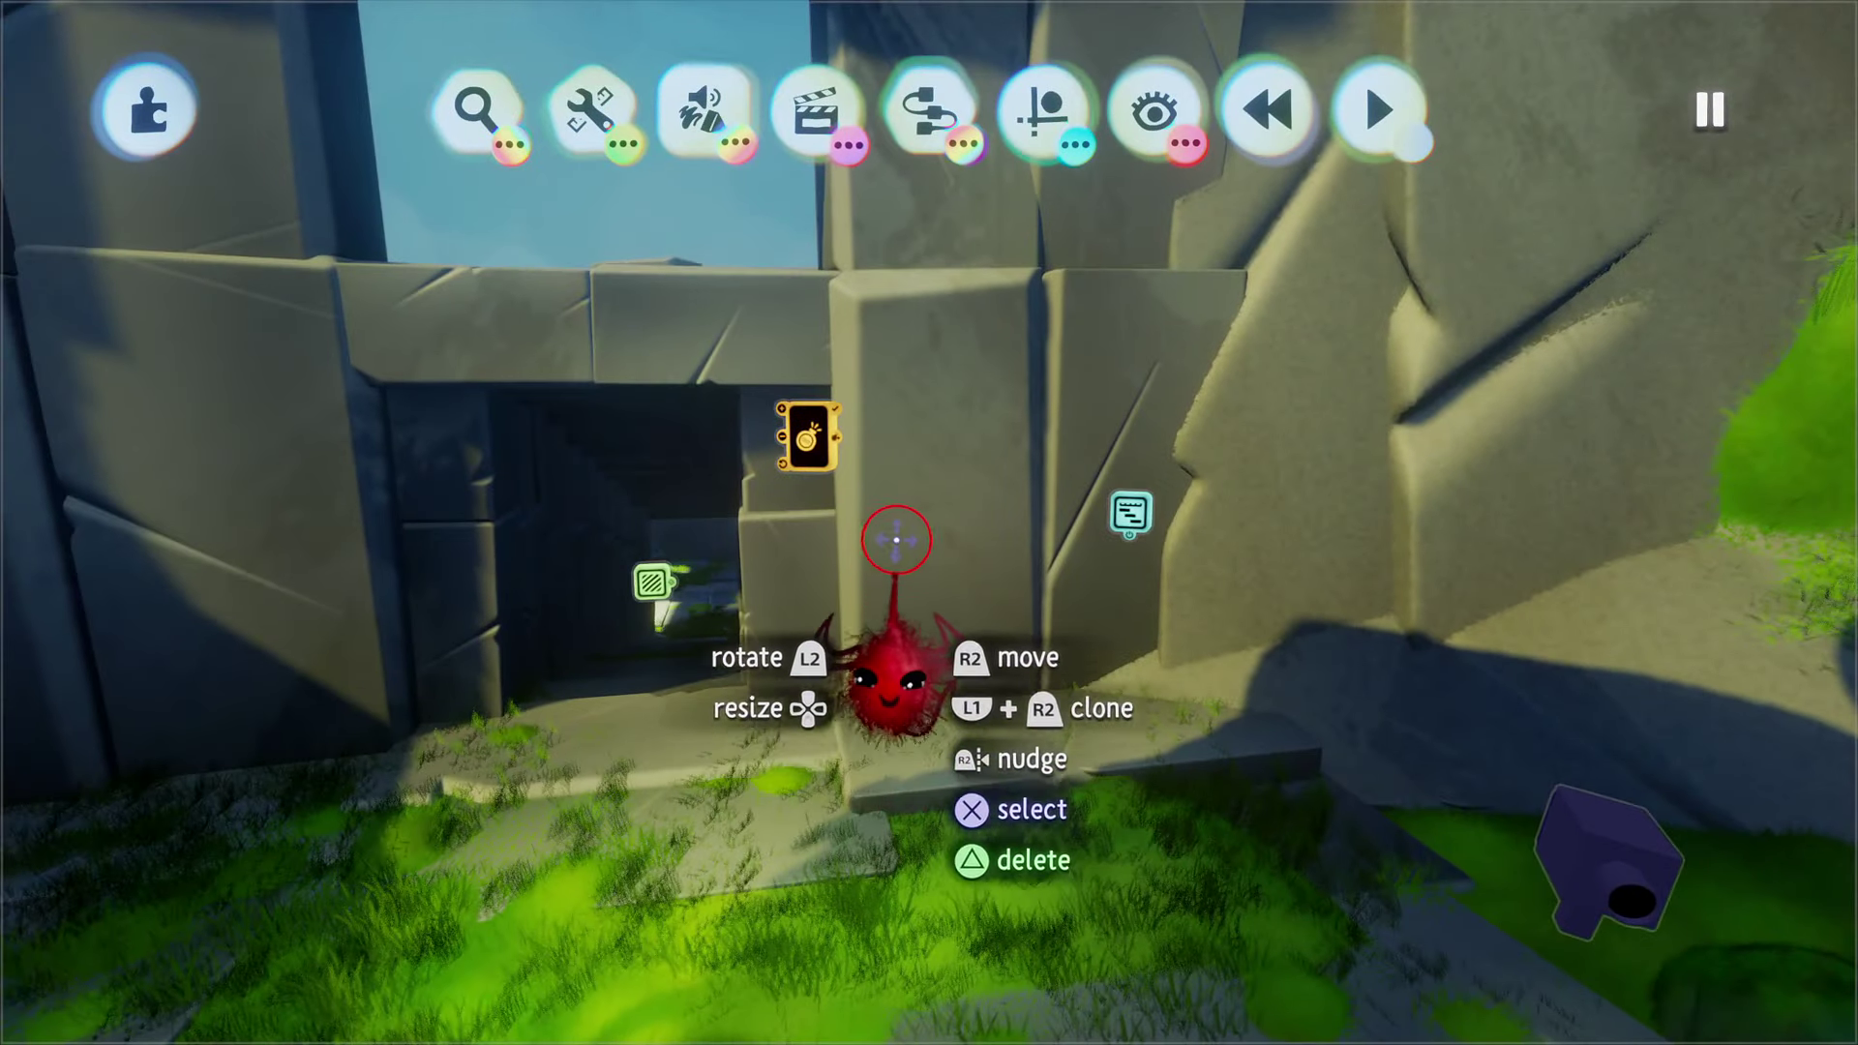
Step: Place a Microchip gadget with its canvas open on the stone wall beside the doorway
left_click(927, 108)
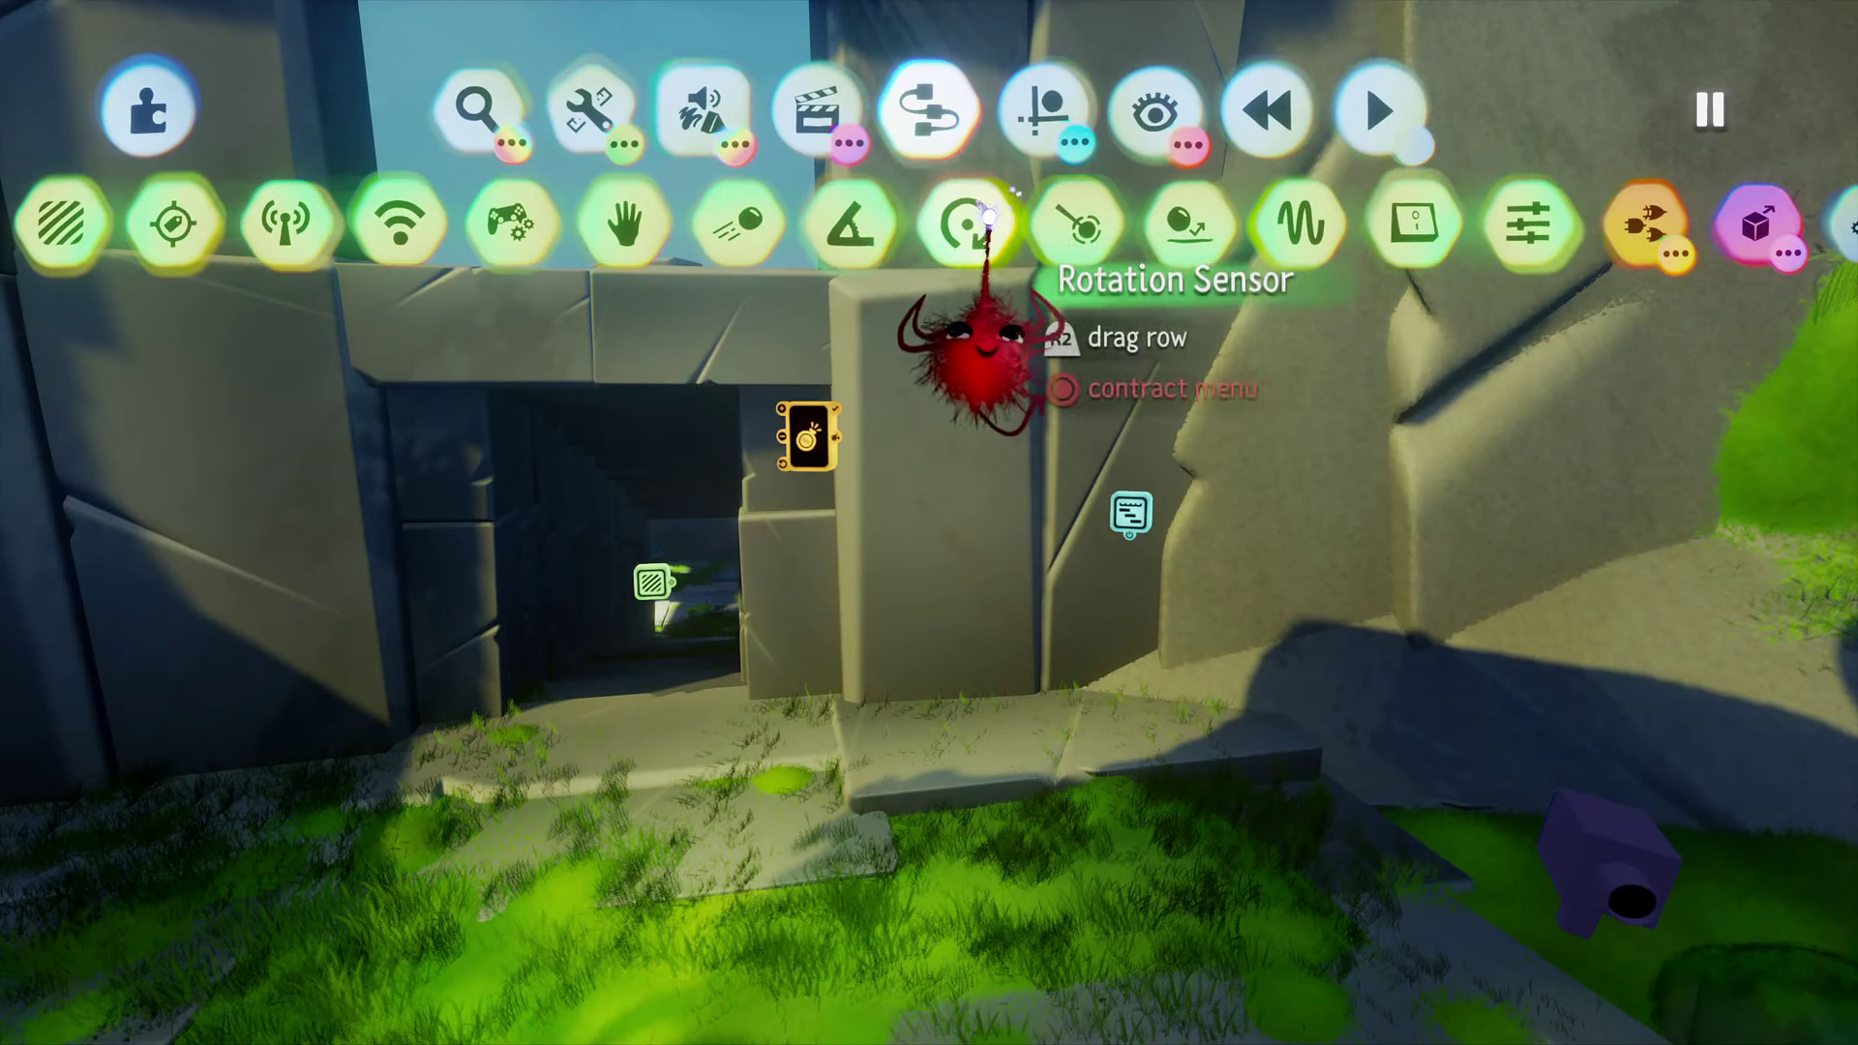
key("Escape")
left_click(1083, 229)
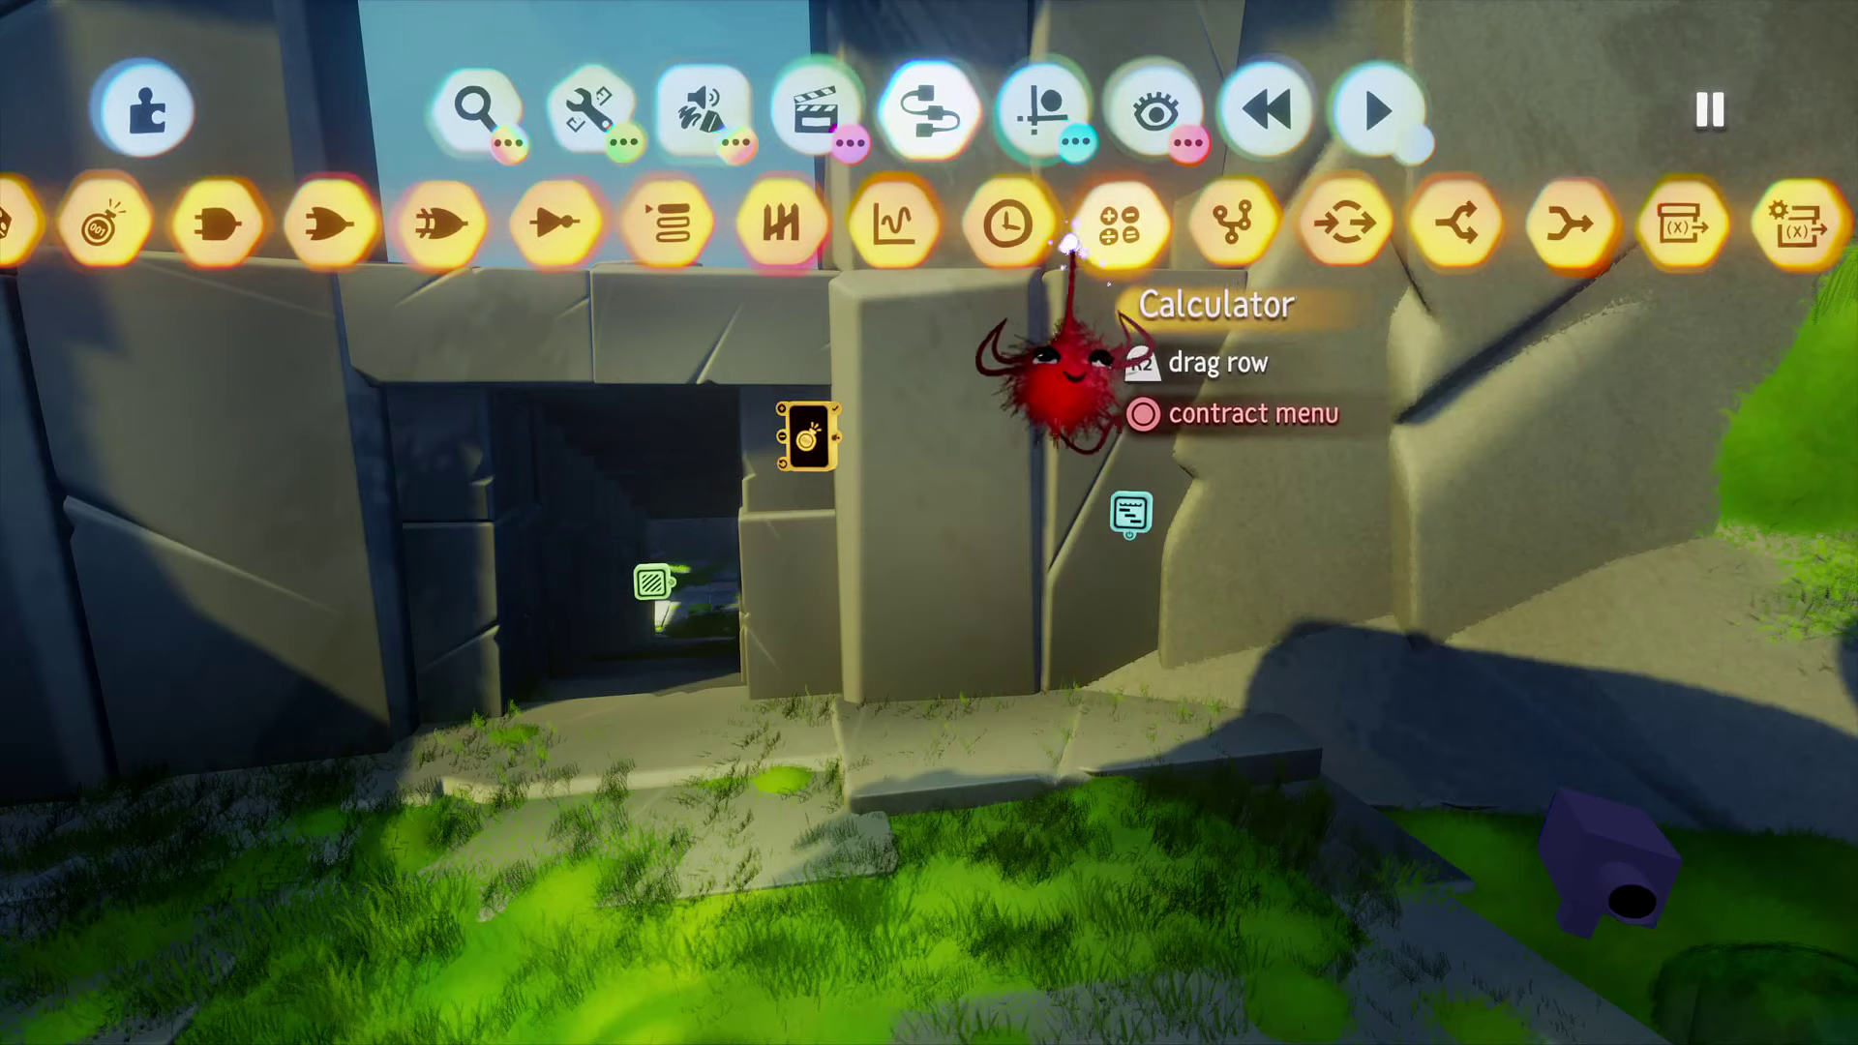
left_click_drag(1070, 241, 940, 240)
left_click(1102, 232)
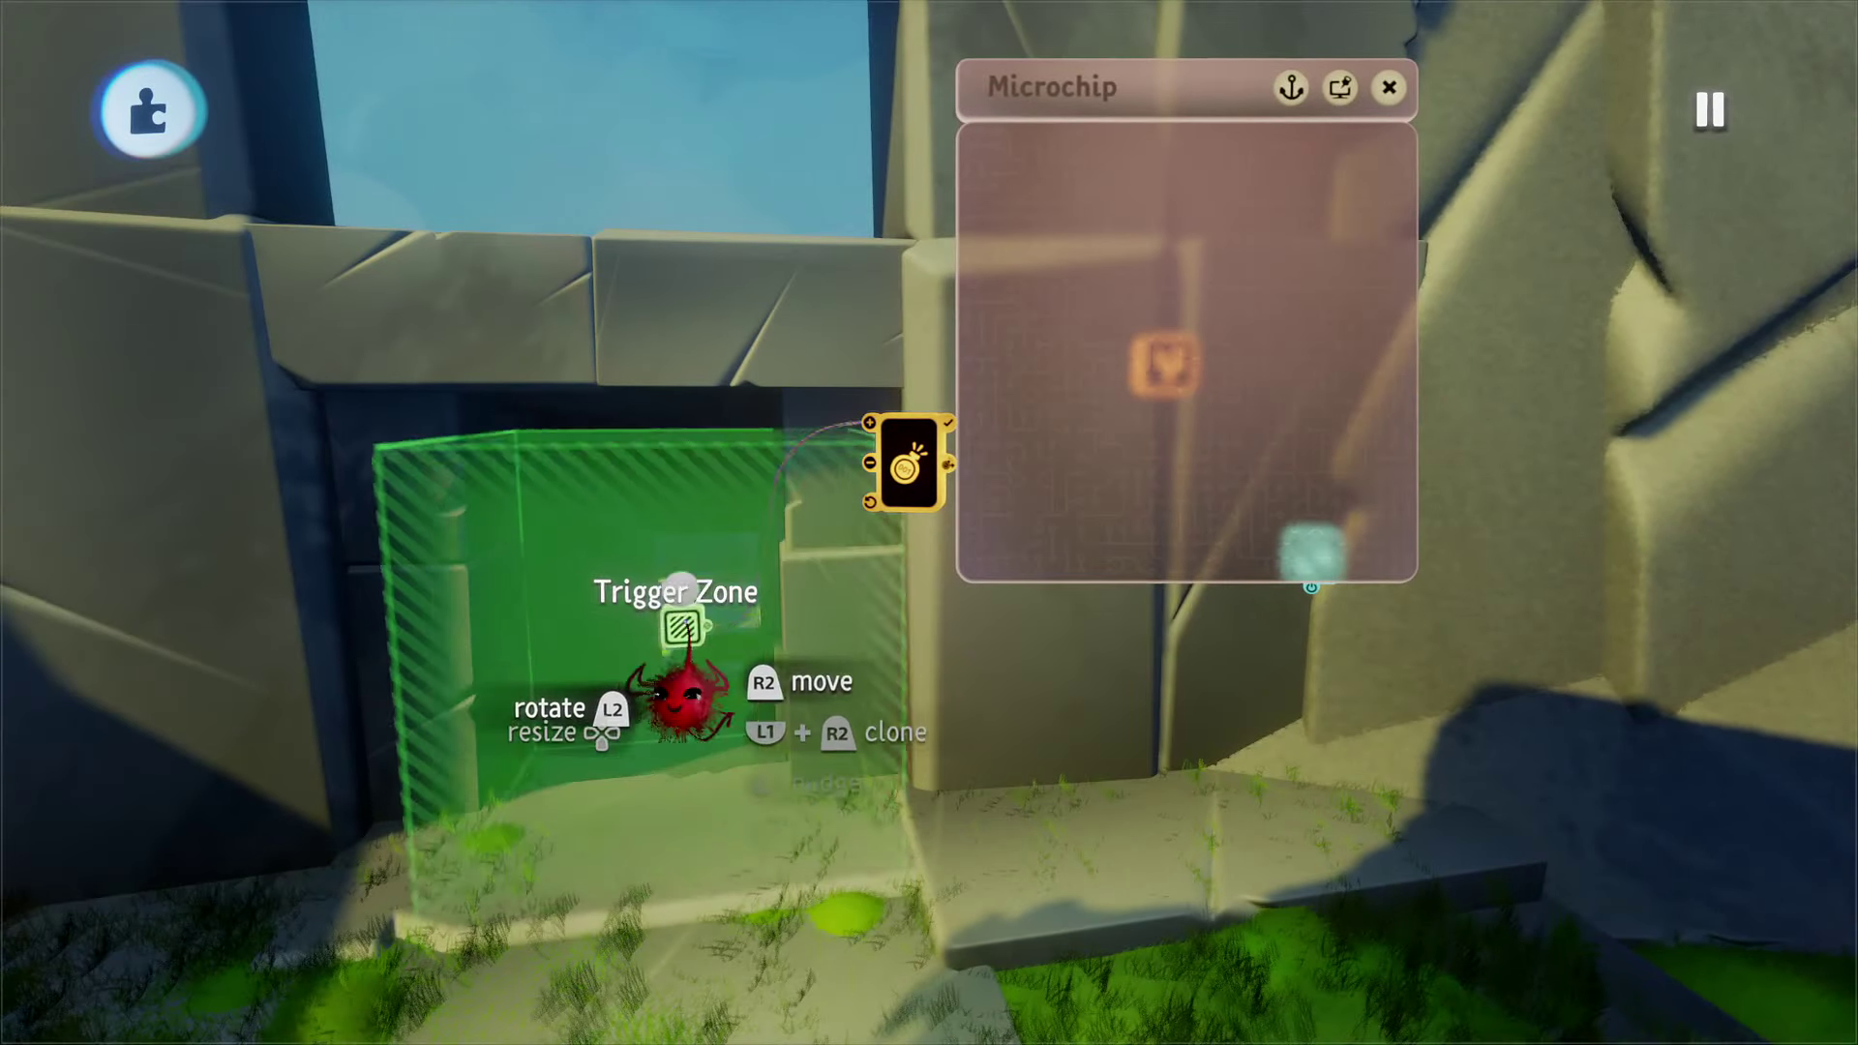
Step: Move the Trigger Zone, the yellow gadget wired to it and the Timeline into the Microchip
left_click_drag(677, 629, 1020, 223)
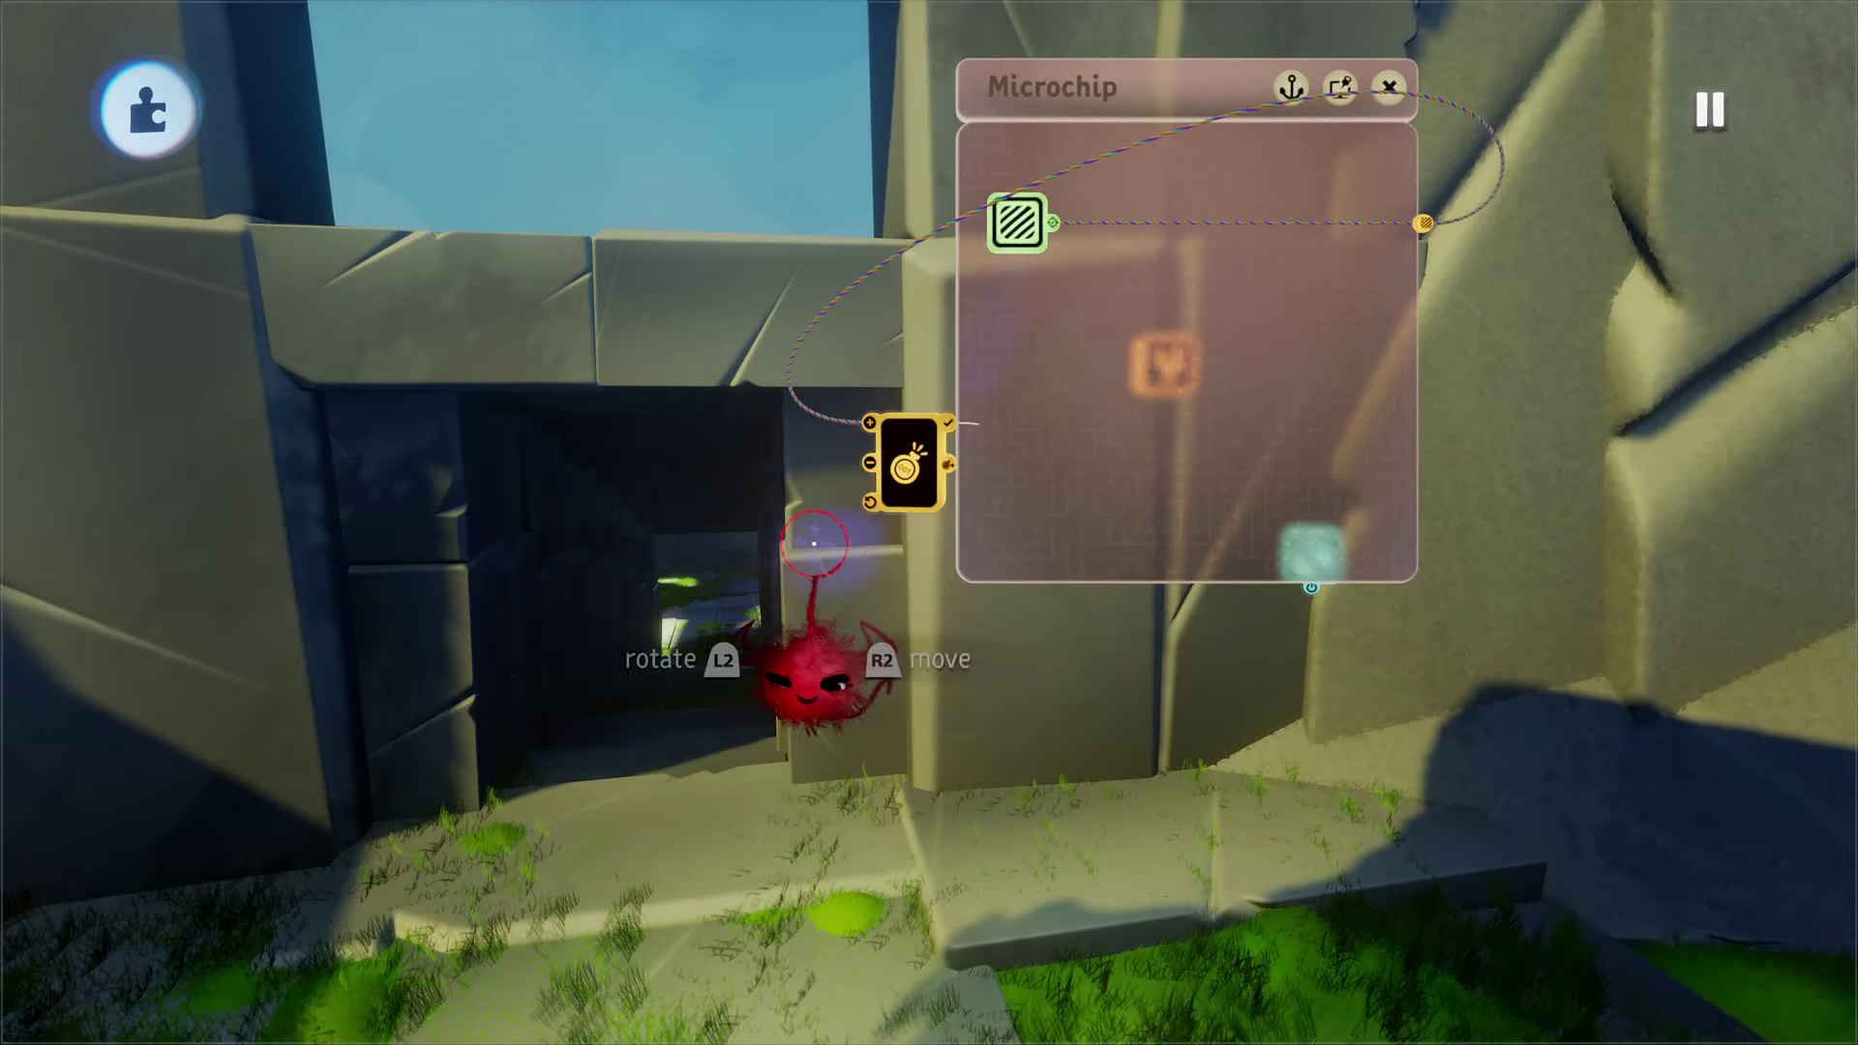
left_click_drag(864, 590, 1011, 446)
middle_click_drag(1143, 315, 787, 559)
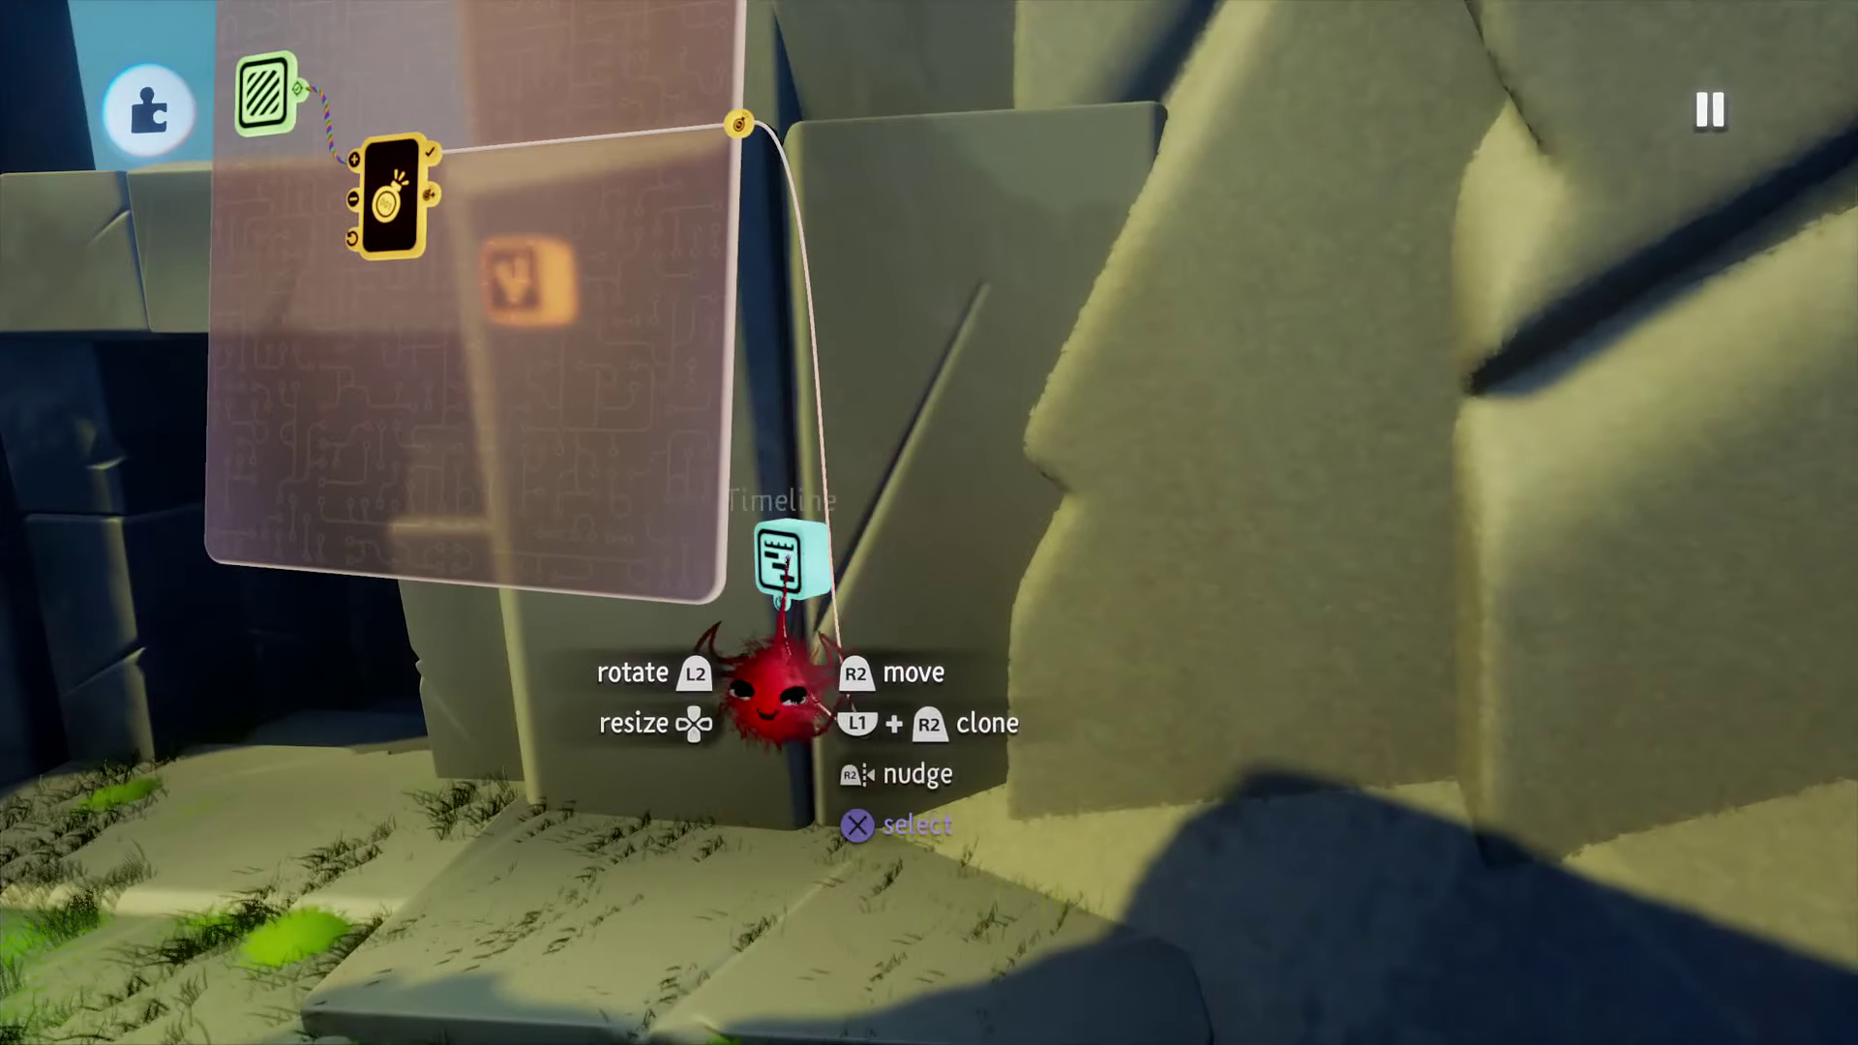
left_click_drag(786, 559, 738, 186)
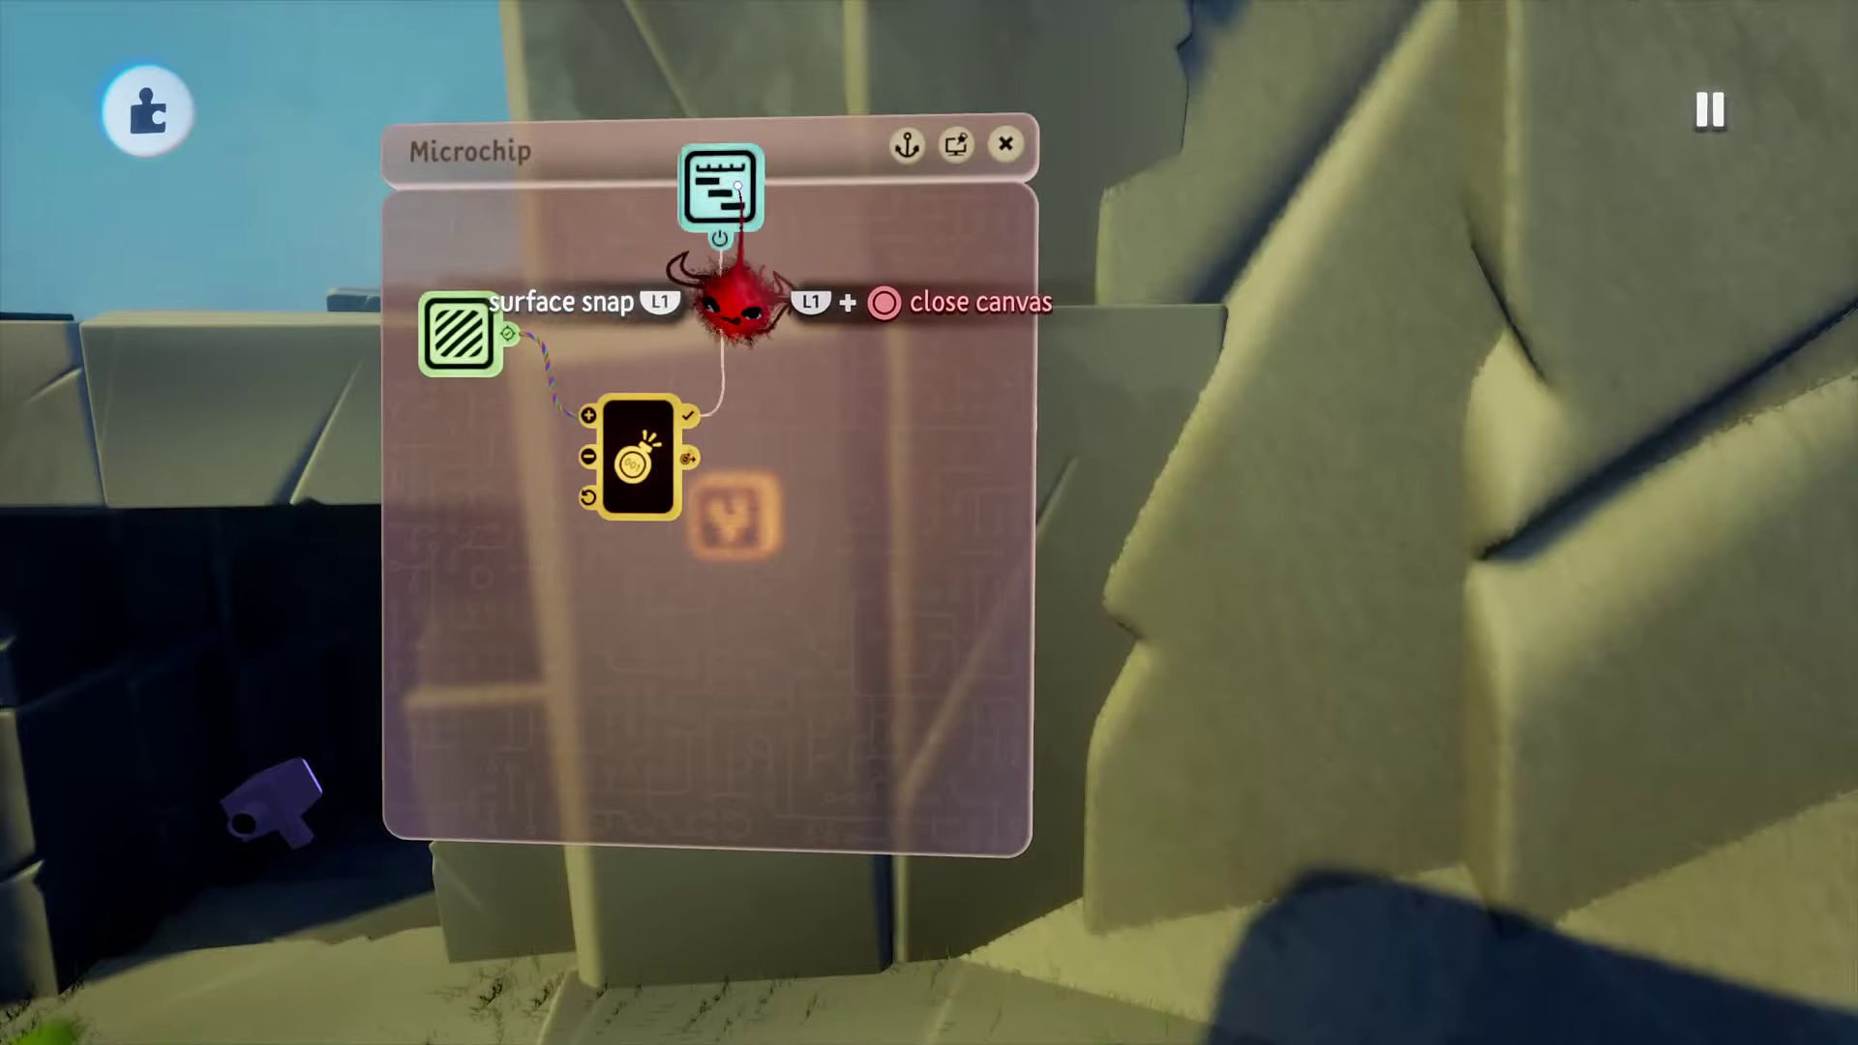
Step: Move the Tag gadget into the Microchip beneath the Trigger Zone and reduce the height of the Microchip's canvas
middle_click_drag(854, 370, 787, 482)
left_click_drag(779, 462, 590, 764)
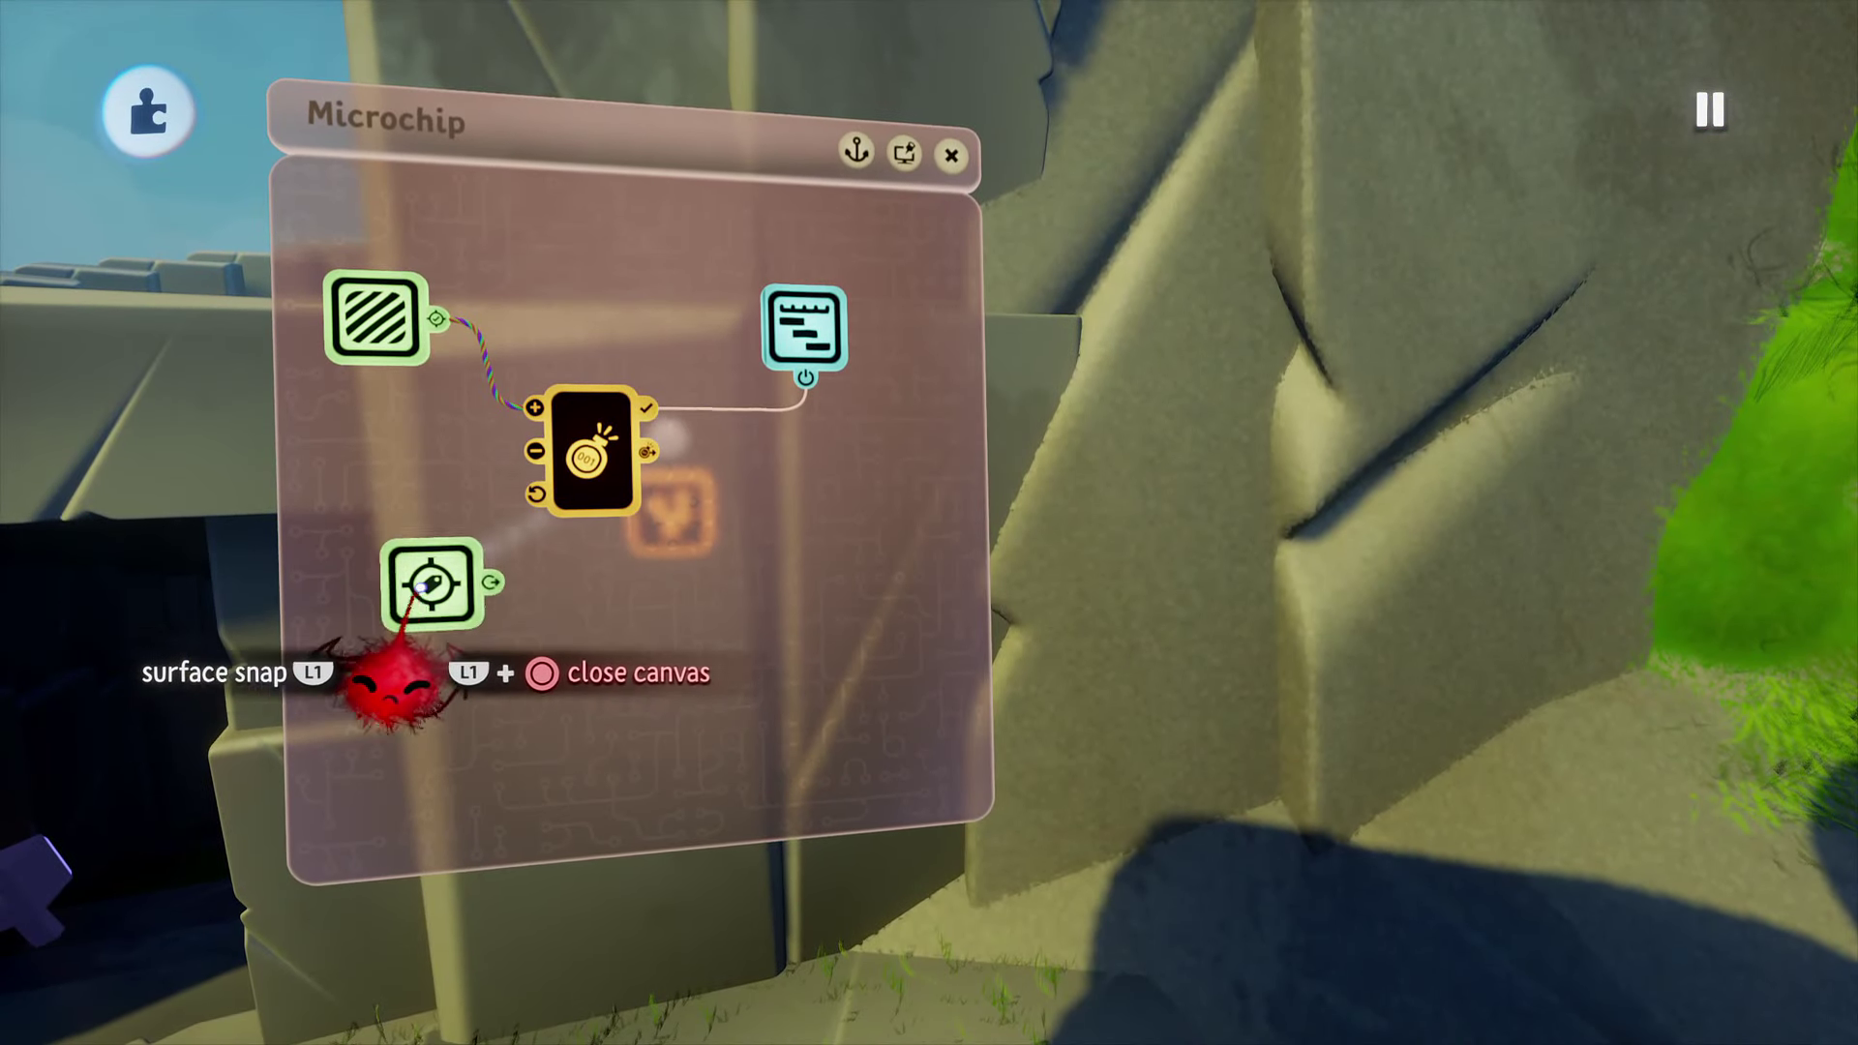
left_click_drag(399, 695, 346, 586)
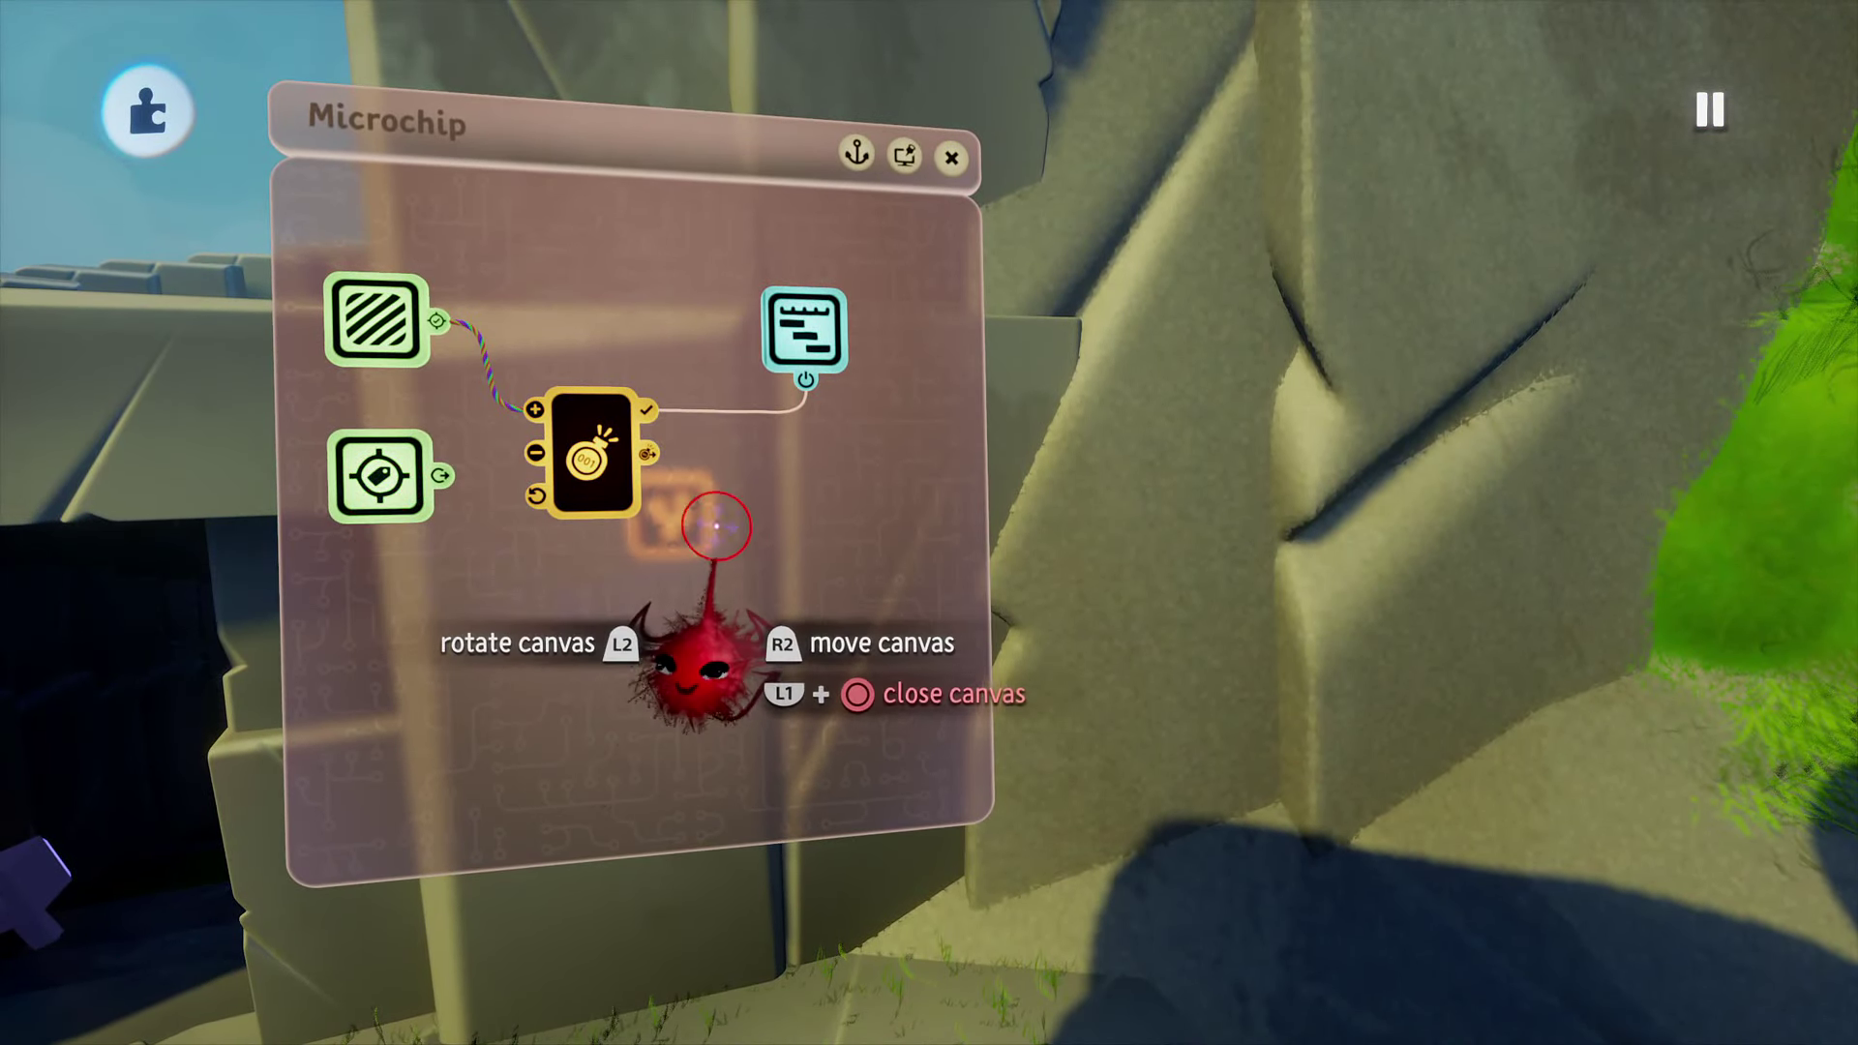
scroll(737, 537, "down", 2)
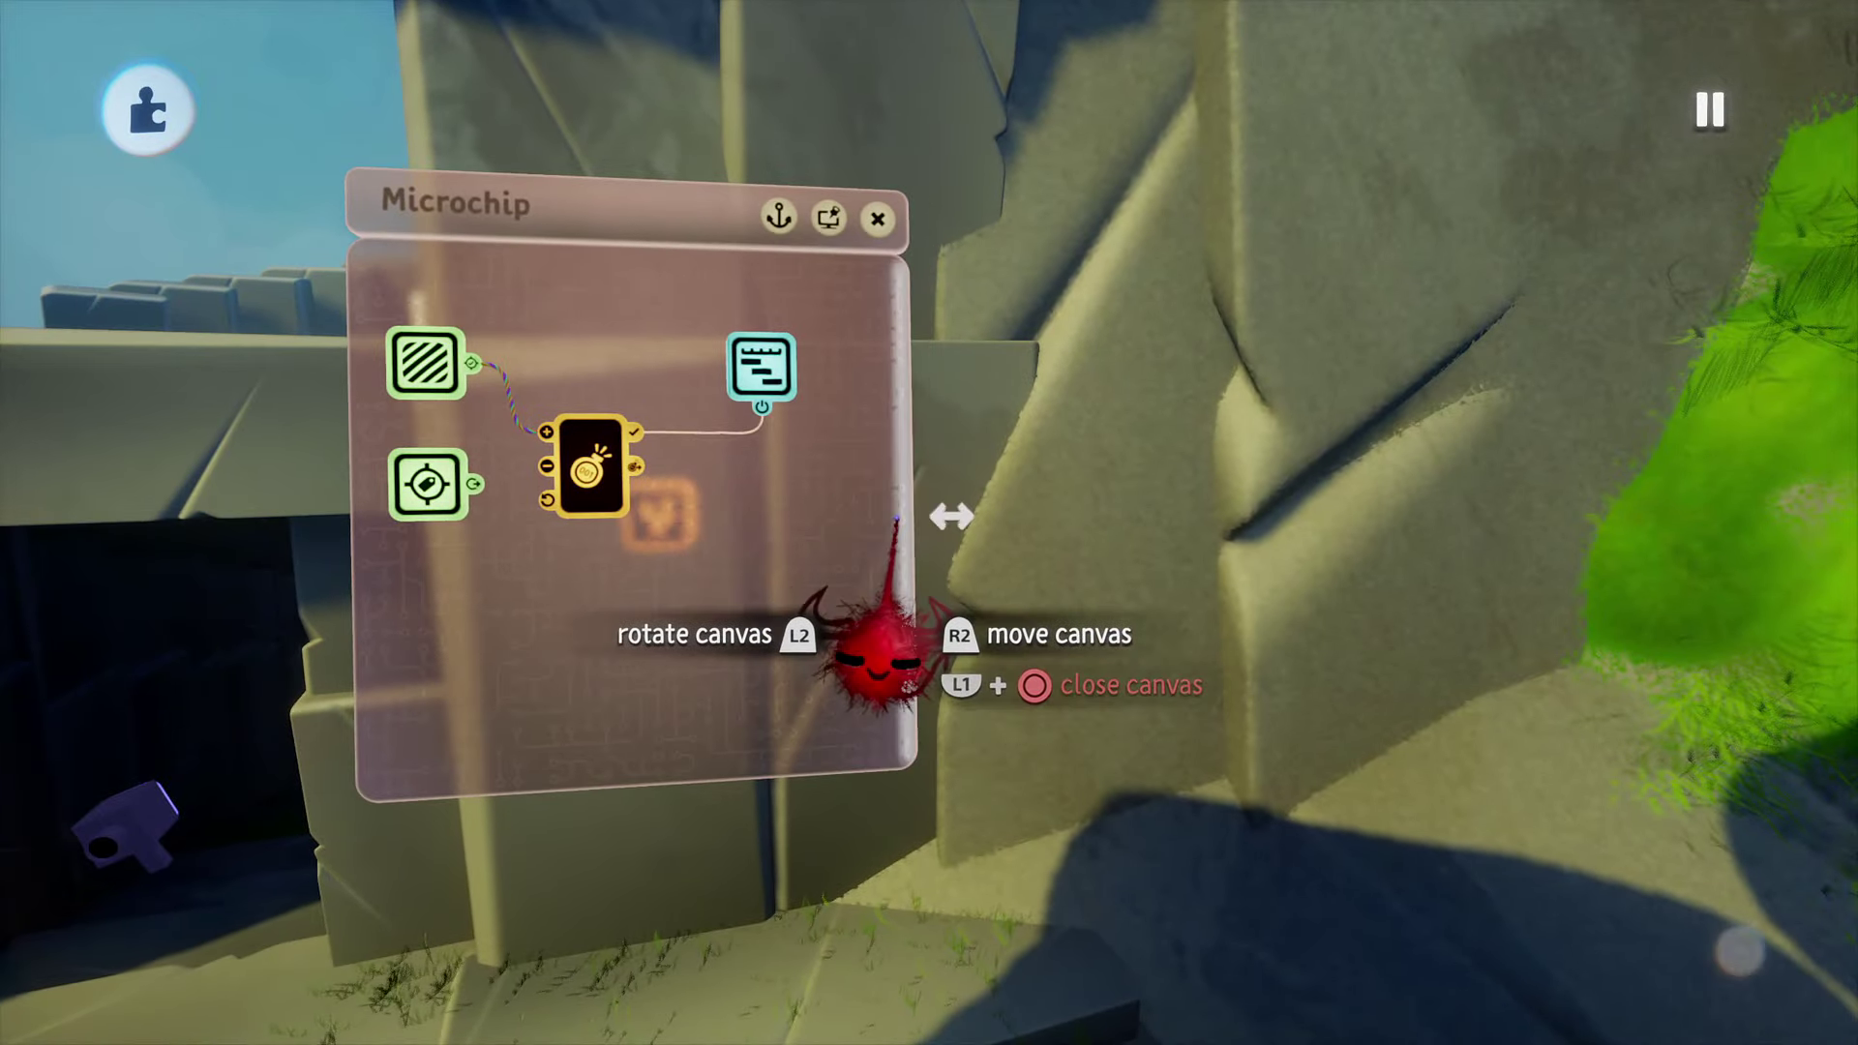
left_click_drag(653, 759, 655, 660)
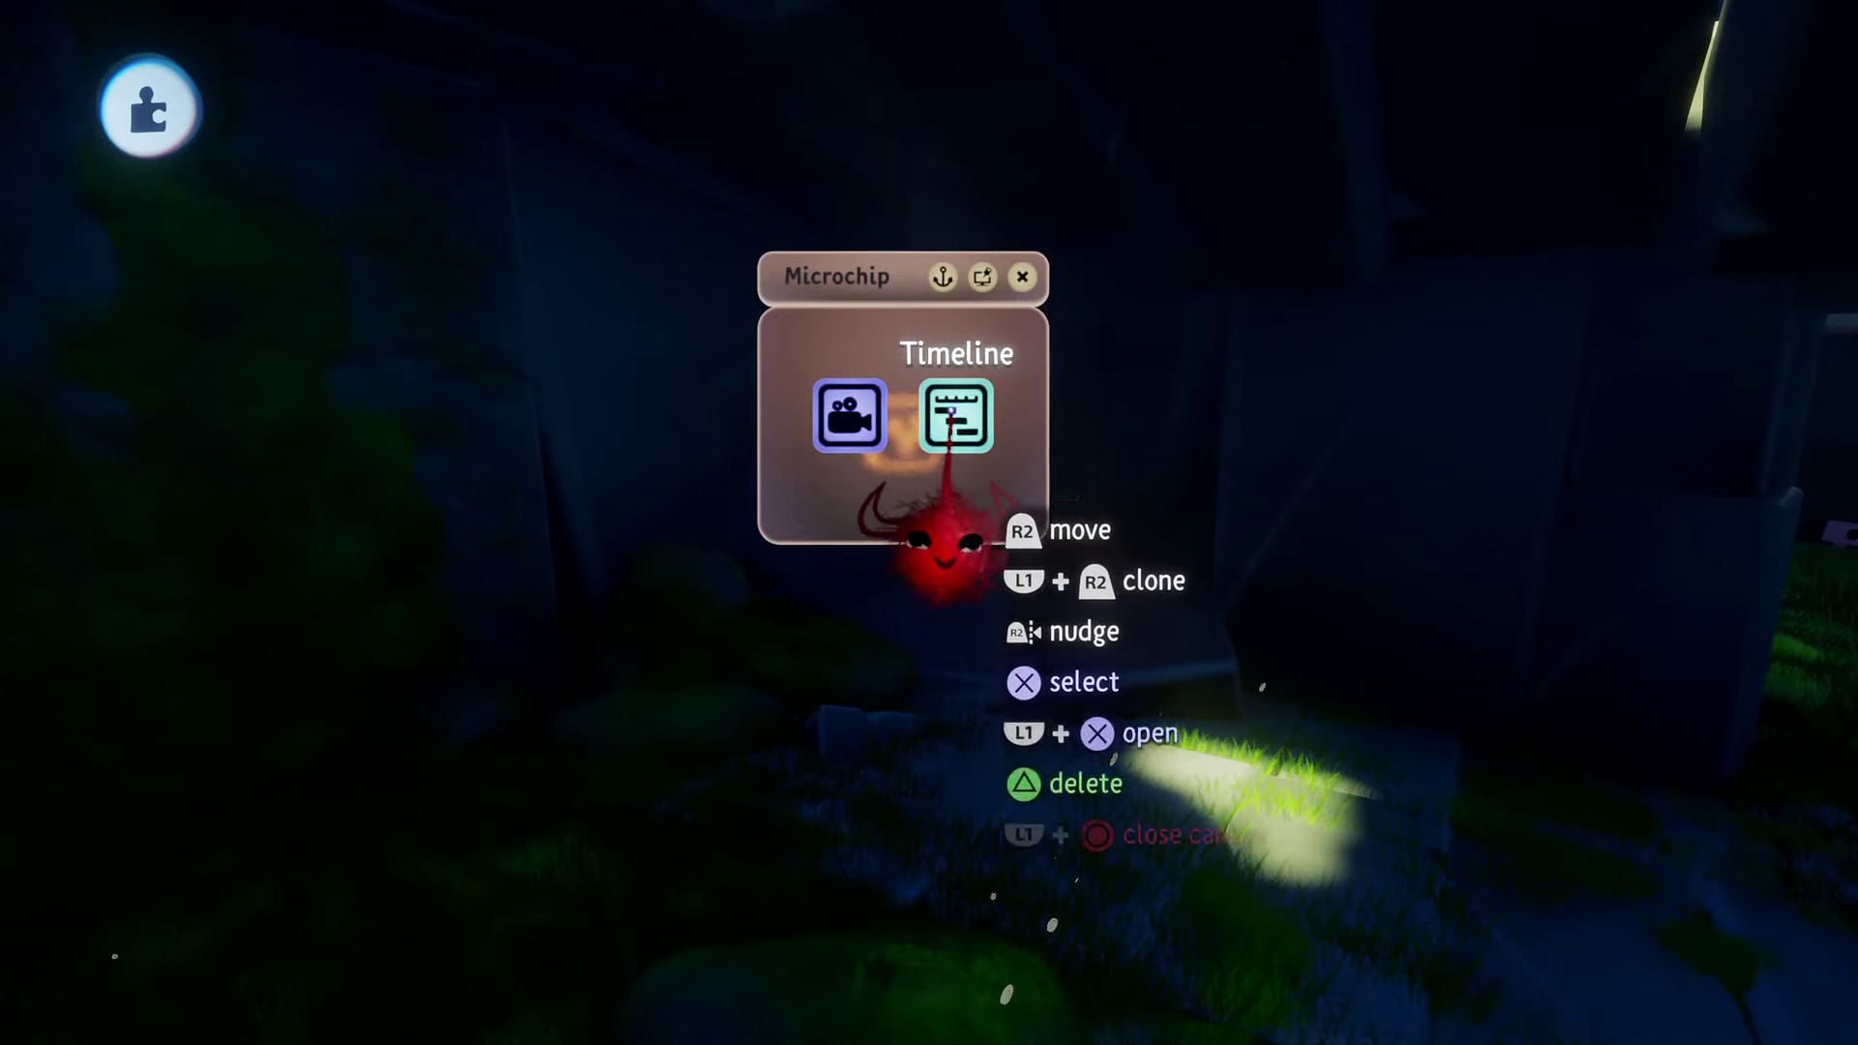
Step: Open the canvas of the Timeline next to the camera gadget in the other Microchip, showing its camera keyframes
left_click(951, 414)
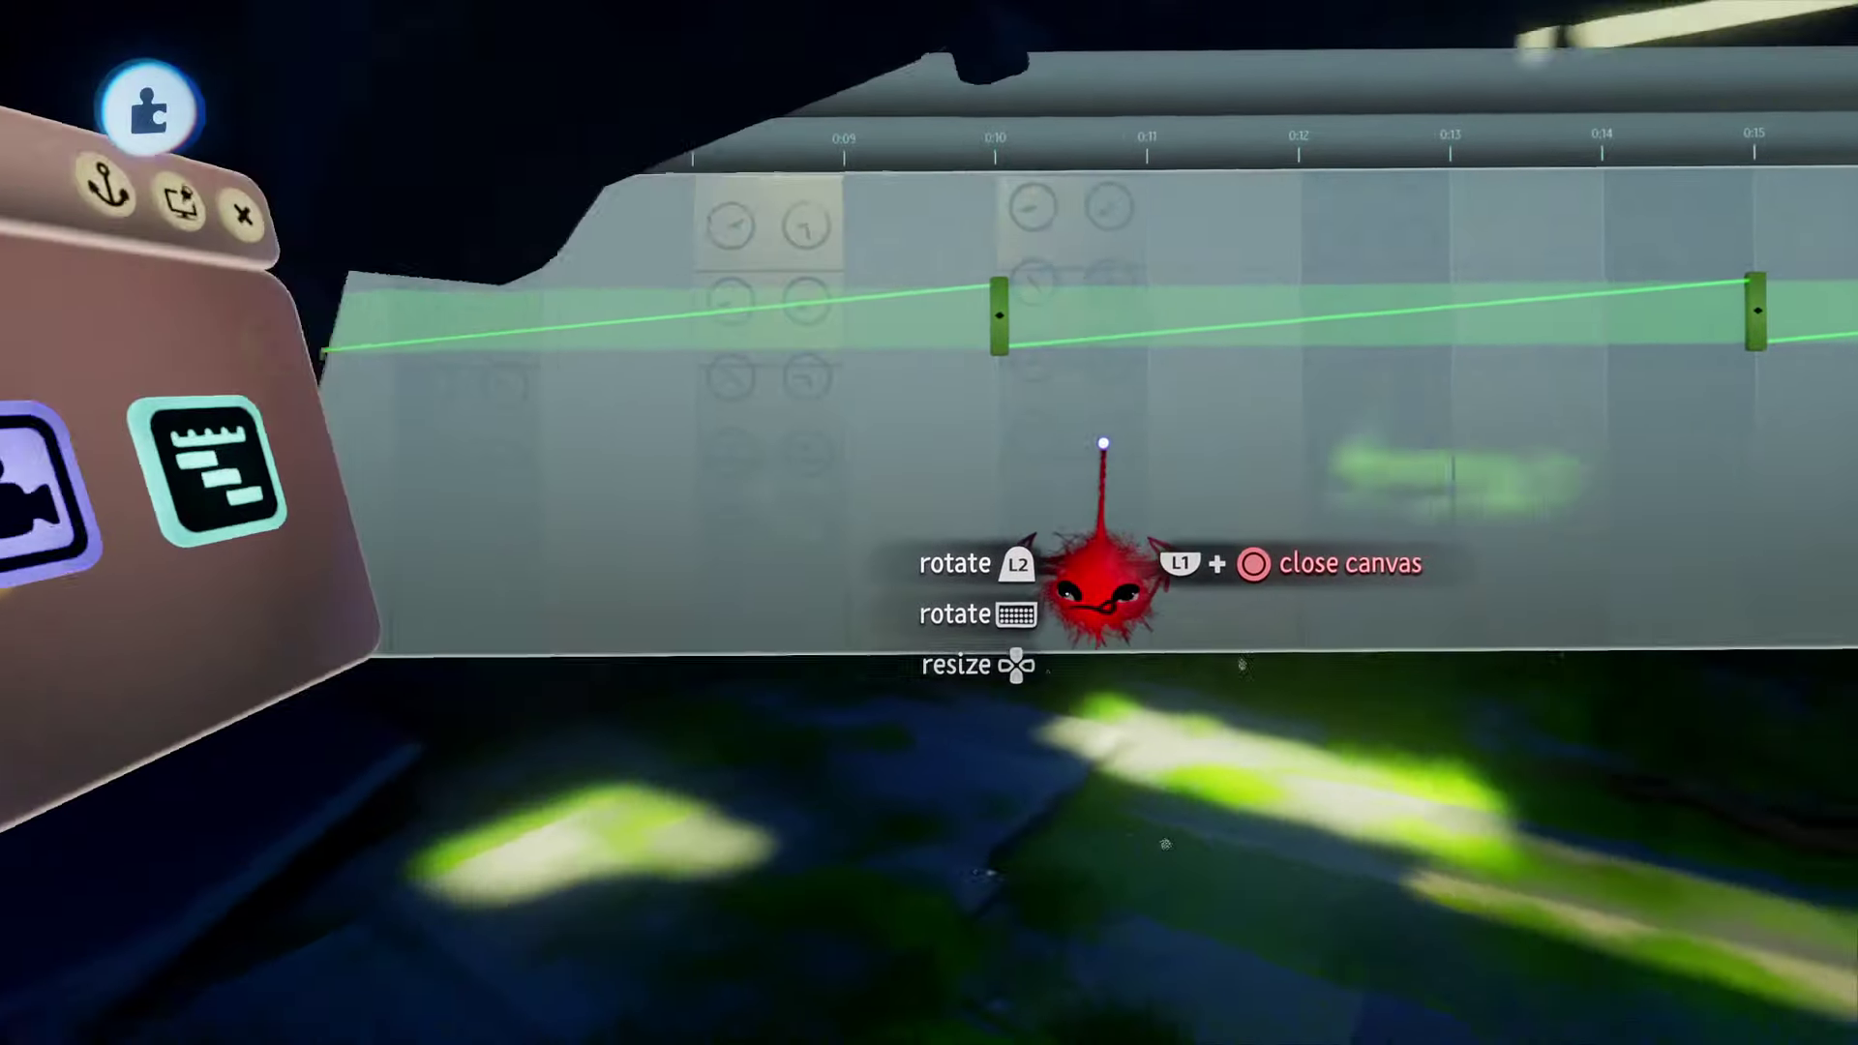
left_click_drag(1103, 442, 1141, 415)
scroll(1141, 415, "up", 5)
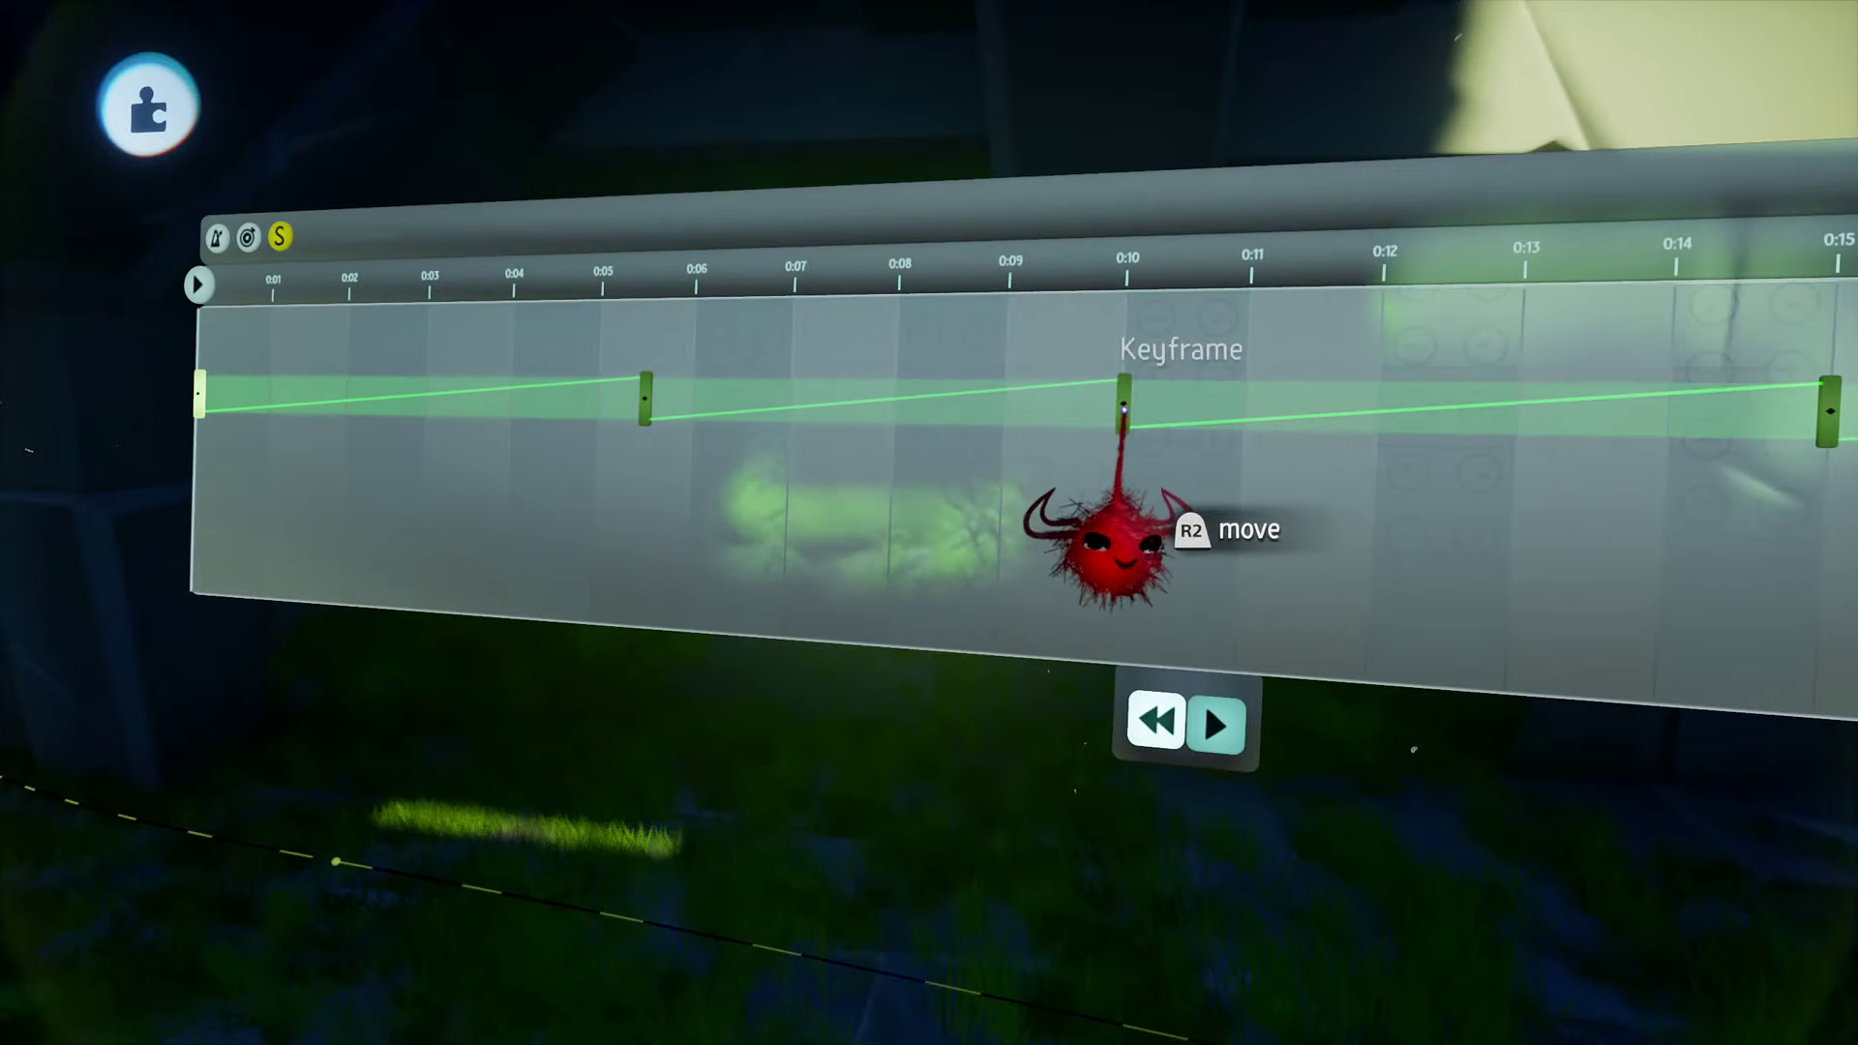
Step: Open the 0:10 camera keyframe for recording, go back to the first keyframe and look through its camera behind the puppet
left_click(1123, 411)
left_click(1709, 614)
middle_click_drag(1709, 613, 1153, 630)
key("Left")
middle_click_drag(1016, 619, 946, 562)
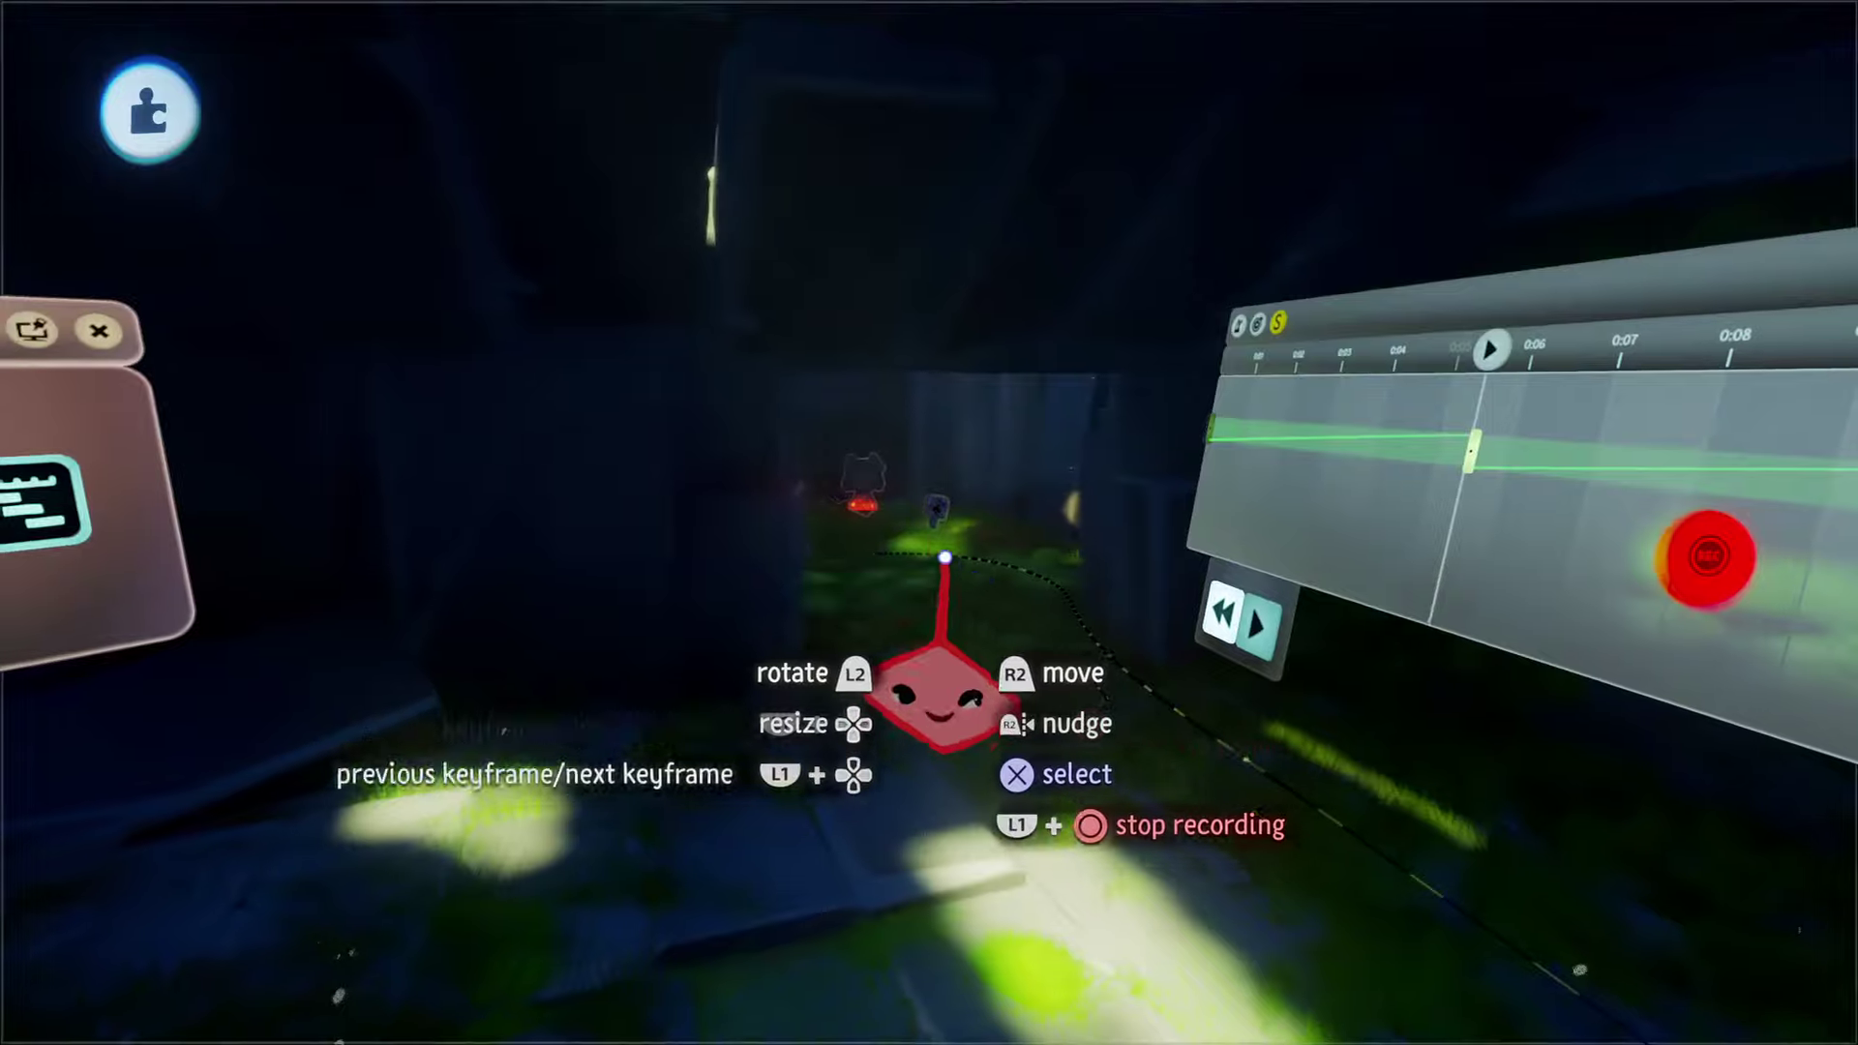
scroll(946, 562, "up", 10)
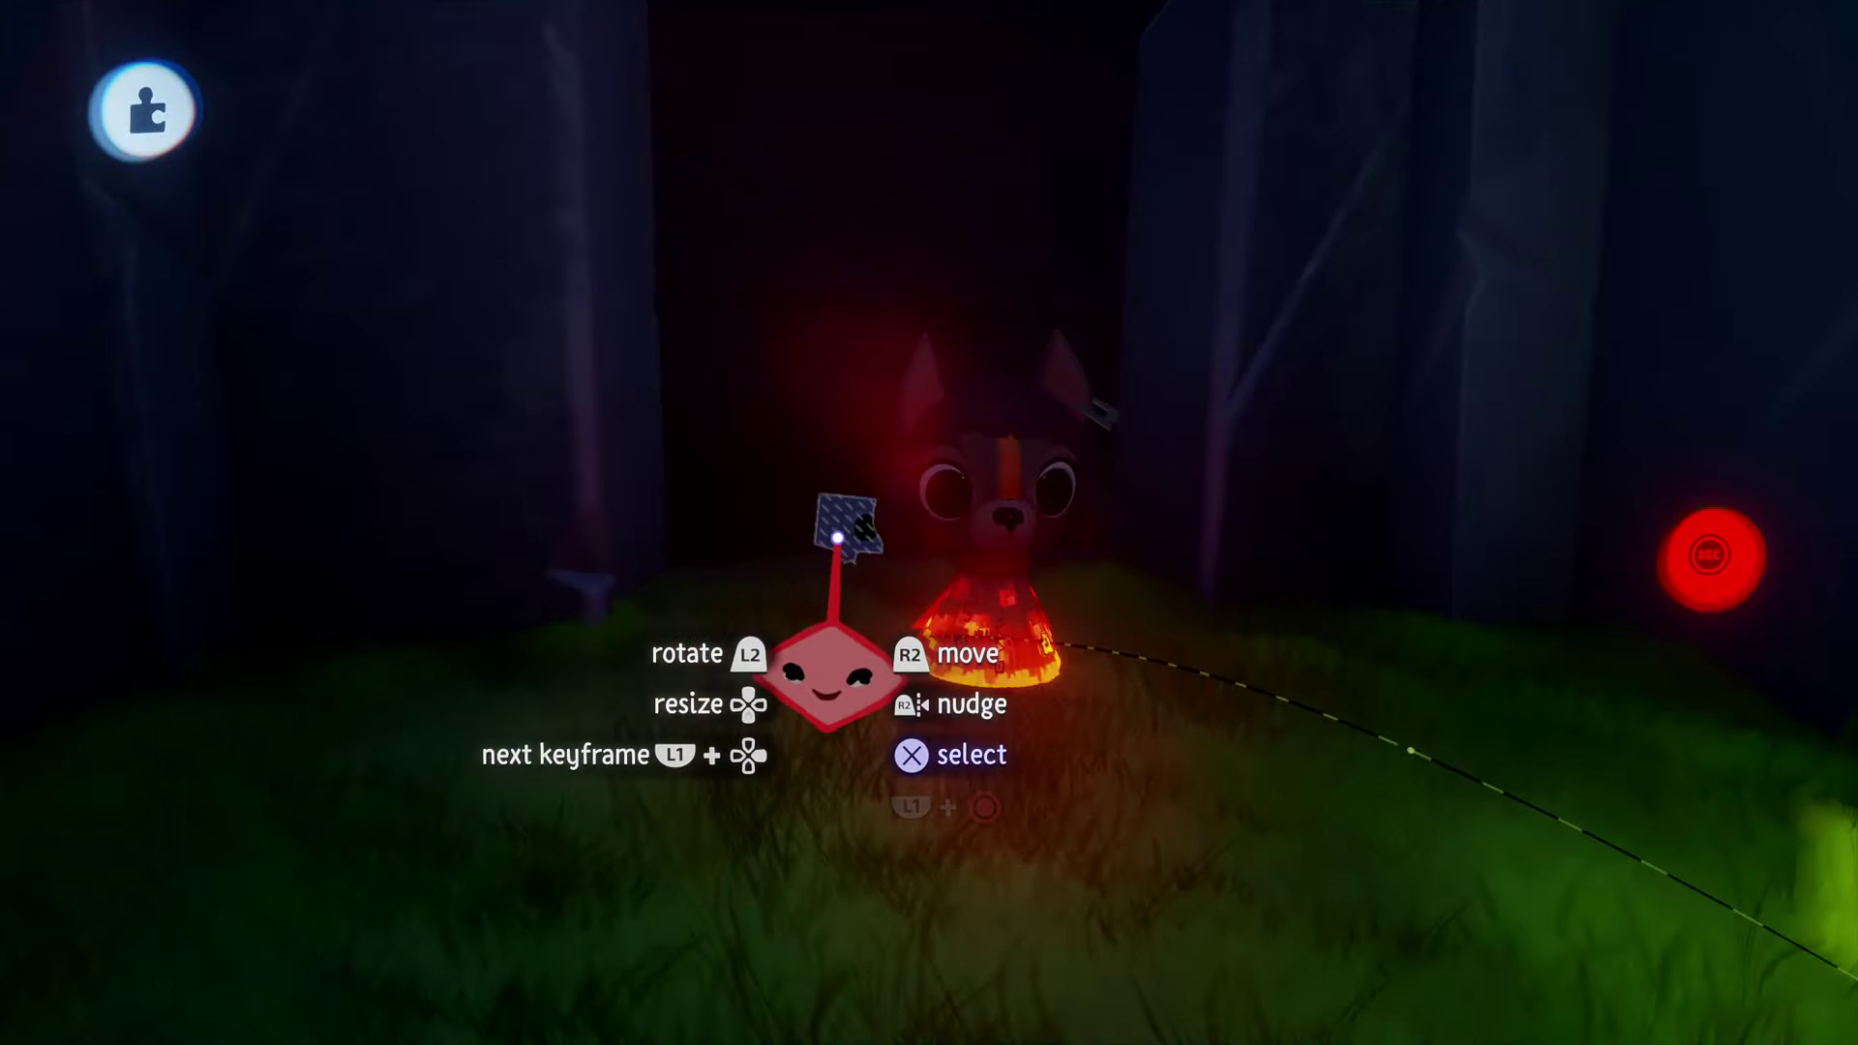
left_click(837, 540)
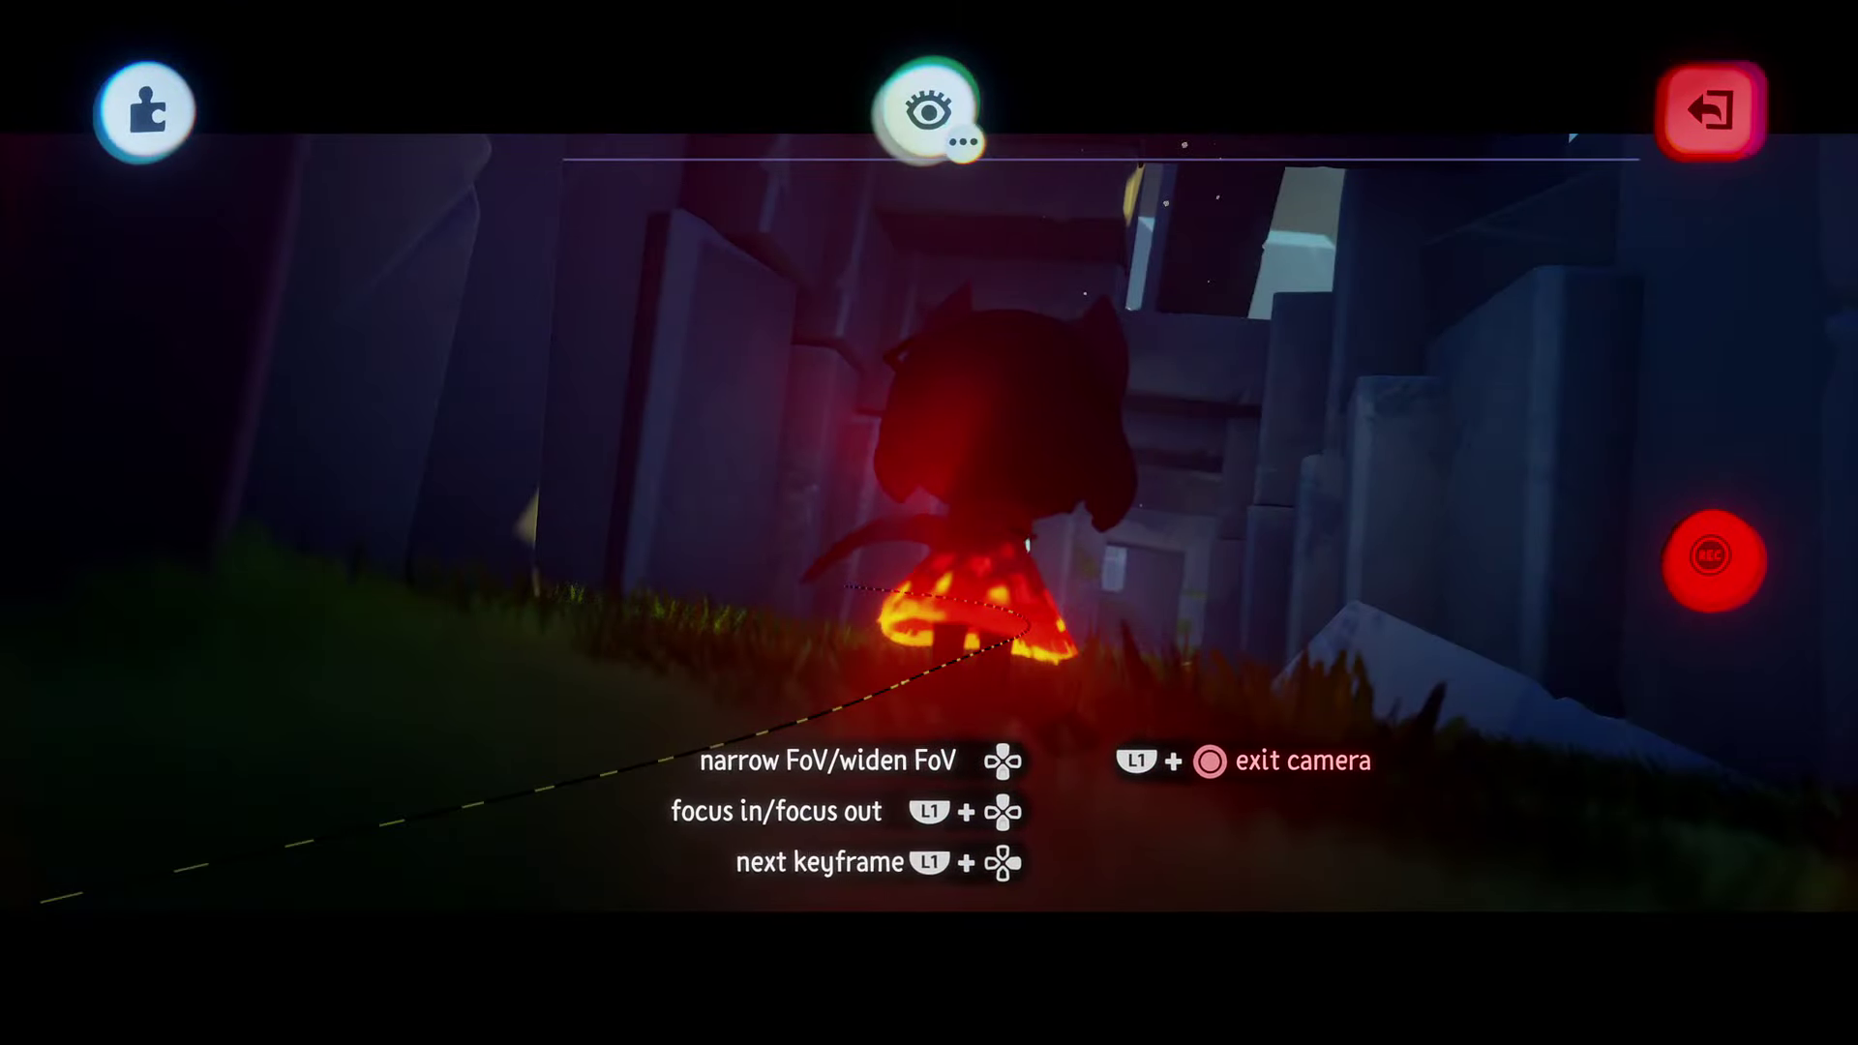
Step: Step forward through each keyframe's camera shot up to the last crystal glade view and exit the camera
key("Right")
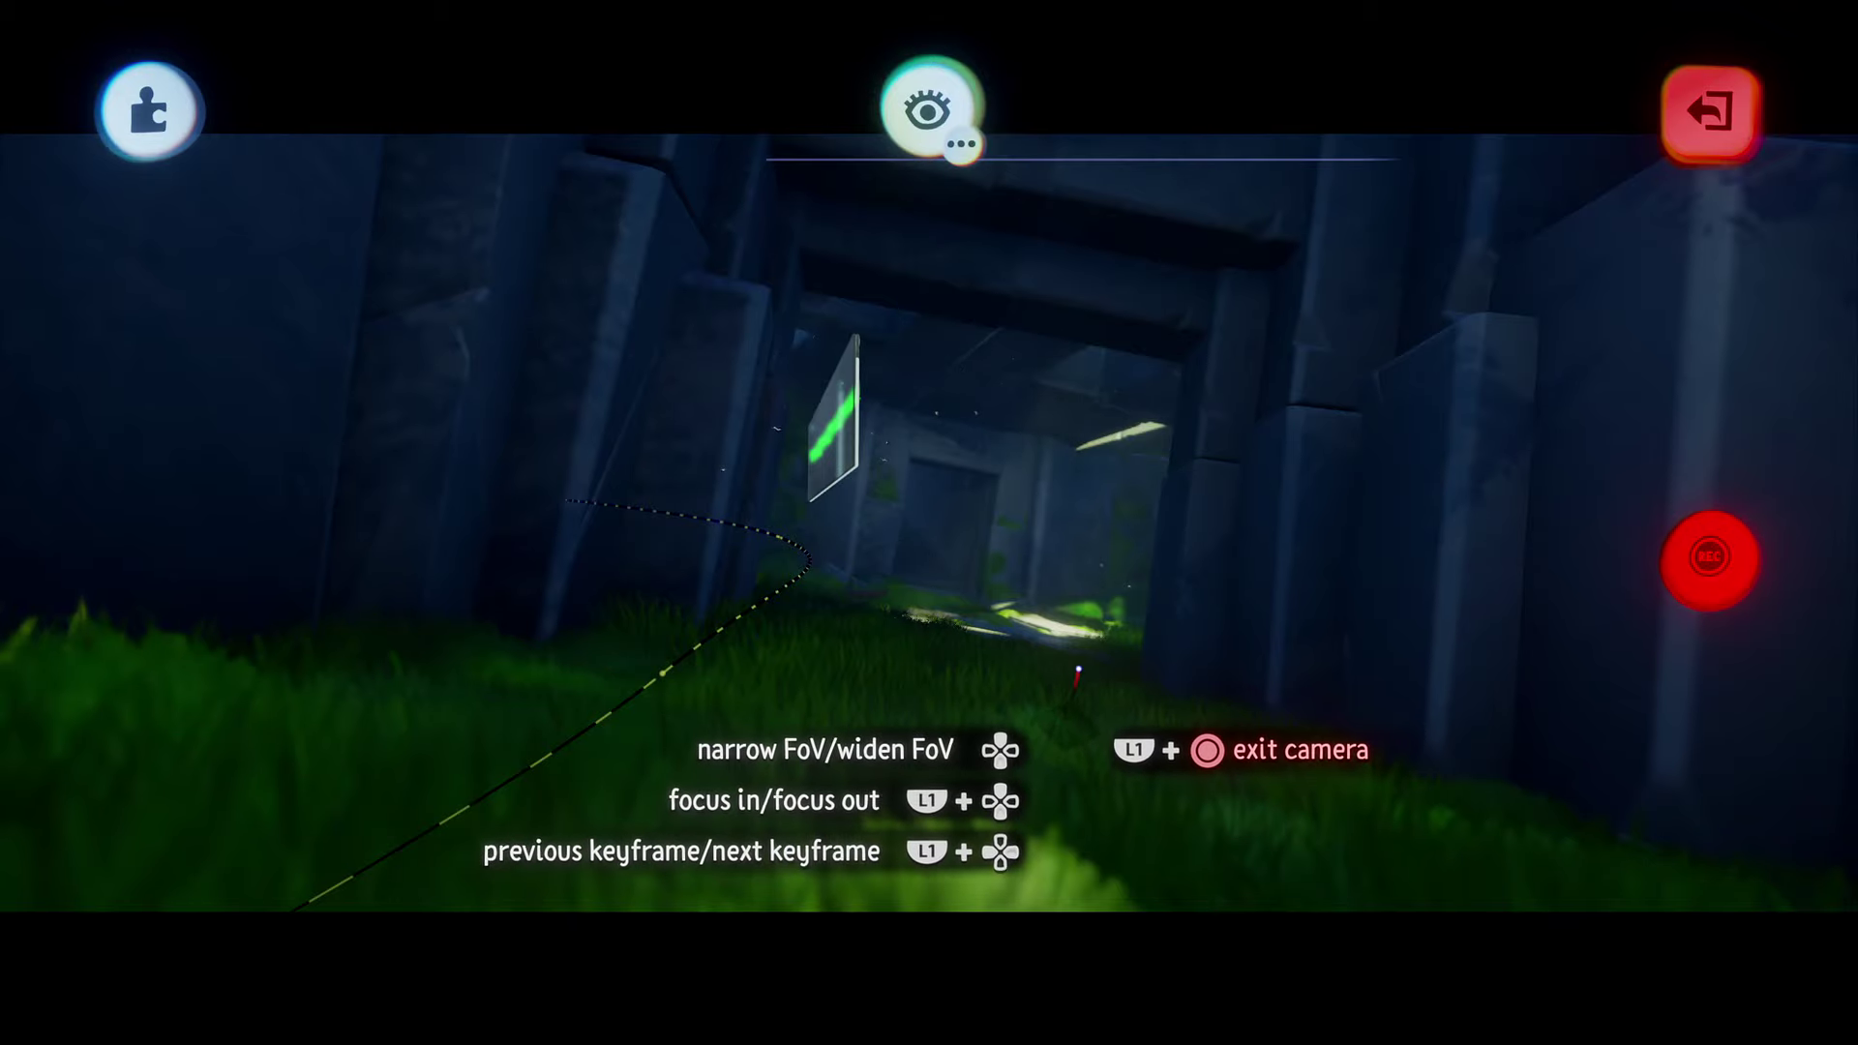
key("Right")
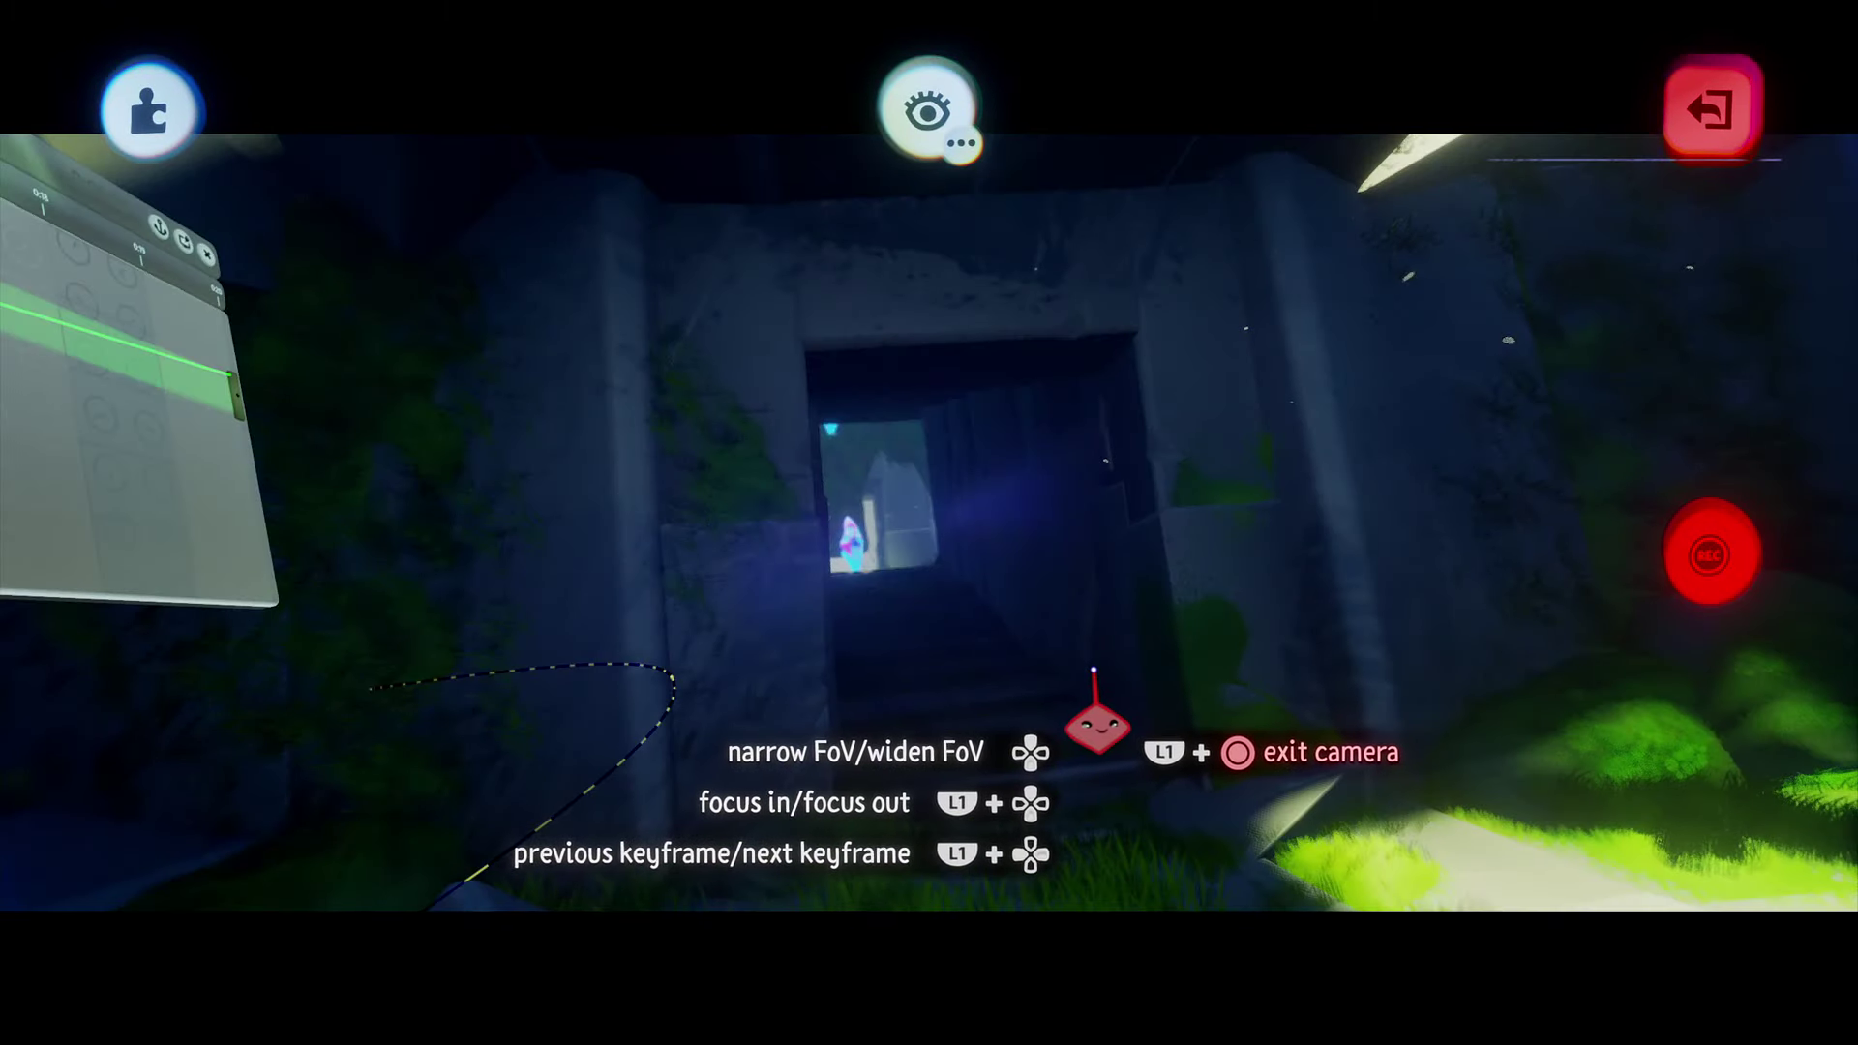
key("Right")
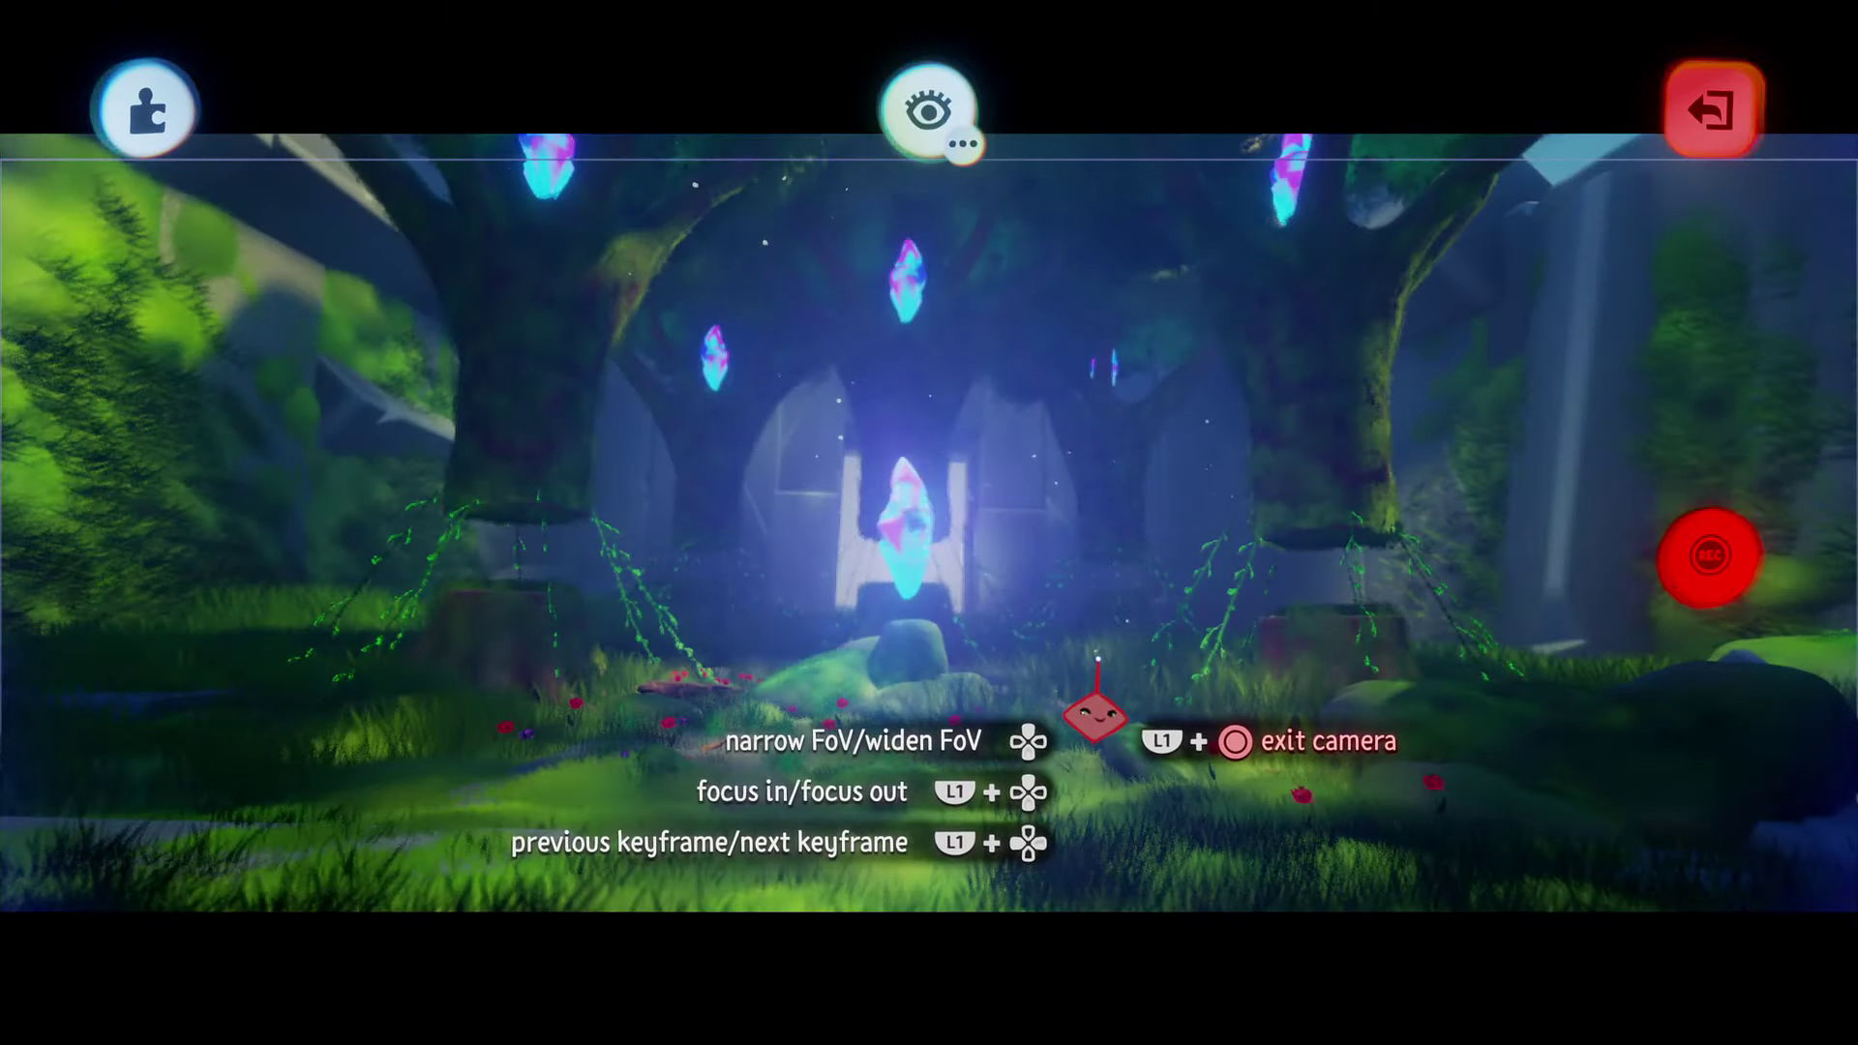
key("Right")
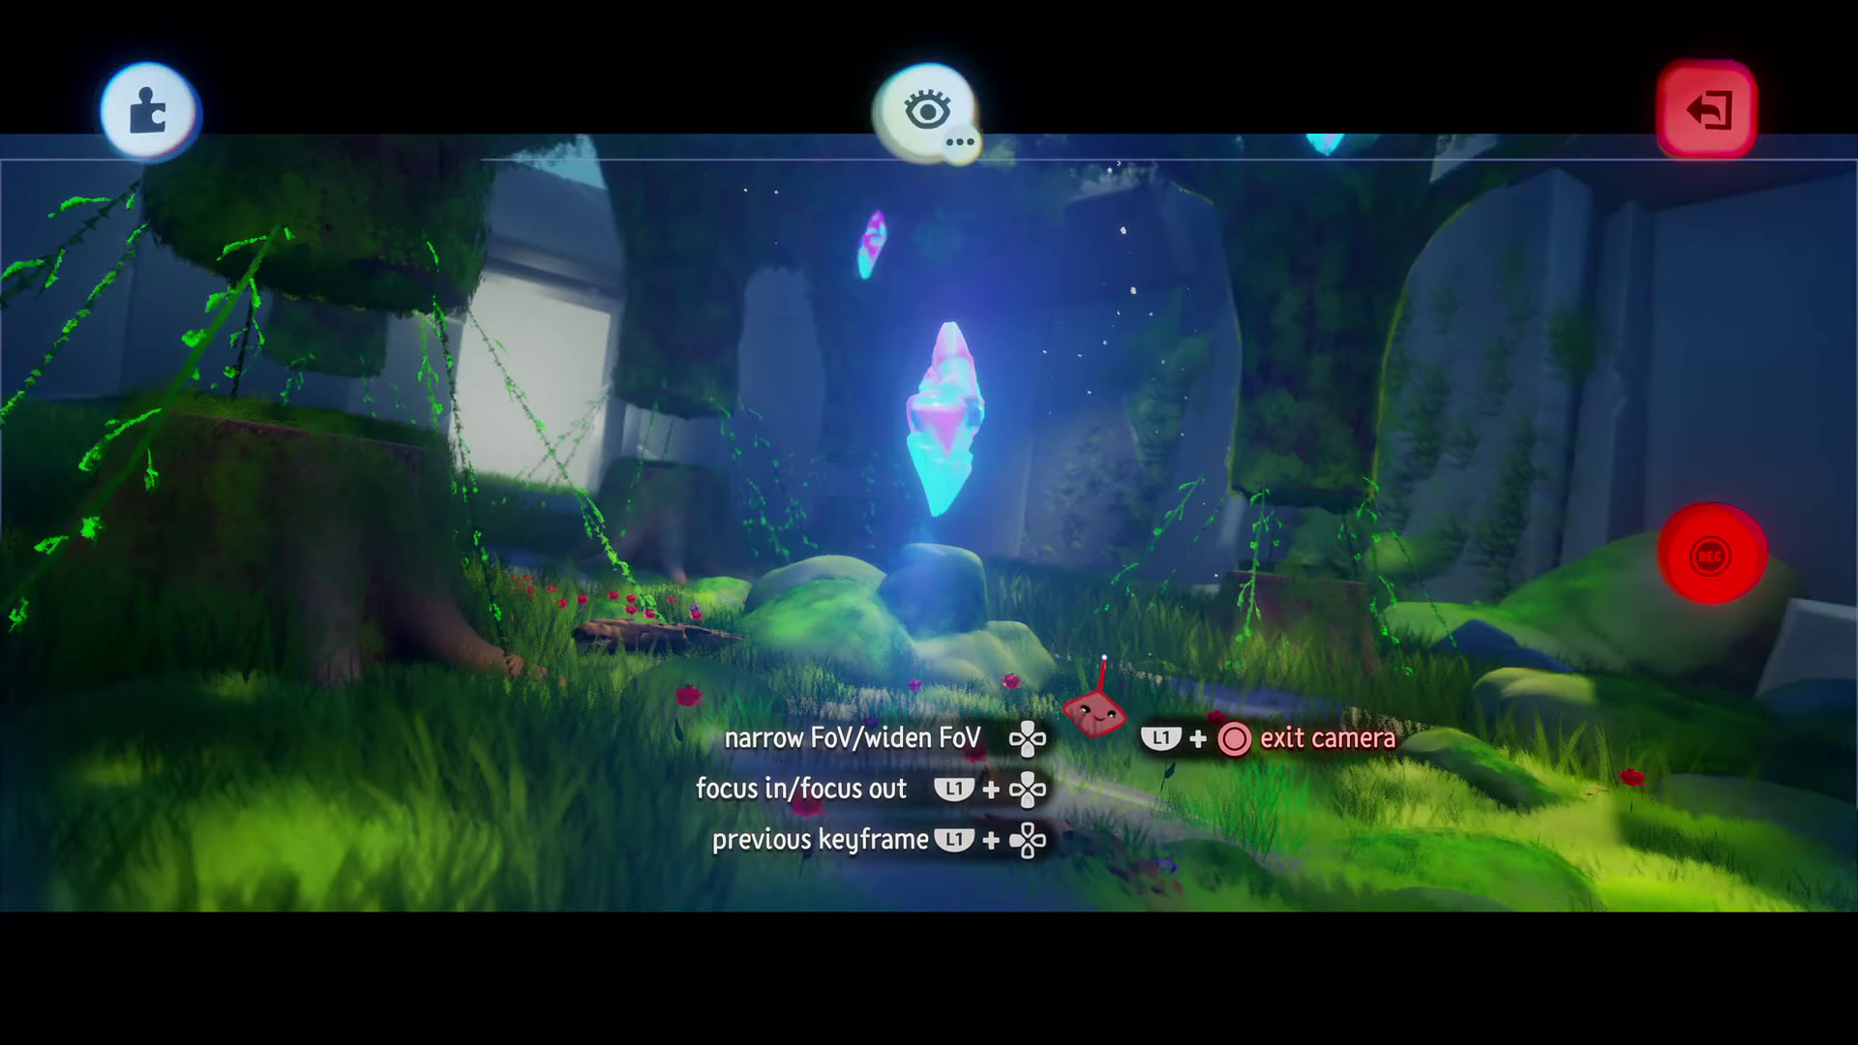
key("Escape")
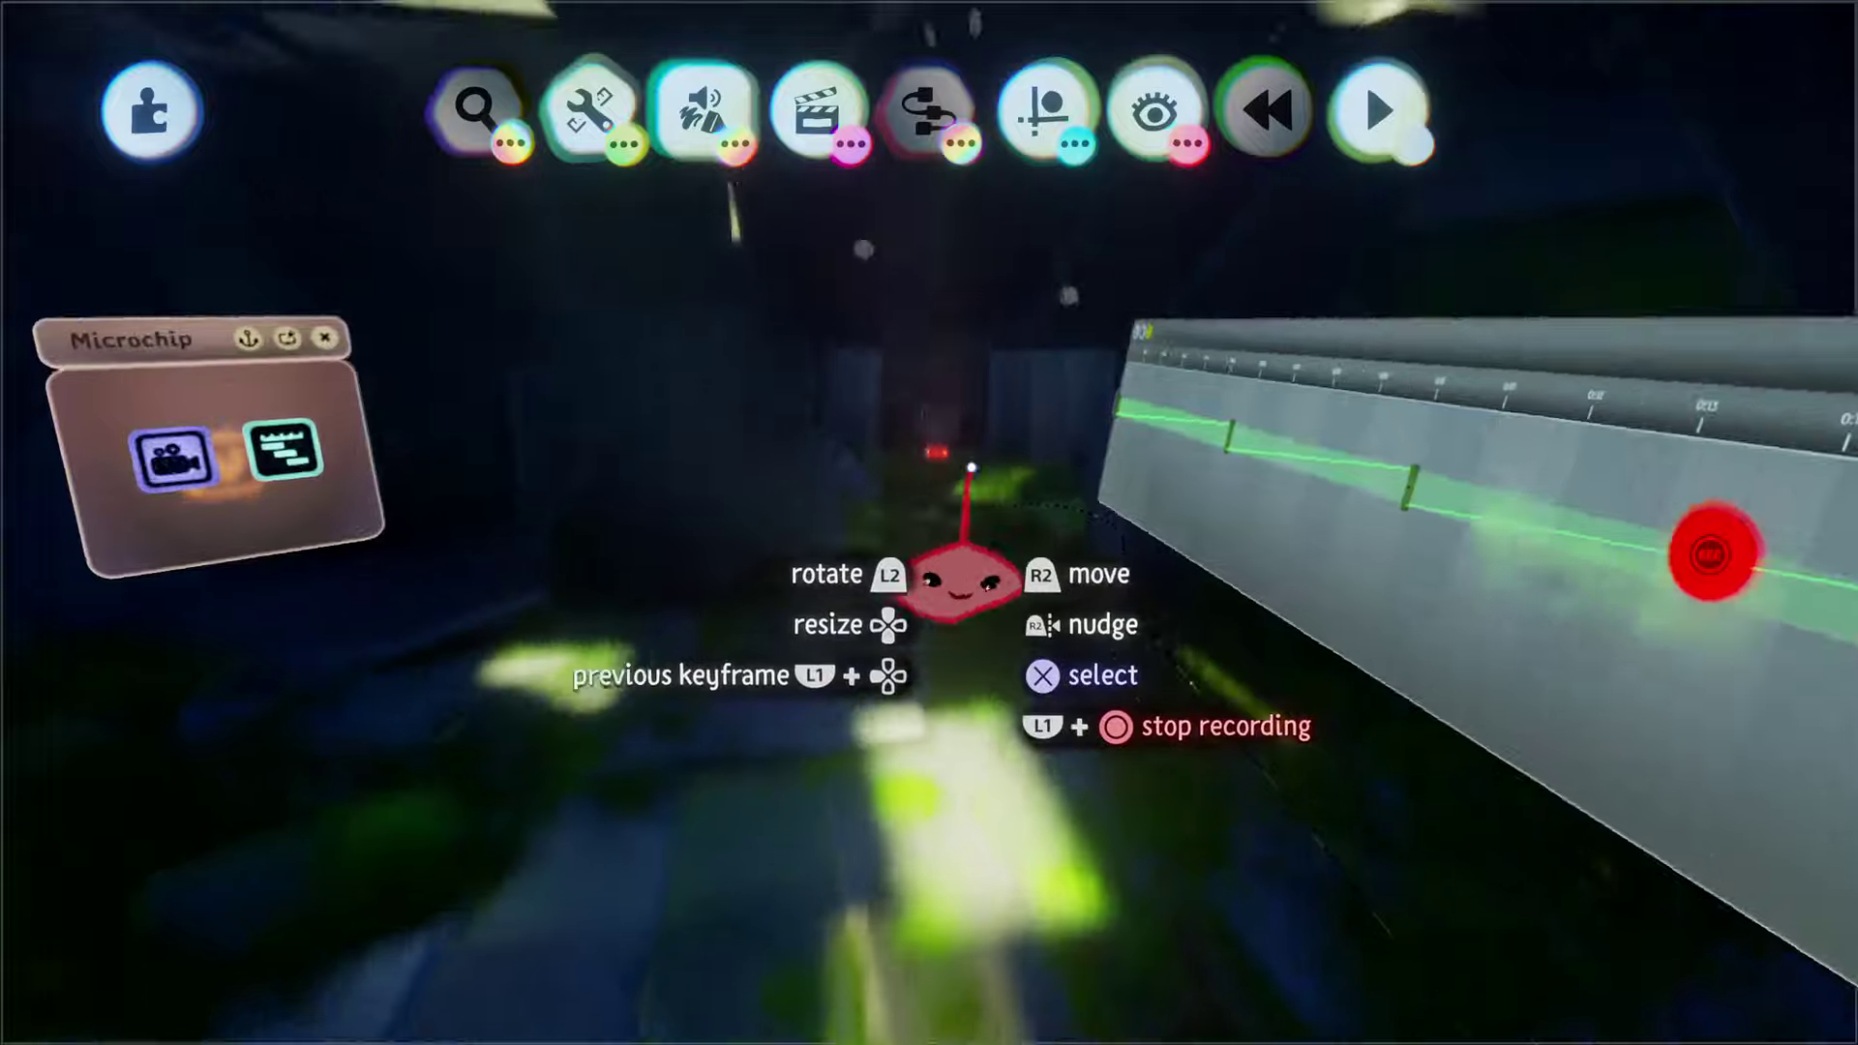
Step: Check the camera shot of the 0:10 keyframe and the blend settings between it and the 0:15 keyframe
key("Left")
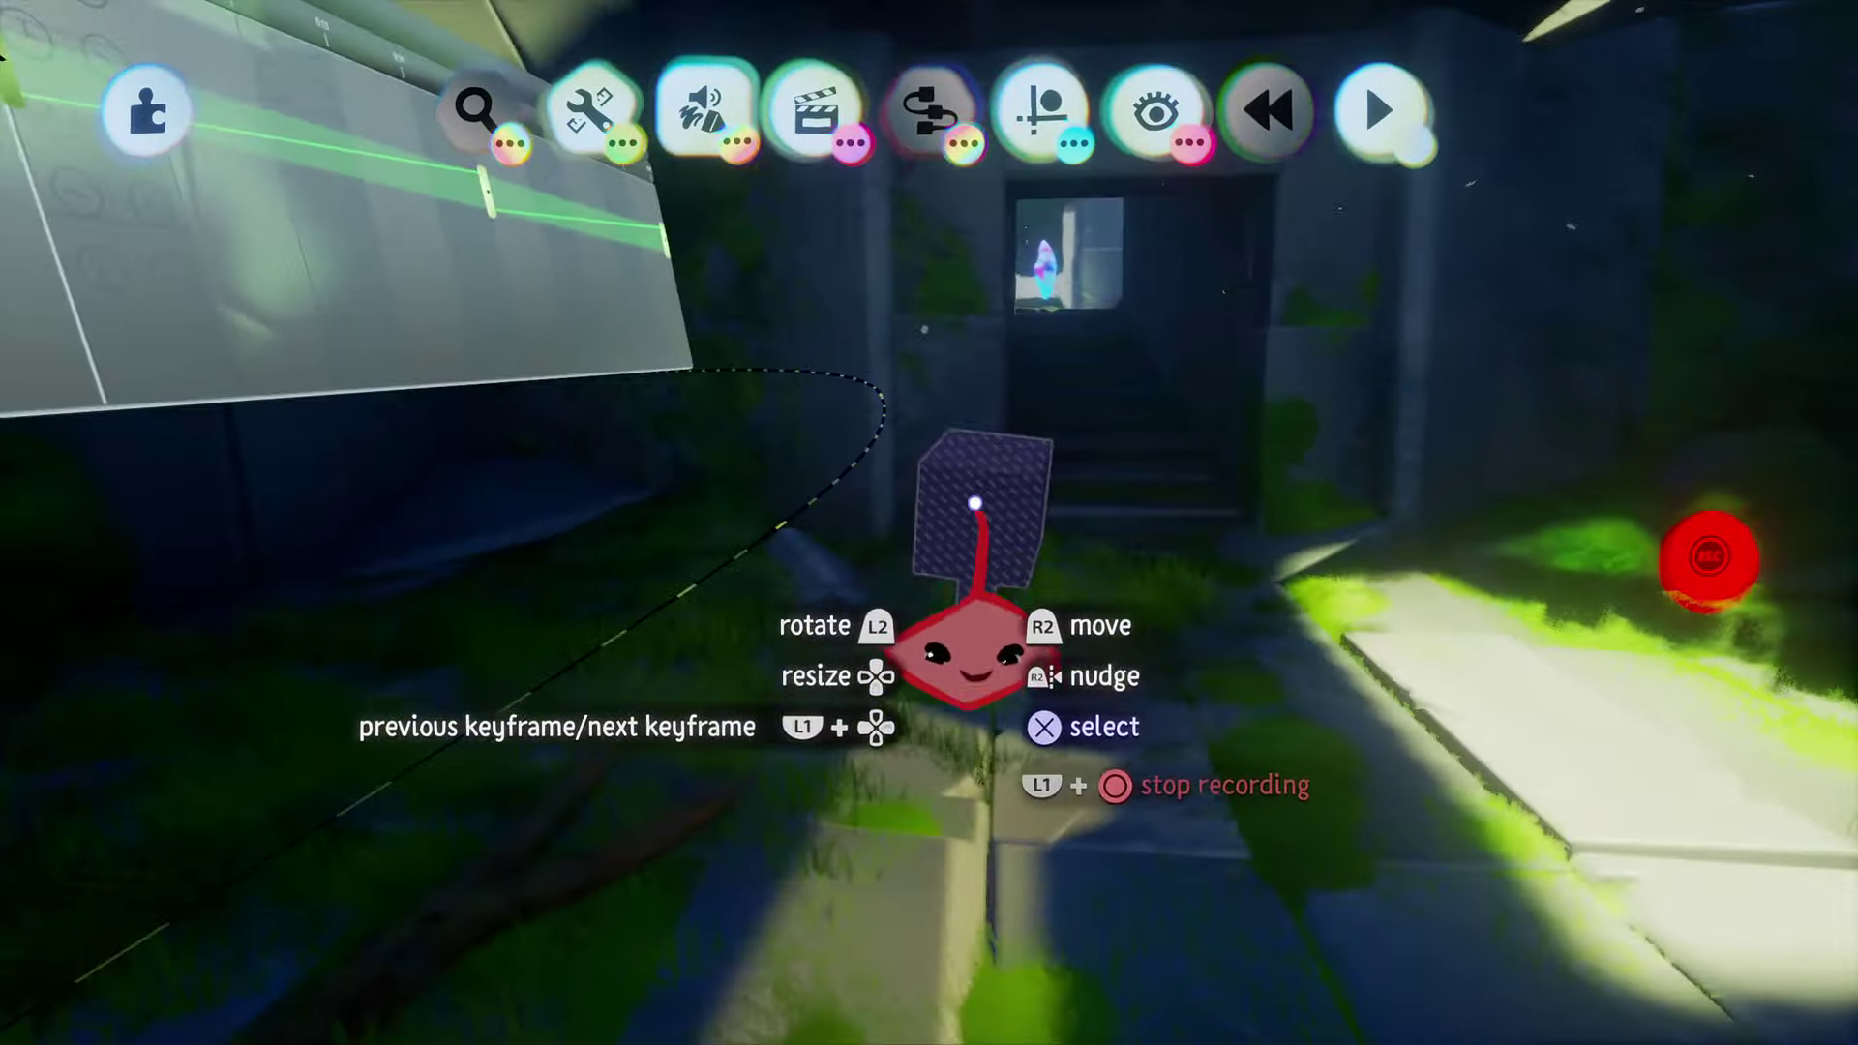
left_click(975, 503)
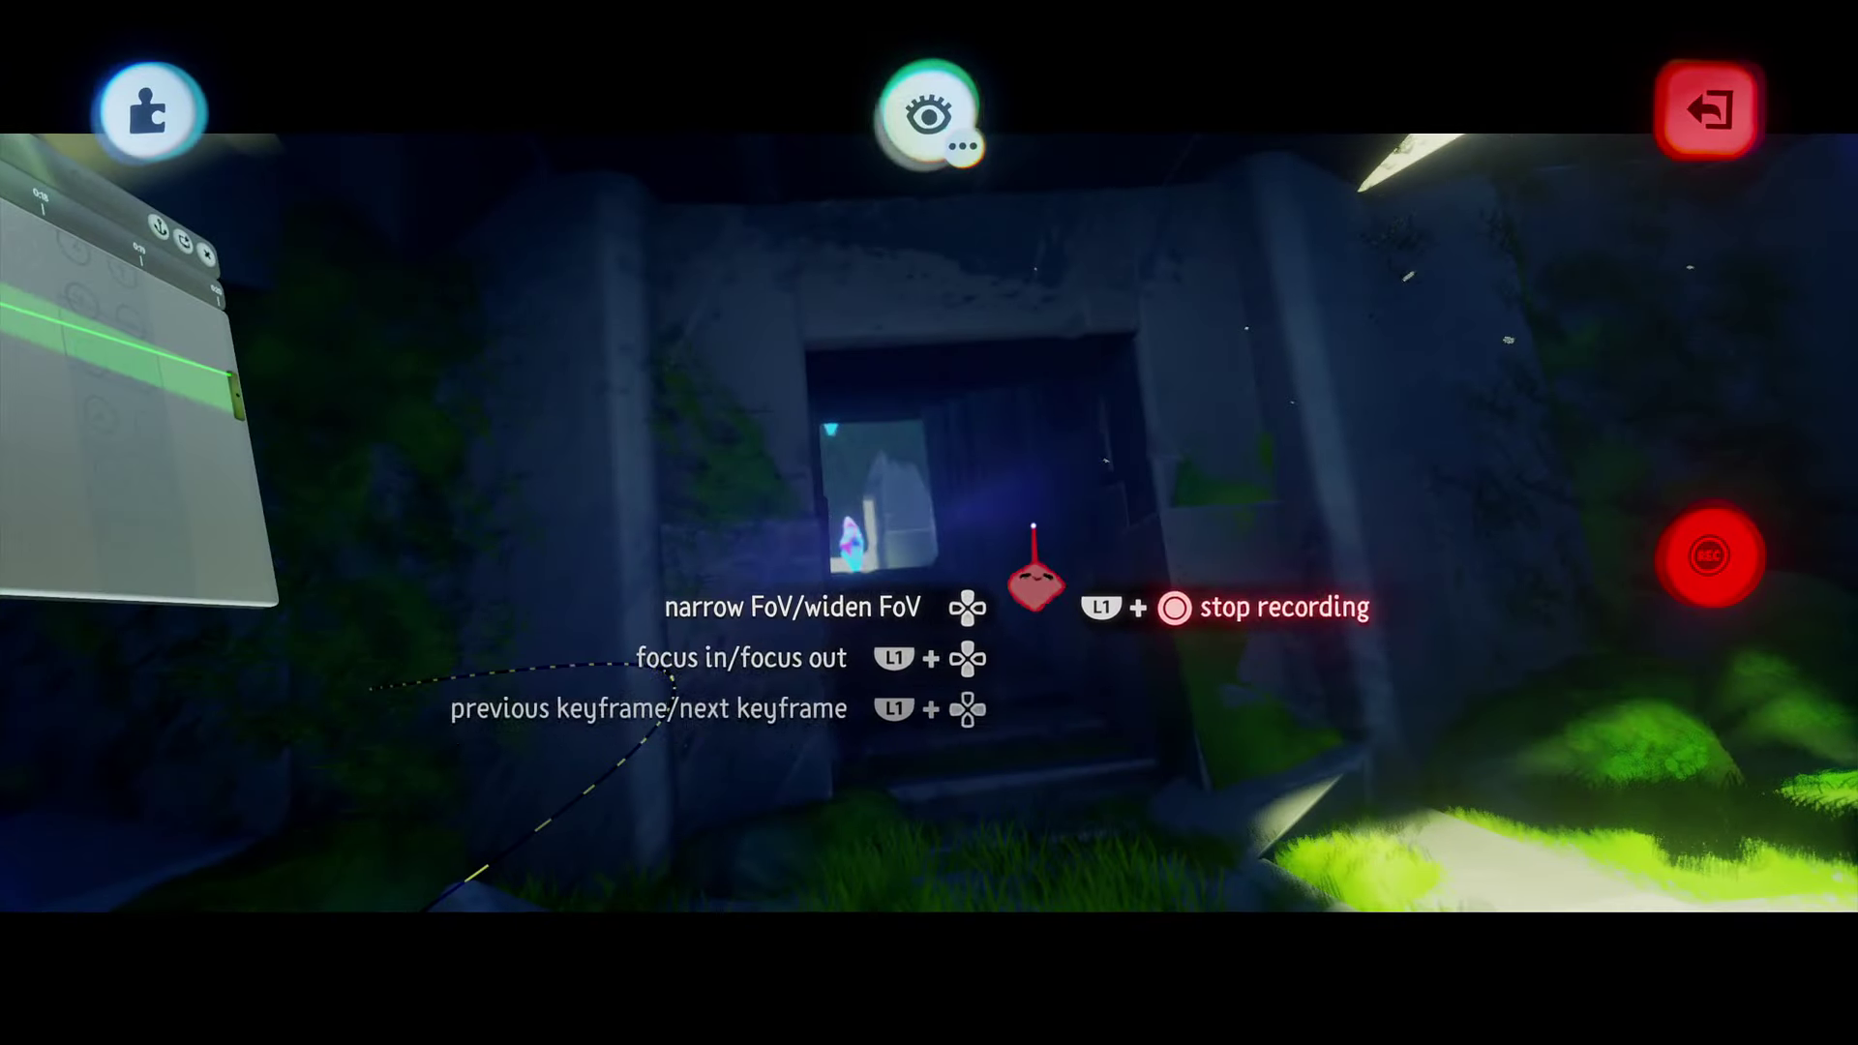
key("Escape")
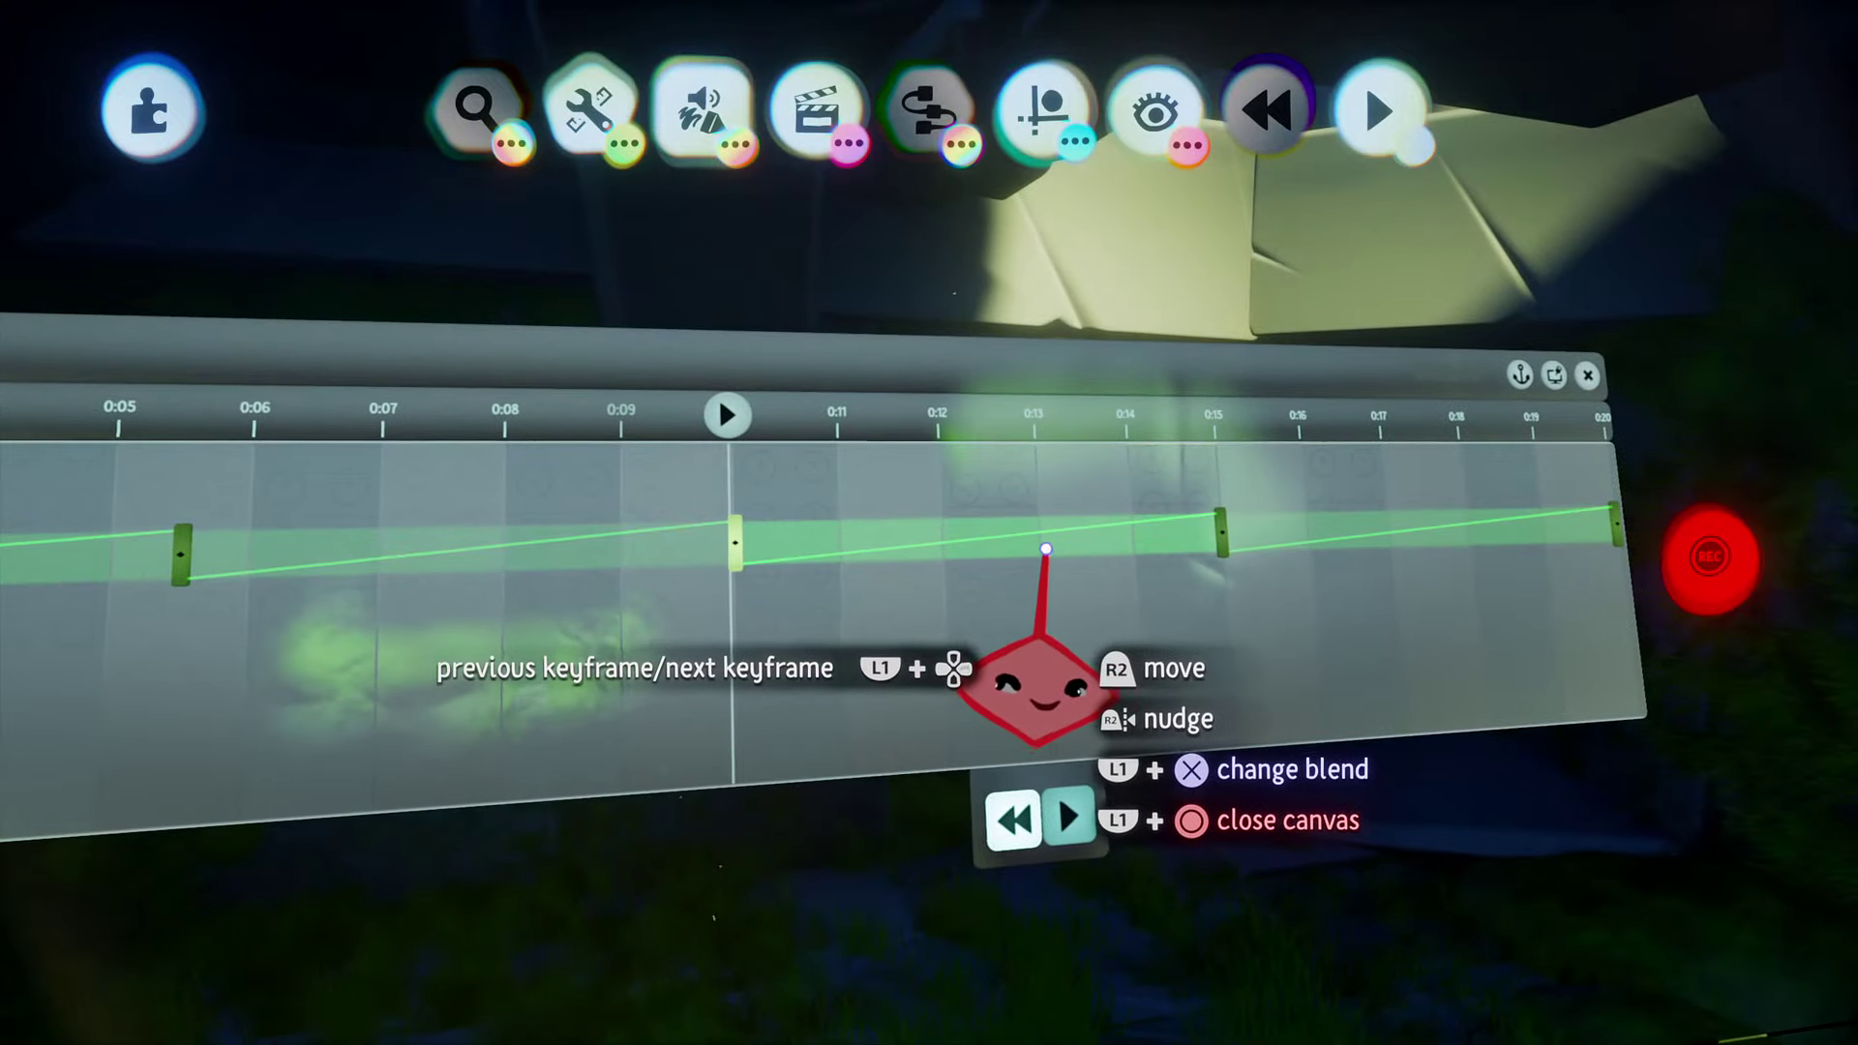
left_click(1050, 556)
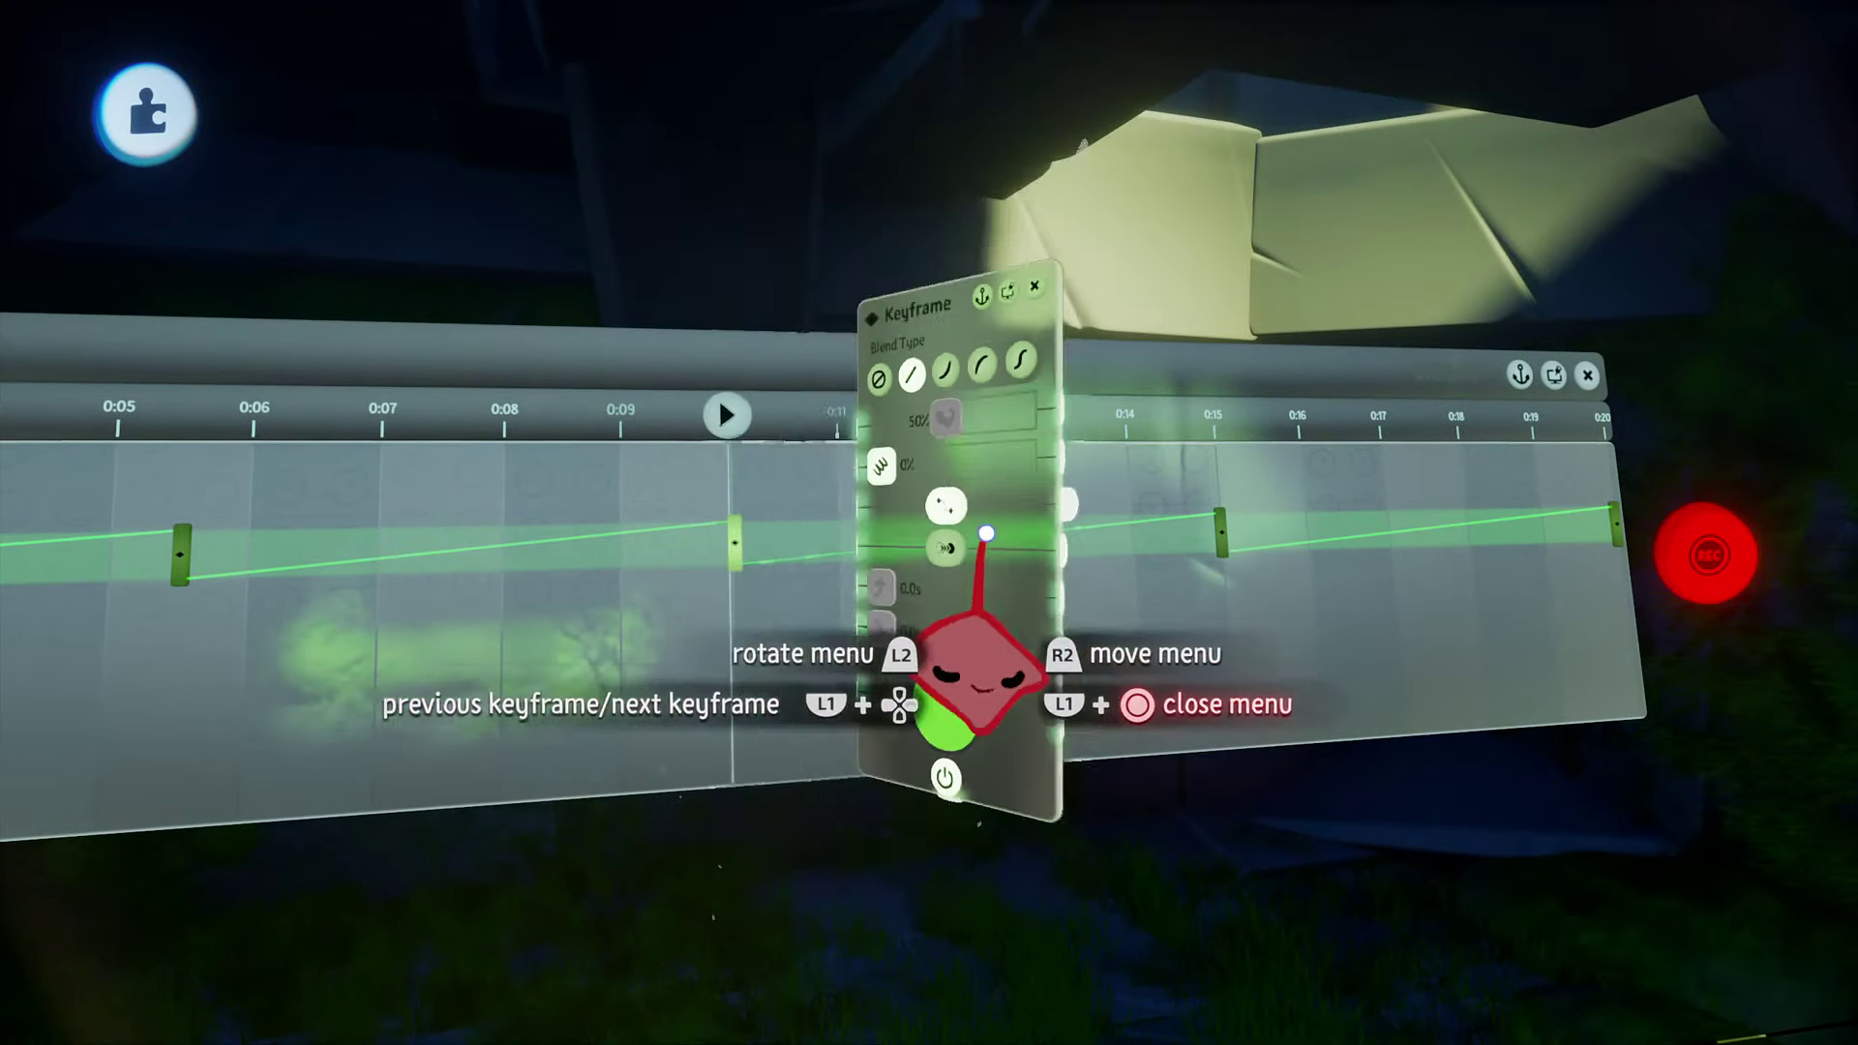
key("Escape")
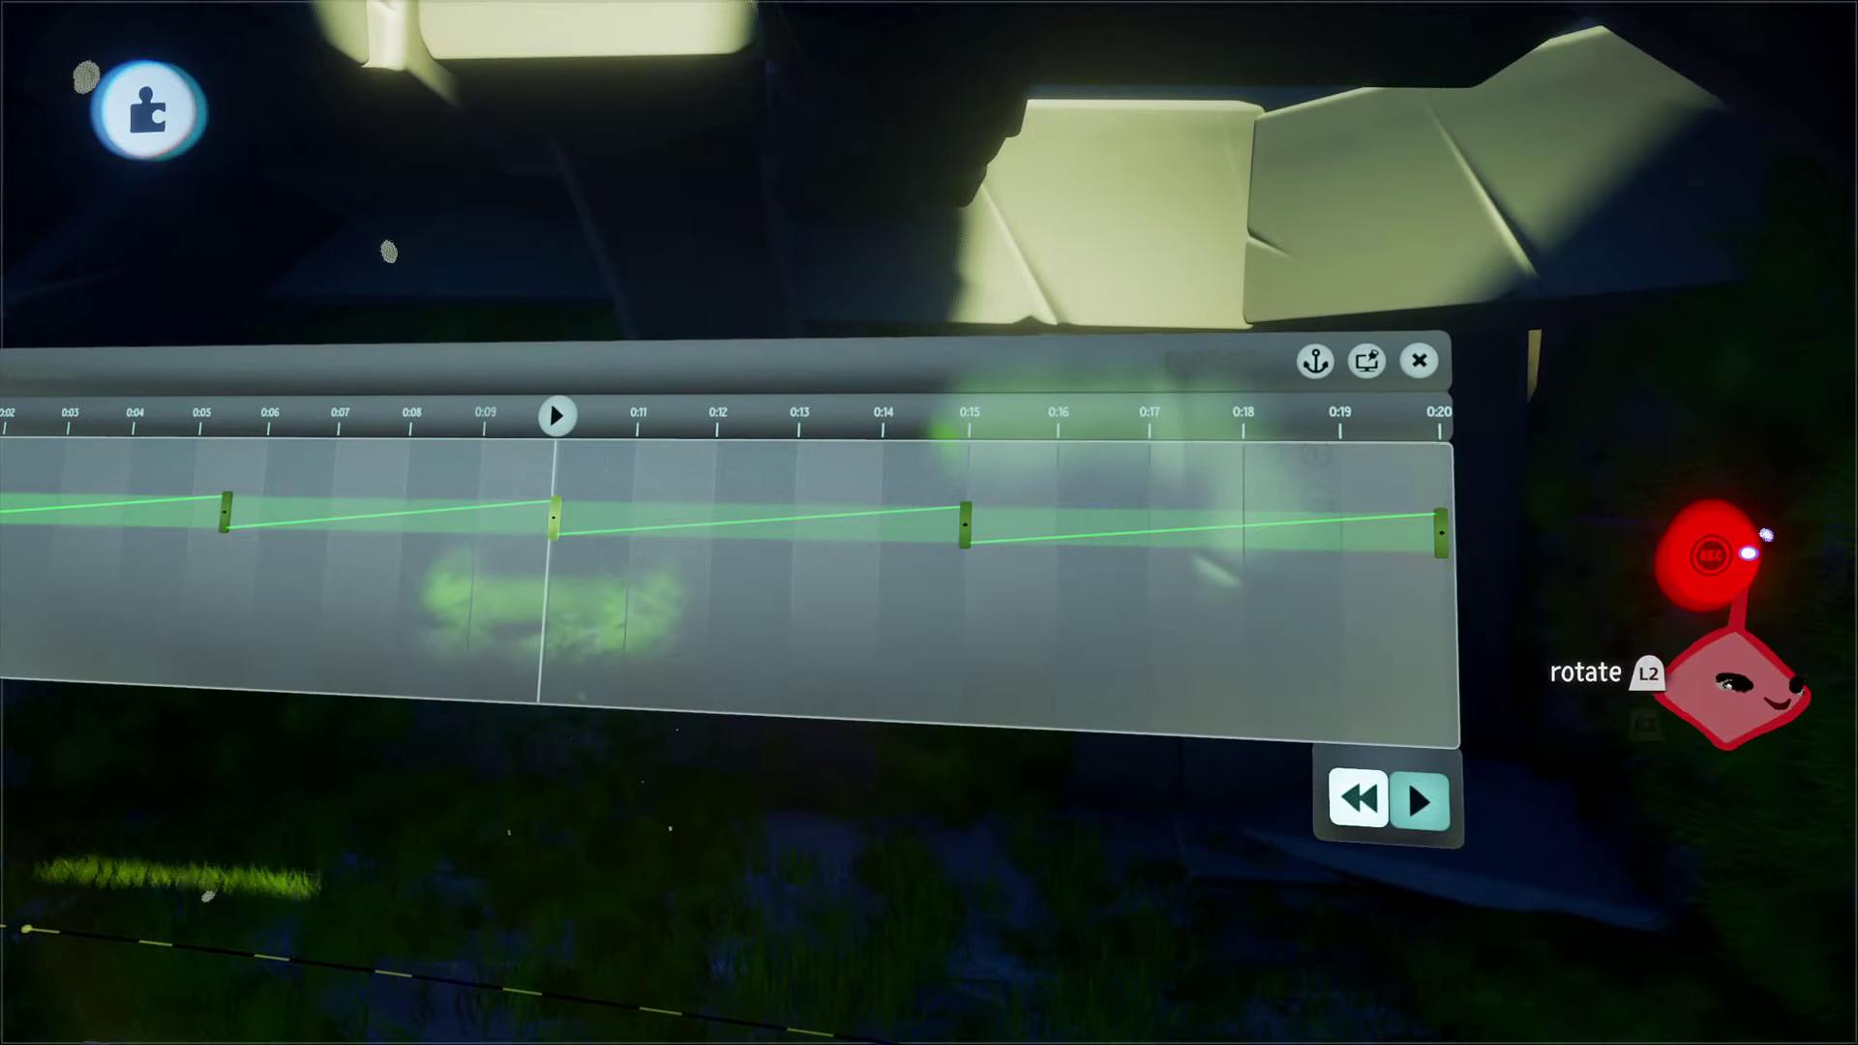